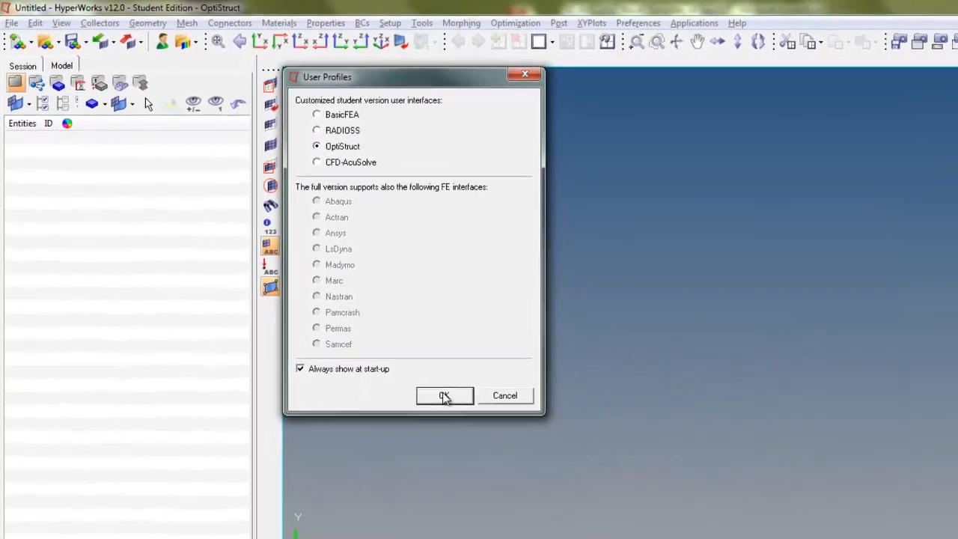
# Step: Confirm the OptiStruct user profile and open the model PartA_Tank.hm from the desktop's AOC2012 Models Solution, Problem 1 folder
pyautogui.click(444, 396)
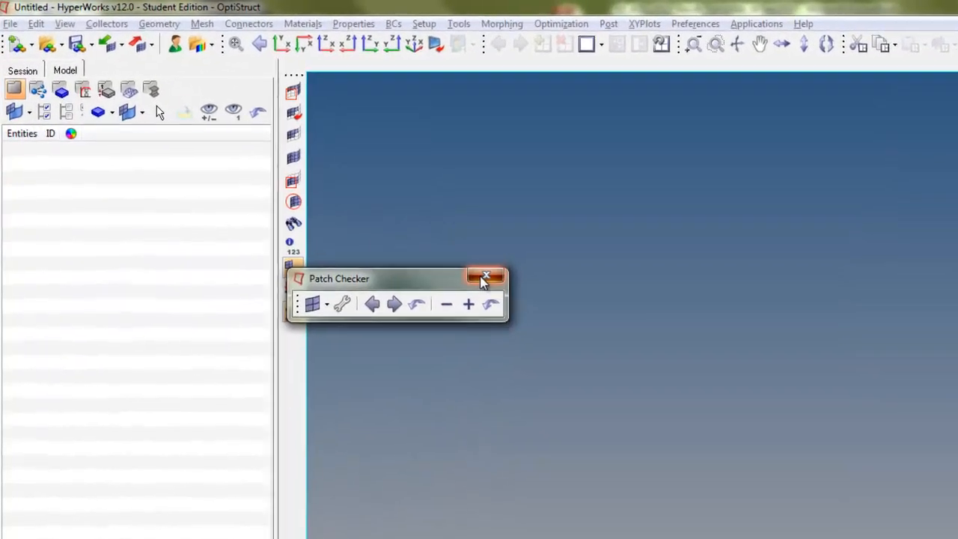
pyautogui.click(308, 177)
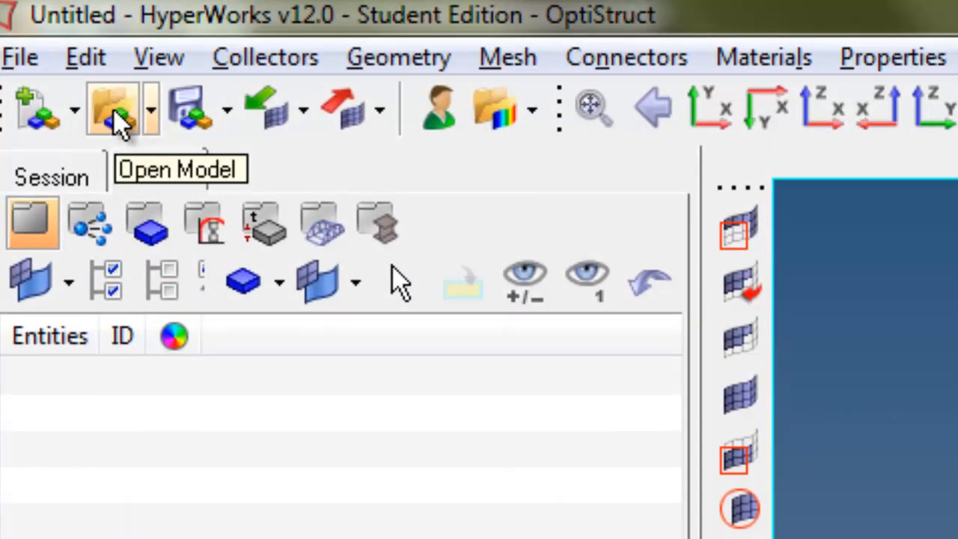
pyautogui.click(116, 116)
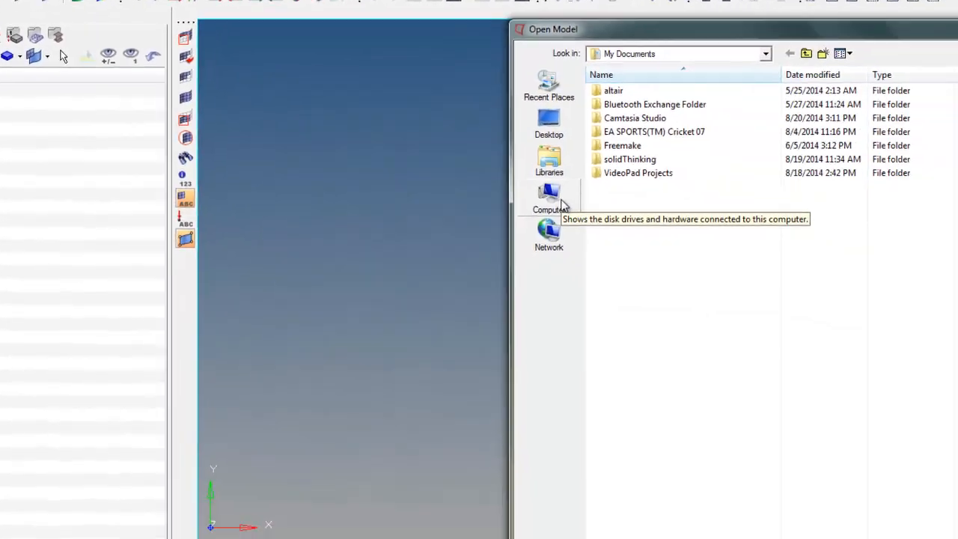
pyautogui.click(944, 352)
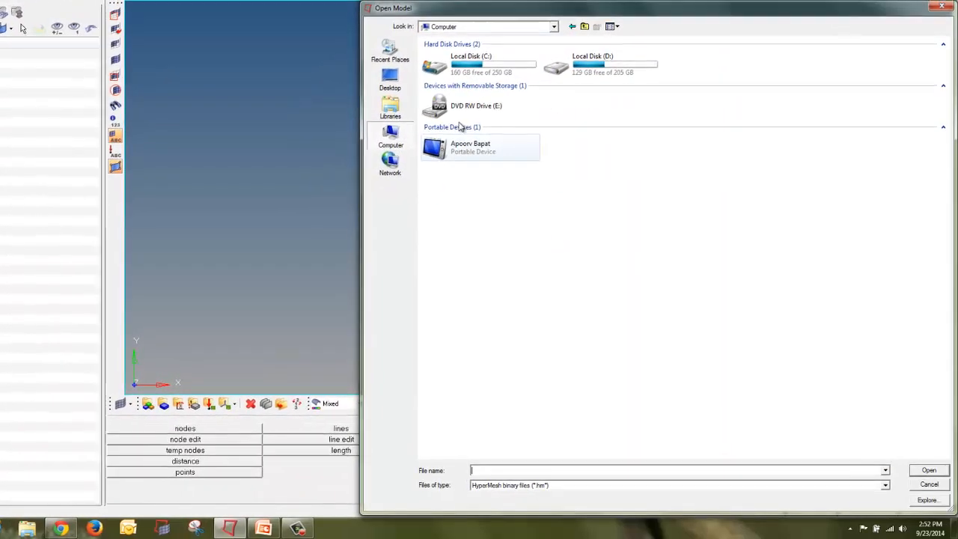
pyautogui.click(389, 79)
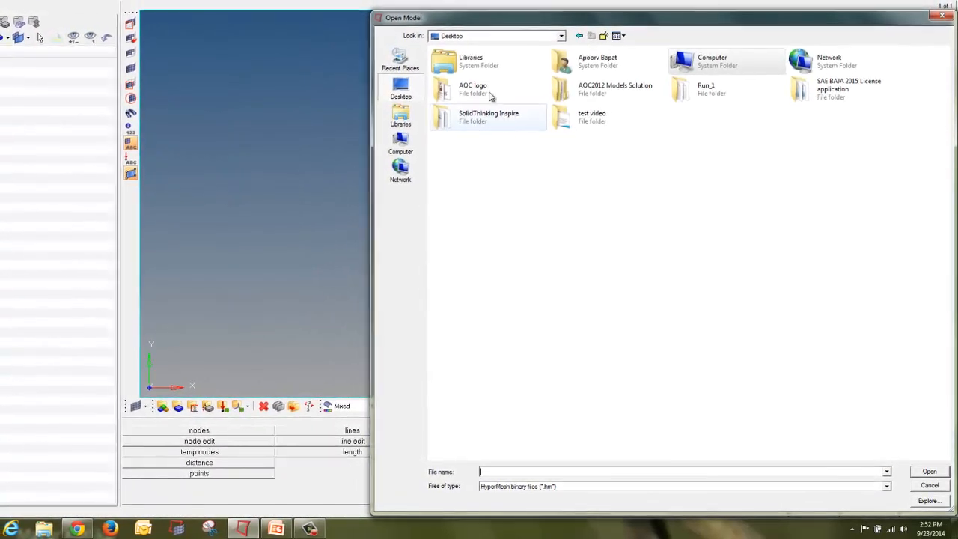
pyautogui.doubleClick(648, 109)
pyautogui.doubleClick(479, 73)
pyautogui.click(484, 78)
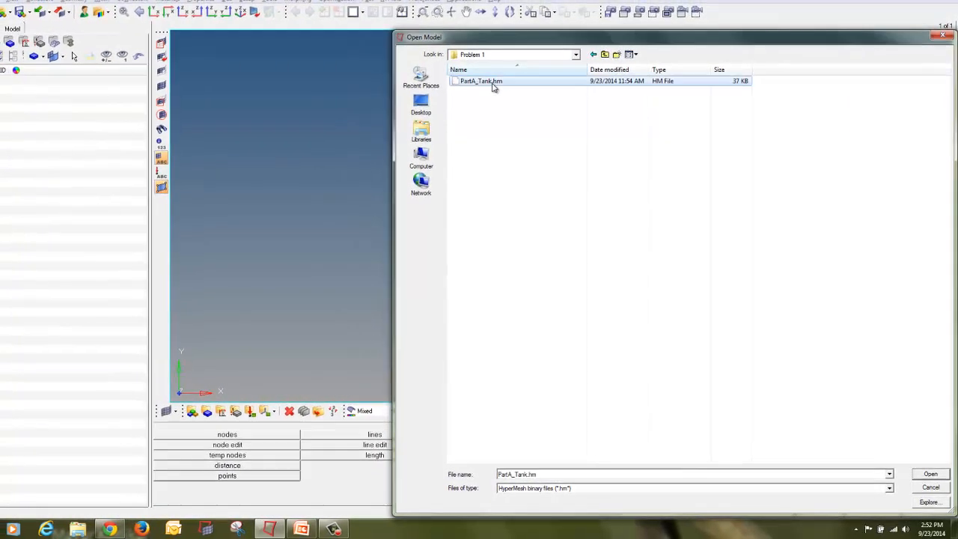
pyautogui.doubleClick(493, 83)
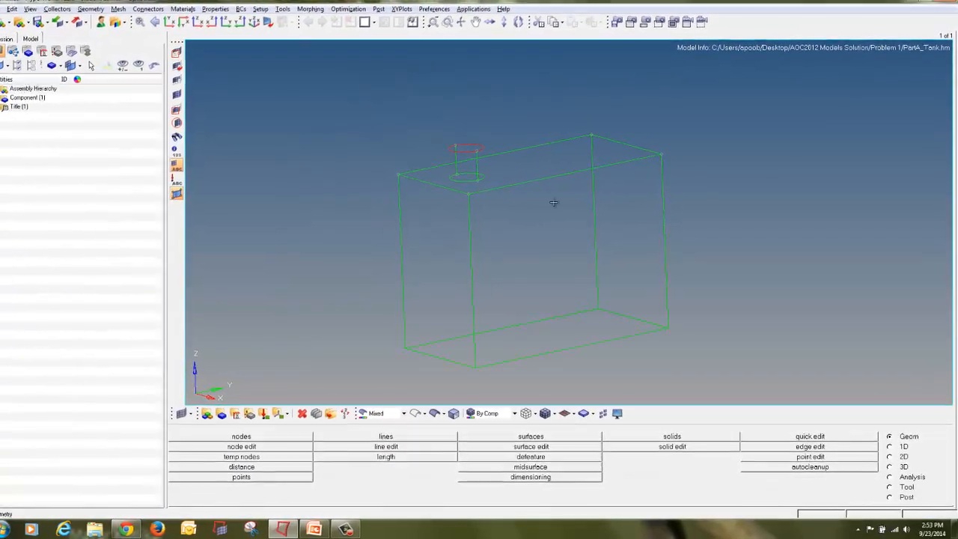
# Step: Switch the display to shaded geometry with surface edges and rotate the tank into an isometric view
pyautogui.moveTo(392, 135)
pyautogui.keyDown('ctrl'); pyautogui.mouseDown()
pyautogui.moveTo(477, 187)
pyautogui.moveTo(467, 168)
pyautogui.moveTo(446, 179)
pyautogui.mouseUp(); pyautogui.keyUp('ctrl')
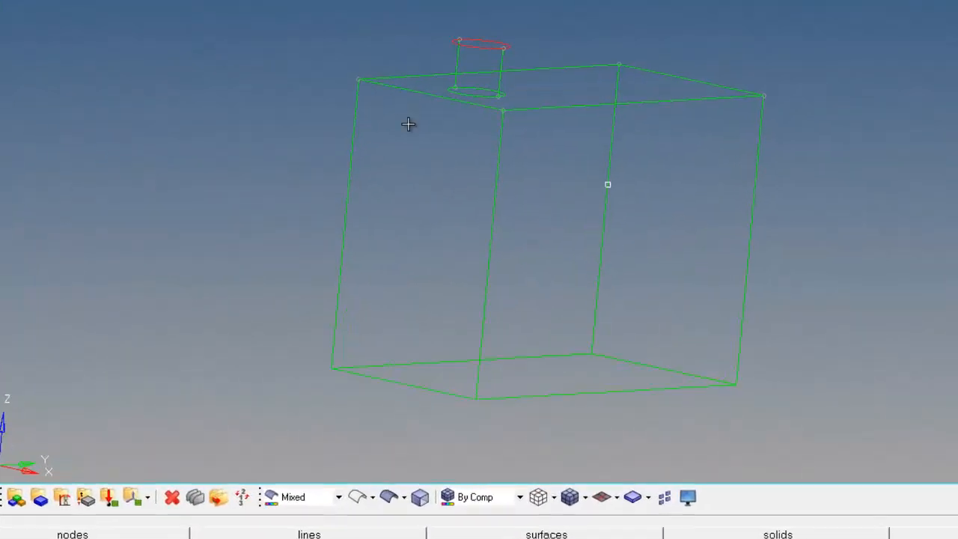
pyautogui.click(387, 501)
pyautogui.moveTo(353, 387)
pyautogui.keyDown('ctrl'); pyautogui.mouseDown()
pyautogui.moveTo(454, 167)
pyautogui.moveTo(545, 182)
pyautogui.moveTo(733, 150)
pyautogui.mouseUp(); pyautogui.keyUp('ctrl')
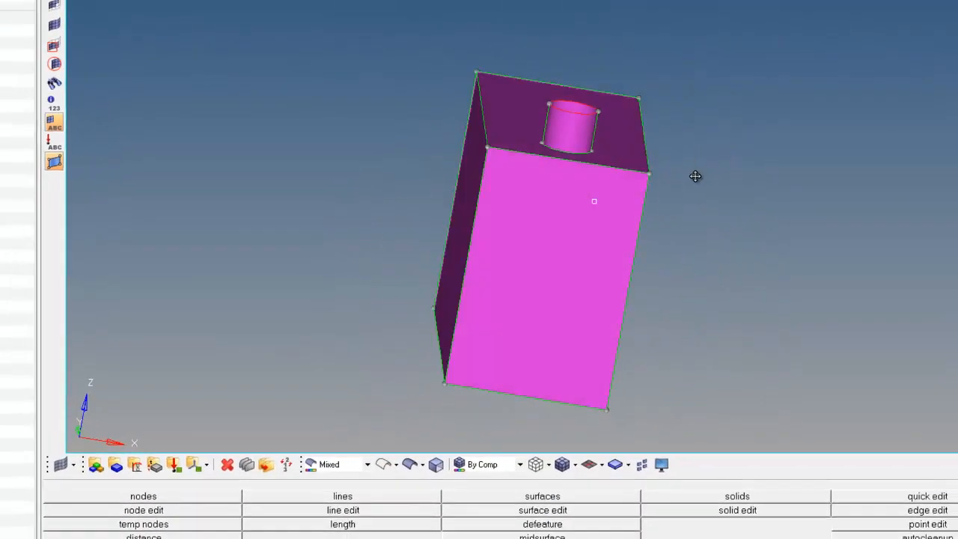
pyautogui.keyDown('ctrl'); pyautogui.moveTo(695, 176); pyautogui.dragTo(694, 177); pyautogui.keyUp('ctrl')
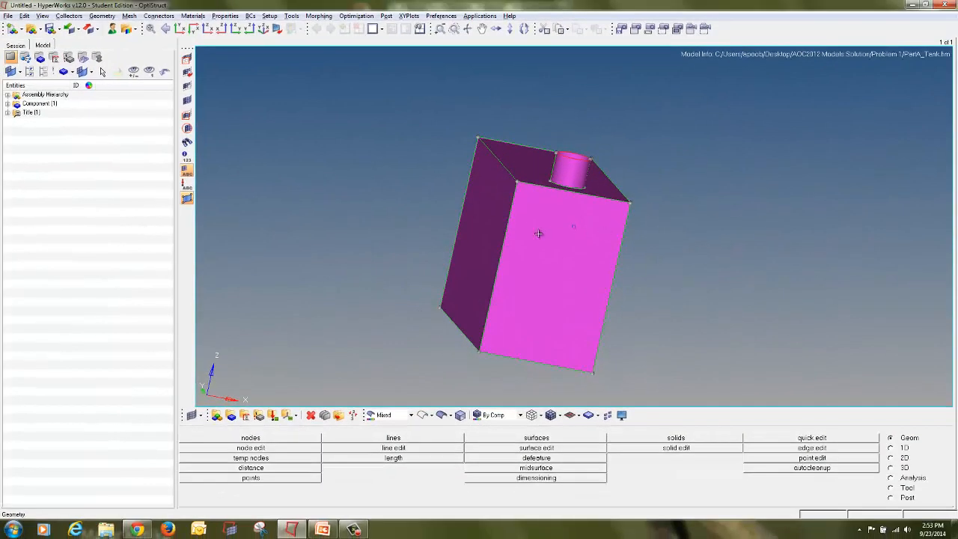
pyautogui.moveTo(688, 239)
pyautogui.keyDown('ctrl'); pyautogui.mouseDown()
pyautogui.moveTo(571, 229)
pyautogui.moveTo(542, 238)
pyautogui.mouseUp(); pyautogui.keyUp('ctrl')
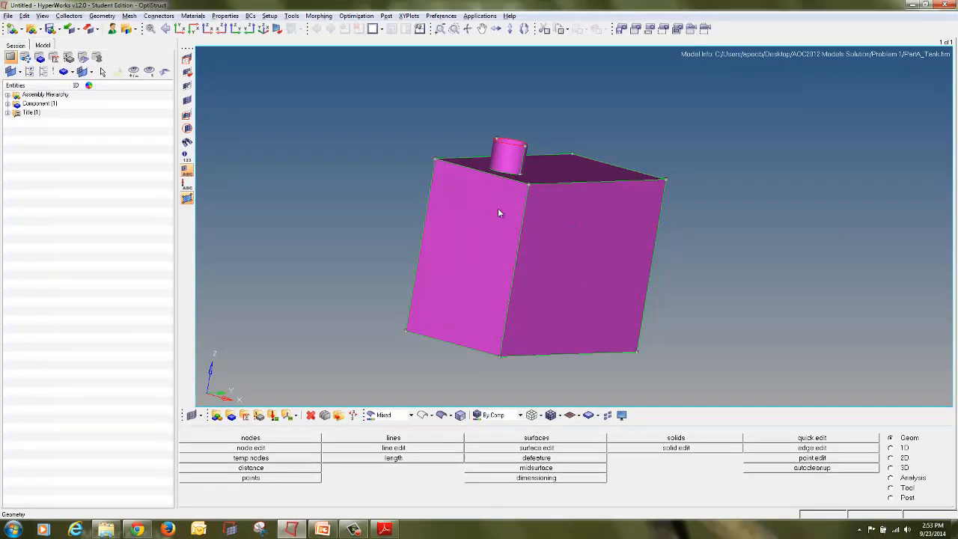
# Step: Switch to the PDF and review the pressure tank problem definition before returning to the model
pyautogui.click(388, 530)
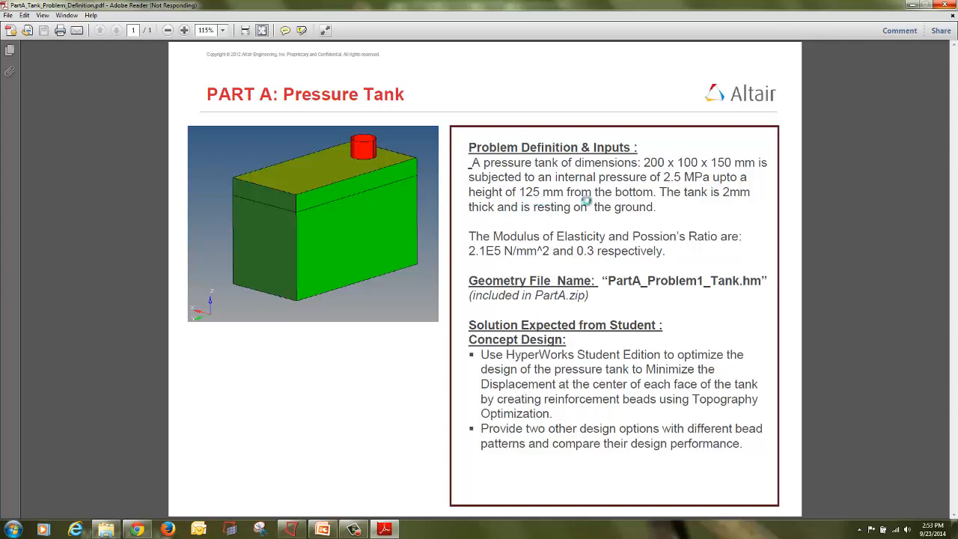
pyautogui.click(298, 528)
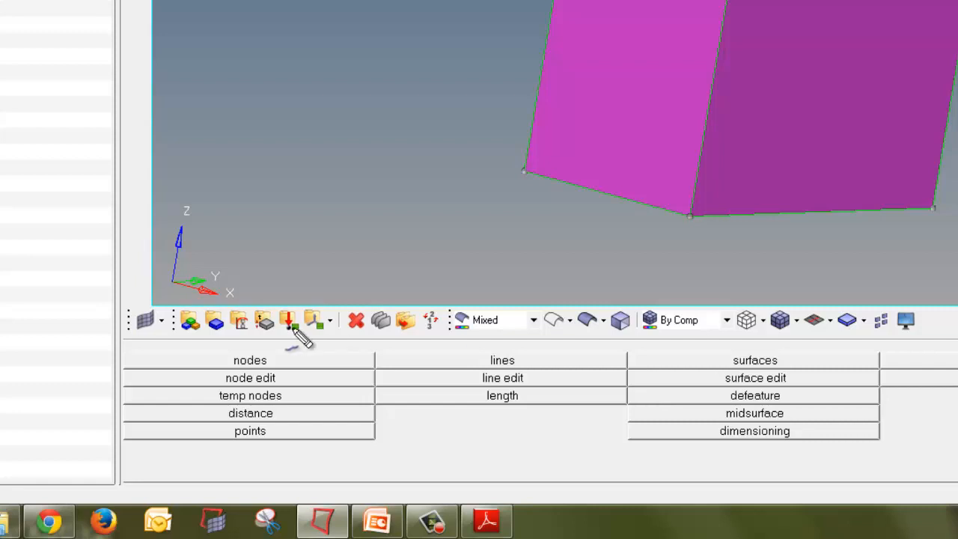
# Step: Extract three evenly spaced nodes along the tank's front vertical edge with the Extract Parametric node tool
pyautogui.moveTo(274, 347)
pyautogui.mouseDown()
pyautogui.moveTo(218, 349)
pyautogui.moveTo(265, 376)
pyautogui.moveTo(293, 363)
pyautogui.moveTo(273, 347)
pyautogui.mouseUp()
pyautogui.click(255, 362)
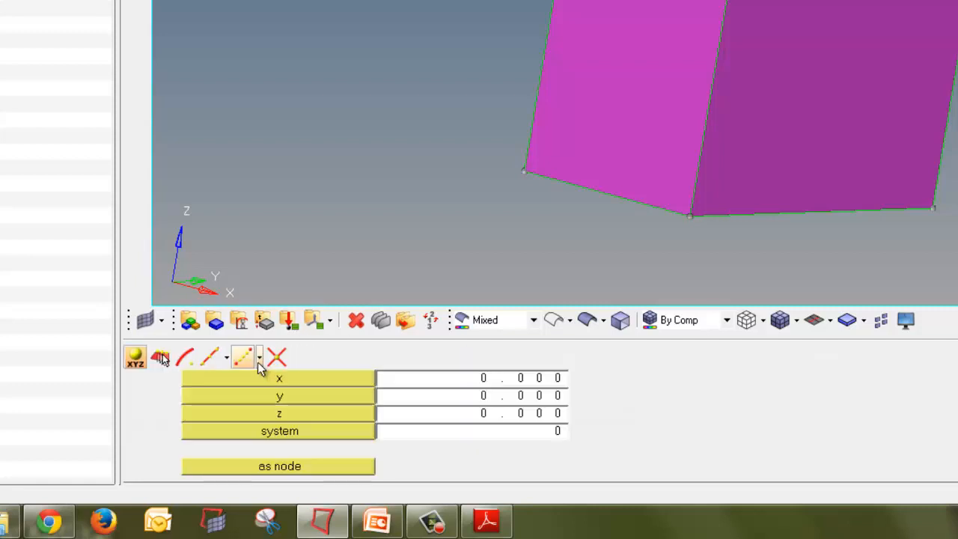
pyautogui.hotkey('ctrl', 'shift', 'd')
pyautogui.moveTo(229, 345)
pyautogui.mouseDown()
pyautogui.moveTo(190, 349)
pyautogui.moveTo(209, 374)
pyautogui.moveTo(224, 369)
pyautogui.moveTo(190, 347)
pyautogui.mouseUp()
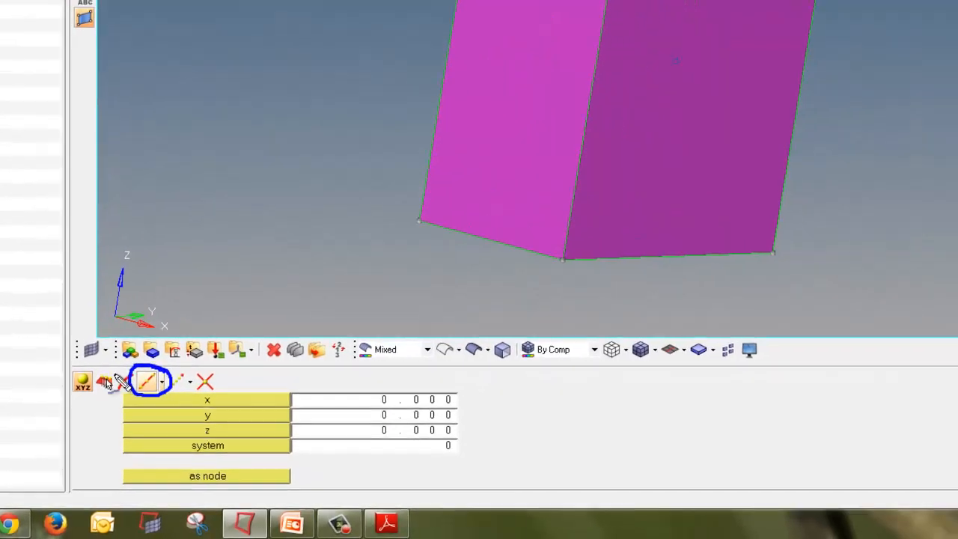
pyautogui.press('Escape')
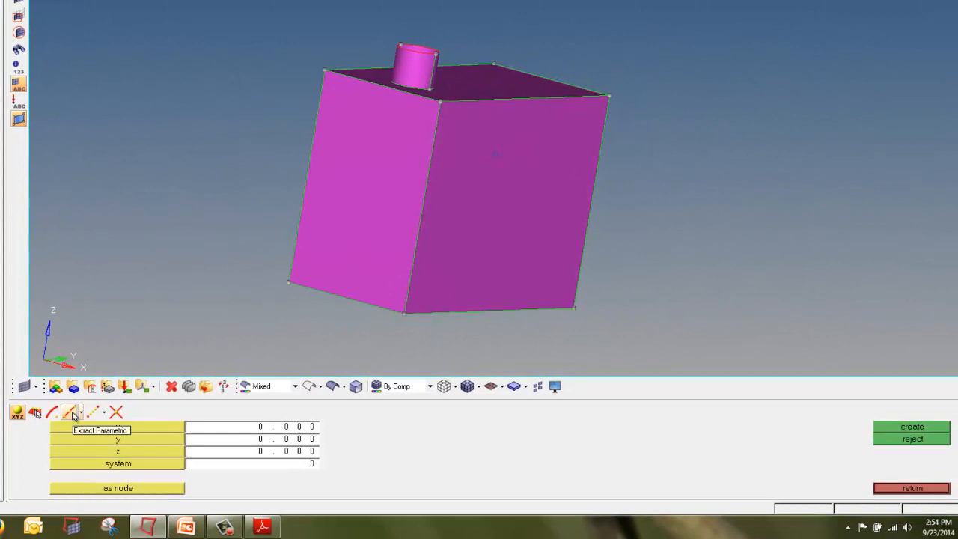
pyautogui.click(74, 416)
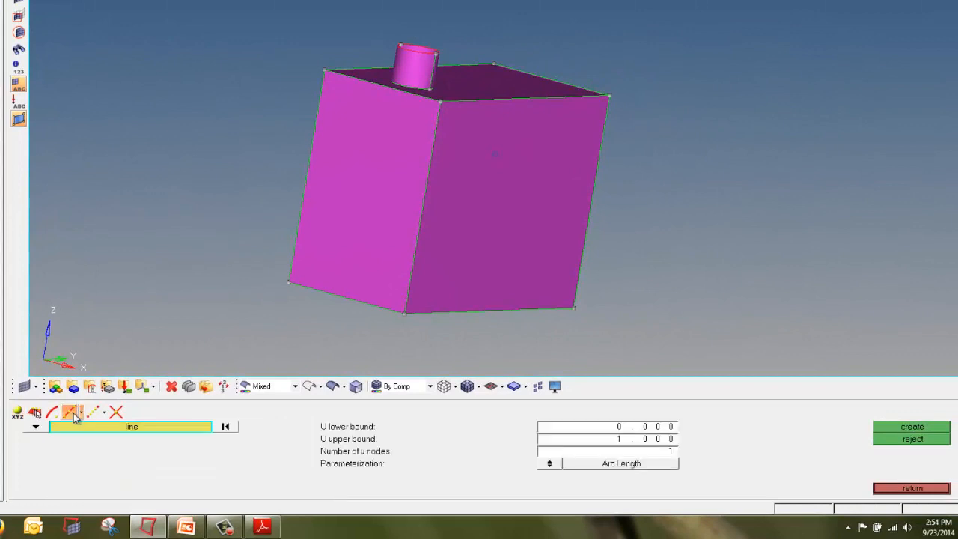
pyautogui.click(421, 218)
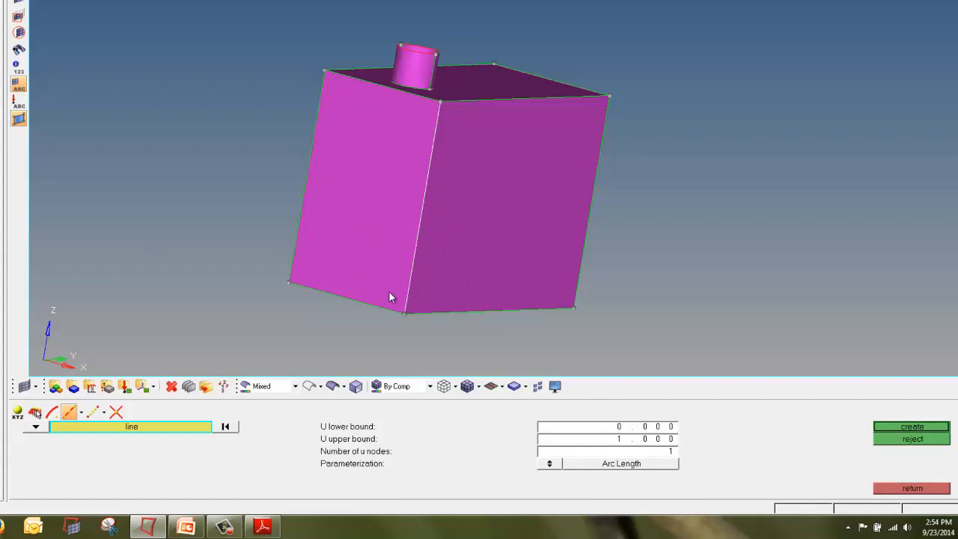
pyautogui.moveTo(688, 447)
pyautogui.mouseDown()
pyautogui.moveTo(682, 481)
pyautogui.moveTo(698, 453)
pyautogui.moveTo(678, 440)
pyautogui.mouseUp()
pyautogui.press('Escape')
pyautogui.click(887, 428)
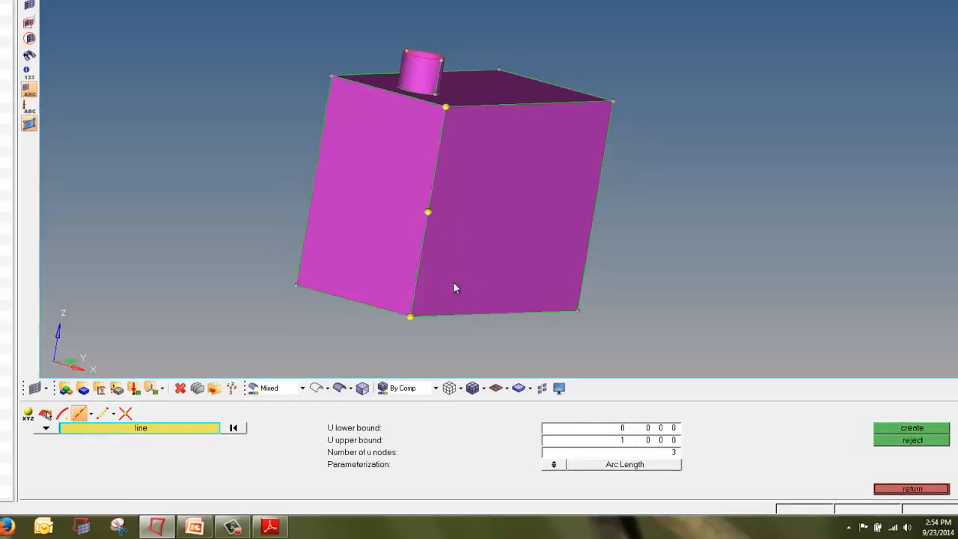
pyautogui.click(891, 491)
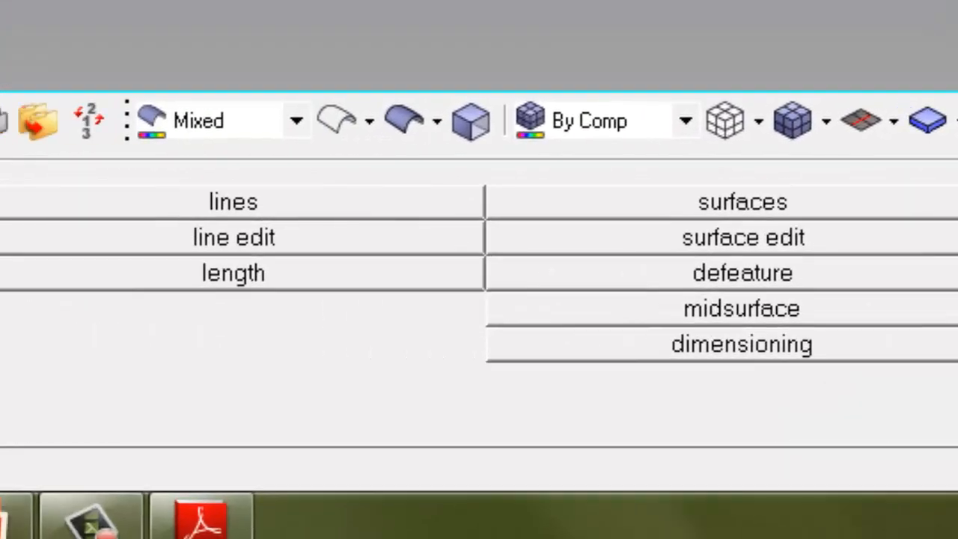
# Step: Set the distance between the bottom corner node and the middle edge node to 125 mm
pyautogui.moveTo(462, 312)
pyautogui.mouseDown()
pyautogui.moveTo(310, 313)
pyautogui.moveTo(277, 343)
pyautogui.moveTo(420, 346)
pyautogui.mouseUp()
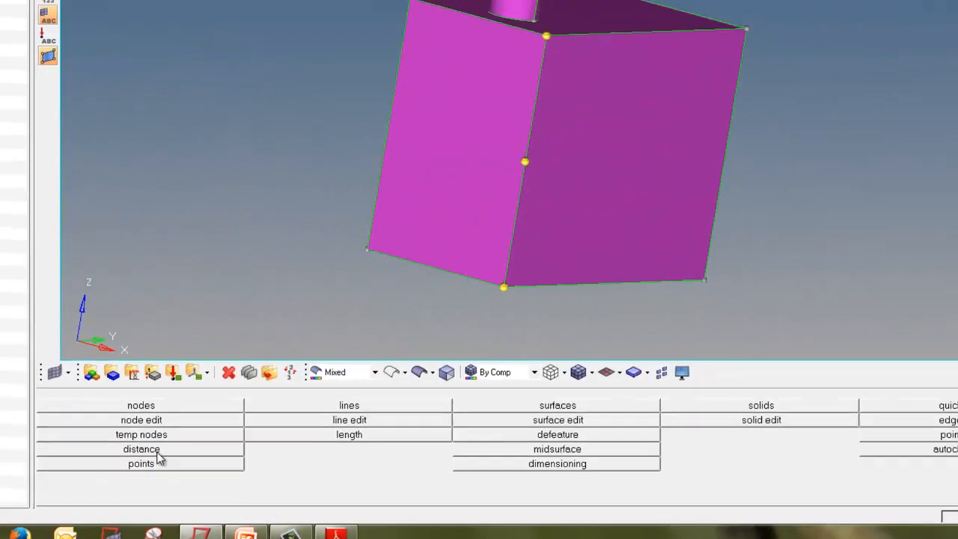
pyautogui.click(301, 370)
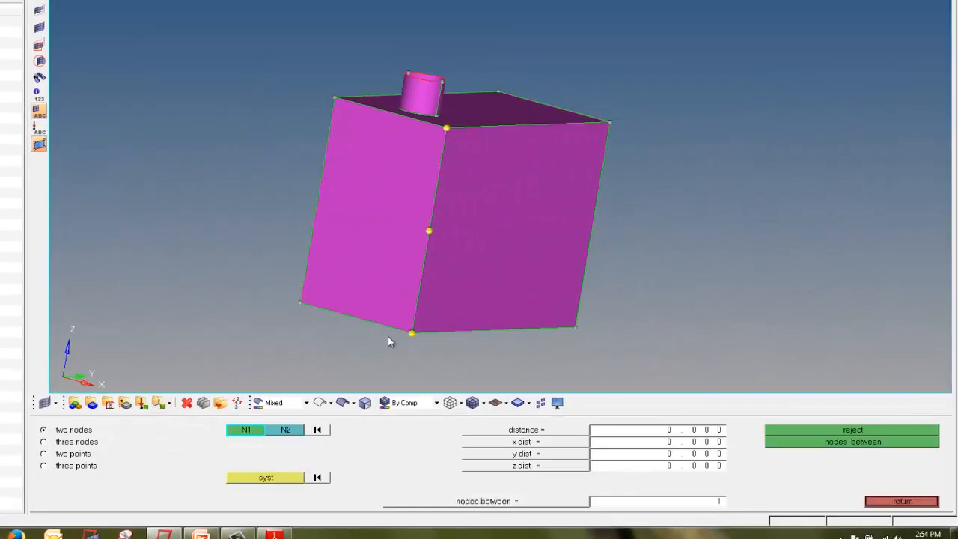
pyautogui.click(411, 333)
pyautogui.moveTo(586, 420)
pyautogui.mouseDown()
pyautogui.moveTo(485, 432)
pyautogui.moveTo(721, 447)
pyautogui.moveTo(663, 425)
pyautogui.moveTo(569, 424)
pyautogui.mouseUp()
pyautogui.click(667, 431)
pyautogui.write('125')
pyautogui.press('Return')
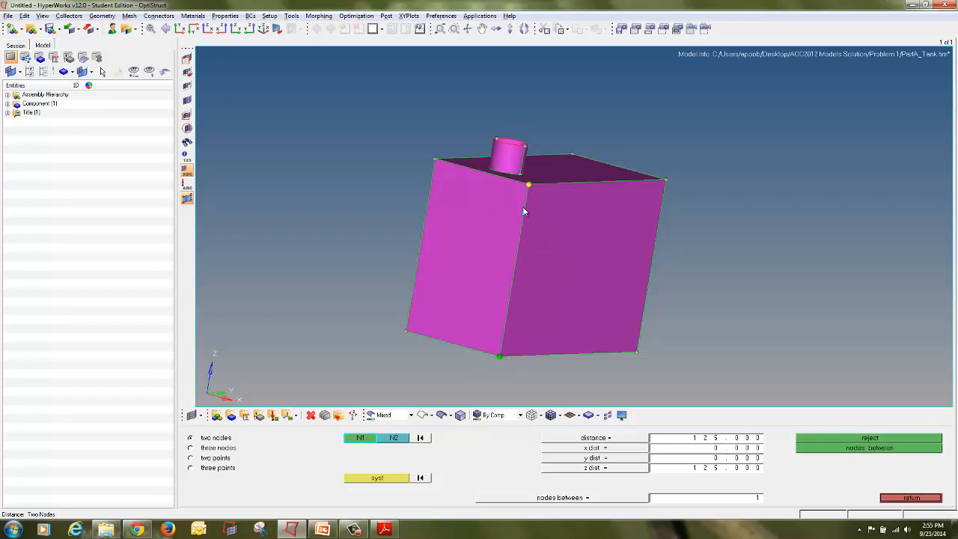
pyautogui.click(901, 498)
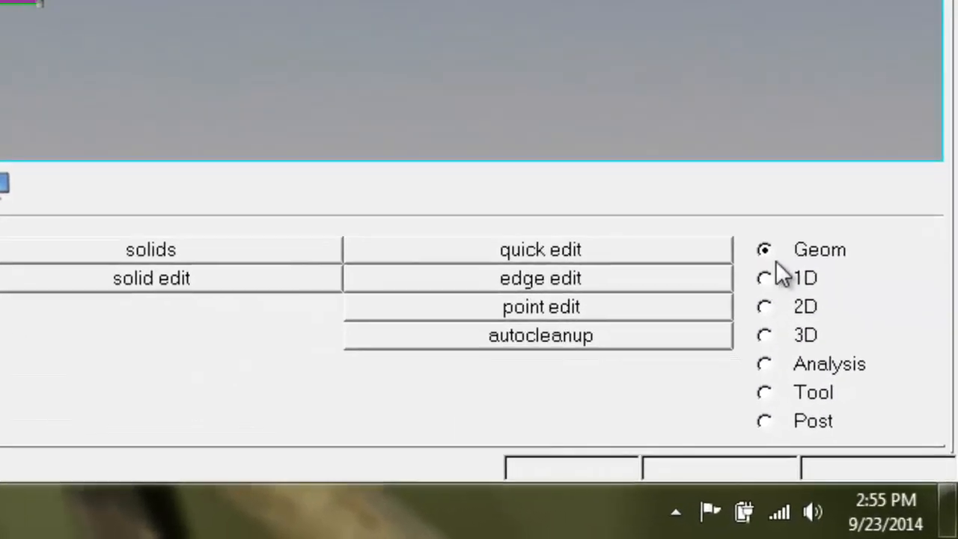
# Step: Split the tank's side surfaces at the 125 mm node with Quick Edit's split surf-line using the node and edge lines
pyautogui.moveTo(888, 289); pyautogui.dragTo(797, 289)
pyautogui.moveTo(660, 85)
pyautogui.mouseDown()
pyautogui.moveTo(654, 126)
pyautogui.moveTo(821, 130)
pyautogui.moveTo(830, 94)
pyautogui.mouseUp()
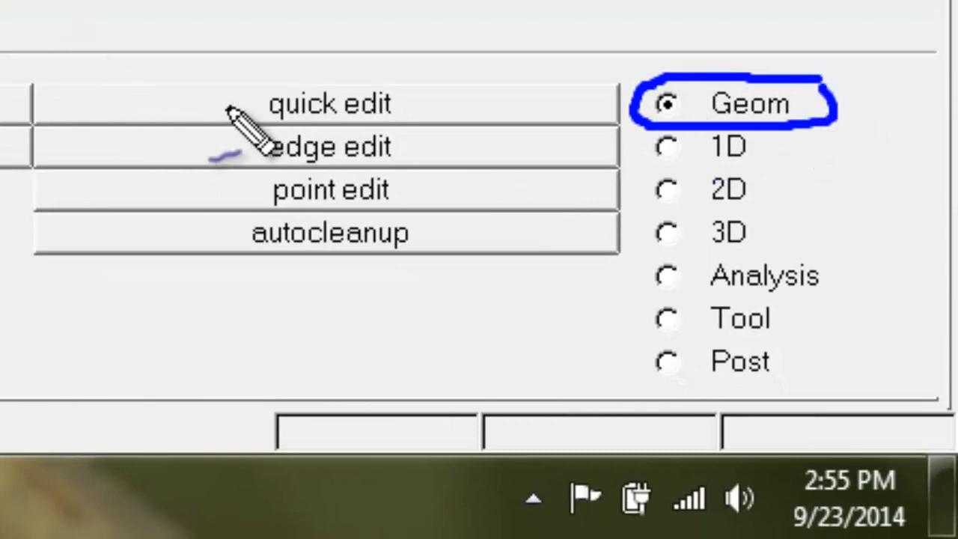
pyautogui.moveTo(398, 73)
pyautogui.mouseDown()
pyautogui.moveTo(300, 75)
pyautogui.moveTo(228, 133)
pyautogui.moveTo(405, 137)
pyautogui.moveTo(410, 71)
pyautogui.mouseUp()
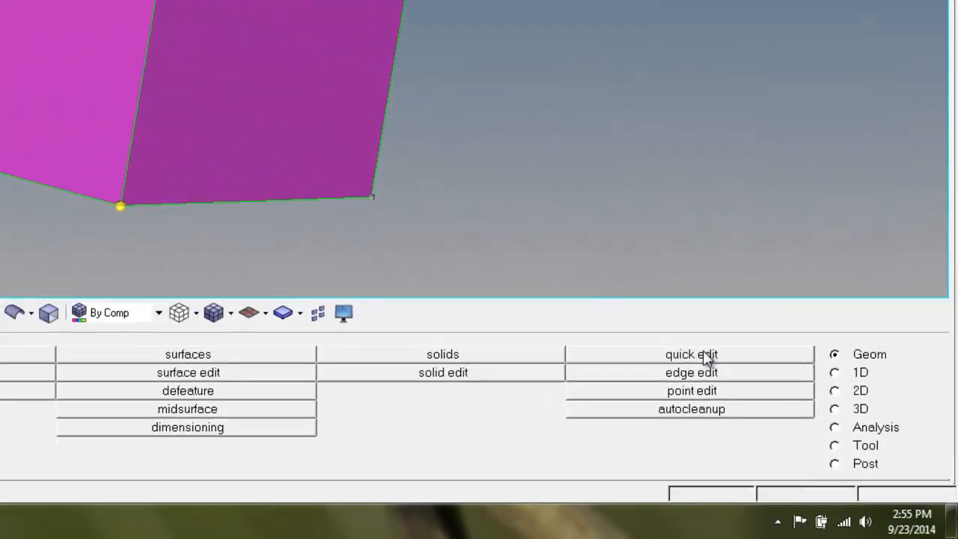
pyautogui.click(629, 297)
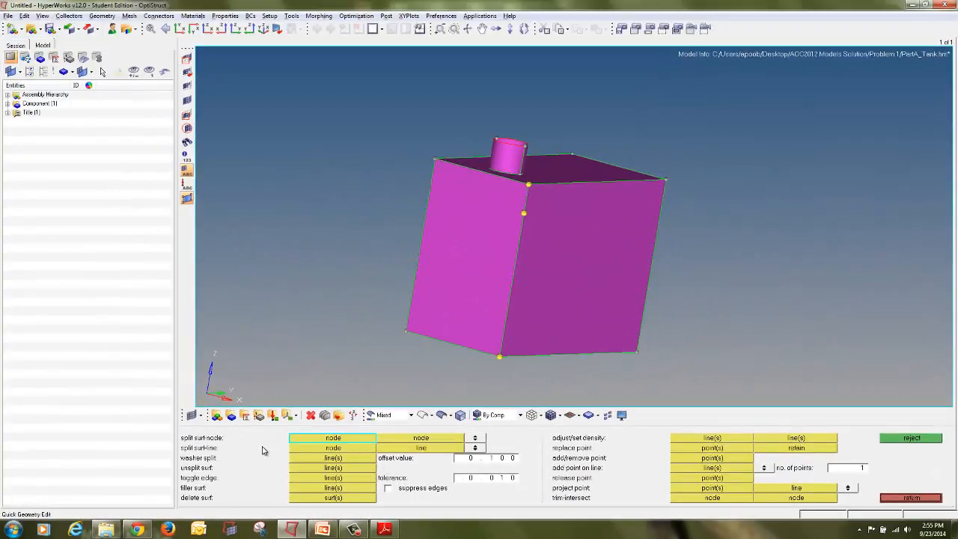
pyautogui.moveTo(222, 451); pyautogui.dragTo(226, 447)
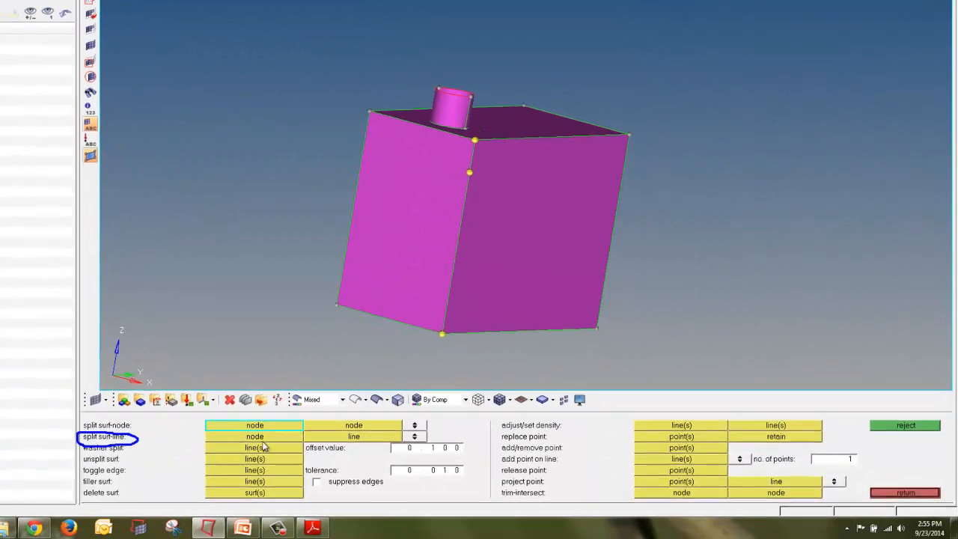
pyautogui.click(278, 437)
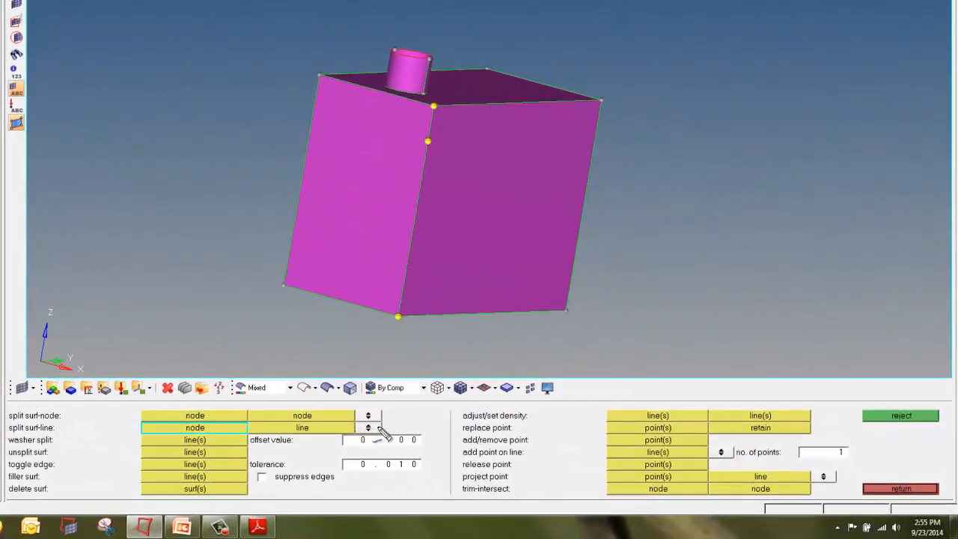
pyautogui.moveTo(380, 431); pyautogui.dragTo(378, 425)
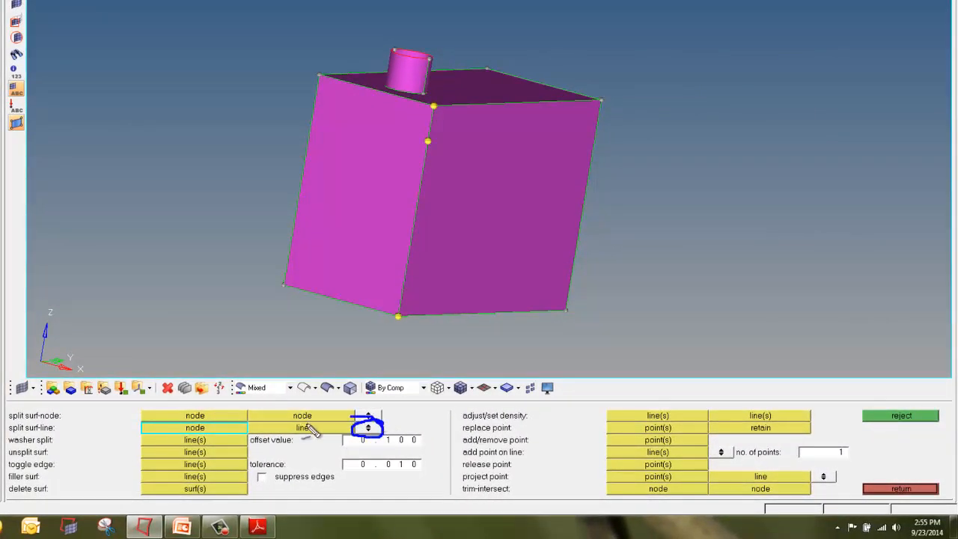
pyautogui.moveTo(307, 426)
pyautogui.mouseDown()
pyautogui.moveTo(297, 443)
pyautogui.moveTo(320, 431)
pyautogui.mouseUp()
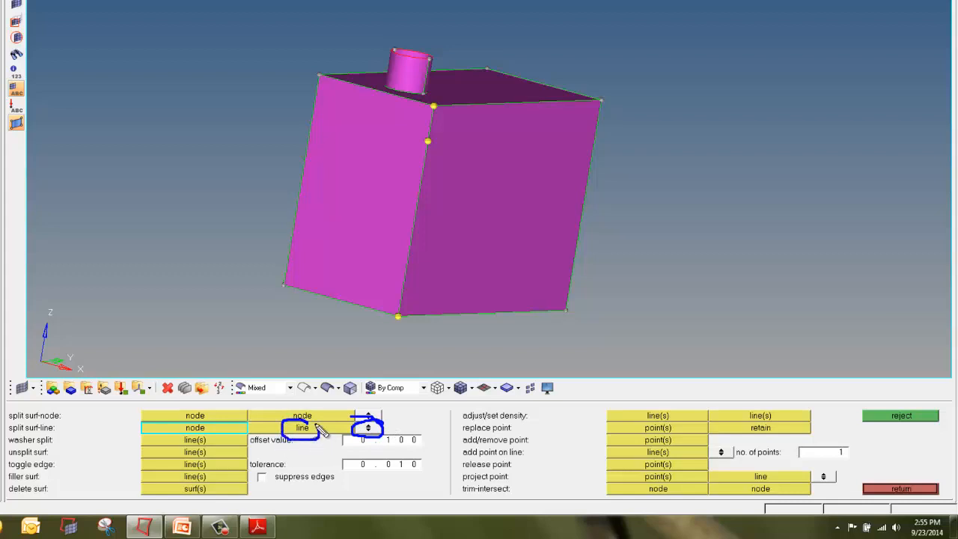
pyautogui.press('Escape')
pyautogui.click(367, 428)
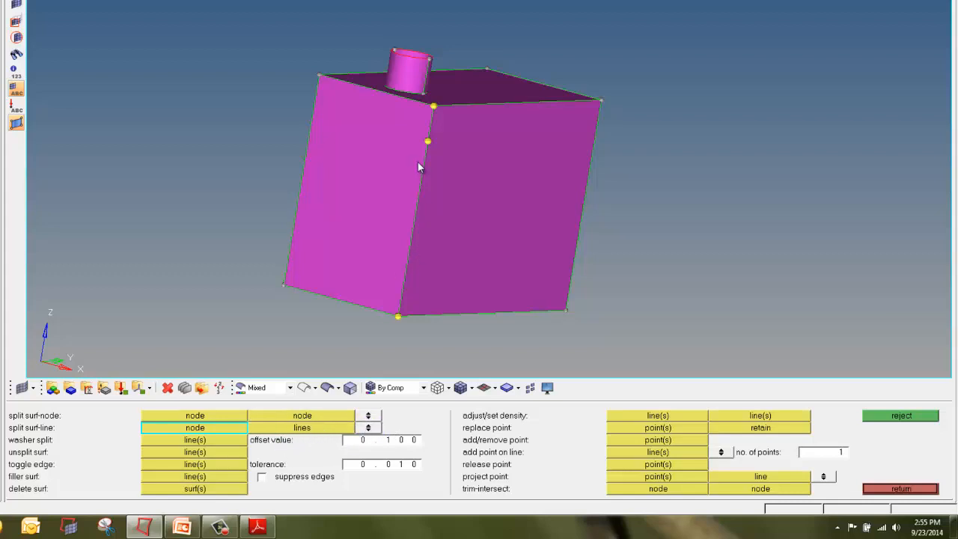
pyautogui.click(428, 142)
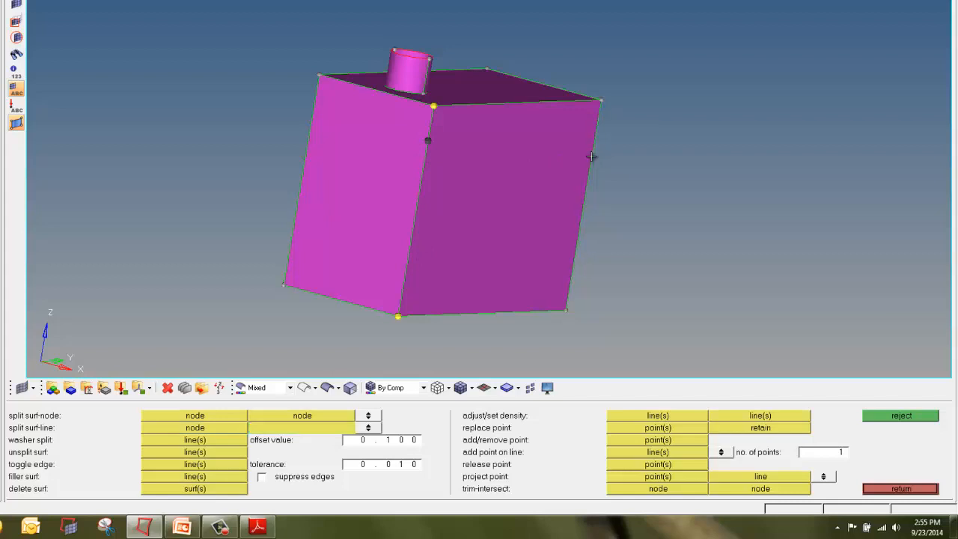
pyautogui.click(608, 201)
pyautogui.keyDown('ctrl'); pyautogui.moveTo(721, 182); pyautogui.dragTo(208, 163); pyautogui.keyUp('ctrl')
pyautogui.keyDown('ctrl'); pyautogui.moveTo(447, 251); pyautogui.dragTo(462, 209); pyautogui.keyUp('ctrl')
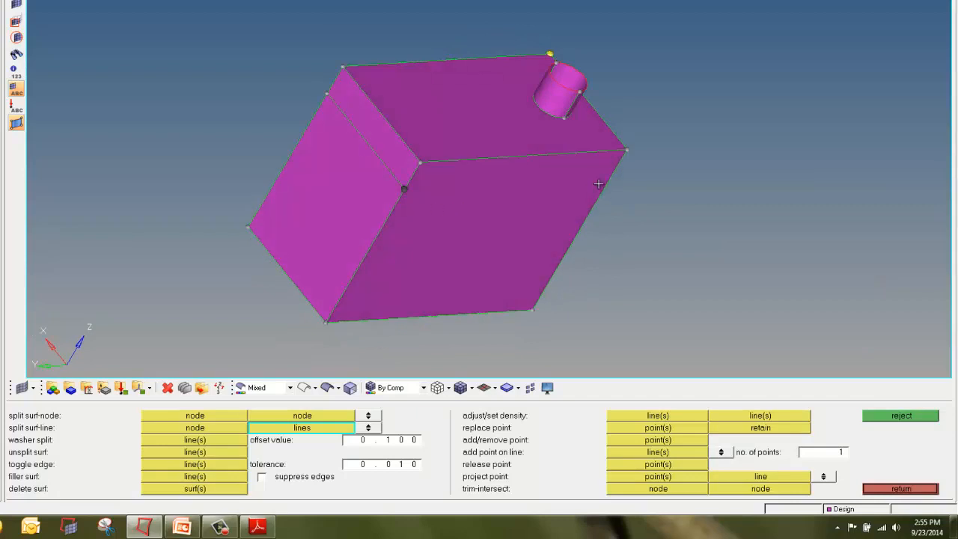
pyautogui.keyDown('ctrl'); pyautogui.moveTo(712, 220); pyautogui.dragTo(554, 214); pyautogui.keyUp('ctrl')
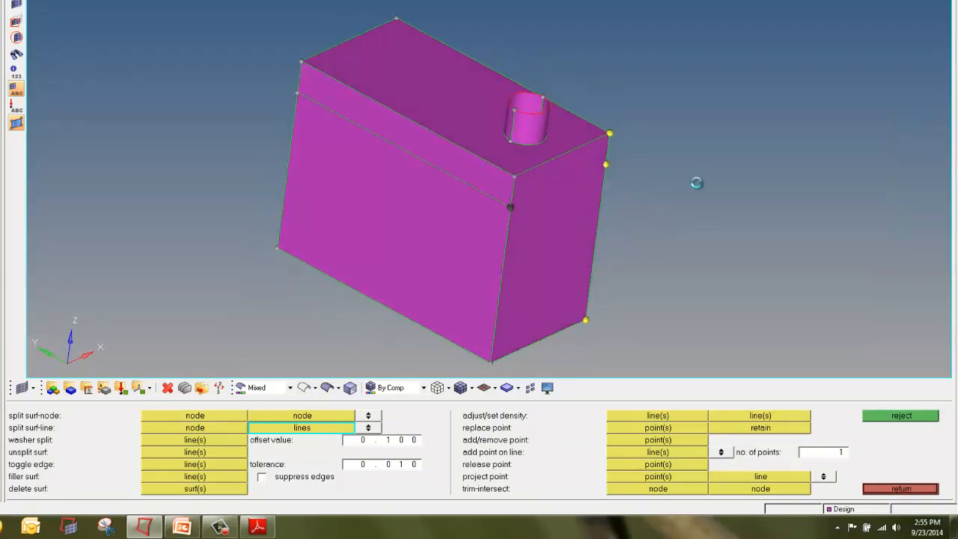
pyautogui.keyDown('ctrl'); pyautogui.moveTo(759, 232); pyautogui.dragTo(259, 193); pyautogui.keyUp('ctrl')
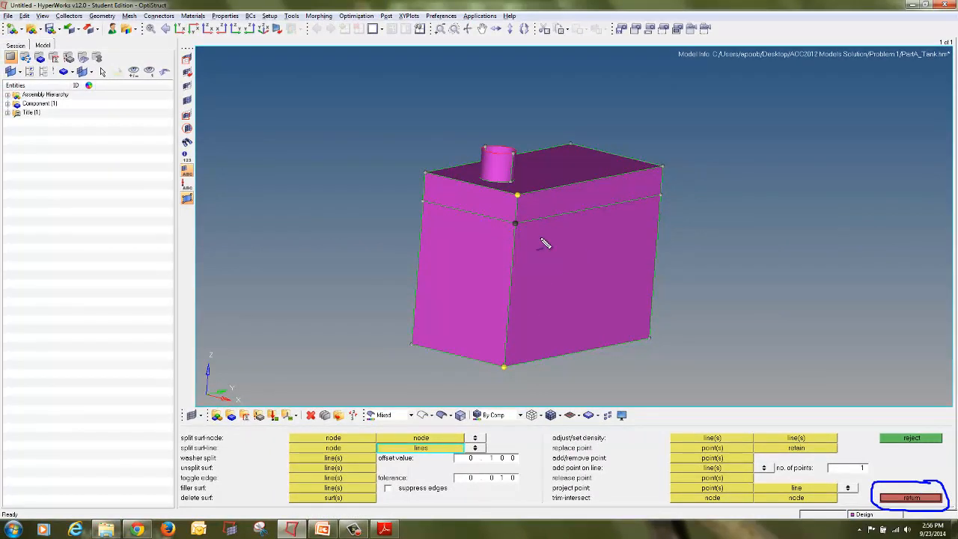
pyautogui.click(929, 501)
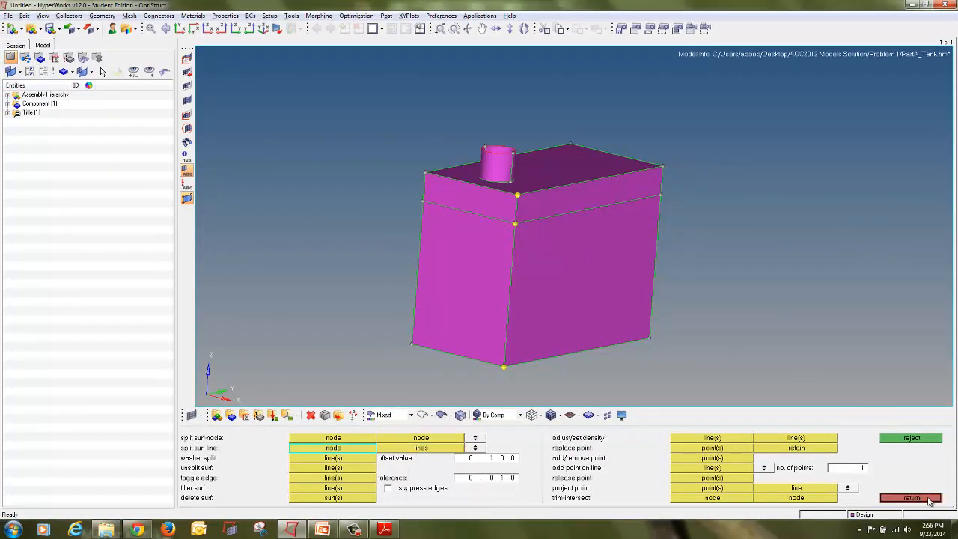
pyautogui.click(911, 498)
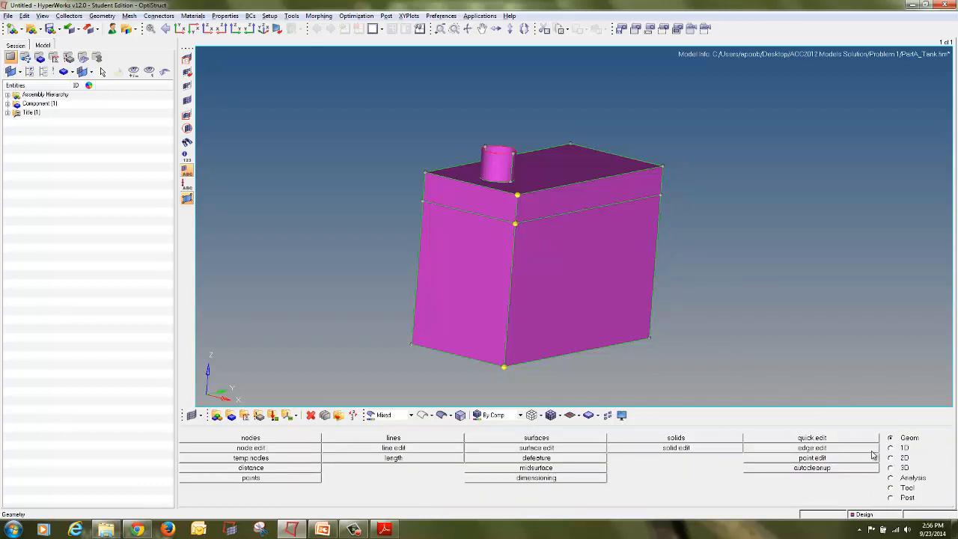
# Step: Clear all temporary nodes from the tank model
pyautogui.moveTo(927, 439)
pyautogui.mouseDown()
pyautogui.moveTo(886, 434)
pyautogui.moveTo(902, 447)
pyautogui.moveTo(928, 437)
pyautogui.mouseUp()
pyautogui.moveTo(272, 452)
pyautogui.mouseDown()
pyautogui.moveTo(235, 452)
pyautogui.moveTo(229, 467)
pyautogui.moveTo(268, 465)
pyautogui.moveTo(274, 456)
pyautogui.moveTo(239, 452)
pyautogui.mouseUp()
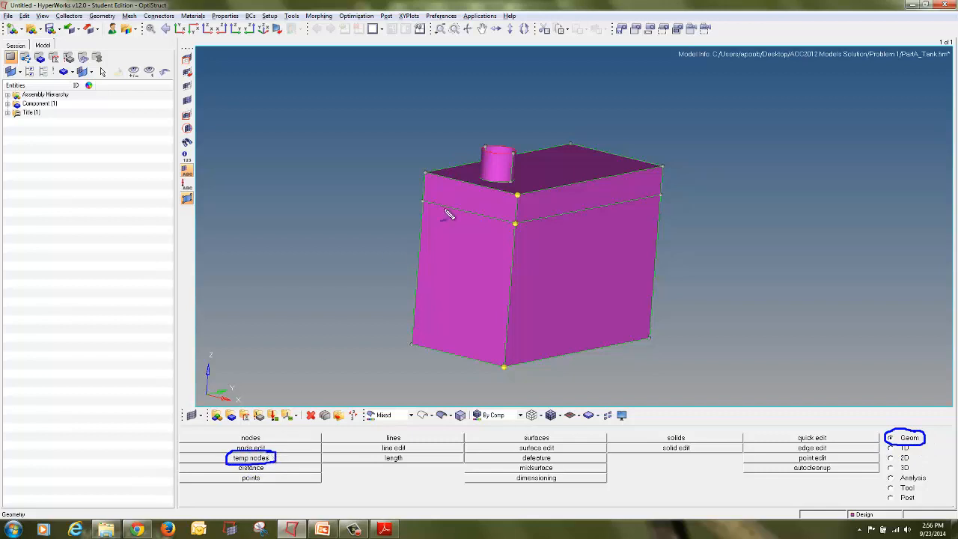
pyautogui.press('Escape')
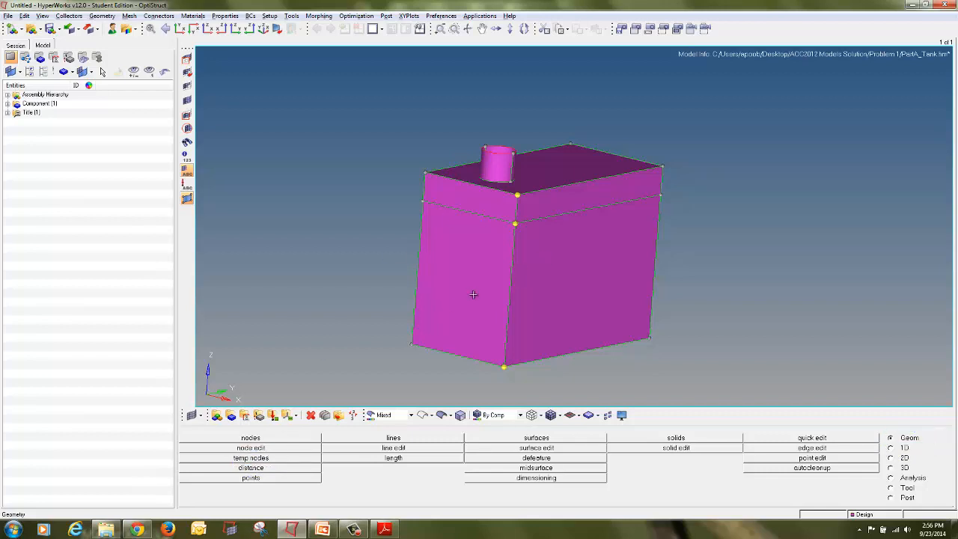
pyautogui.click(290, 458)
pyautogui.click(904, 469)
pyautogui.click(911, 498)
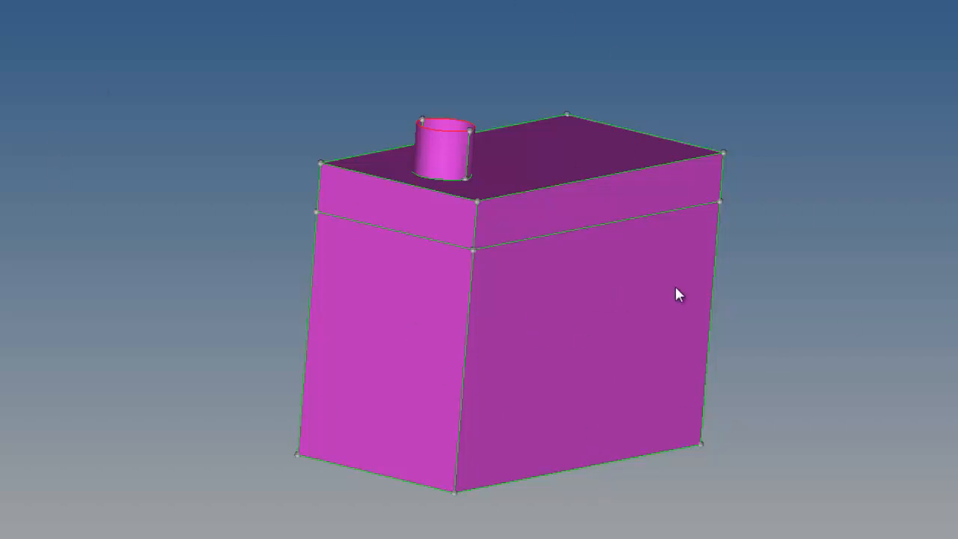
# Step: Create a new yellow component named Non_Design with no property assigned
pyautogui.click(455, 366)
pyautogui.keyDown('ctrl'); pyautogui.moveTo(391, 324); pyautogui.dragTo(464, 297); pyautogui.keyUp('ctrl')
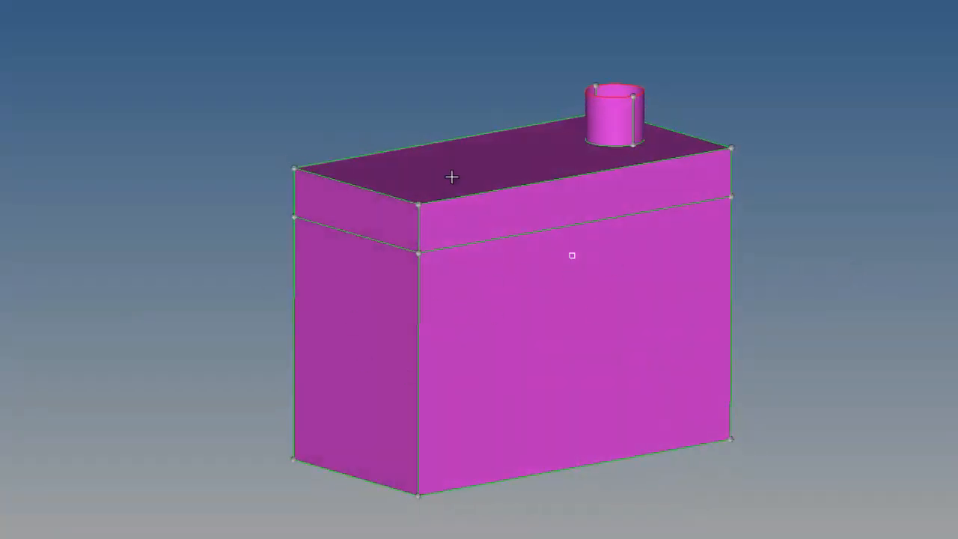
pyautogui.keyDown('ctrl'); pyautogui.moveTo(421, 276); pyautogui.dragTo(560, 226); pyautogui.keyUp('ctrl')
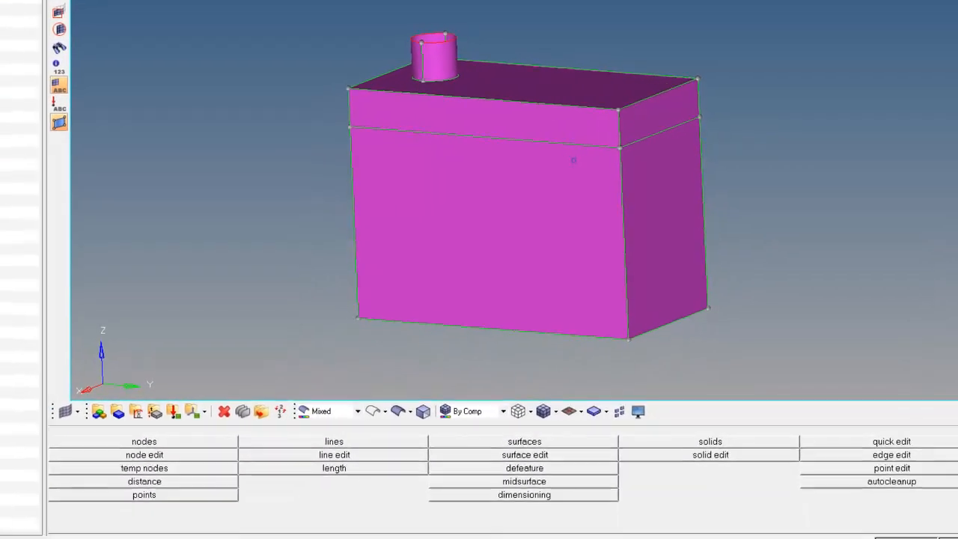
pyautogui.click(119, 410)
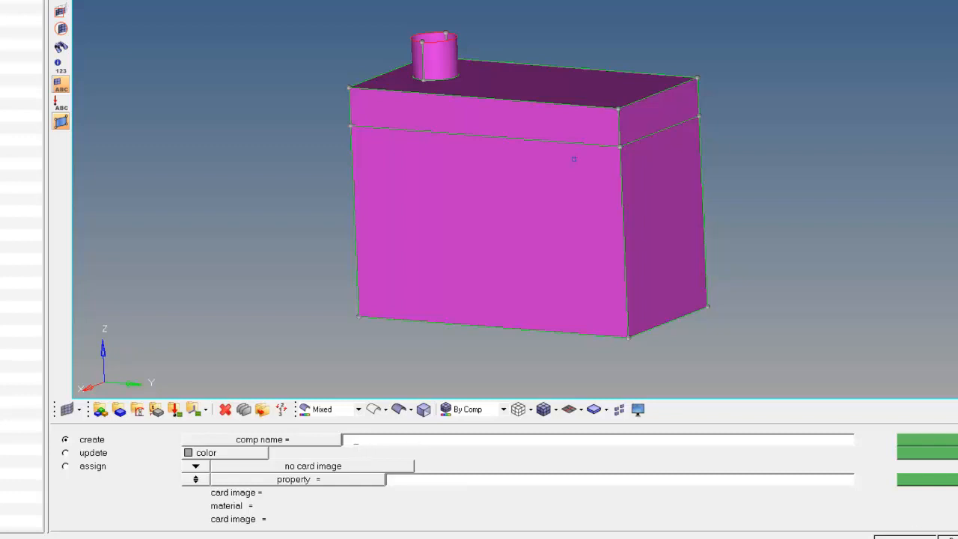
pyautogui.press('Escape')
pyautogui.moveTo(127, 397)
pyautogui.mouseDown()
pyautogui.moveTo(102, 407)
pyautogui.moveTo(120, 423)
pyautogui.moveTo(132, 399)
pyautogui.moveTo(102, 394)
pyautogui.mouseUp()
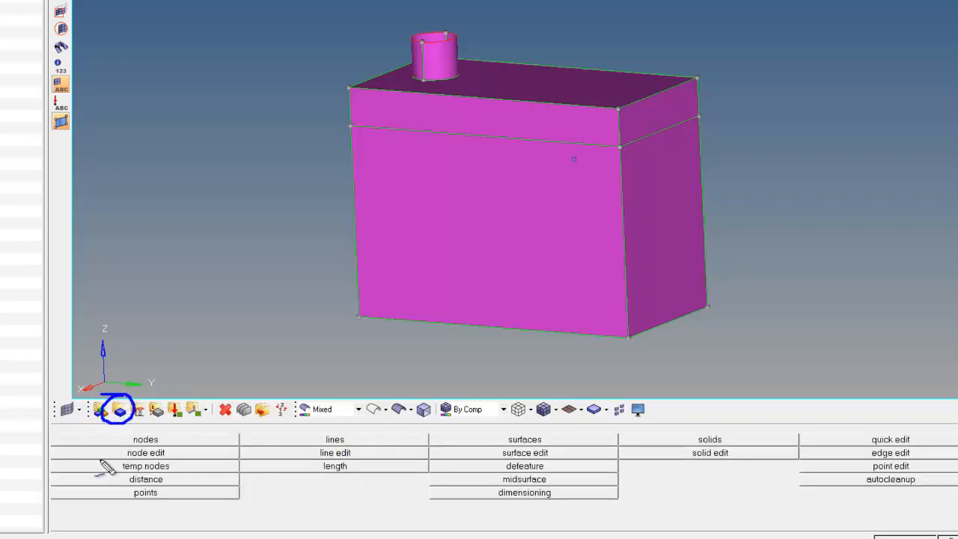
pyautogui.press('Escape')
pyautogui.click(120, 410)
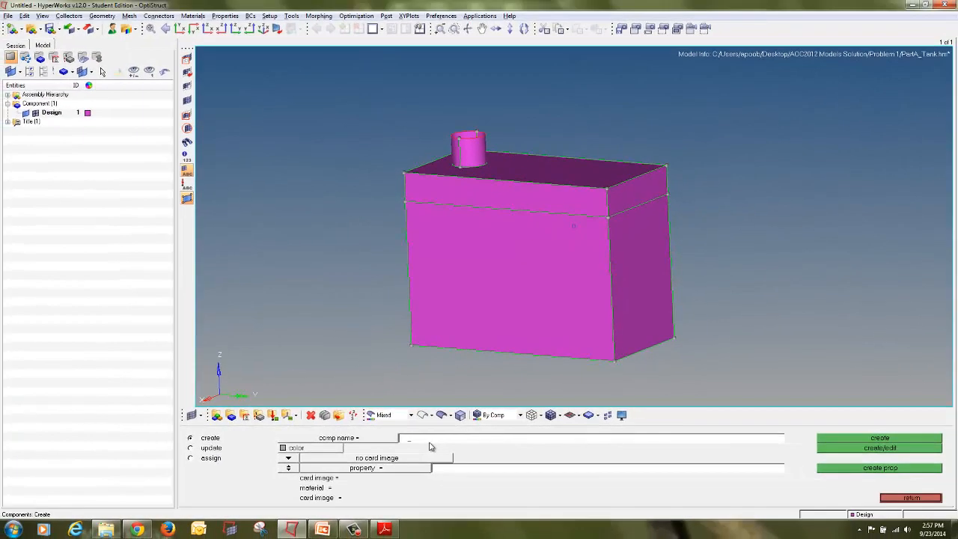
pyautogui.moveTo(217, 434)
pyautogui.mouseDown()
pyautogui.moveTo(183, 436)
pyautogui.moveTo(191, 449)
pyautogui.moveTo(232, 450)
pyautogui.moveTo(218, 432)
pyautogui.mouseUp()
pyautogui.press('Escape')
pyautogui.click(337, 450)
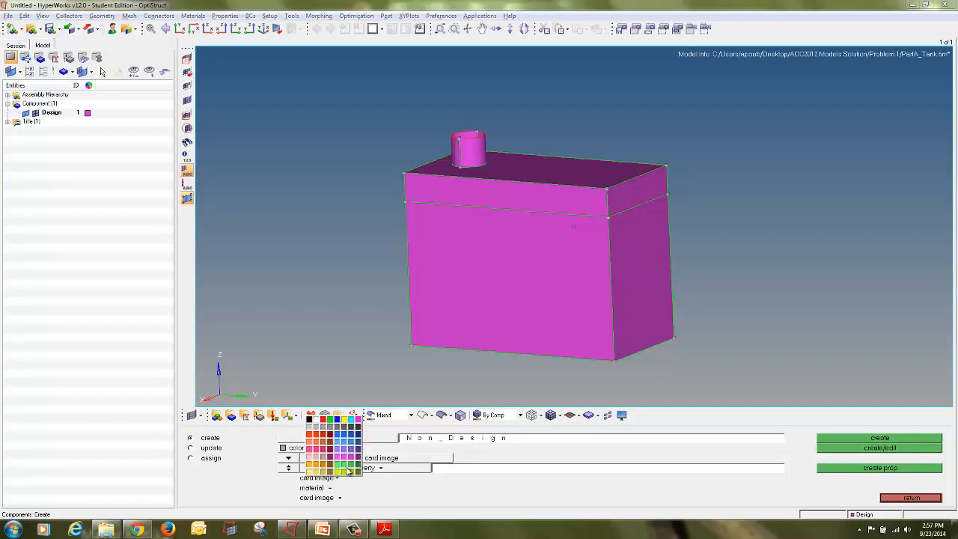
pyautogui.click(346, 471)
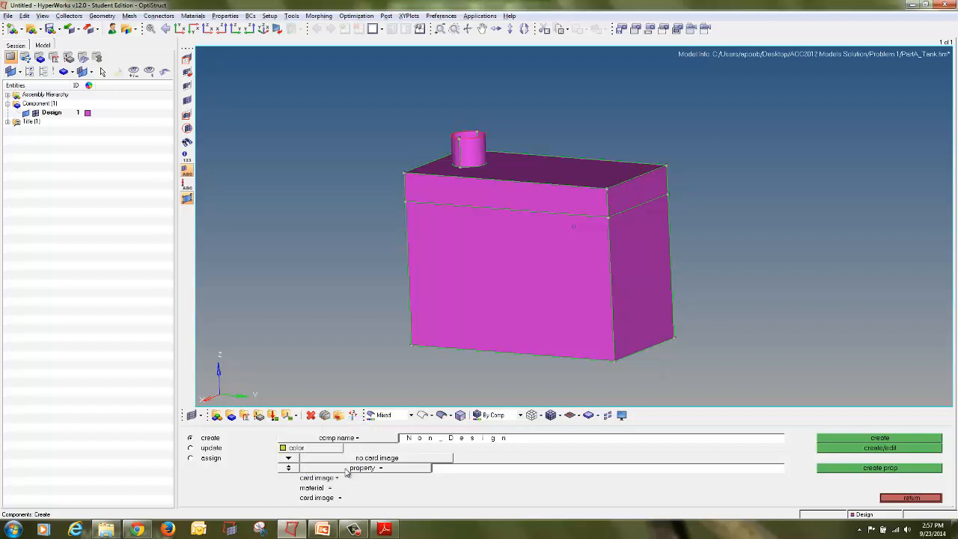
pyautogui.click(288, 469)
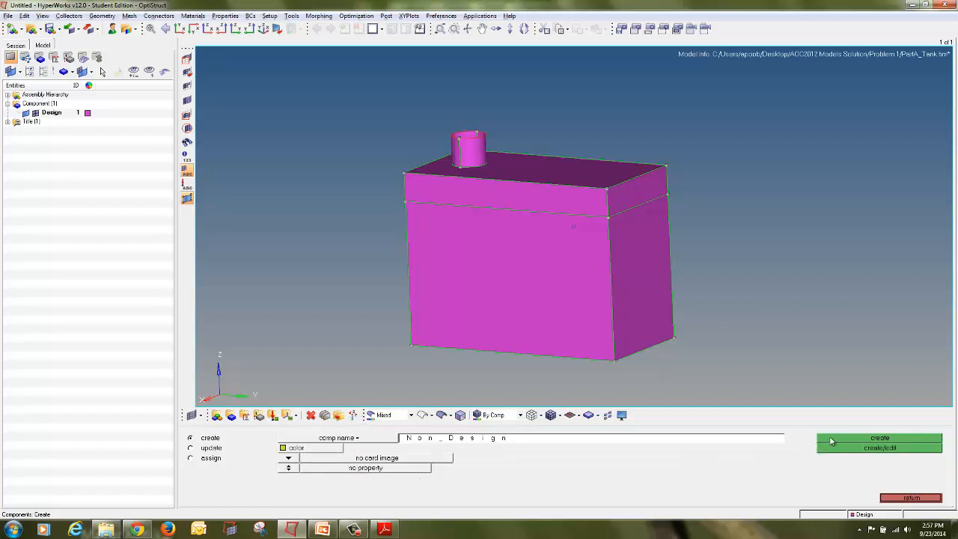
pyautogui.click(831, 441)
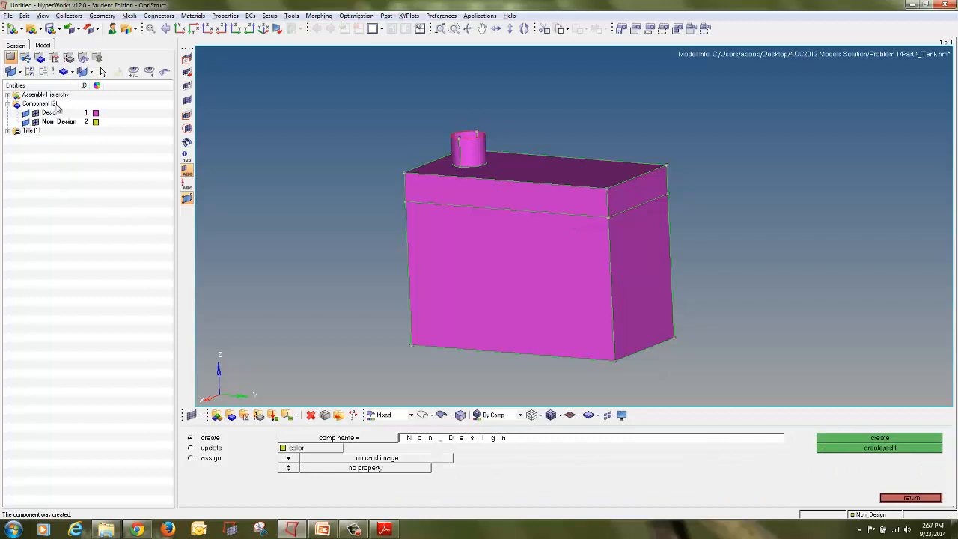
pyautogui.click(911, 497)
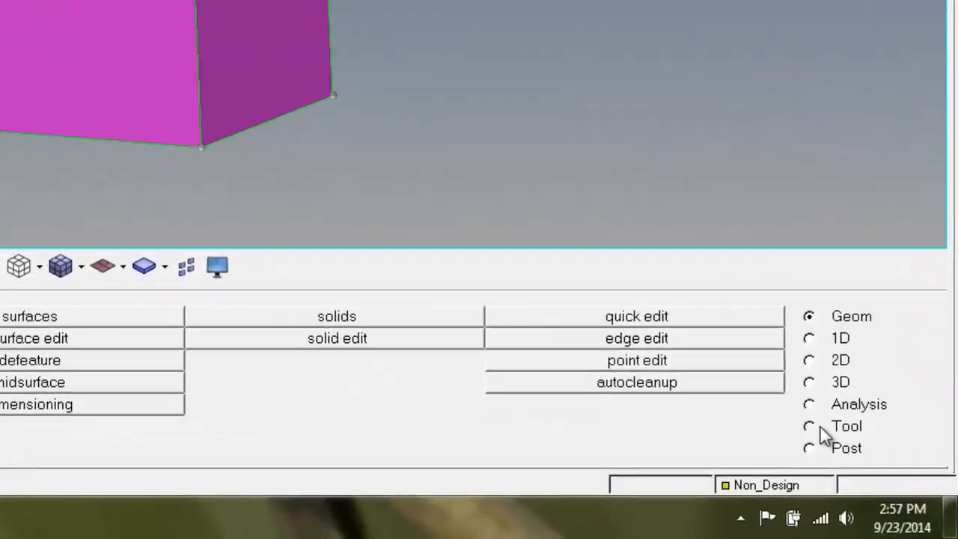
# Step: Move the tank's top, neck and bottom surfaces into the Non_Design component
pyautogui.click(892, 487)
pyautogui.moveTo(785, 397)
pyautogui.mouseDown()
pyautogui.moveTo(834, 395)
pyautogui.moveTo(802, 378)
pyautogui.mouseUp()
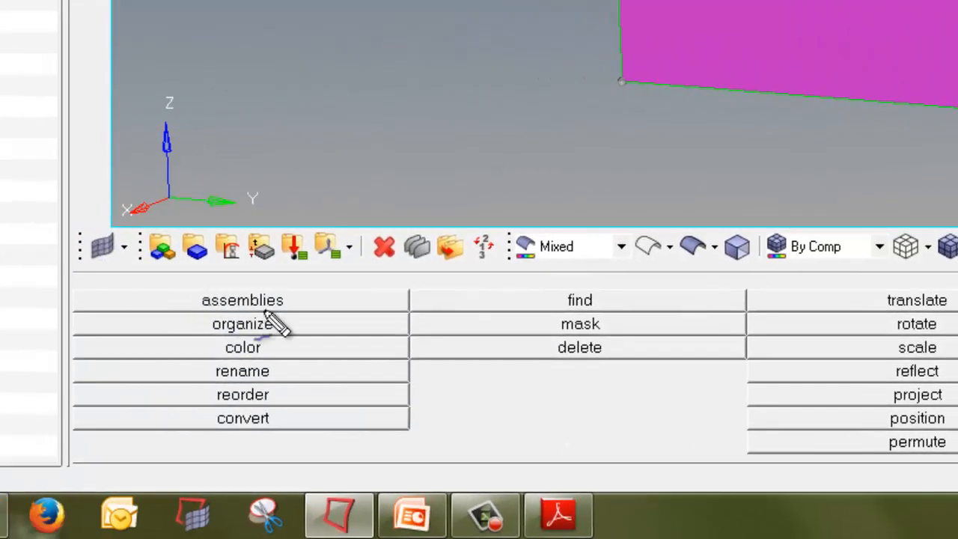
pyautogui.moveTo(108, 295)
pyautogui.mouseDown()
pyautogui.moveTo(34, 318)
pyautogui.moveTo(104, 336)
pyautogui.mouseUp()
pyautogui.moveTo(262, 346); pyautogui.dragTo(271, 313)
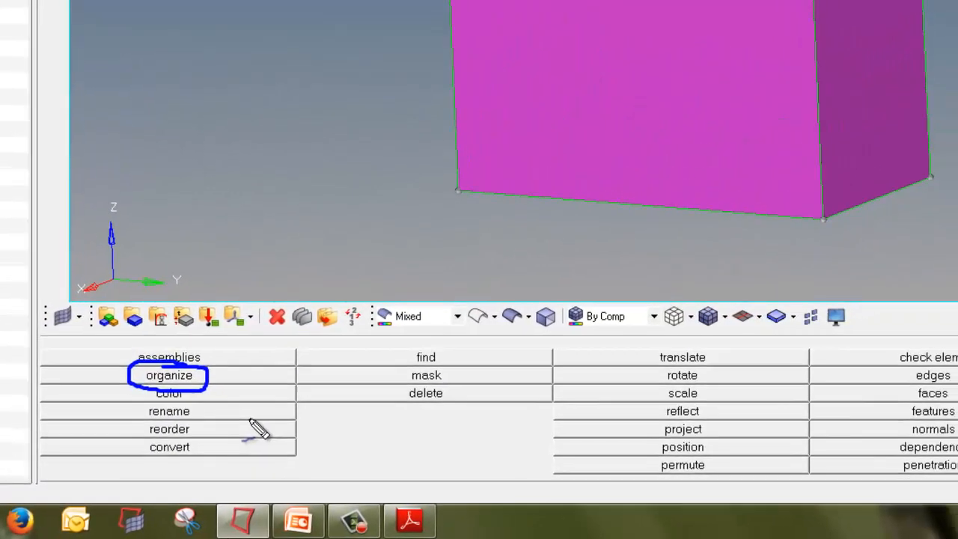
pyautogui.press('Escape')
pyautogui.click(187, 392)
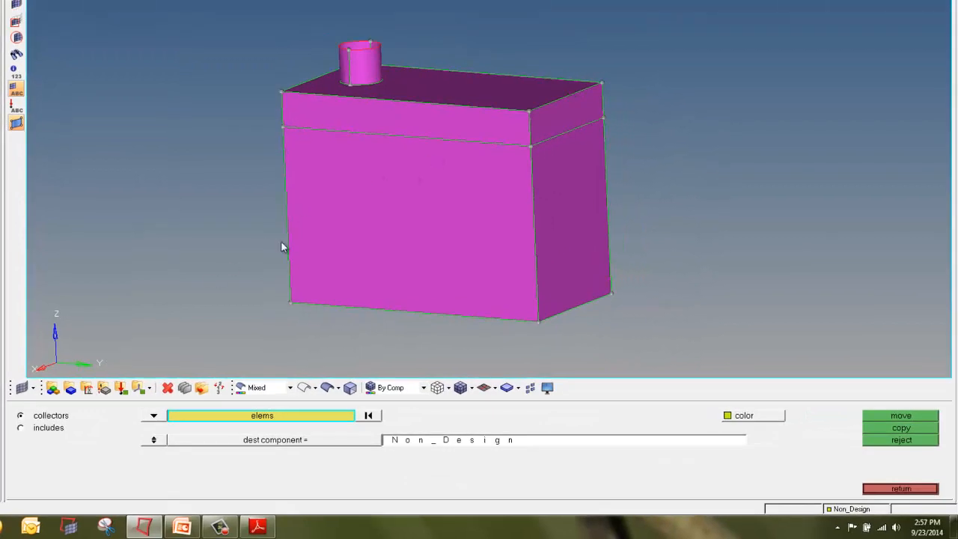
pyautogui.moveTo(73, 409)
pyautogui.mouseDown()
pyautogui.moveTo(9, 413)
pyautogui.moveTo(49, 430)
pyautogui.moveTo(78, 424)
pyautogui.mouseUp()
pyautogui.press('Escape')
pyautogui.click(154, 417)
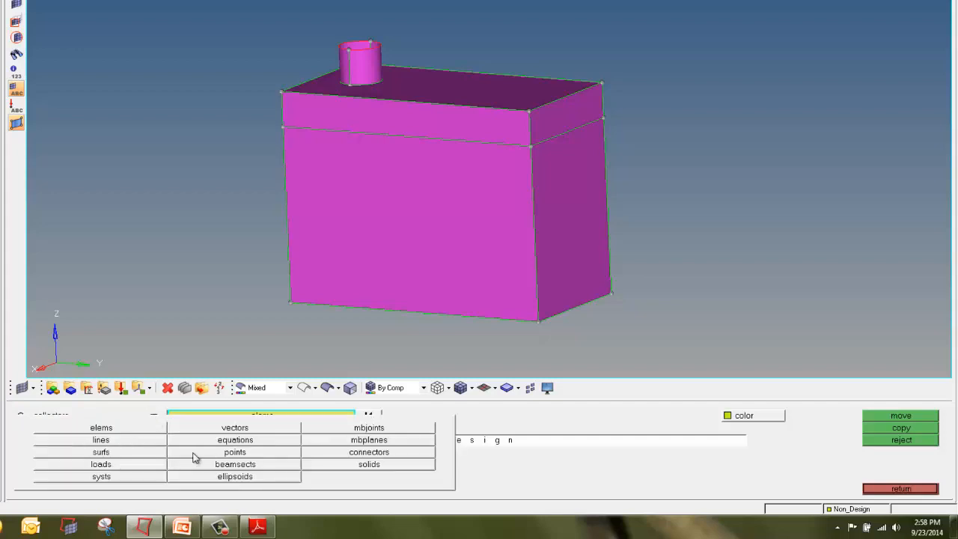
pyautogui.click(121, 454)
pyautogui.keyDown('ctrl'); pyautogui.moveTo(432, 40); pyautogui.dragTo(369, 100); pyautogui.keyUp('ctrl')
pyautogui.click(368, 100)
pyautogui.click(358, 81)
pyautogui.click(328, 70)
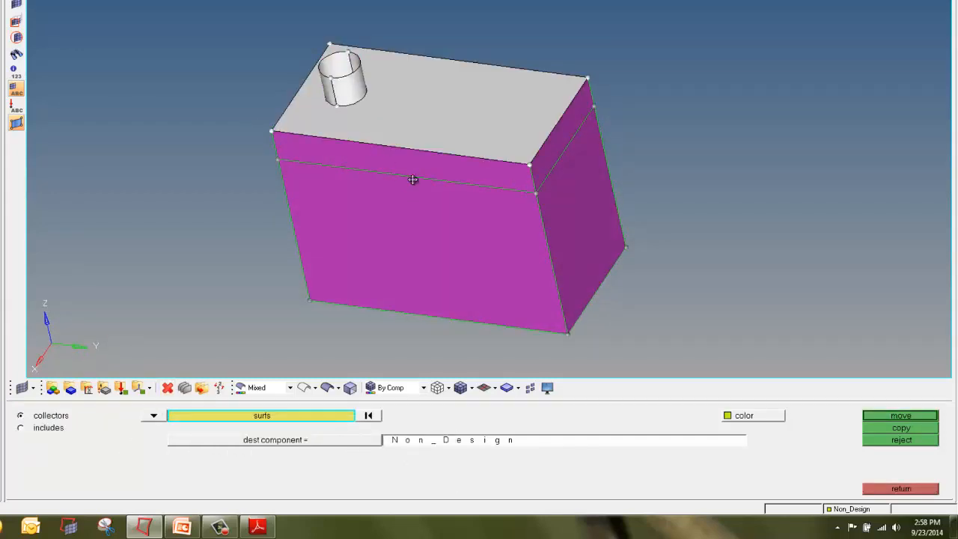
pyautogui.keyDown('ctrl'); pyautogui.moveTo(417, 204); pyautogui.dragTo(422, 80); pyautogui.keyUp('ctrl')
pyautogui.click(409, 260)
pyautogui.keyDown('ctrl'); pyautogui.moveTo(340, 148); pyautogui.dragTo(682, 286); pyautogui.keyUp('ctrl')
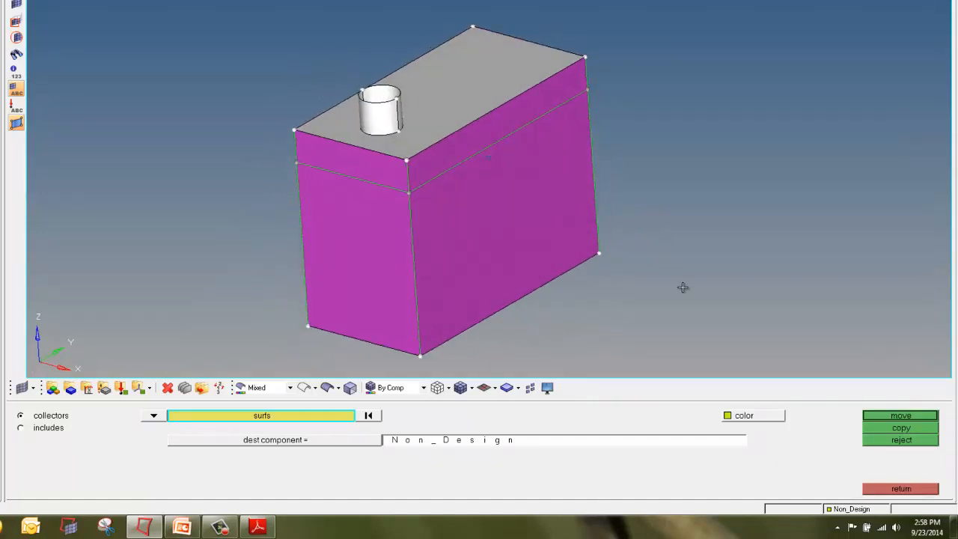
pyautogui.click(873, 416)
pyautogui.keyDown('ctrl'); pyautogui.moveTo(517, 220); pyautogui.dragTo(483, 146); pyautogui.keyUp('ctrl')
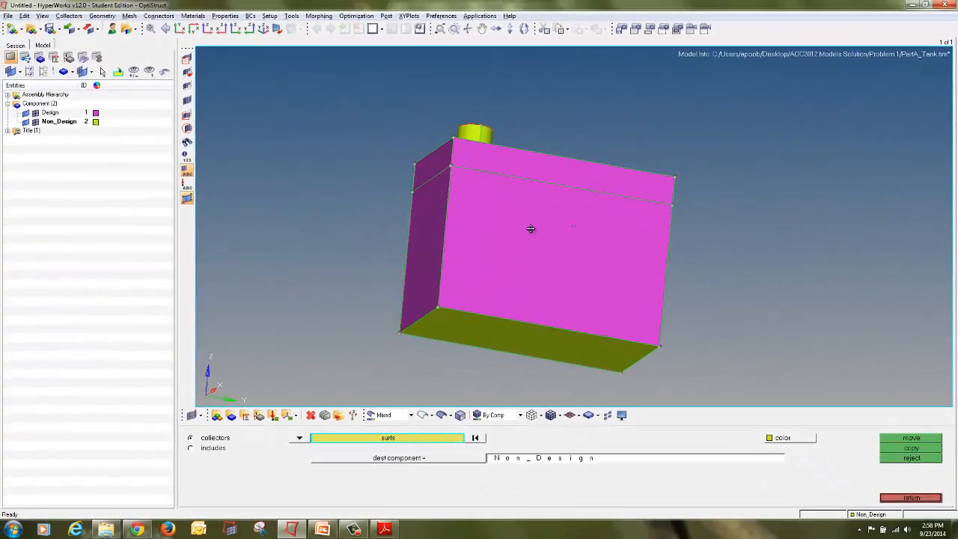
pyautogui.keyDown('ctrl'); pyautogui.moveTo(530, 228); pyautogui.dragTo(537, 210); pyautogui.keyUp('ctrl')
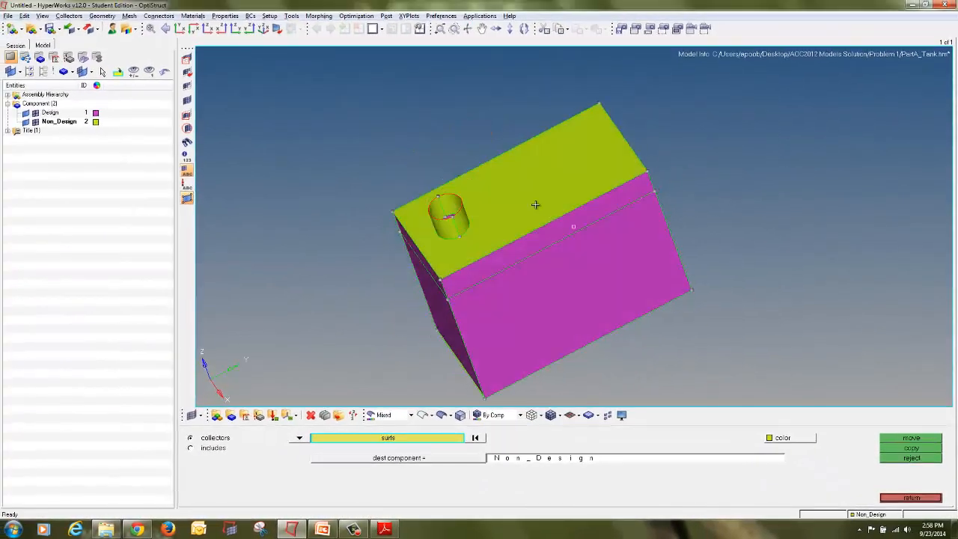
pyautogui.keyDown('ctrl'); pyautogui.moveTo(501, 336); pyautogui.dragTo(495, 214); pyautogui.keyUp('ctrl')
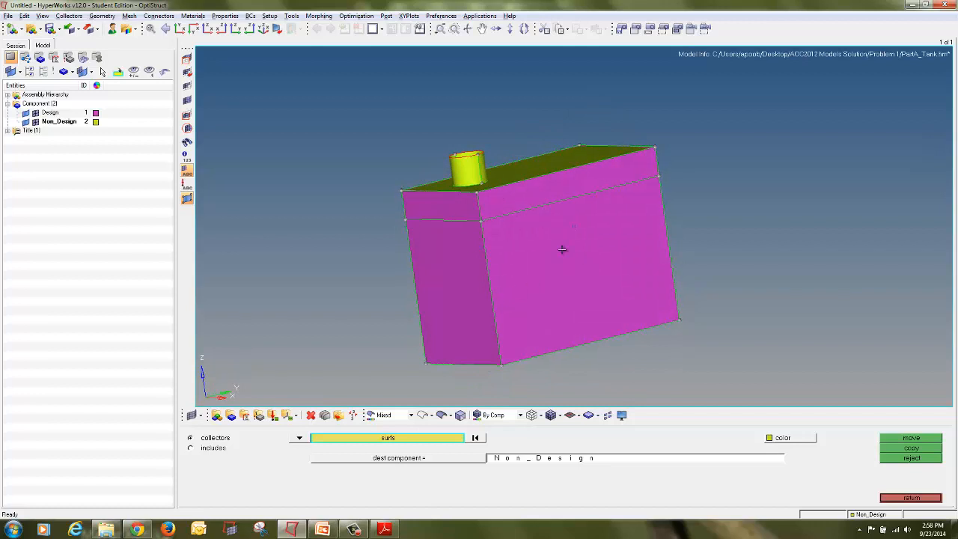
pyautogui.click(911, 498)
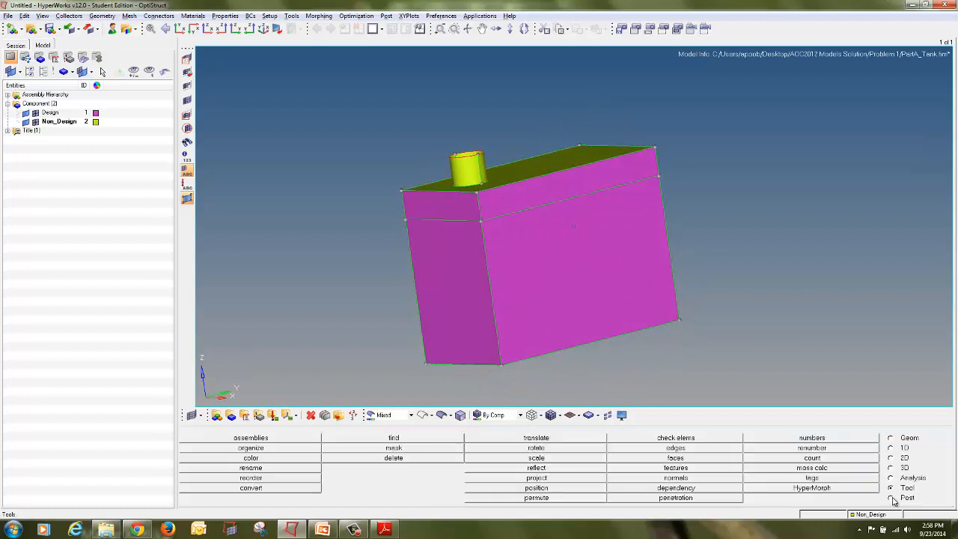
# Step: Automesh all surfaces with a 5 mm element size and quads mesh type
pyautogui.click(890, 457)
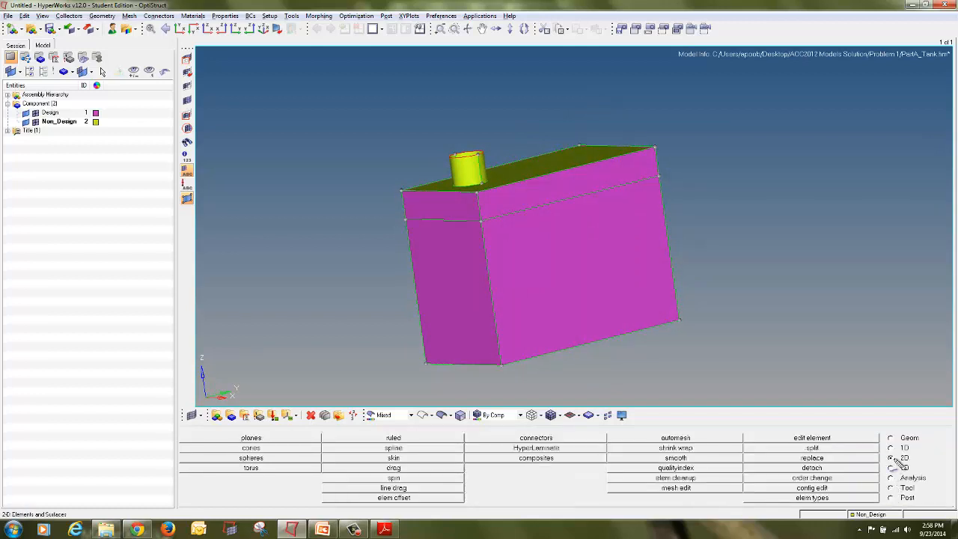
pyautogui.moveTo(914, 452)
pyautogui.mouseDown()
pyautogui.moveTo(884, 453)
pyautogui.moveTo(913, 463)
pyautogui.mouseUp()
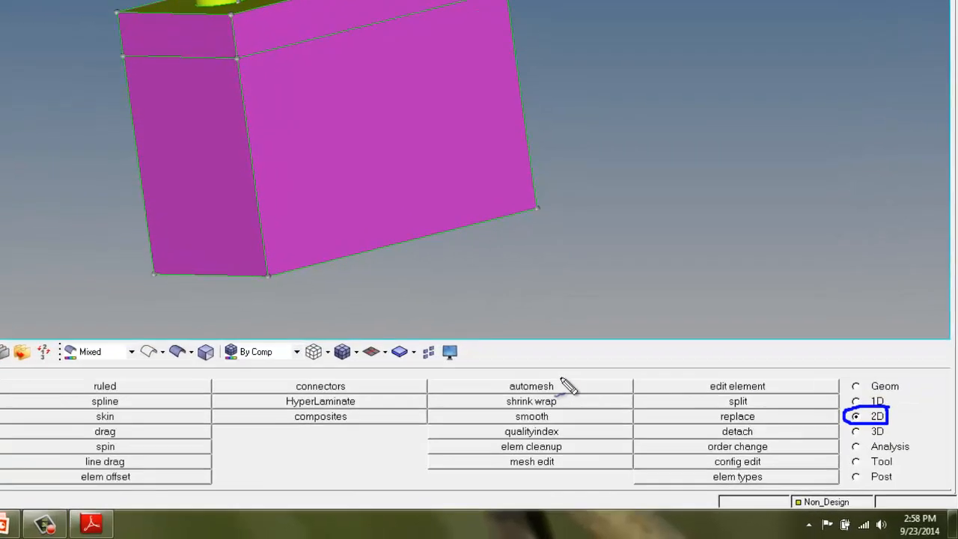
pyautogui.moveTo(696, 432); pyautogui.dragTo(656, 432)
pyautogui.moveTo(396, 342)
pyautogui.mouseDown()
pyautogui.moveTo(413, 365)
pyautogui.moveTo(466, 361)
pyautogui.moveTo(473, 342)
pyautogui.mouseUp()
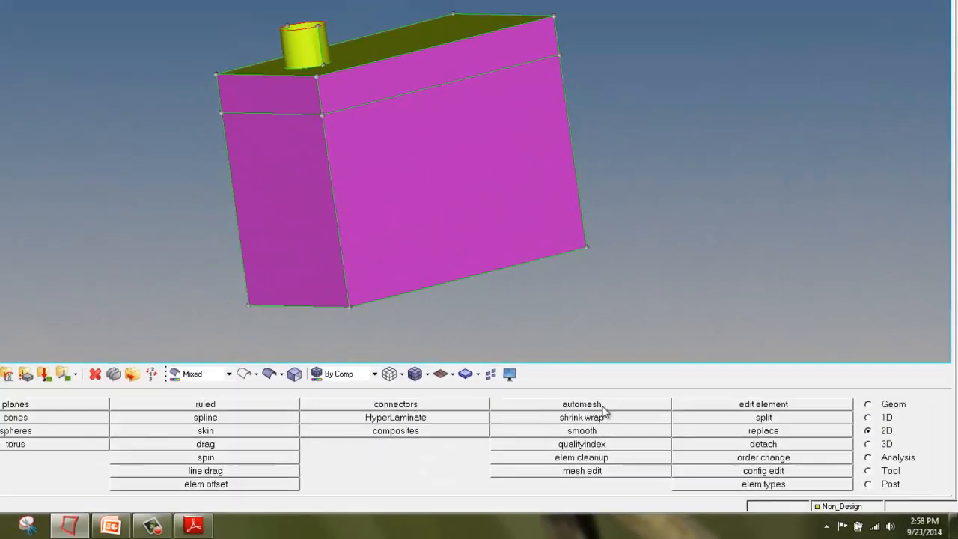
pyautogui.click(601, 405)
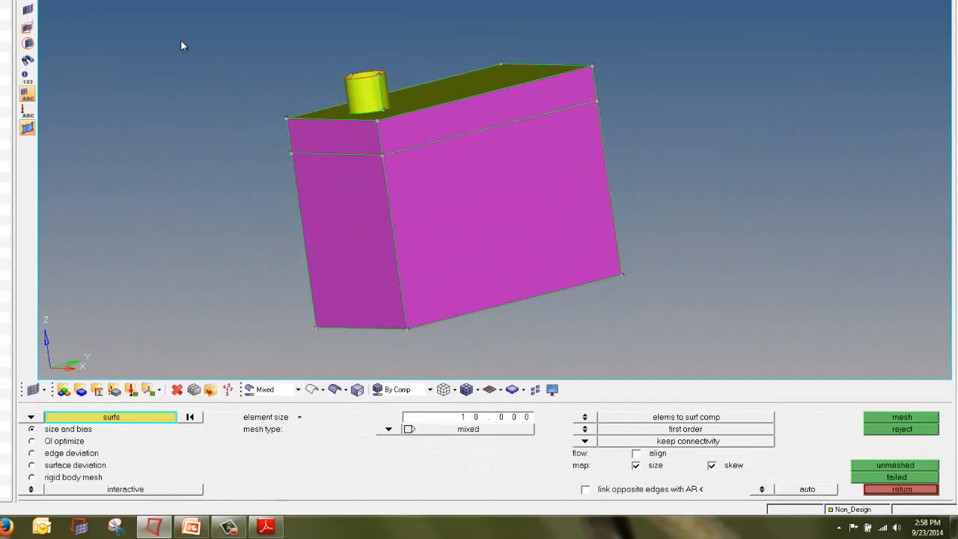
pyautogui.keyDown('shift'); pyautogui.moveTo(175, 23); pyautogui.dragTo(667, 356); pyautogui.keyUp('shift')
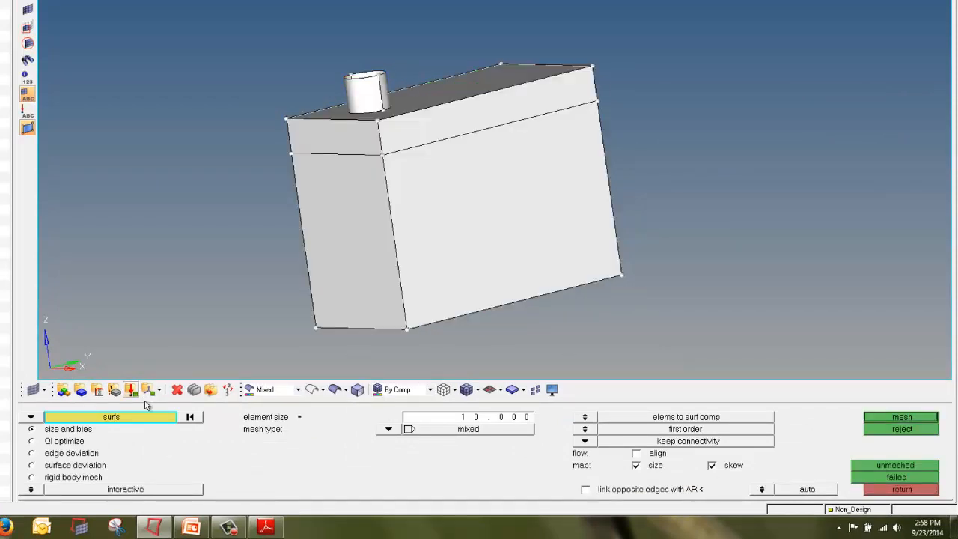
pyautogui.click(190, 416)
pyautogui.click(154, 417)
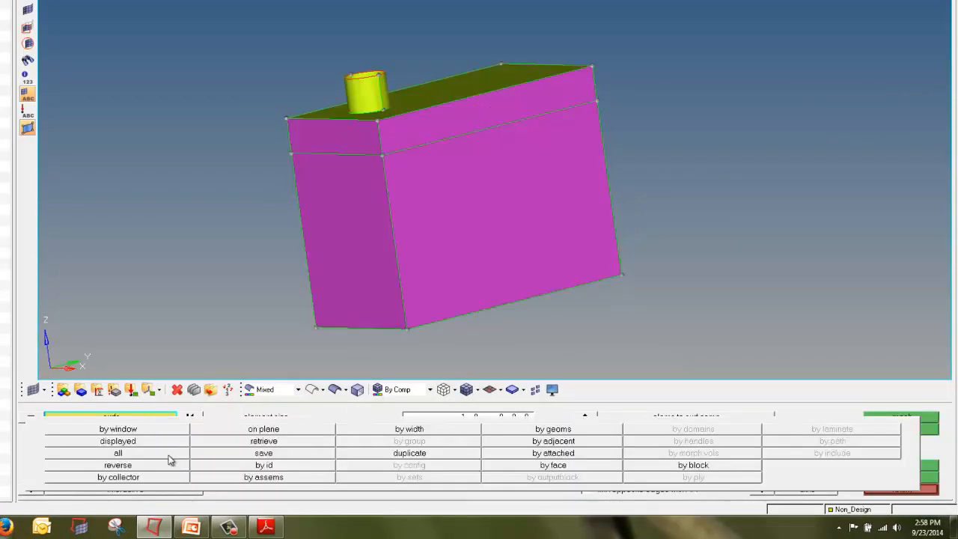
pyautogui.click(167, 454)
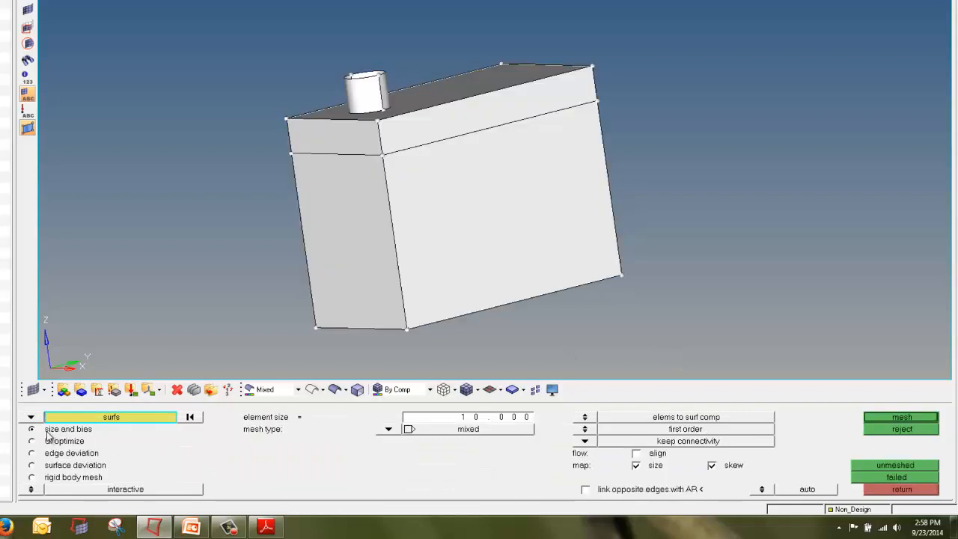
pyautogui.moveTo(96, 425)
pyautogui.mouseDown()
pyautogui.moveTo(46, 423)
pyautogui.moveTo(24, 436)
pyautogui.moveTo(96, 439)
pyautogui.moveTo(97, 427)
pyautogui.mouseUp()
pyautogui.moveTo(79, 482)
pyautogui.mouseDown()
pyautogui.moveTo(25, 491)
pyautogui.moveTo(191, 500)
pyautogui.moveTo(200, 483)
pyautogui.moveTo(75, 478)
pyautogui.mouseUp()
pyautogui.moveTo(473, 414)
pyautogui.mouseDown()
pyautogui.moveTo(483, 429)
pyautogui.moveTo(531, 423)
pyautogui.moveTo(501, 409)
pyautogui.moveTo(469, 432)
pyautogui.mouseUp()
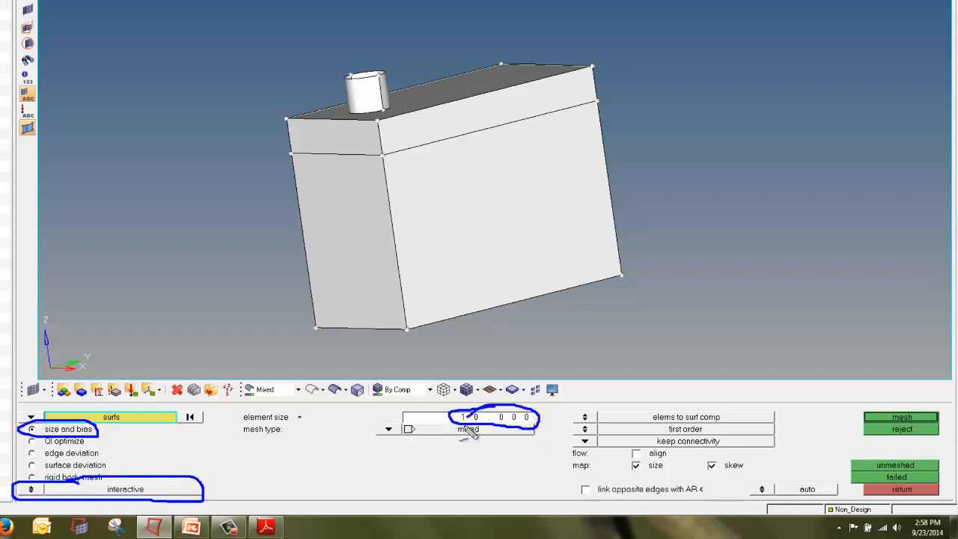
pyautogui.press('Escape')
pyautogui.click(474, 419)
pyautogui.write('5')
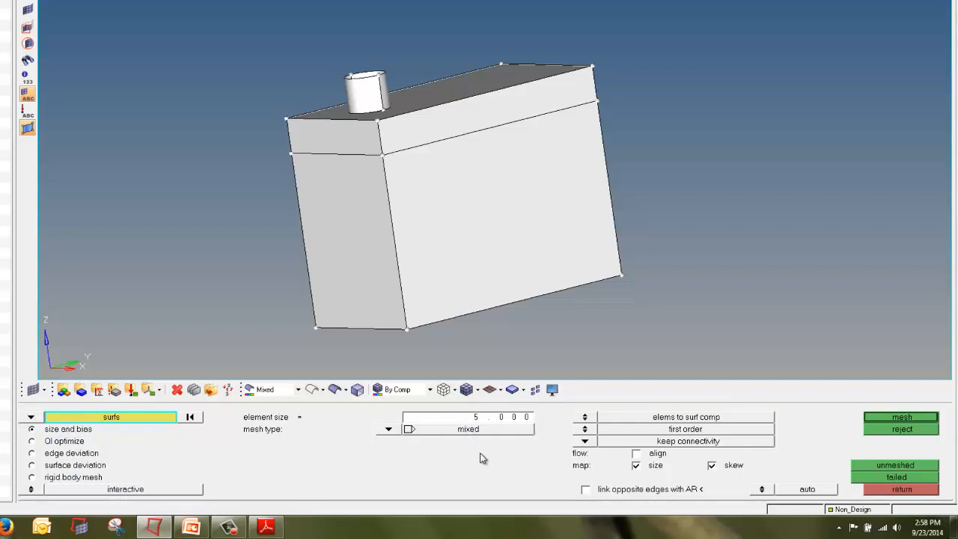
pyautogui.moveTo(430, 426)
pyautogui.mouseDown()
pyautogui.moveTo(415, 425)
pyautogui.moveTo(401, 450)
pyautogui.moveTo(543, 448)
pyautogui.mouseUp()
pyautogui.press('Escape')
pyautogui.click(407, 429)
pyautogui.click(376, 423)
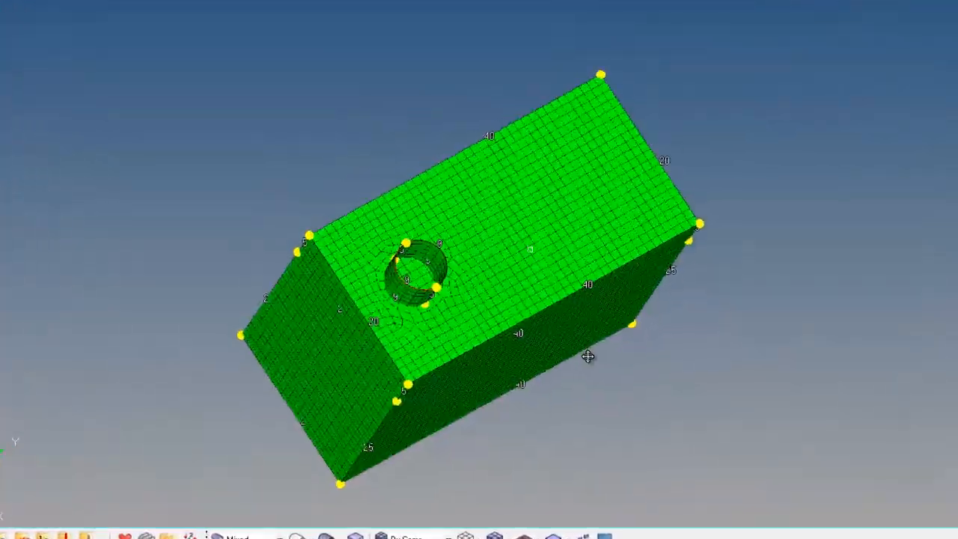
pyautogui.keyDown('ctrl'); pyautogui.moveTo(587, 357); pyautogui.dragTo(507, 228); pyautogui.keyUp('ctrl')
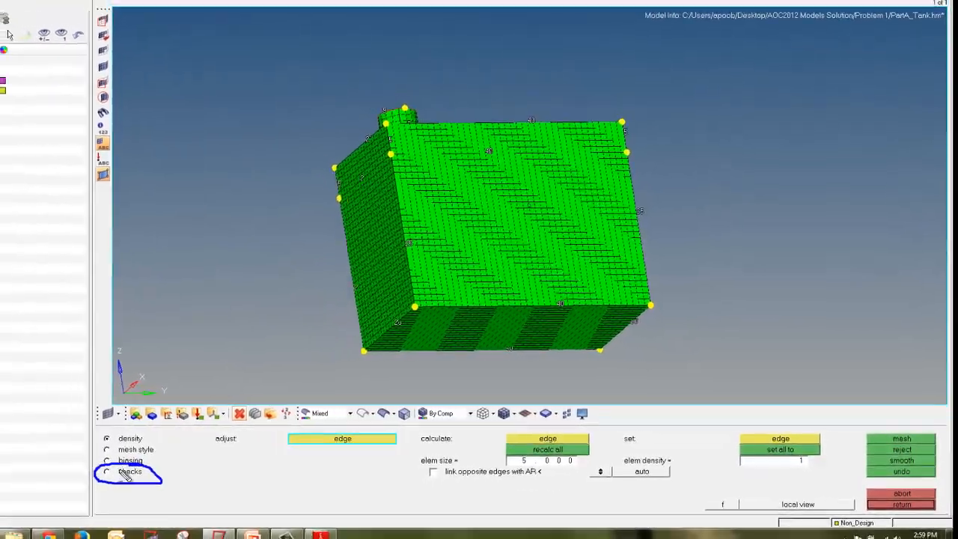
# Step: Run the element quality checks for warpage, aspect, angles, length and jacobian, then keep the mesh
pyautogui.click(125, 472)
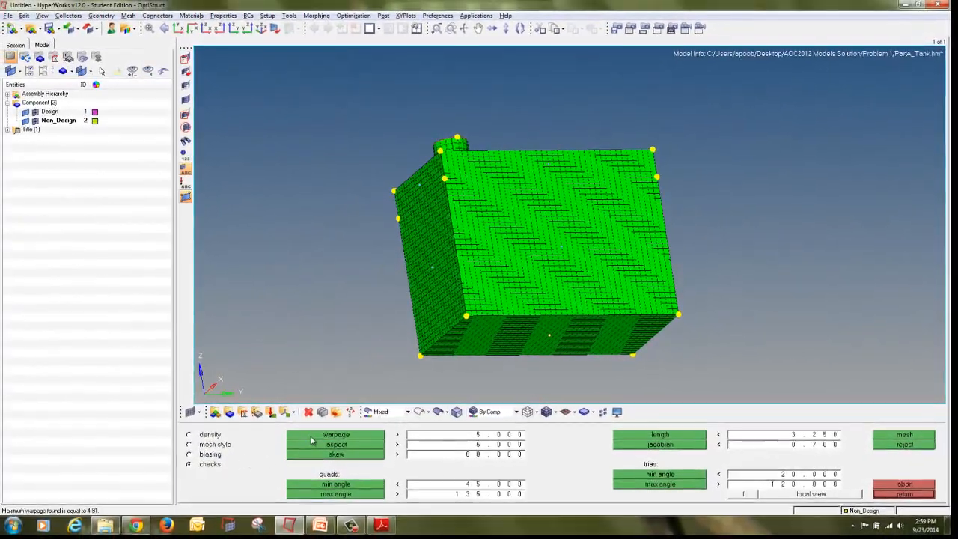
pyautogui.click(314, 446)
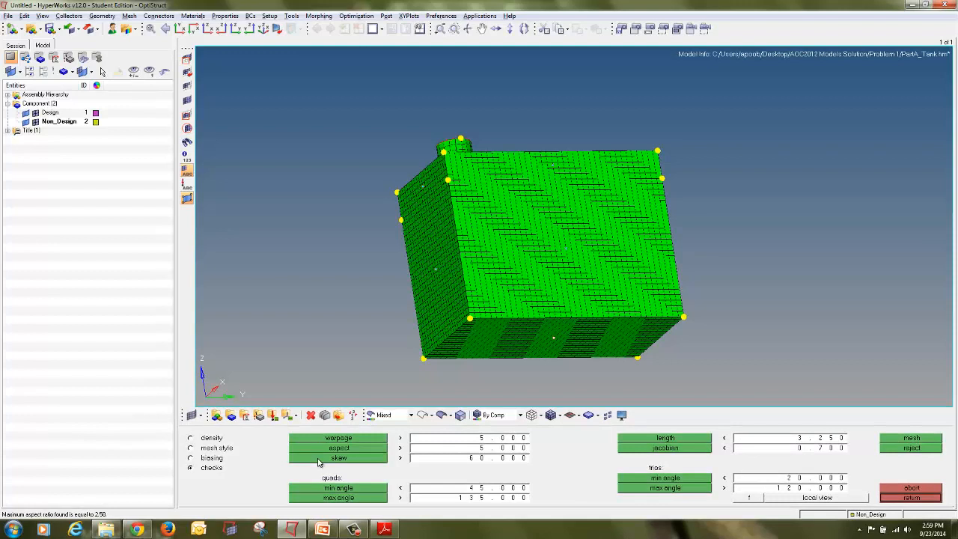
pyautogui.click(346, 489)
pyautogui.click(346, 498)
pyautogui.click(655, 440)
pyautogui.click(661, 449)
pyautogui.click(663, 482)
pyautogui.click(663, 489)
pyautogui.click(911, 498)
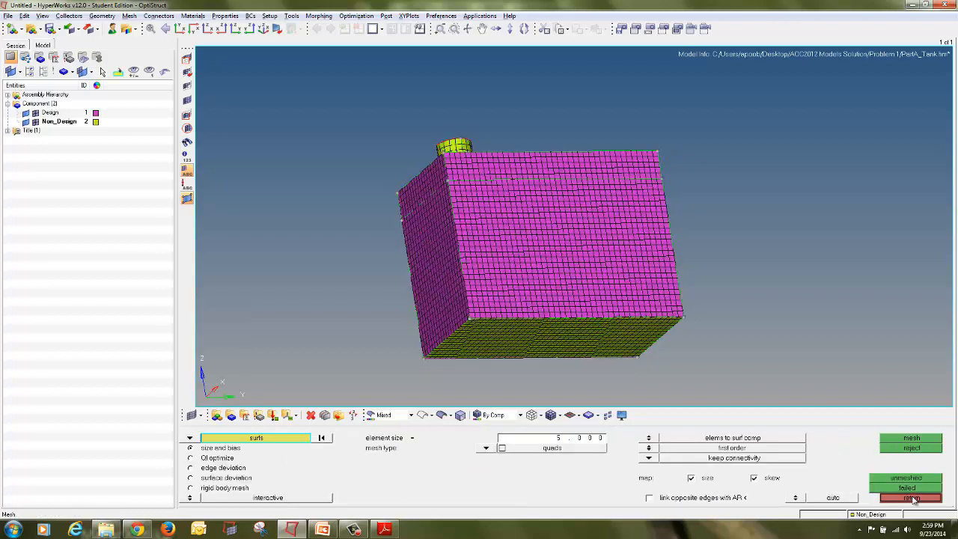
pyautogui.keyDown('ctrl'); pyautogui.moveTo(606, 172); pyautogui.dragTo(591, 238); pyautogui.keyUp('ctrl')
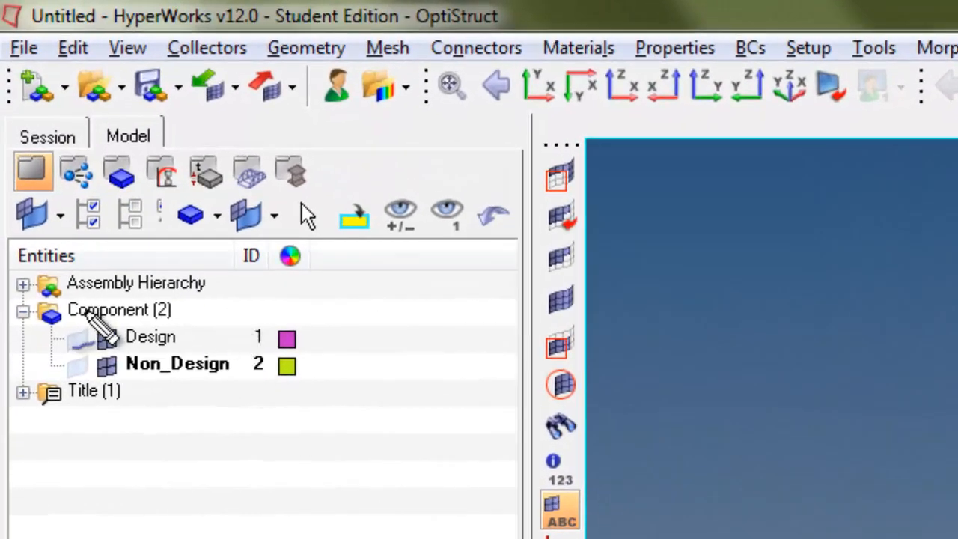
pyautogui.moveTo(80, 292)
pyautogui.mouseDown()
pyautogui.moveTo(46, 341)
pyautogui.moveTo(90, 356)
pyautogui.moveTo(92, 317)
pyautogui.moveTo(79, 318)
pyautogui.mouseUp()
pyautogui.press('Escape')
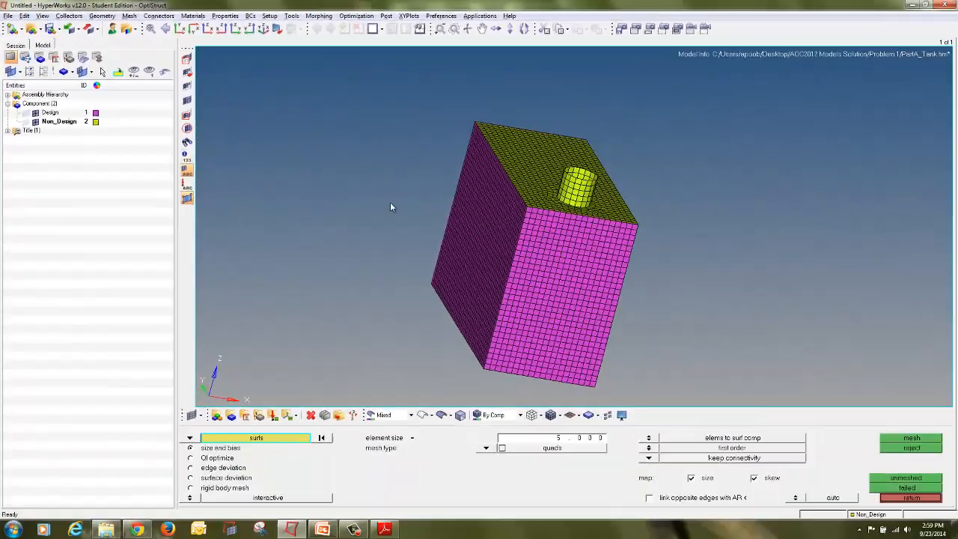
pyautogui.keyDown('ctrl'); pyautogui.moveTo(637, 259); pyautogui.dragTo(470, 260); pyautogui.keyUp('ctrl')
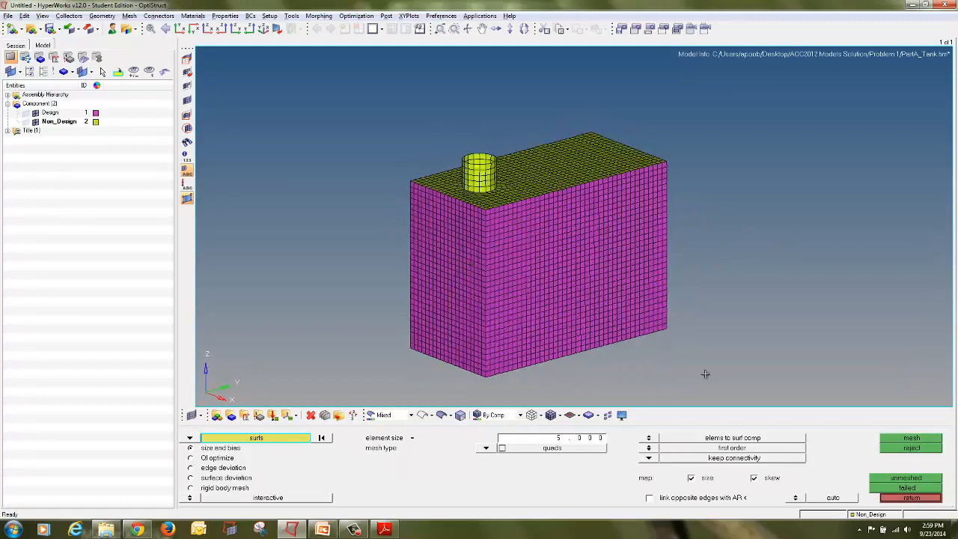
pyautogui.click(904, 497)
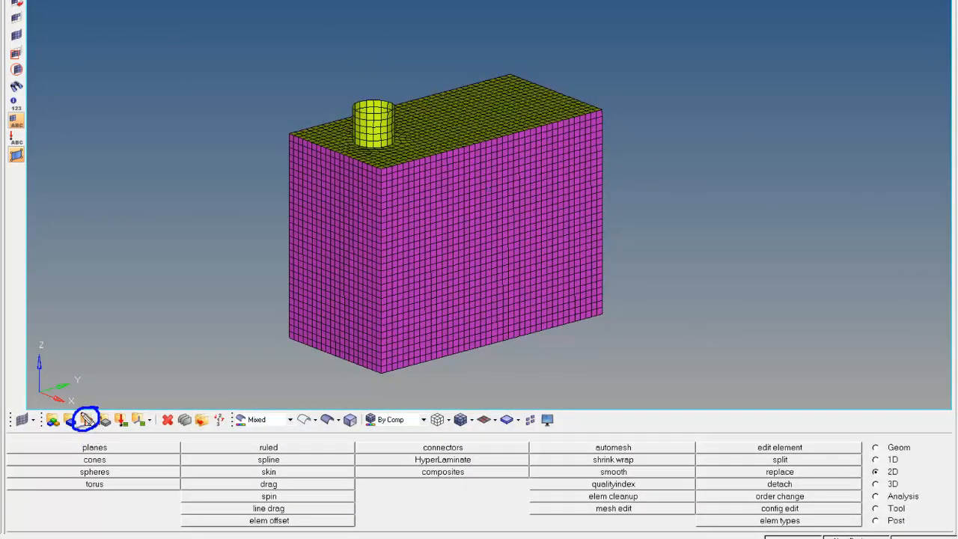
# Step: Create an isotropic material named Steel with the MAT1 card image and open its card for editing
pyautogui.click(87, 419)
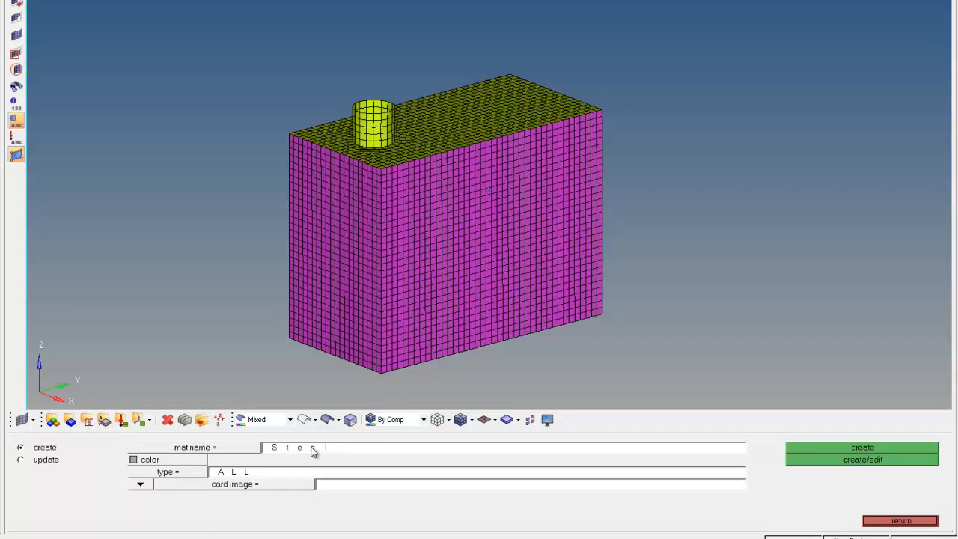
pyautogui.click(194, 462)
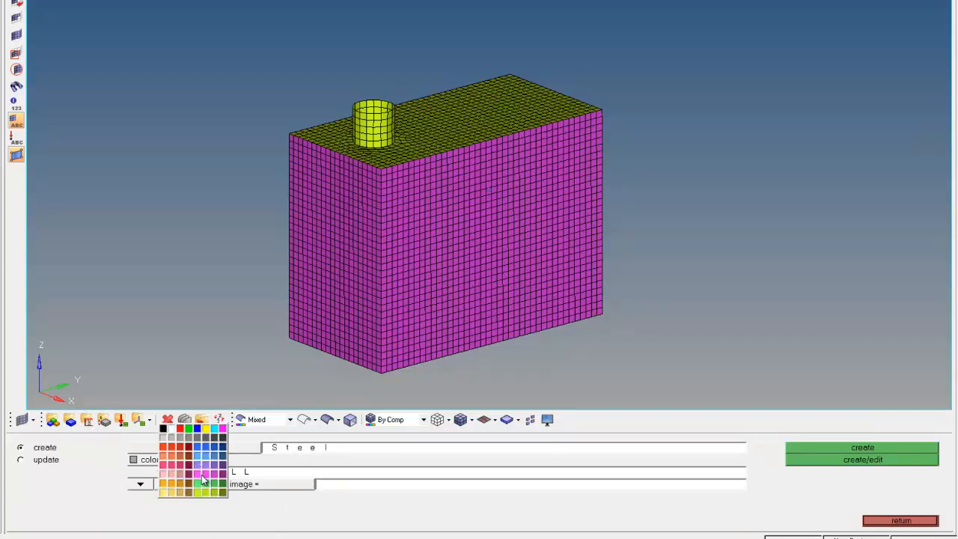
pyautogui.click(208, 469)
pyautogui.click(196, 475)
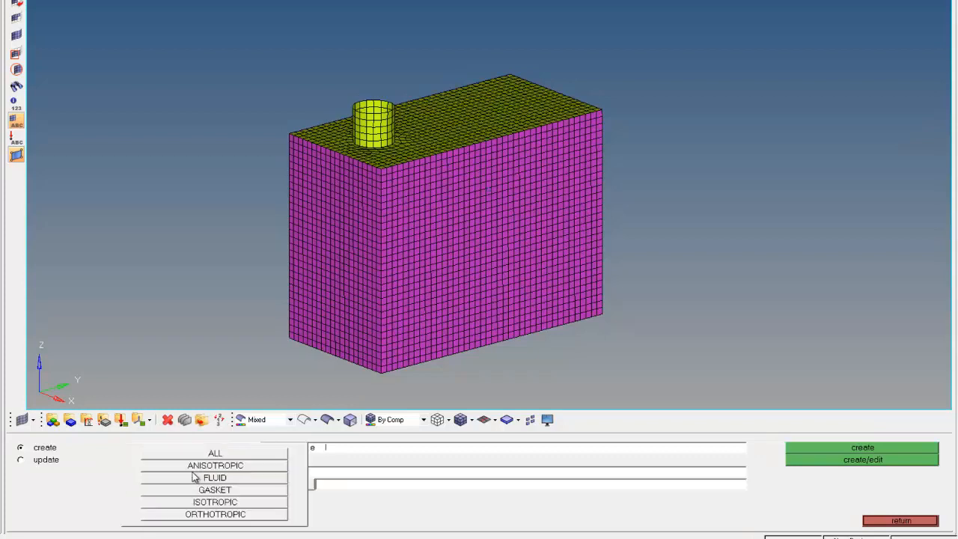
pyautogui.click(221, 506)
pyautogui.click(251, 491)
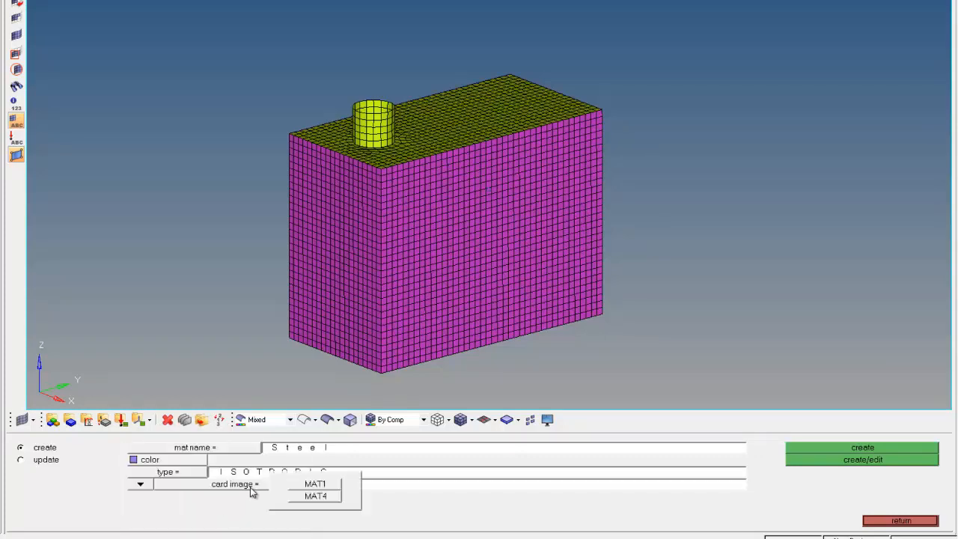
pyautogui.click(316, 485)
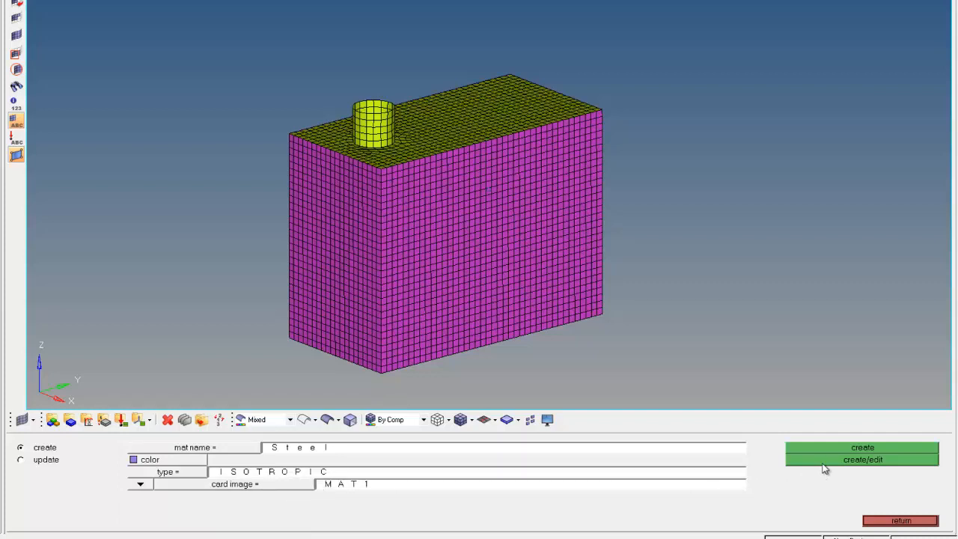
pyautogui.moveTo(898, 452)
pyautogui.mouseDown()
pyautogui.moveTo(840, 455)
pyautogui.moveTo(857, 472)
pyautogui.moveTo(899, 452)
pyautogui.mouseUp()
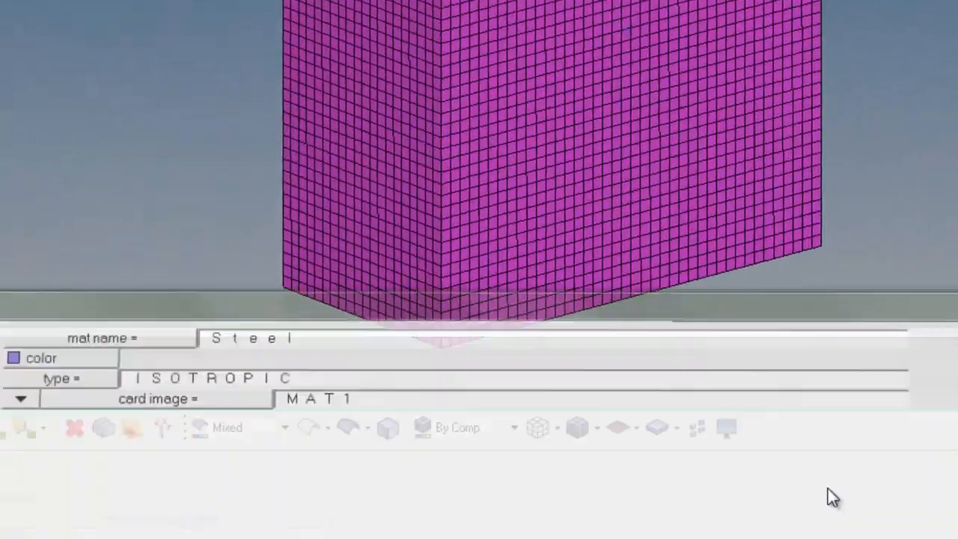
# Step: Set the Steel material's E to 2.1e+05, NU to 0.3 and RHO to 7.9e-09
pyautogui.click(828, 488)
pyautogui.click(176, 330)
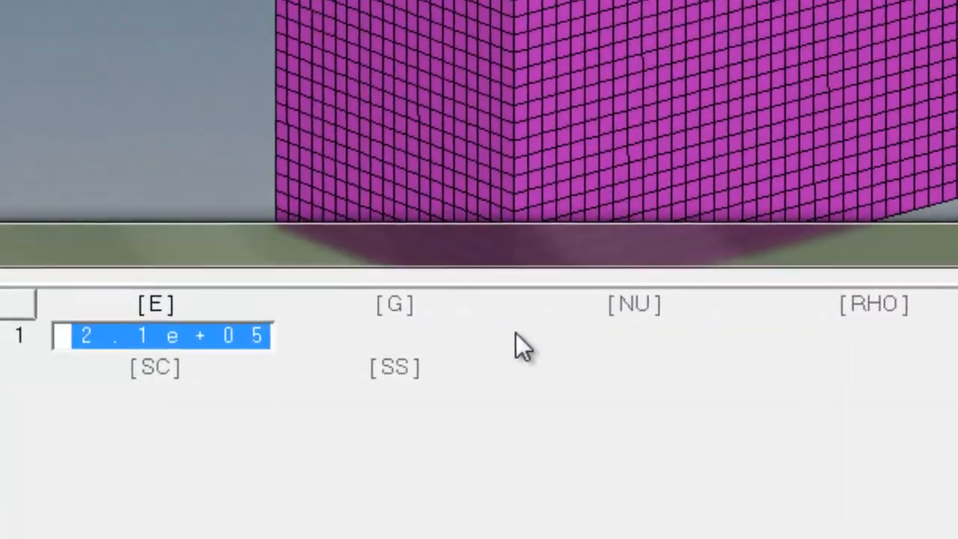
pyautogui.click(620, 313)
pyautogui.click(872, 307)
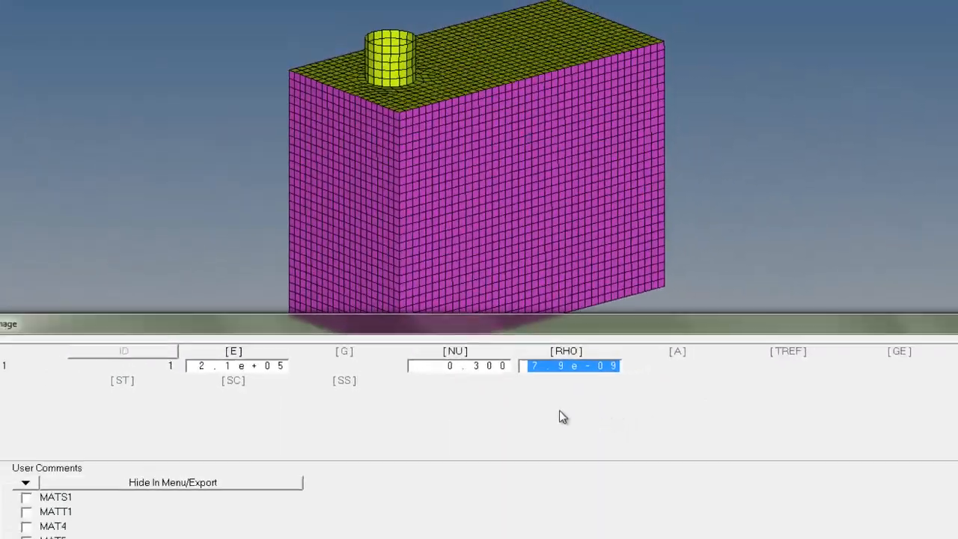
pyautogui.click(844, 431)
pyautogui.moveTo(330, 356)
pyautogui.mouseDown()
pyautogui.moveTo(310, 359)
pyautogui.moveTo(299, 395)
pyautogui.moveTo(580, 378)
pyautogui.moveTo(341, 361)
pyautogui.mouseUp()
pyautogui.press('Escape')
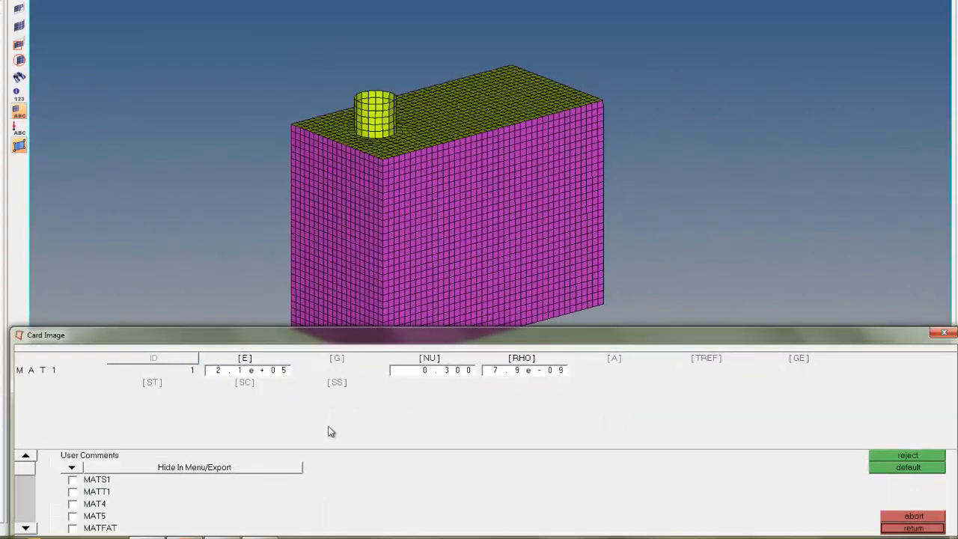
pyautogui.click(941, 528)
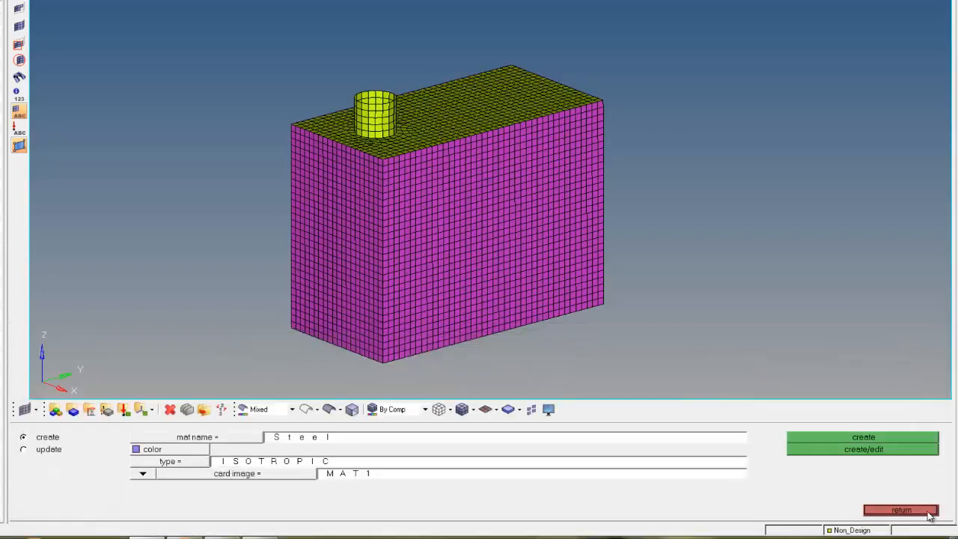
pyautogui.click(929, 512)
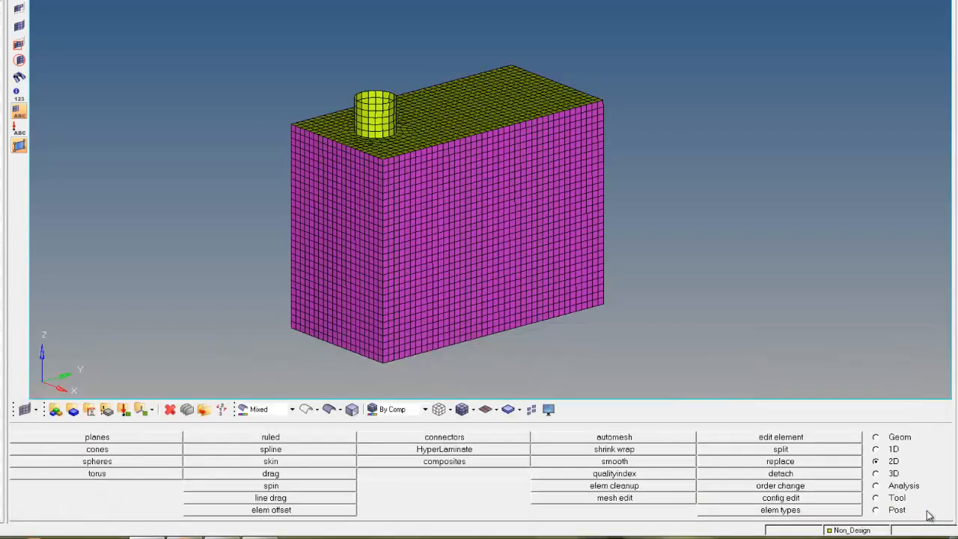
# Step: Create a green 2D PSHELL property named Design that uses the Steel material
pyautogui.click(107, 411)
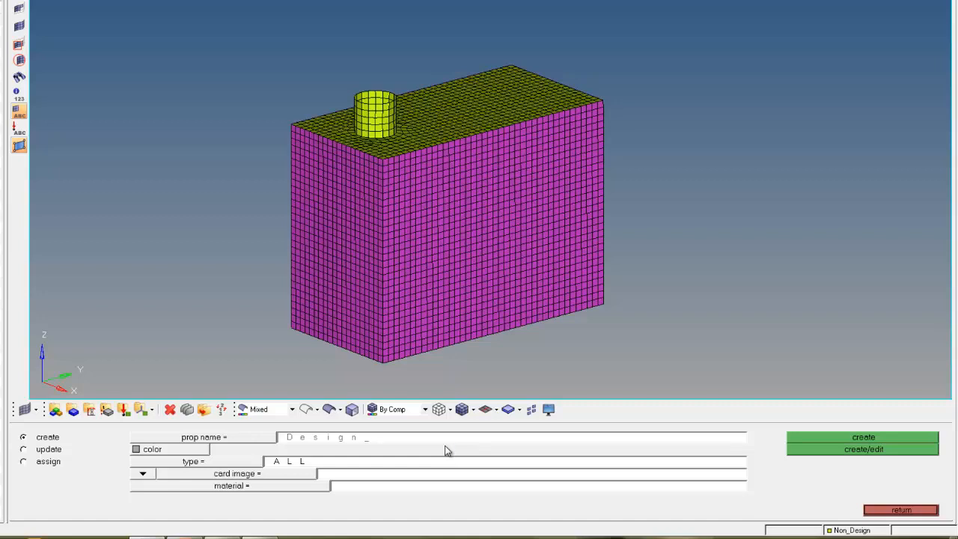
pyautogui.click(163, 451)
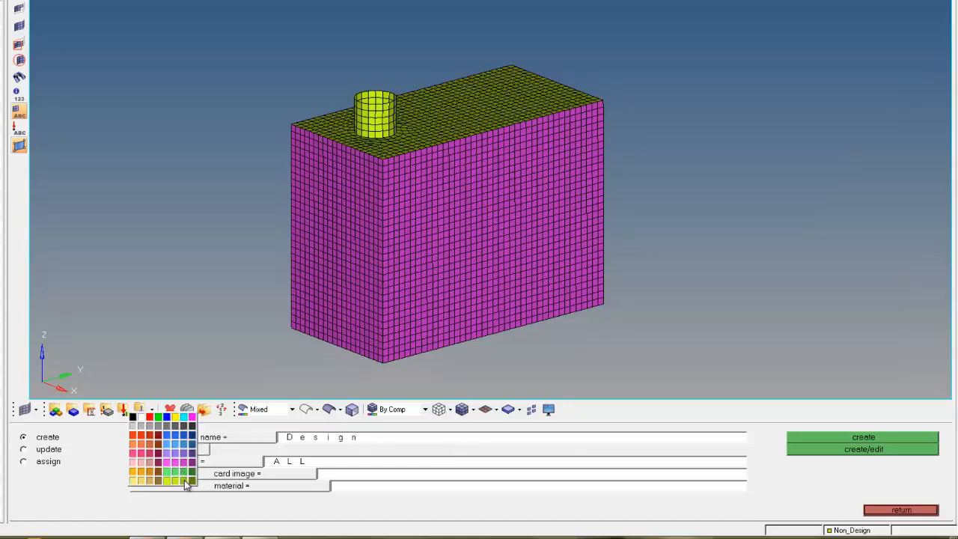
pyautogui.click(184, 476)
pyautogui.click(187, 462)
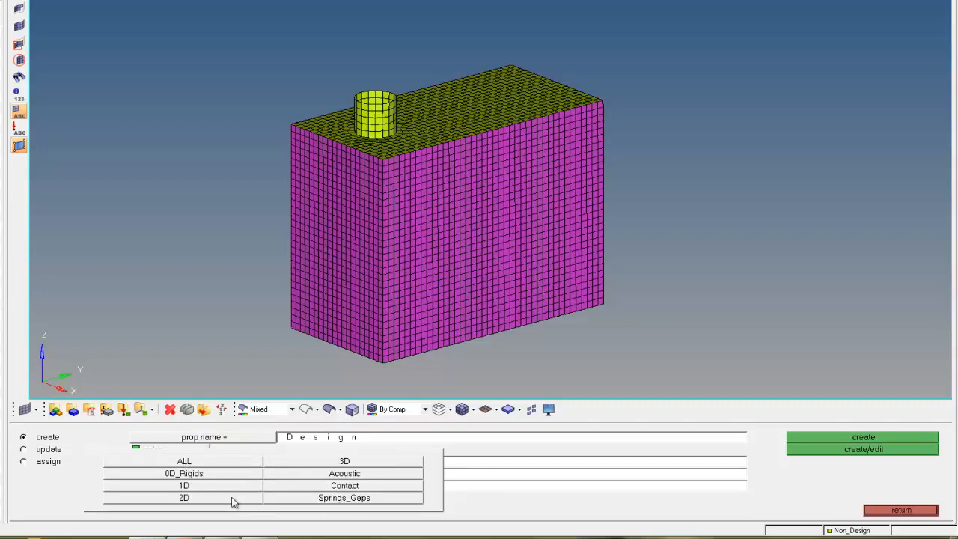
pyautogui.click(232, 500)
pyautogui.click(230, 474)
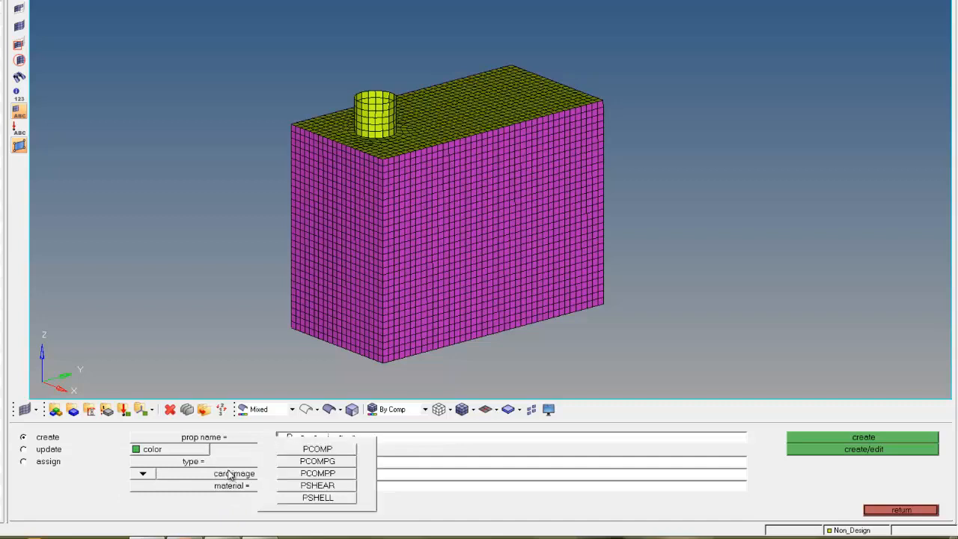
pyautogui.click(333, 499)
pyautogui.click(315, 488)
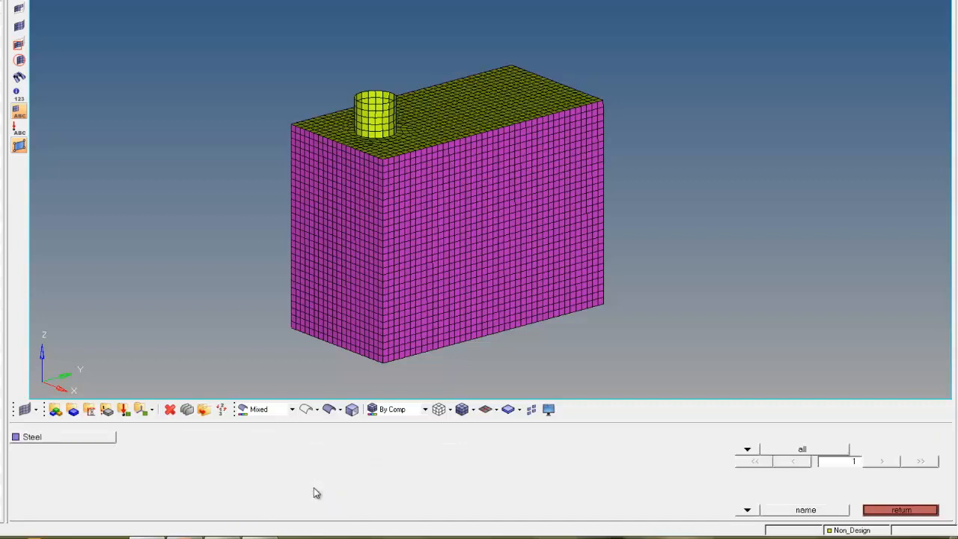
pyautogui.click(98, 441)
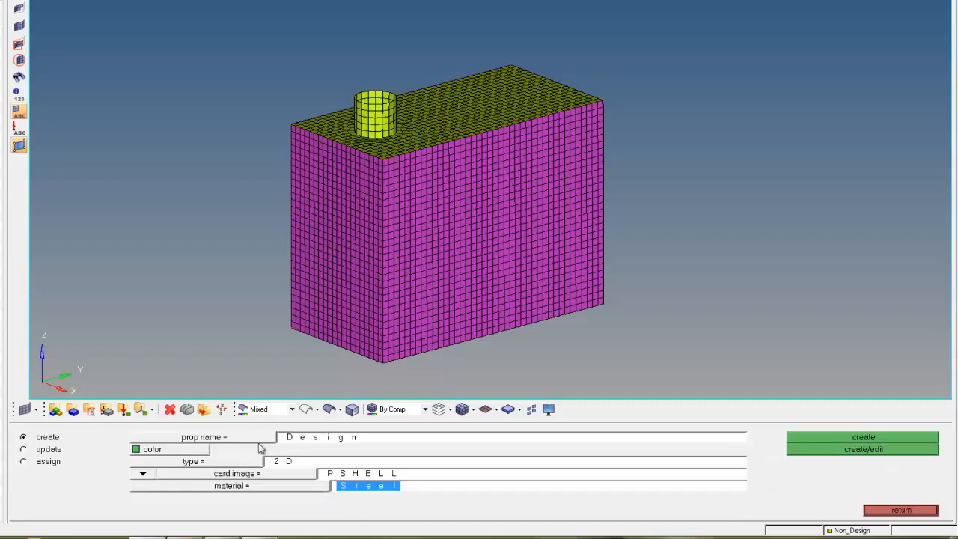
pyautogui.click(799, 451)
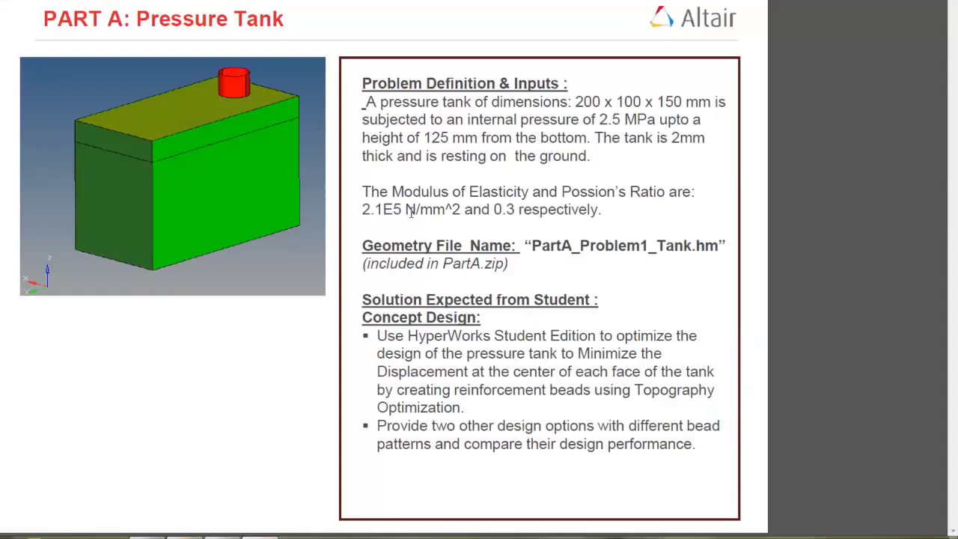
# Step: Set the Design property's shell thickness T to 2
pyautogui.moveTo(668, 138); pyautogui.dragTo(709, 140)
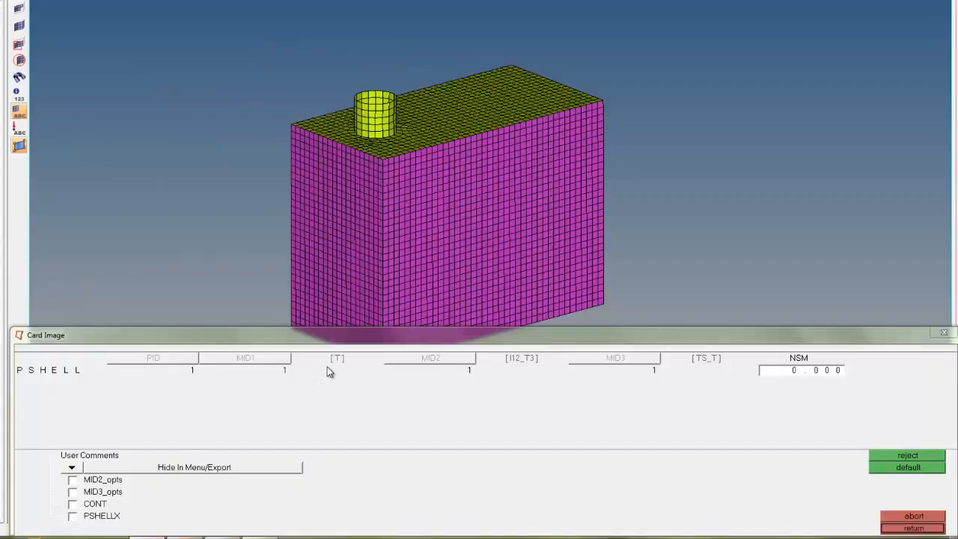
pyautogui.click(335, 371)
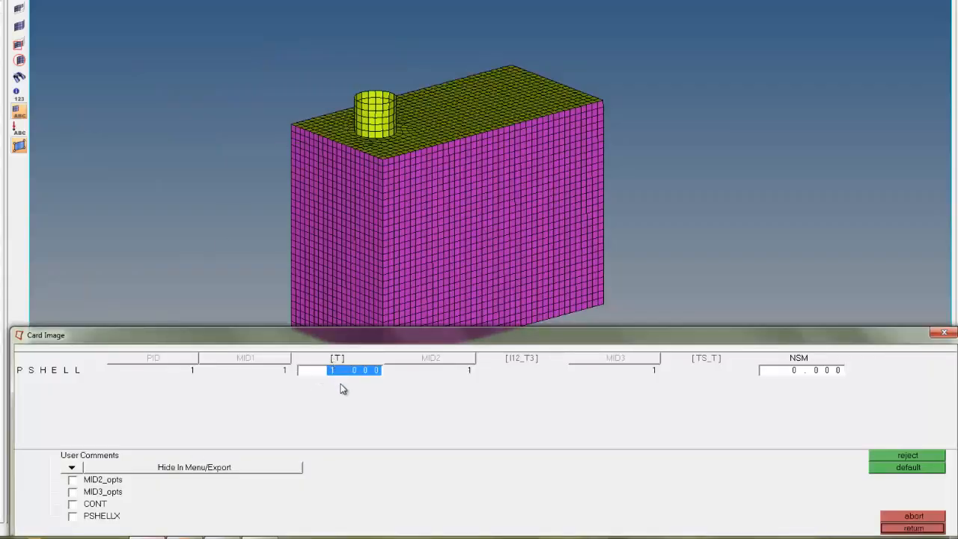
pyautogui.write('2')
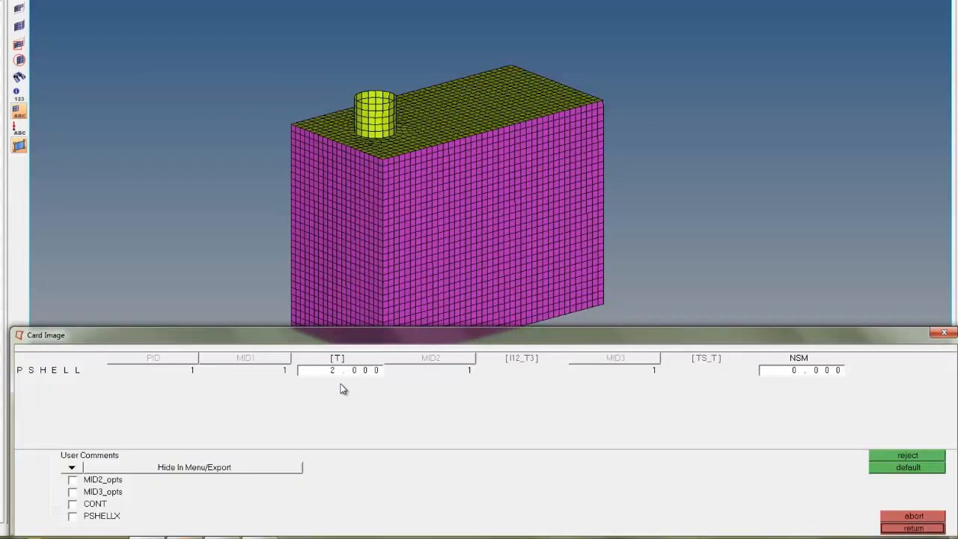
pyautogui.moveTo(411, 376)
pyautogui.mouseDown()
pyautogui.moveTo(330, 354)
pyautogui.moveTo(379, 397)
pyautogui.moveTo(356, 399)
pyautogui.mouseUp()
pyautogui.press('Escape')
pyautogui.click(913, 528)
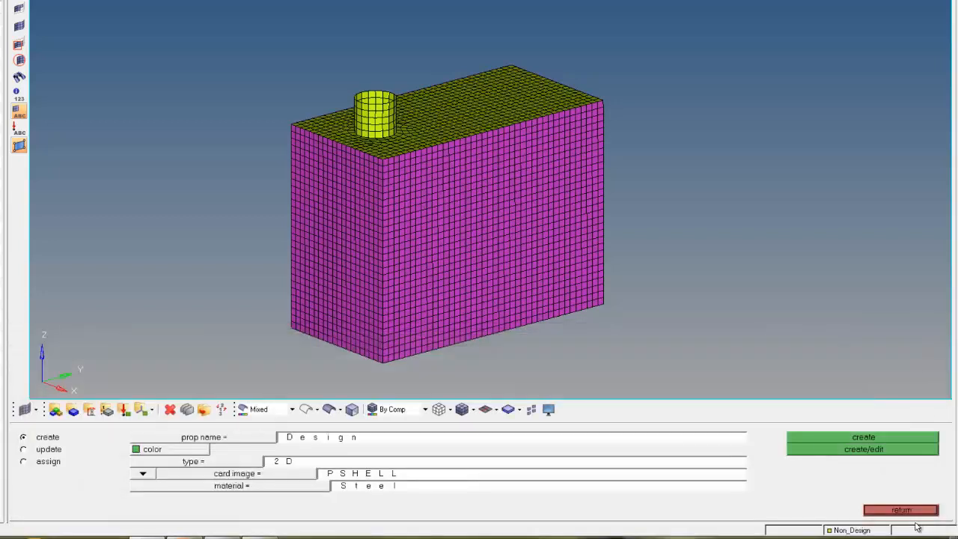
# Step: Create an orange 2D PSHELL property named Non_design that uses the Steel material
pyautogui.click(462, 438)
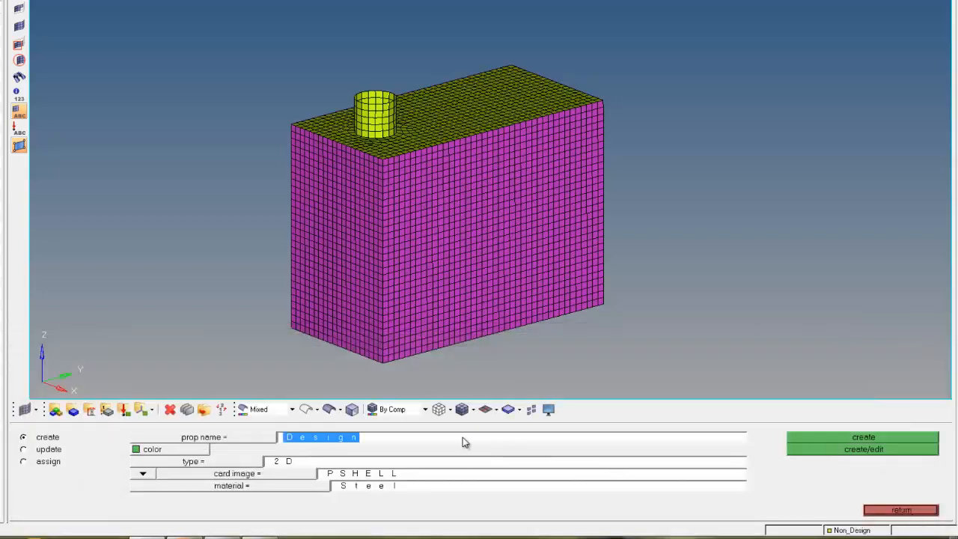
pyautogui.write('Non_')
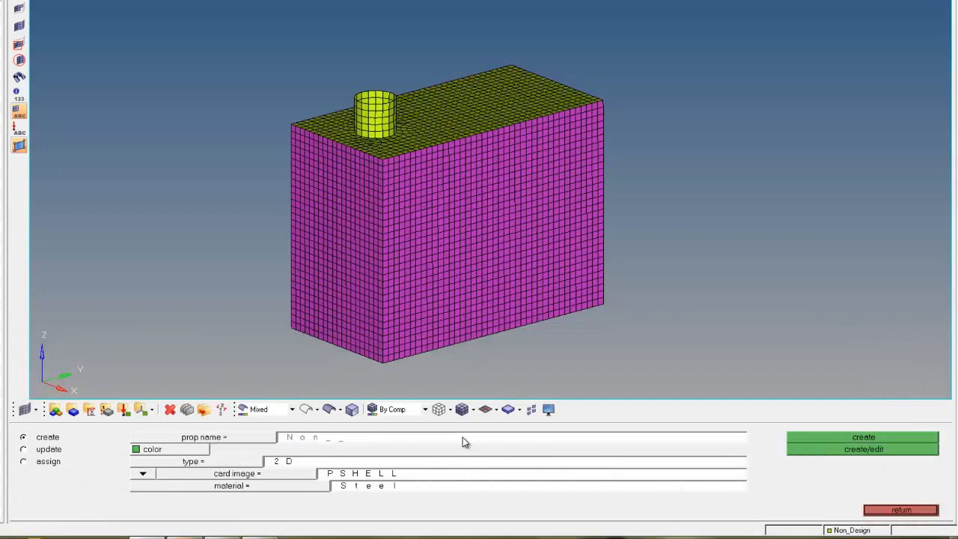
pyautogui.write('design')
pyautogui.press('Return')
pyautogui.click(193, 451)
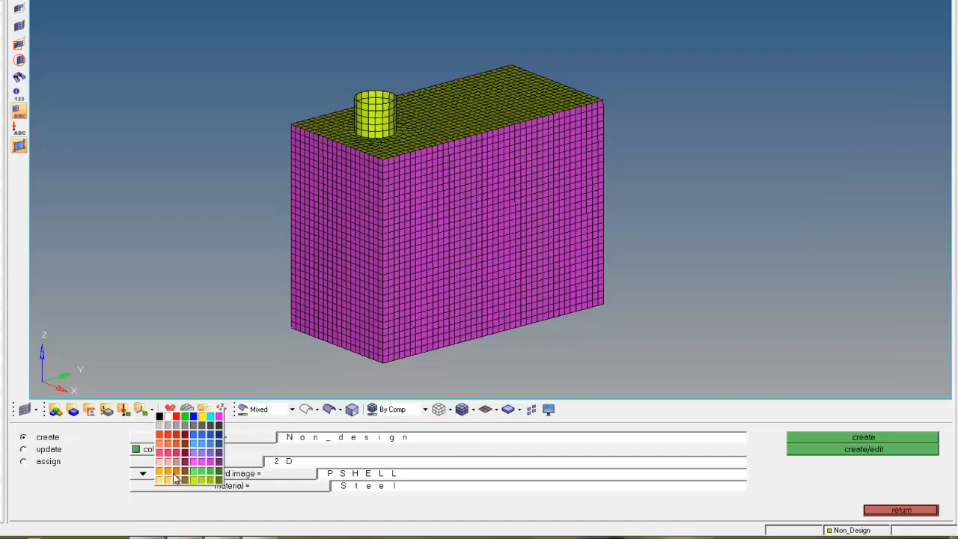
pyautogui.click(170, 474)
pyautogui.click(176, 464)
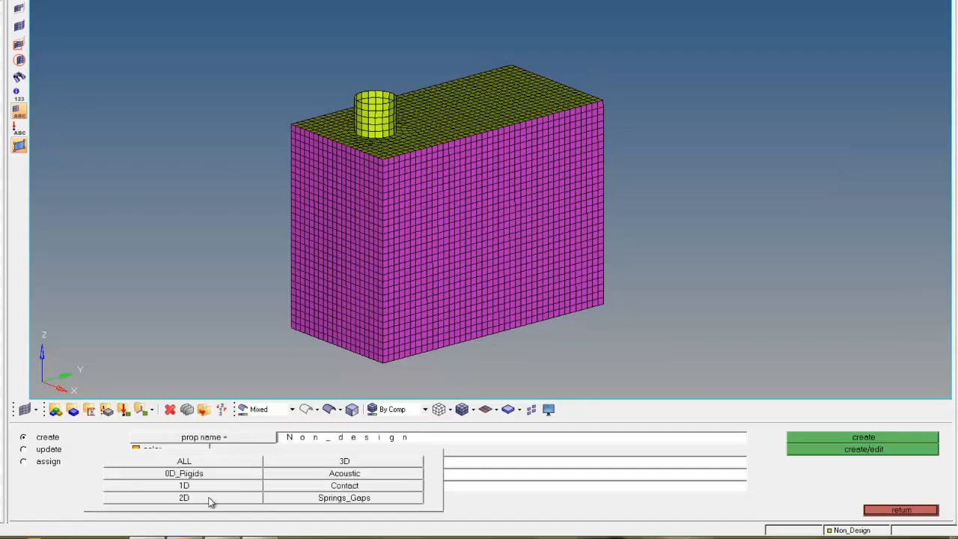
pyautogui.click(184, 498)
pyautogui.click(223, 476)
pyautogui.click(317, 496)
pyautogui.click(299, 486)
pyautogui.click(78, 440)
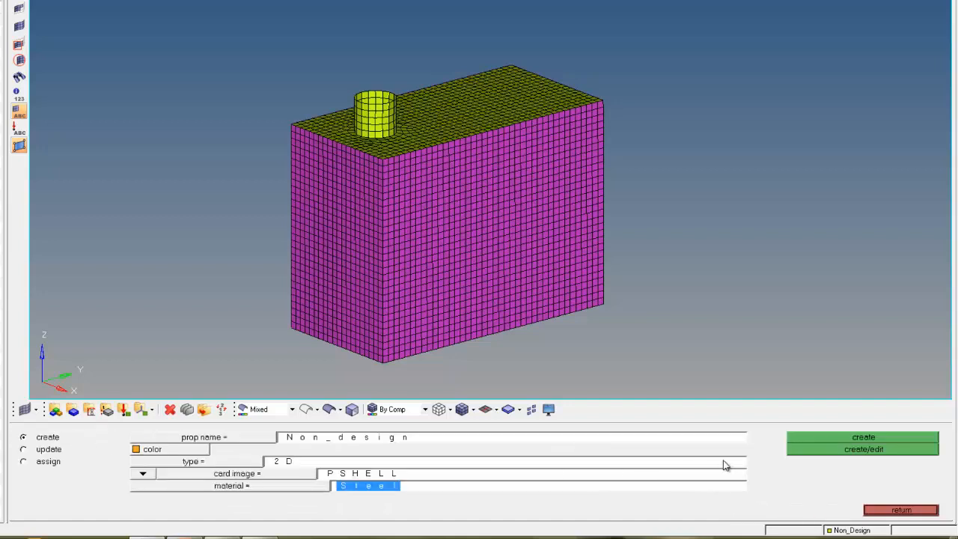
pyautogui.click(863, 449)
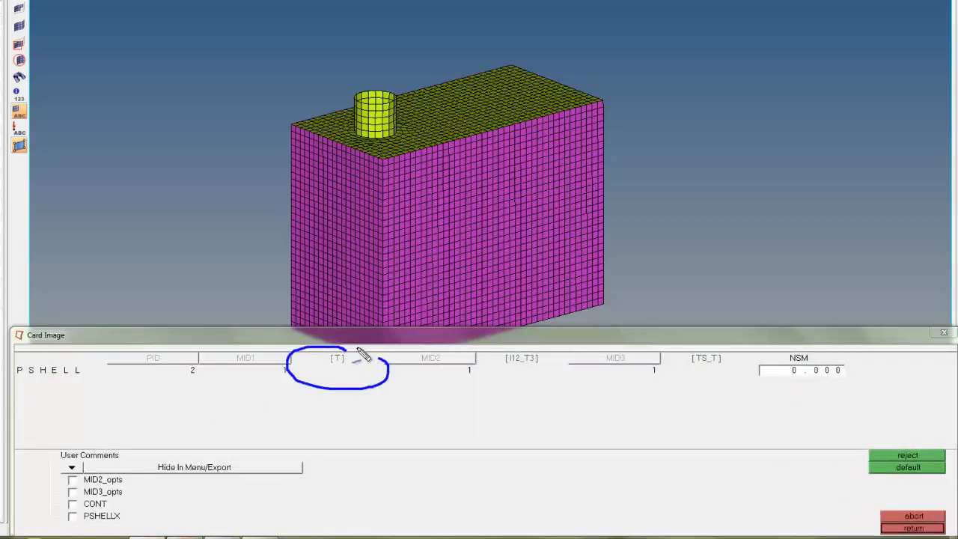
# Step: Set the Non_design property's shell thickness T to 2, then expand the Material and Property folders in the model browser
pyautogui.click(339, 371)
pyautogui.write('2')
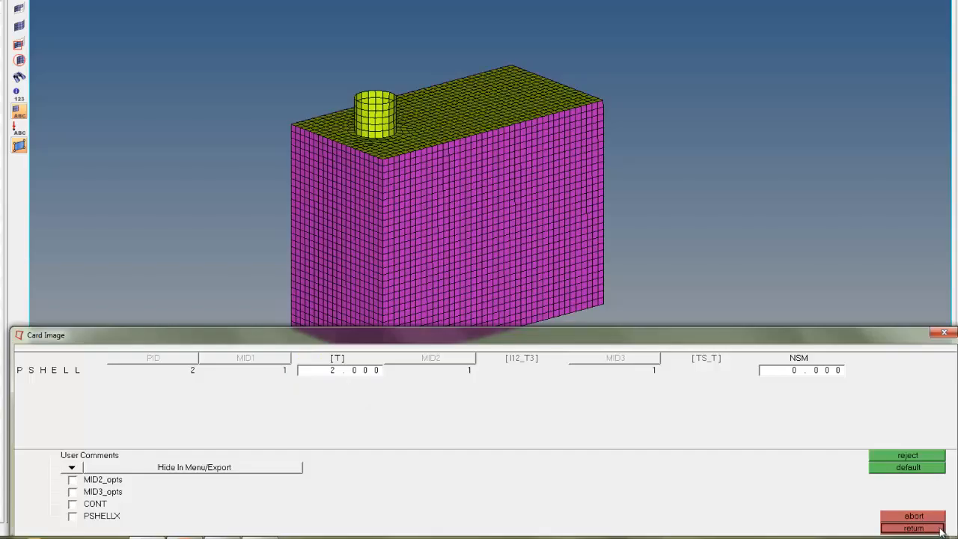
pyautogui.click(937, 529)
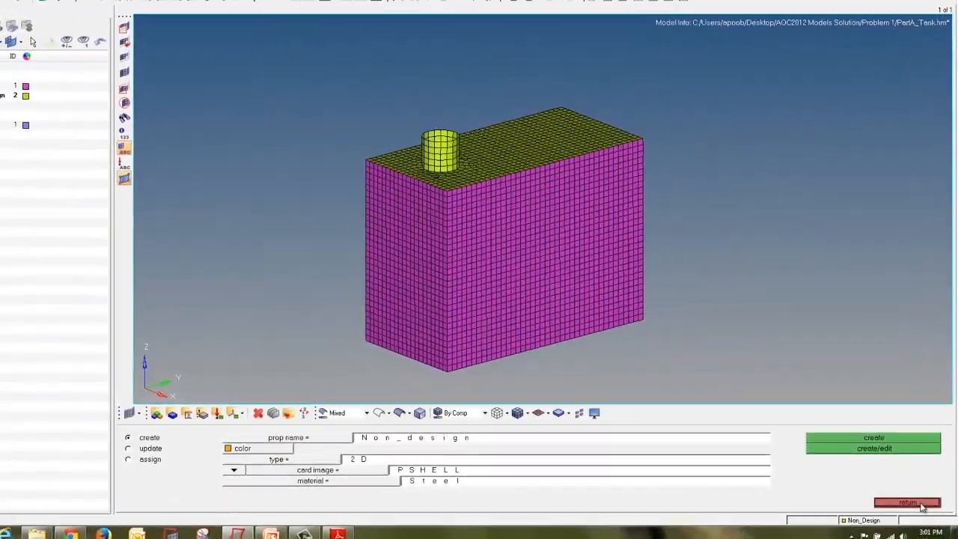
pyautogui.click(921, 506)
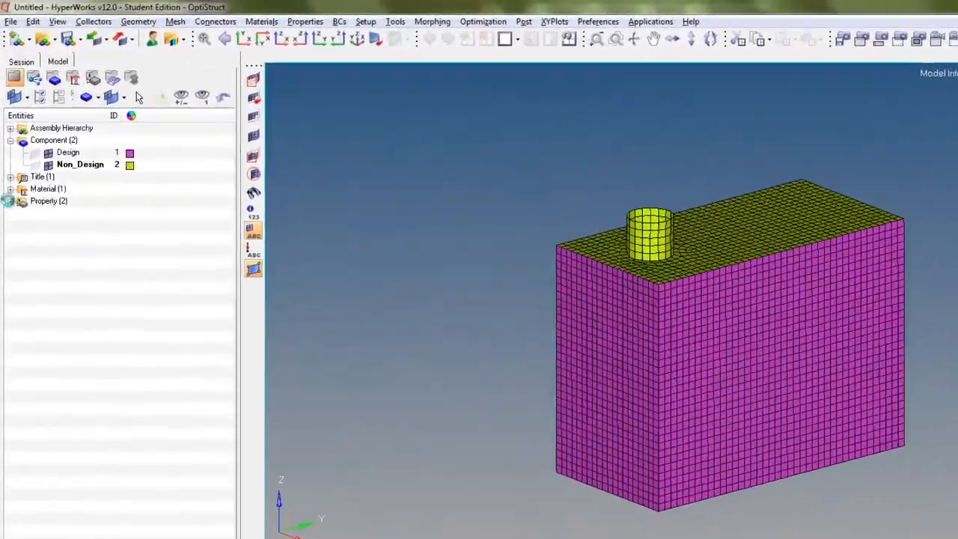
pyautogui.click(8, 151)
pyautogui.click(7, 142)
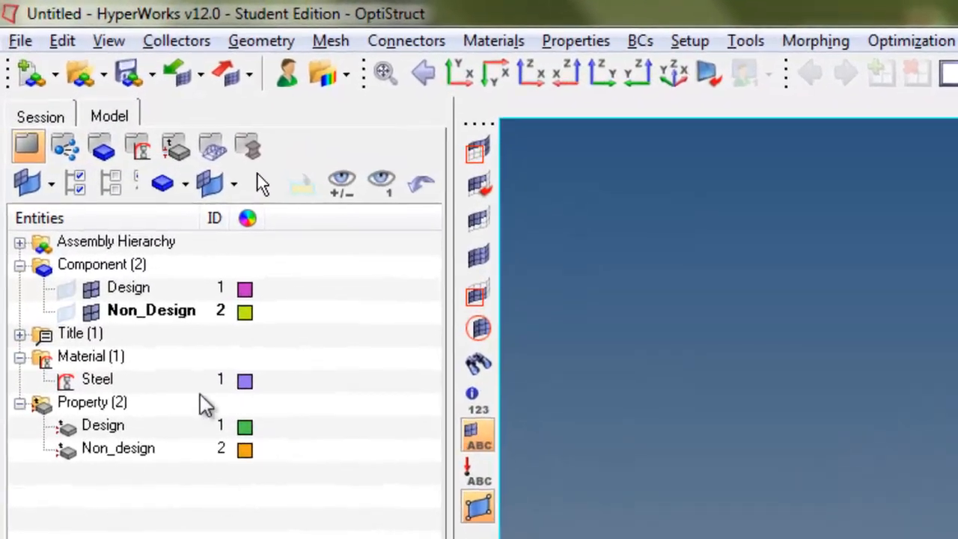
pyautogui.hotkey('ctrl', 'shift', 'd')
pyautogui.moveTo(120, 351); pyautogui.dragTo(15, 358)
pyautogui.moveTo(15, 391)
pyautogui.mouseDown()
pyautogui.moveTo(235, 494)
pyautogui.moveTo(97, 381)
pyautogui.moveTo(23, 402)
pyautogui.mouseUp()
pyautogui.press('Escape')
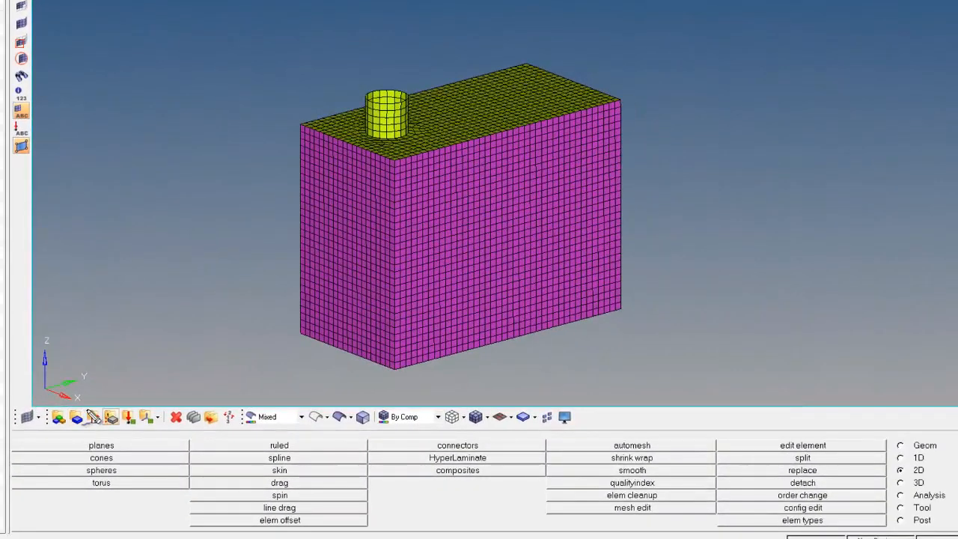
pyautogui.moveTo(81, 407)
pyautogui.mouseDown()
pyautogui.moveTo(67, 428)
pyautogui.moveTo(92, 418)
pyautogui.moveTo(70, 407)
pyautogui.mouseUp()
pyautogui.press('Escape')
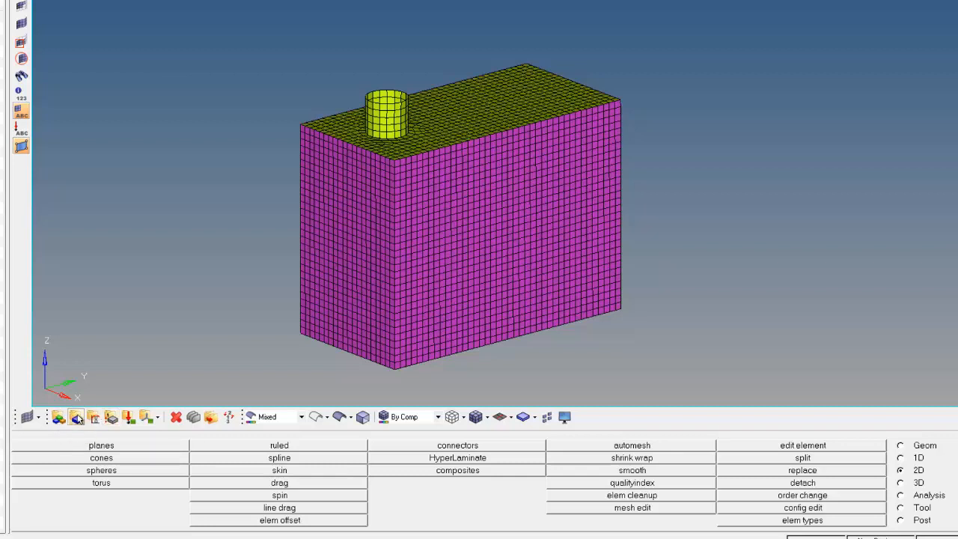
# Step: Assign the Design property to the Design component
pyautogui.click(77, 418)
pyautogui.moveTo(71, 449)
pyautogui.mouseDown()
pyautogui.moveTo(22, 460)
pyautogui.moveTo(75, 466)
pyautogui.moveTo(21, 460)
pyautogui.mouseUp()
pyautogui.press('Escape')
pyautogui.click(43, 460)
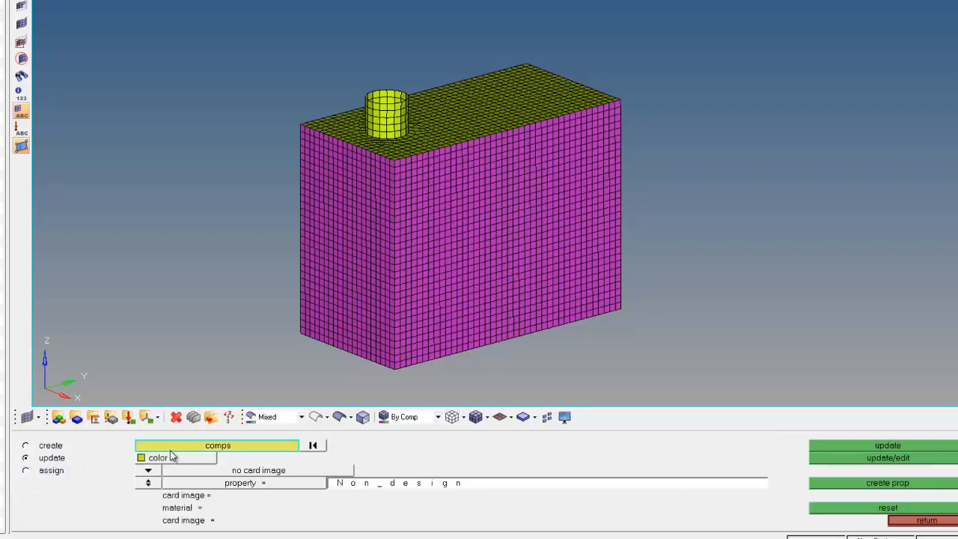
pyautogui.click(170, 448)
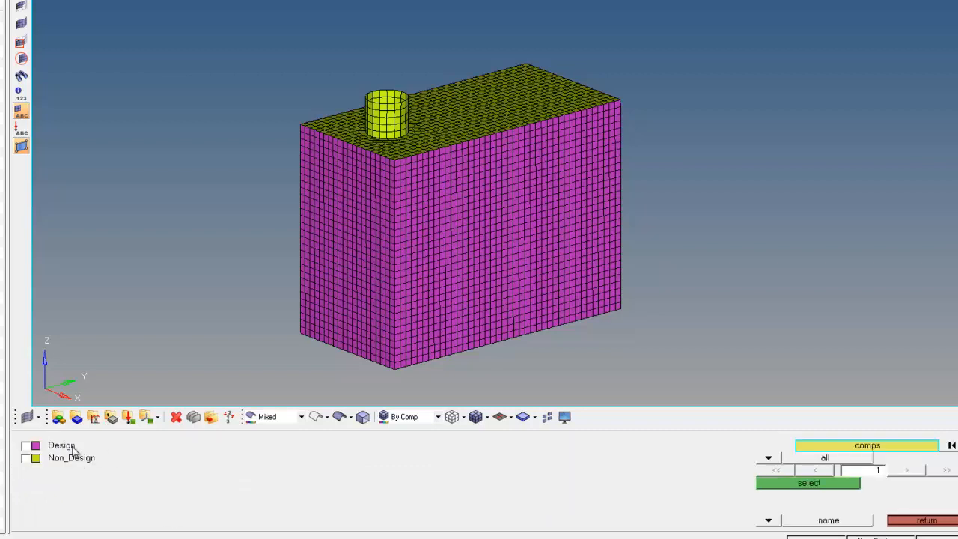
pyautogui.click(33, 449)
pyautogui.moveTo(855, 487)
pyautogui.mouseDown()
pyautogui.moveTo(763, 496)
pyautogui.moveTo(851, 499)
pyautogui.moveTo(803, 483)
pyautogui.mouseUp()
pyautogui.click(804, 483)
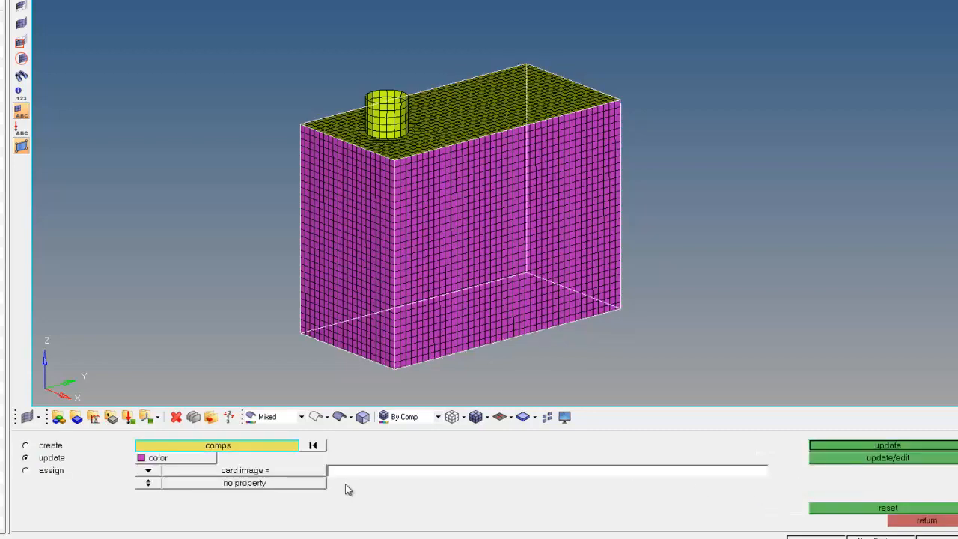
pyautogui.click(149, 484)
pyautogui.moveTo(157, 470)
pyautogui.mouseDown()
pyautogui.moveTo(135, 487)
pyautogui.moveTo(161, 485)
pyautogui.mouseUp()
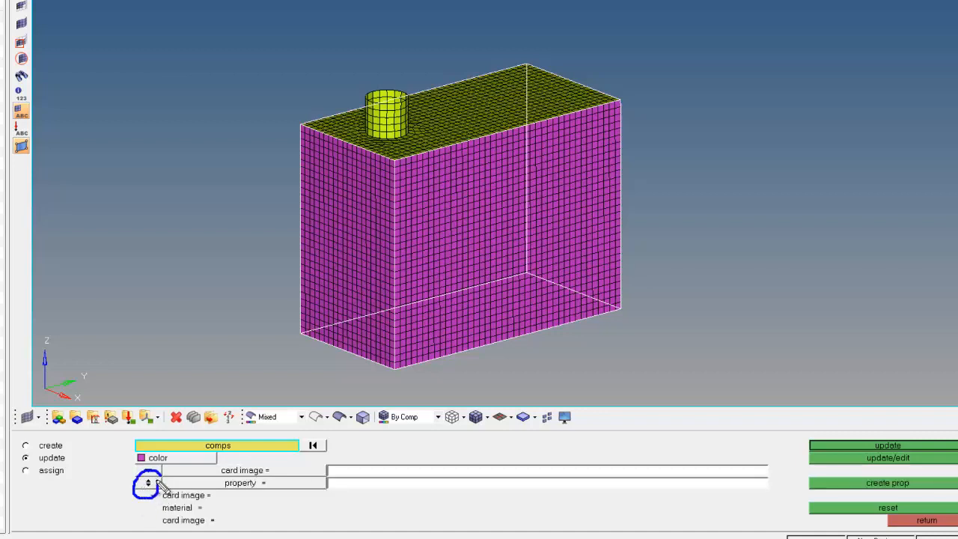
pyautogui.click(264, 485)
pyautogui.click(118, 446)
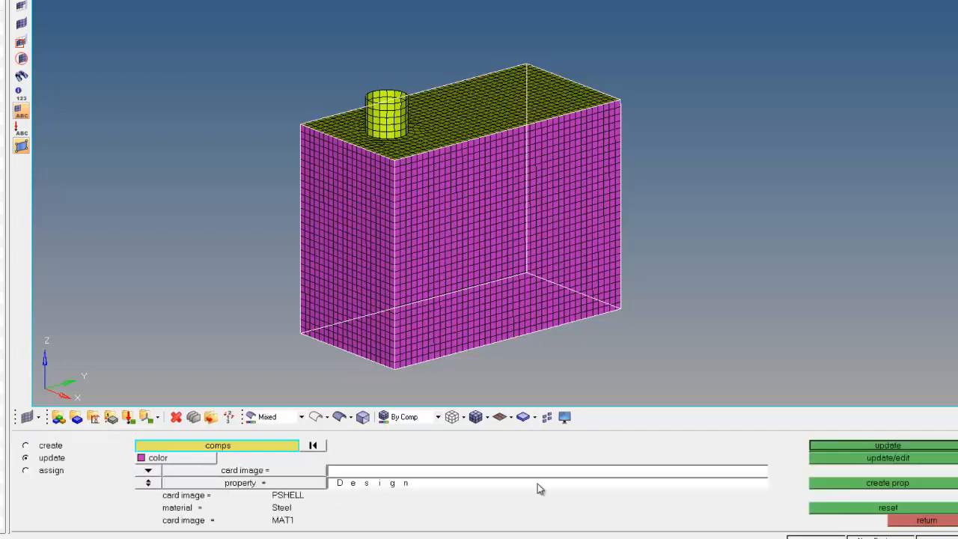
pyautogui.click(845, 446)
# Step: Assign the Non_design property to the Non_Design component and close the component panel
pyautogui.click(212, 447)
pyautogui.click(79, 460)
pyautogui.click(785, 485)
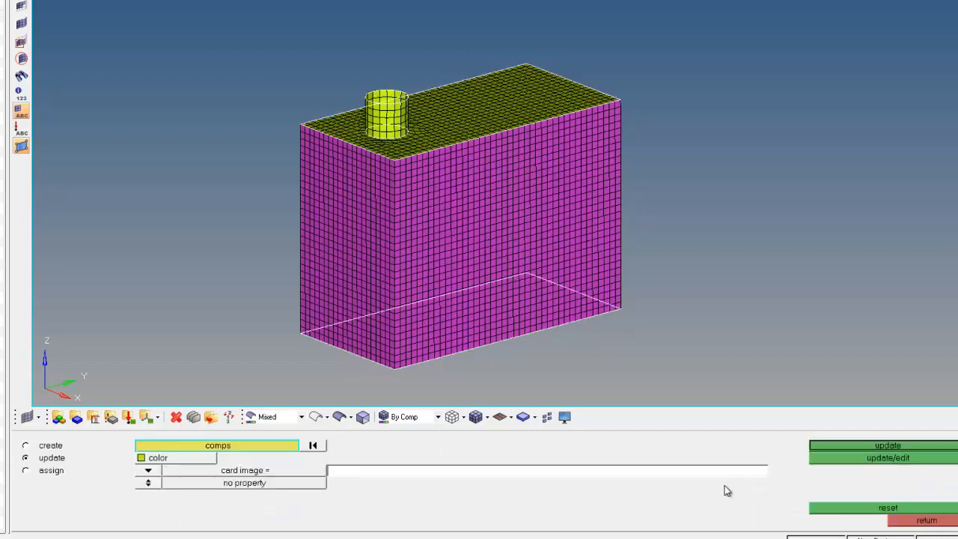
pyautogui.click(149, 483)
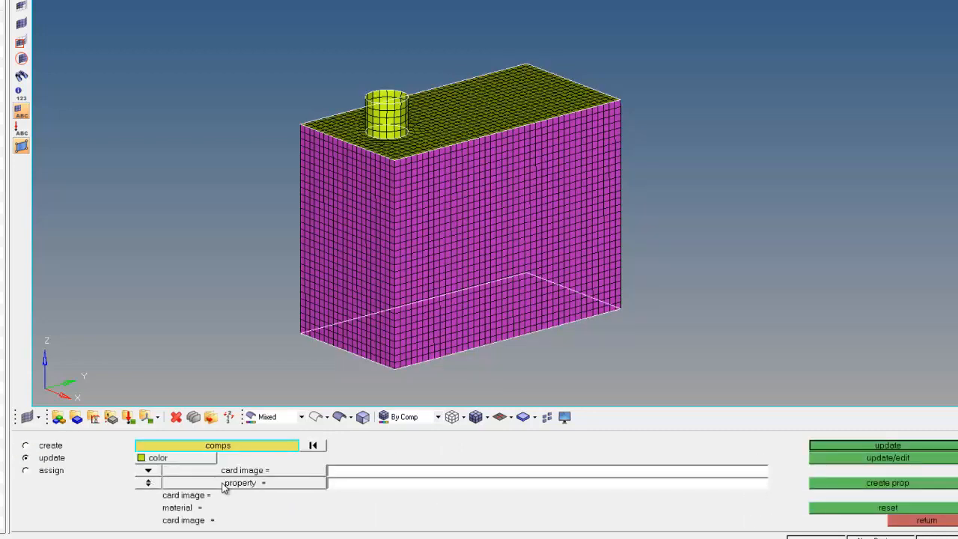
pyautogui.click(313, 490)
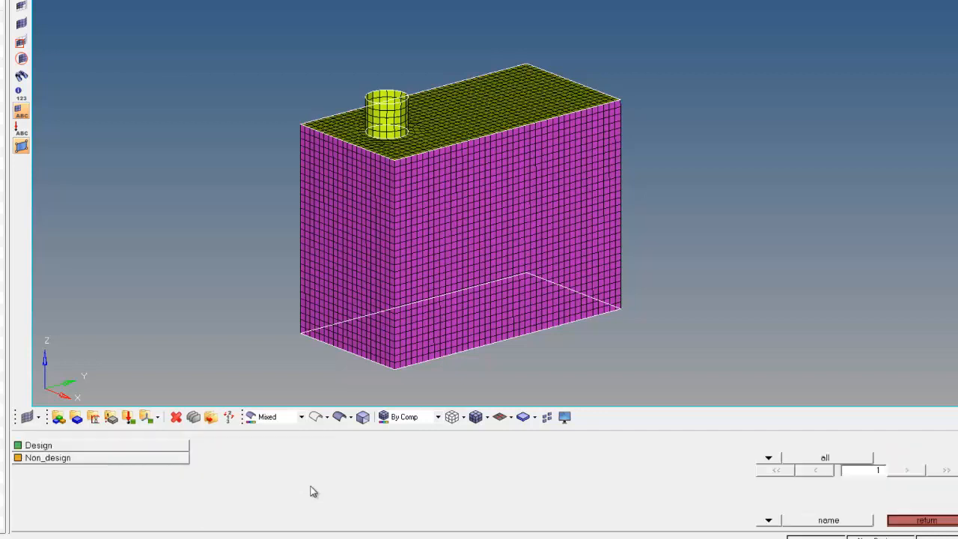
pyautogui.click(129, 458)
pyautogui.click(840, 448)
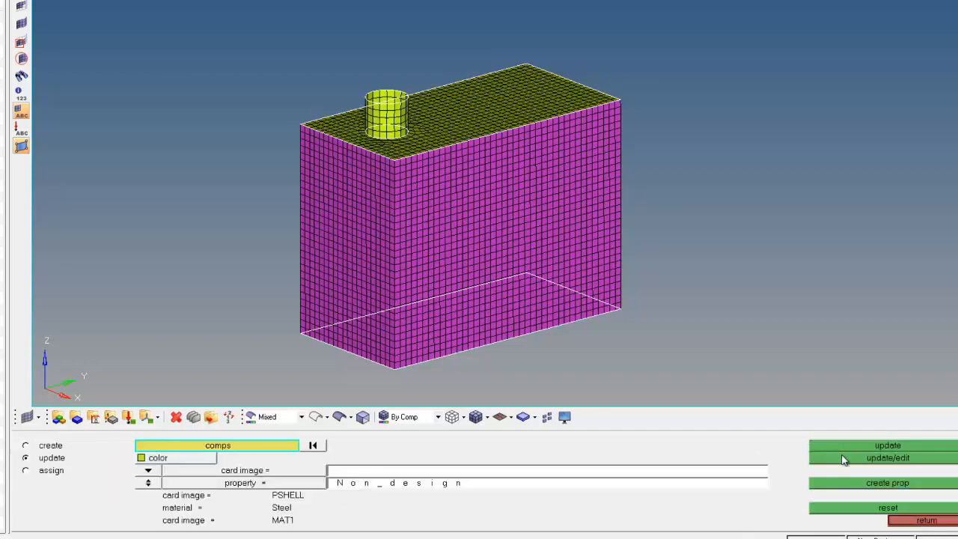
pyautogui.click(898, 520)
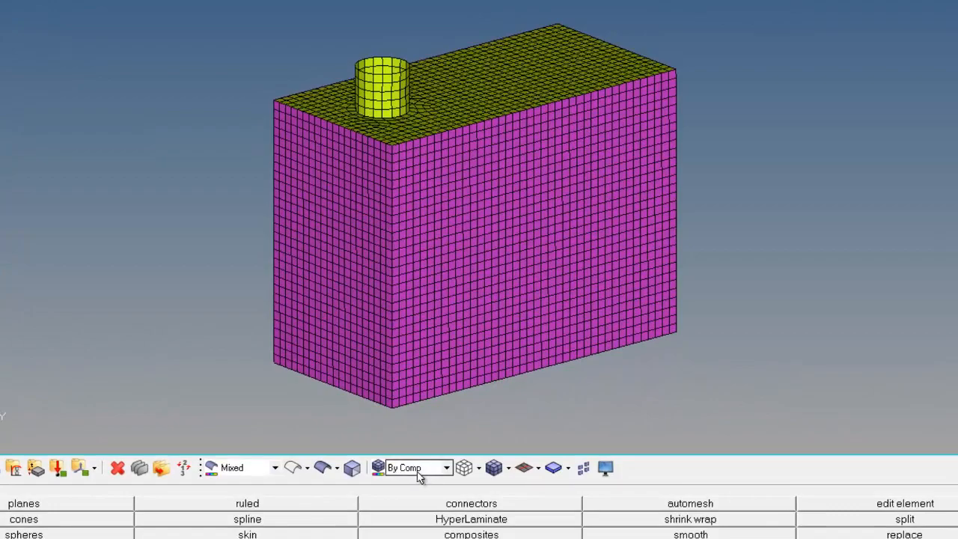
# Step: Check the property and material assignments by switching the element colour mode By Prop, By Mat, then By Comp
pyautogui.click(420, 470)
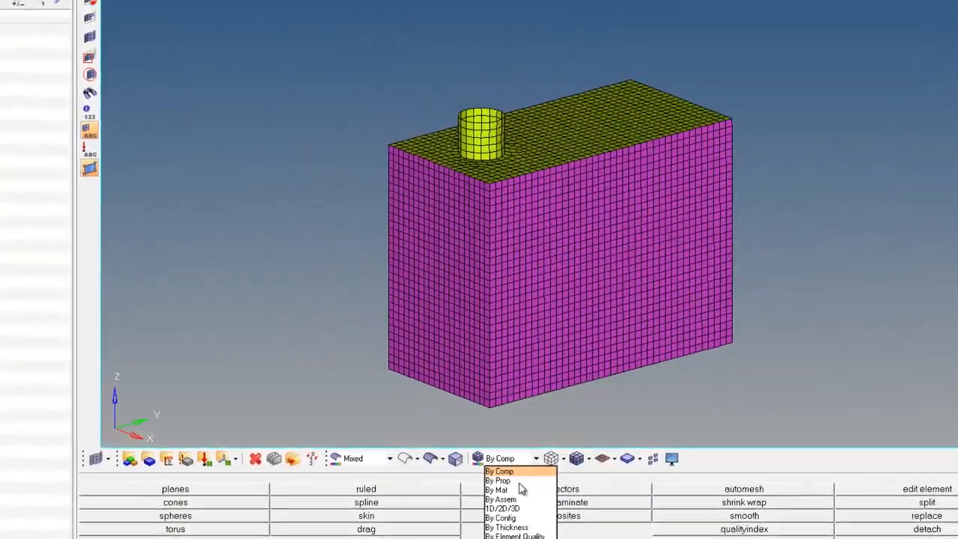
pyautogui.click(499, 481)
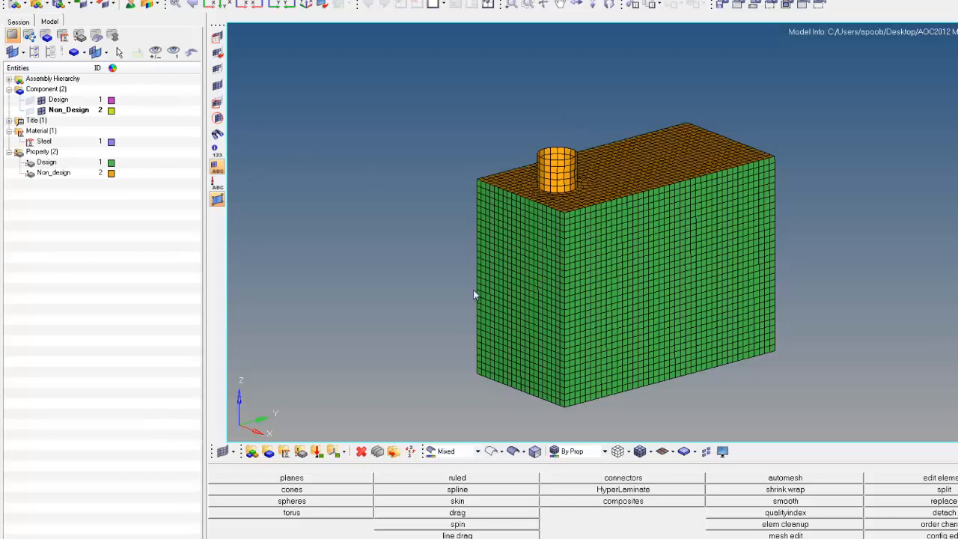
pyautogui.click(576, 450)
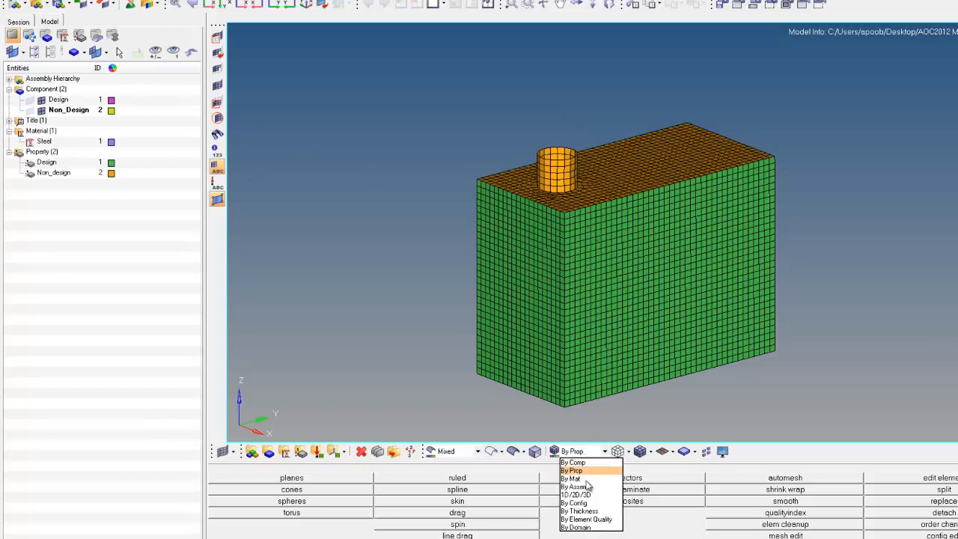
pyautogui.click(585, 480)
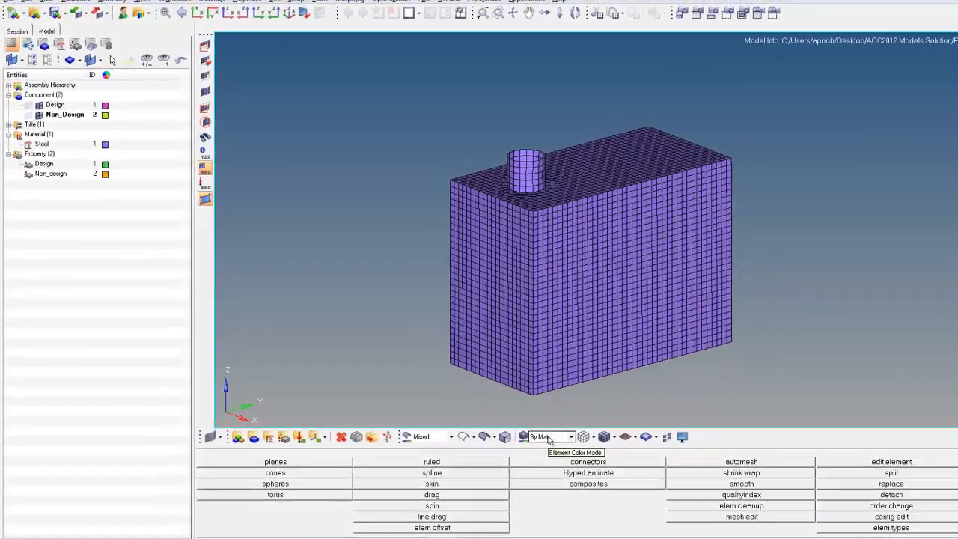
pyautogui.click(549, 437)
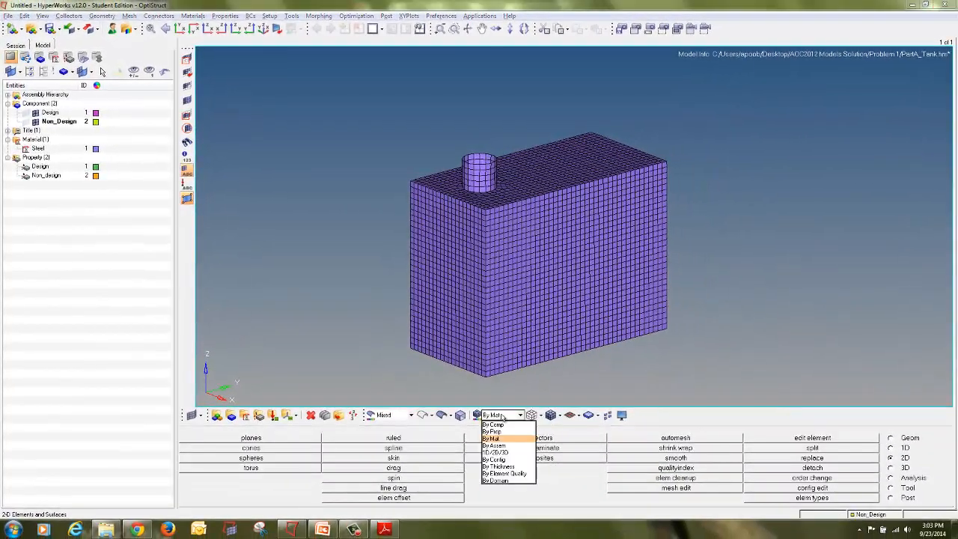
pyautogui.click(496, 424)
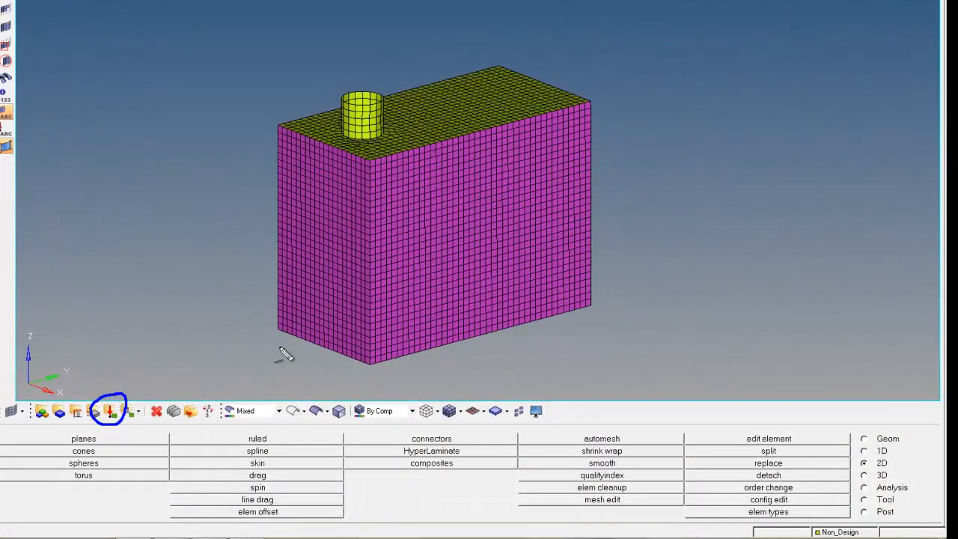
# Step: Create a red load collector named Pressure
pyautogui.click(109, 412)
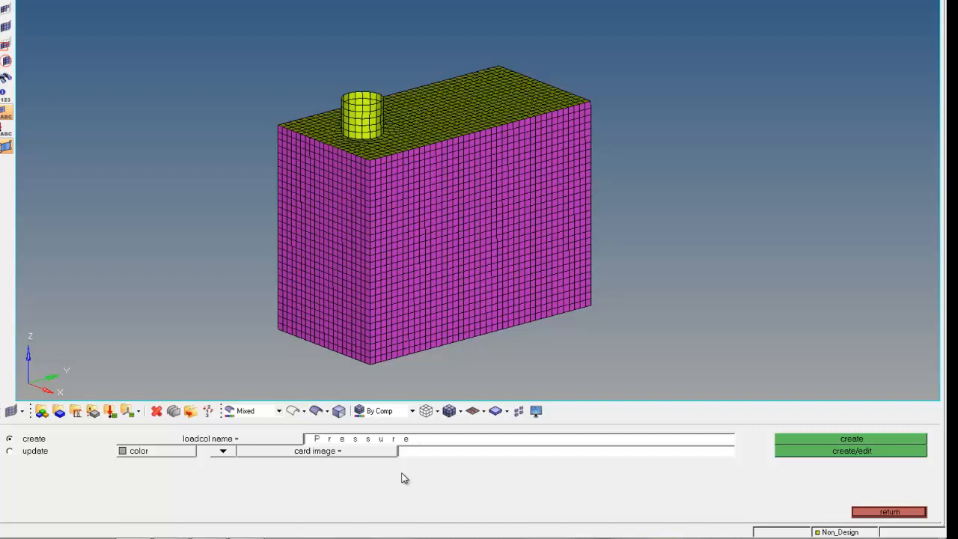
pyautogui.click(162, 457)
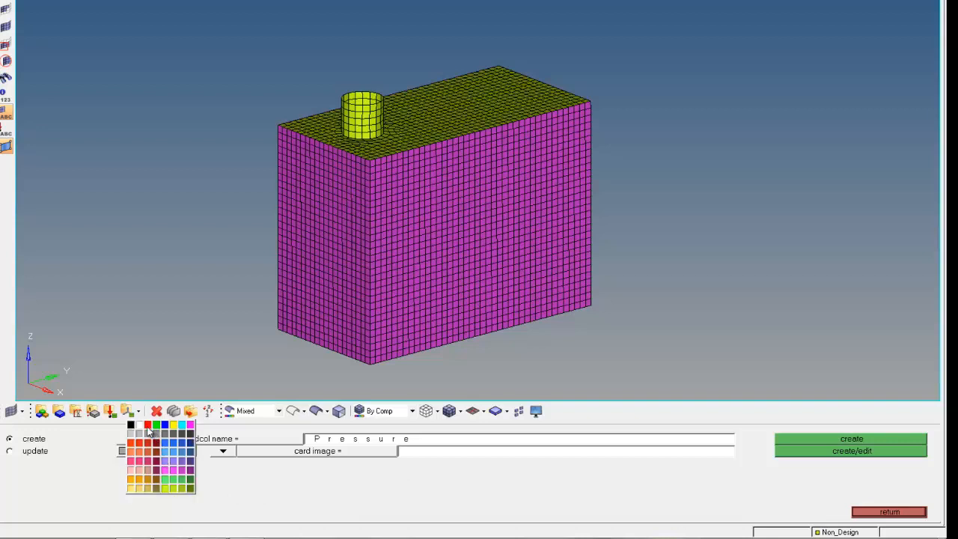
pyautogui.click(148, 425)
pyautogui.click(817, 439)
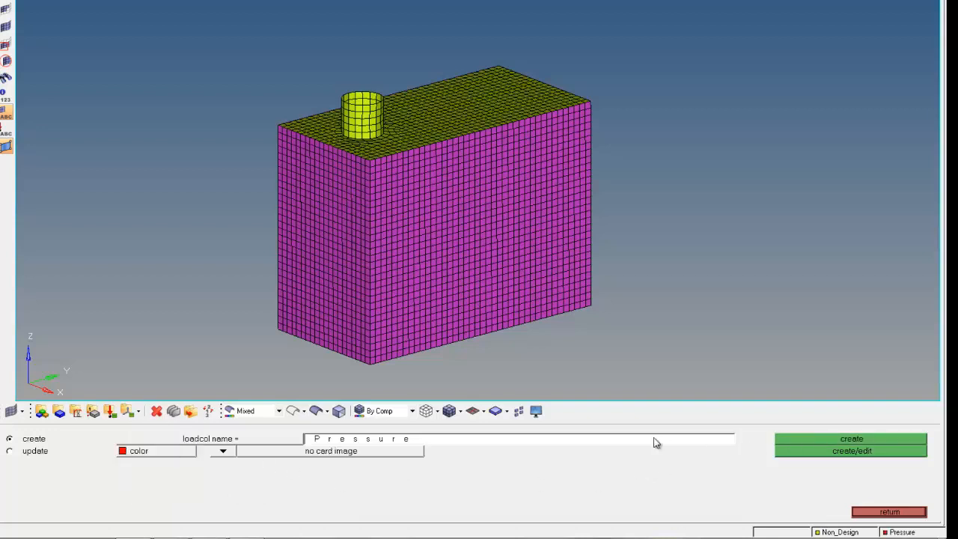
# Step: Create a blue load collector named SPC and expand the Load Collector folder in the model browser
pyautogui.click(627, 441)
pyautogui.write('SP_')
pyautogui.click(157, 453)
pyautogui.click(160, 418)
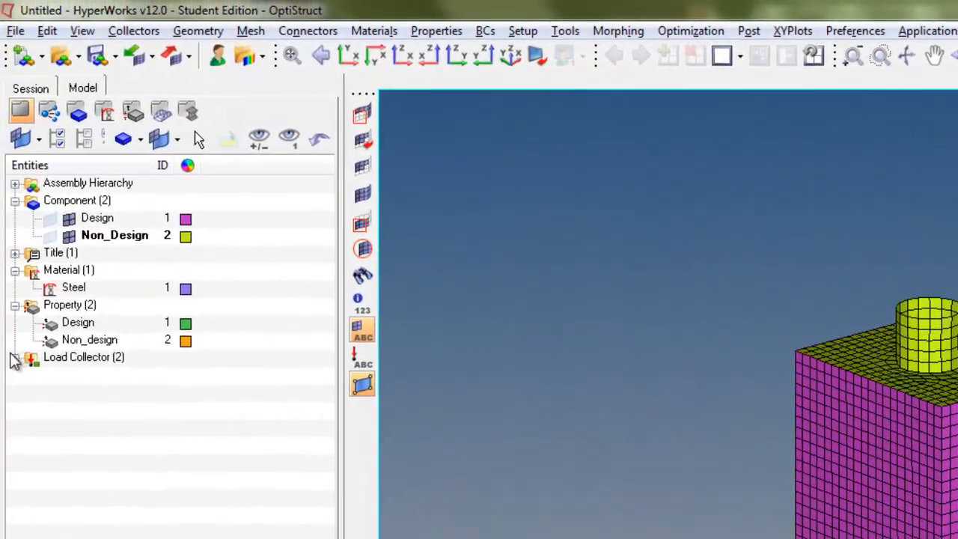
pyautogui.click(15, 358)
pyautogui.moveTo(191, 373)
pyautogui.mouseDown()
pyautogui.moveTo(75, 357)
pyautogui.moveTo(225, 451)
pyautogui.moveTo(196, 381)
pyautogui.mouseUp()
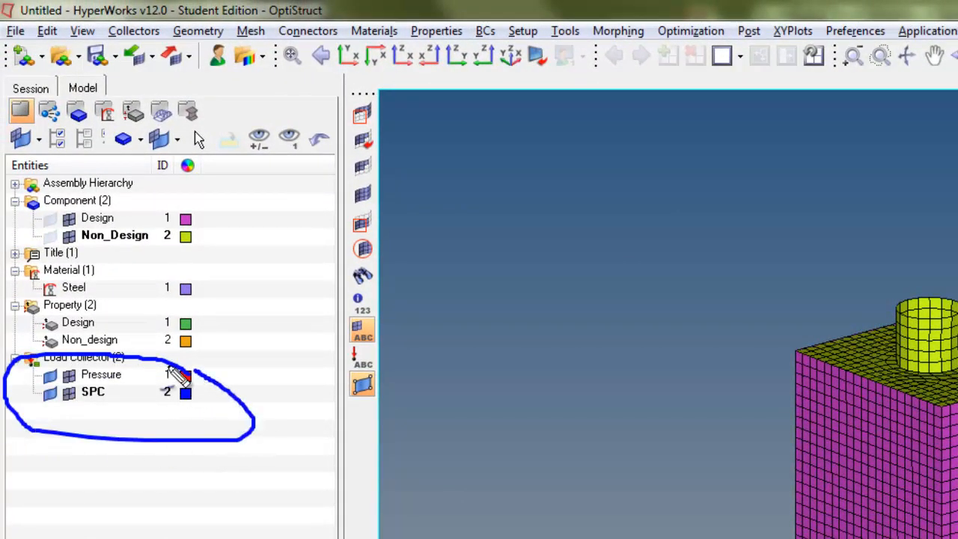
pyautogui.press('Escape')
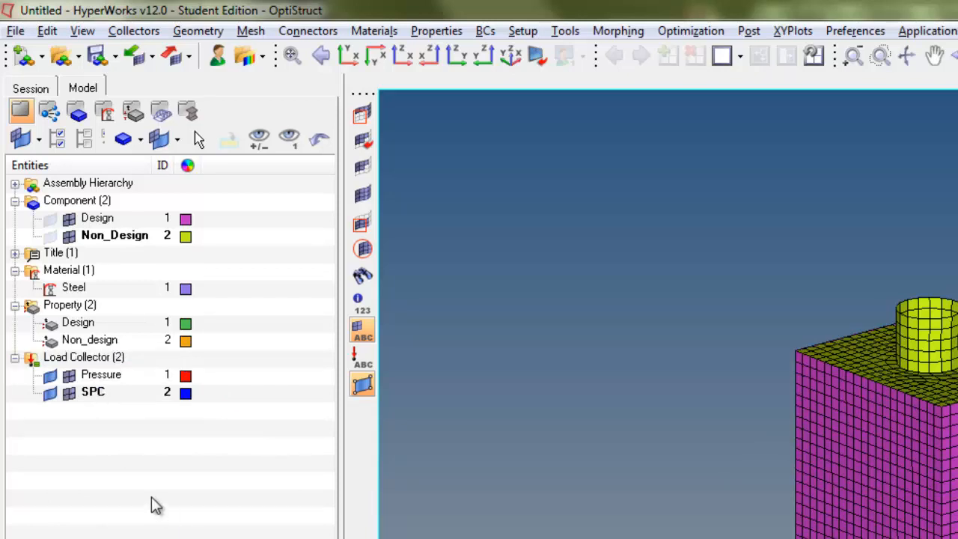
pyautogui.hotkey('ctrl', 'shift', 'd')
pyautogui.moveTo(124, 381); pyautogui.dragTo(32, 396)
pyautogui.moveTo(36, 358)
pyautogui.mouseDown()
pyautogui.moveTo(188, 369)
pyautogui.moveTo(184, 349)
pyautogui.moveTo(26, 337)
pyautogui.mouseUp()
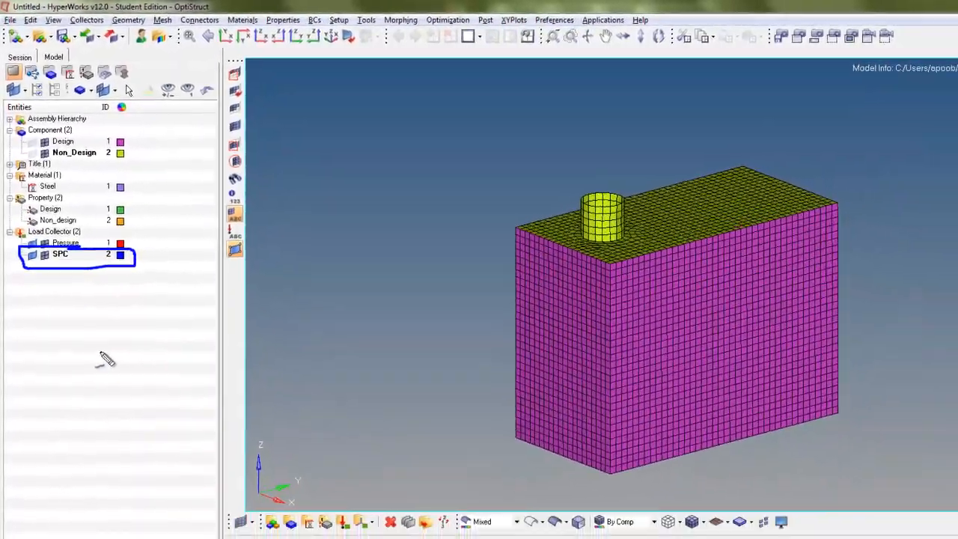
pyautogui.press('Escape')
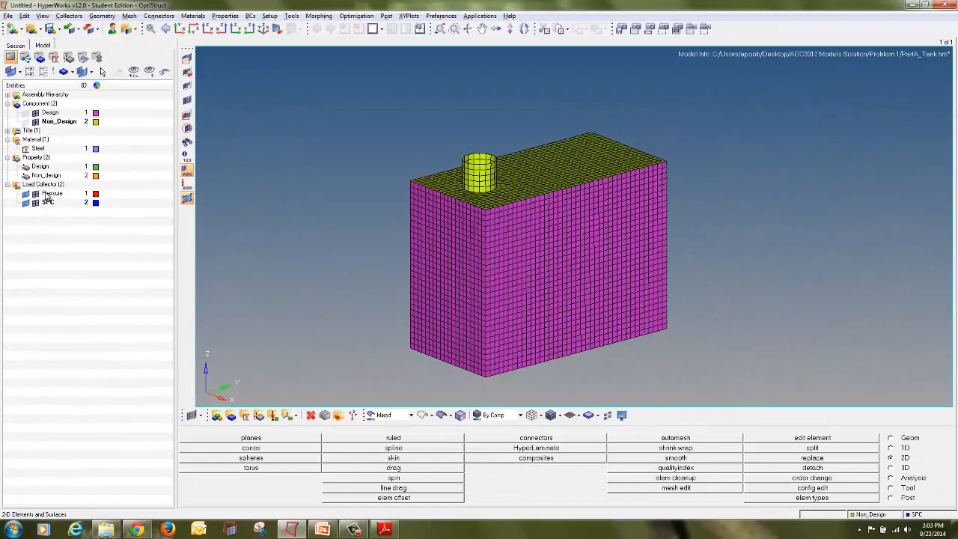
# Step: Switch to the problem definition PDF to review how the tank is supported, then return
pyautogui.keyDown('ctrl'); pyautogui.moveTo(516, 253); pyautogui.dragTo(603, 210); pyautogui.keyUp('ctrl')
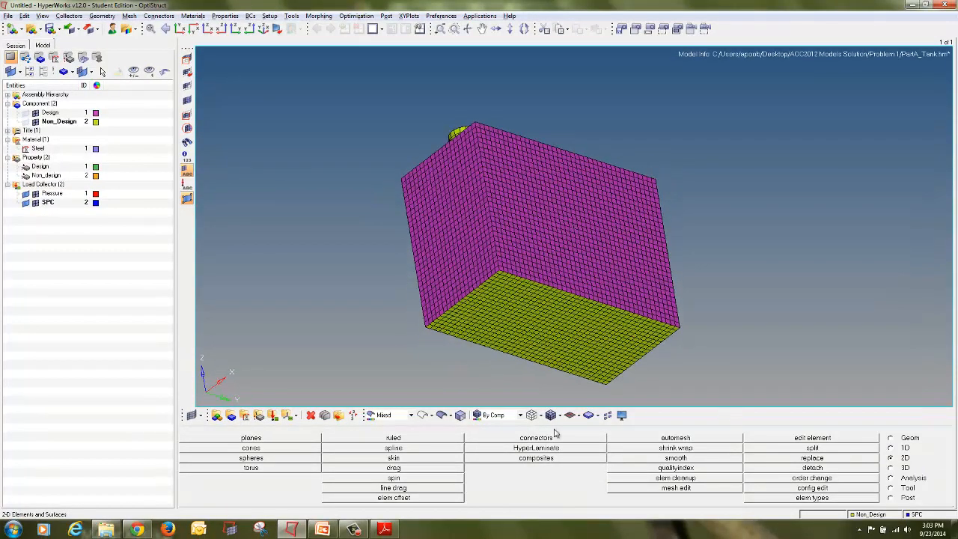
pyautogui.click(384, 529)
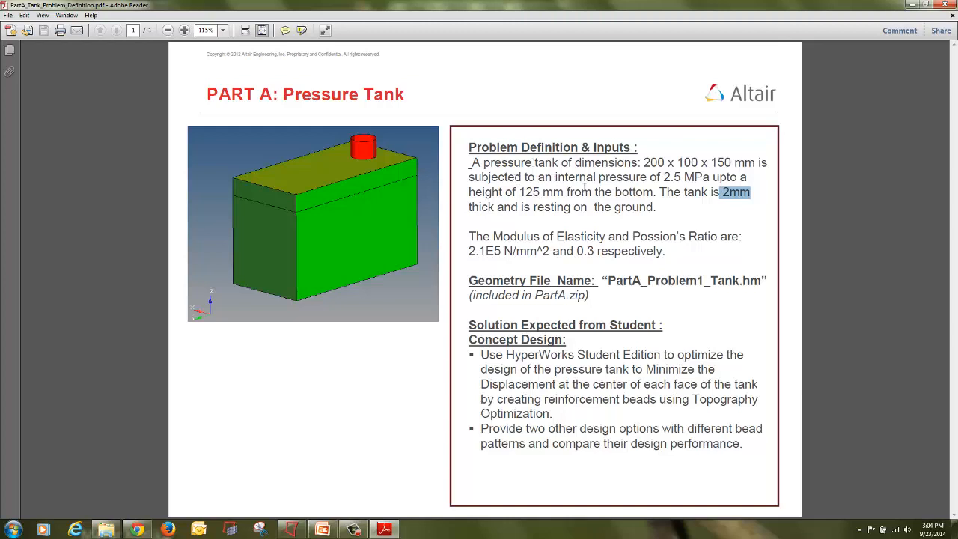
pyautogui.moveTo(533, 207); pyautogui.dragTo(653, 207)
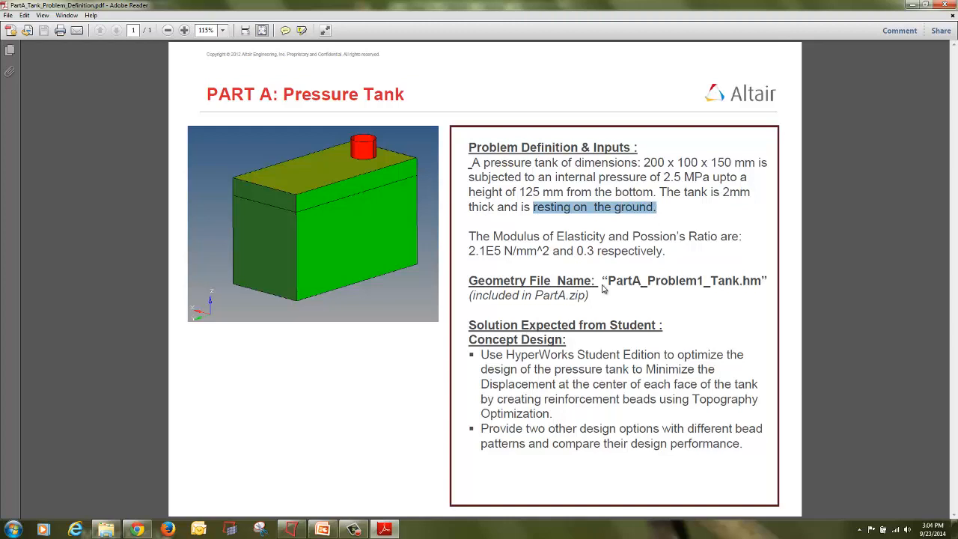
pyautogui.click(302, 529)
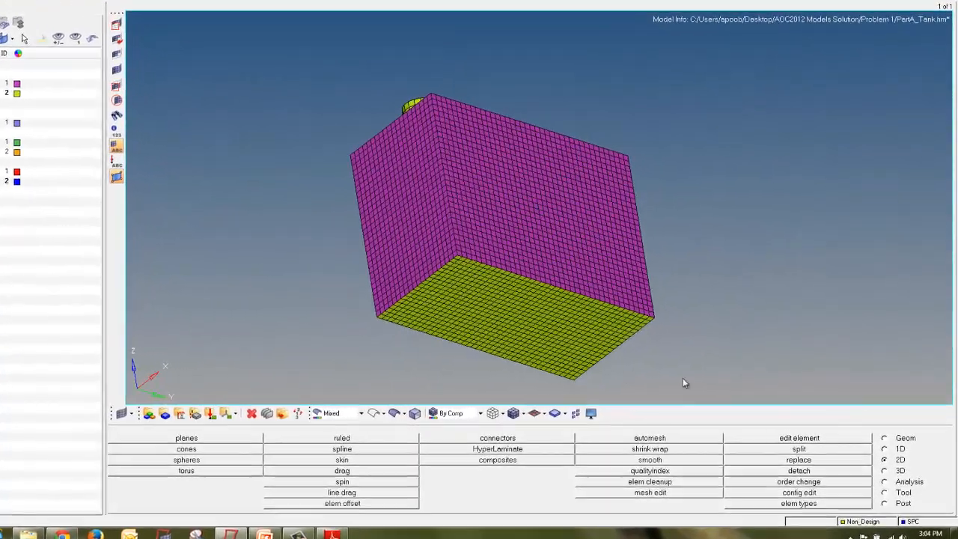
# Step: Create SPC constraints fixing all six DOFs on the nodes of the tank's bottom face, selected by face
pyautogui.click(889, 485)
pyautogui.moveTo(890, 485)
pyautogui.mouseDown()
pyautogui.moveTo(874, 497)
pyautogui.moveTo(940, 502)
pyautogui.moveTo(909, 480)
pyautogui.mouseUp()
pyautogui.moveTo(289, 451)
pyautogui.mouseDown()
pyautogui.moveTo(231, 457)
pyautogui.moveTo(299, 462)
pyautogui.moveTo(292, 451)
pyautogui.mouseUp()
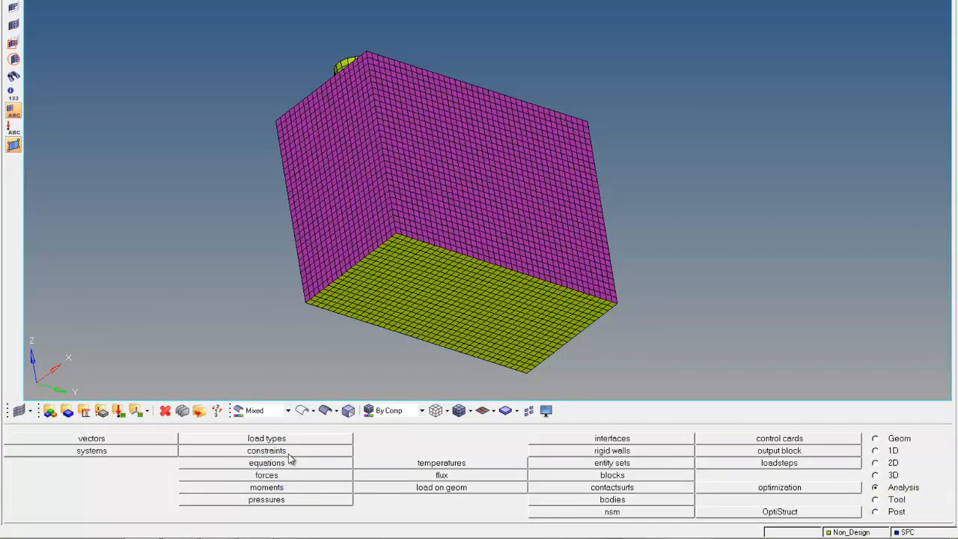
pyautogui.click(289, 453)
pyautogui.click(445, 274)
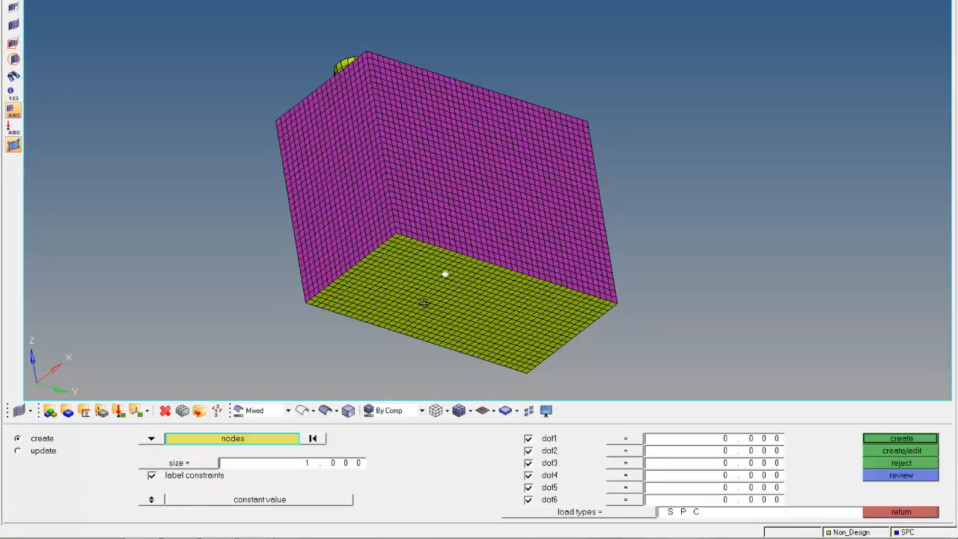
pyautogui.click(243, 441)
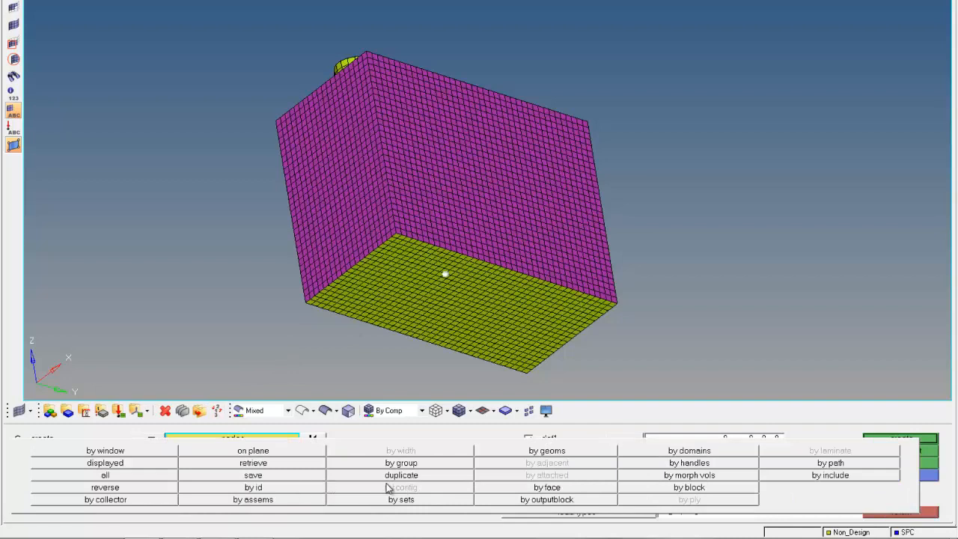
pyautogui.moveTo(543, 490)
pyautogui.mouseDown()
pyautogui.moveTo(569, 485)
pyautogui.moveTo(528, 481)
pyautogui.moveTo(518, 502)
pyautogui.moveTo(572, 494)
pyautogui.mouseUp()
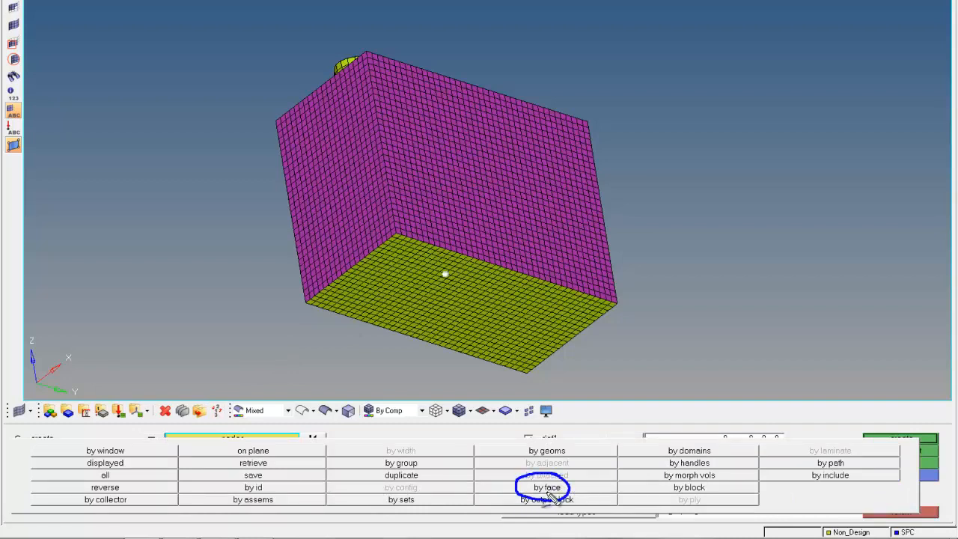
pyautogui.click(546, 488)
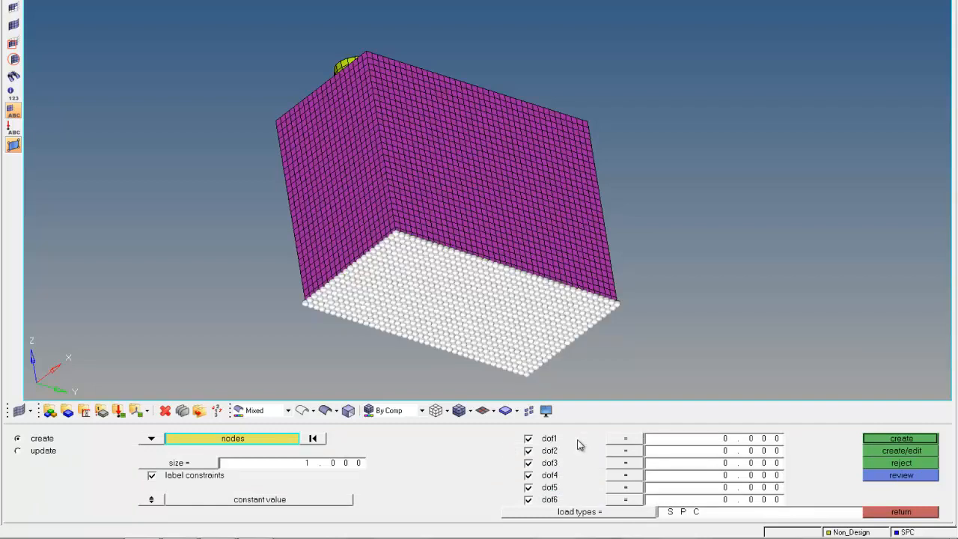
pyautogui.moveTo(580, 438)
pyautogui.mouseDown()
pyautogui.moveTo(517, 430)
pyautogui.moveTo(499, 503)
pyautogui.moveTo(560, 511)
pyautogui.moveTo(570, 446)
pyautogui.mouseUp()
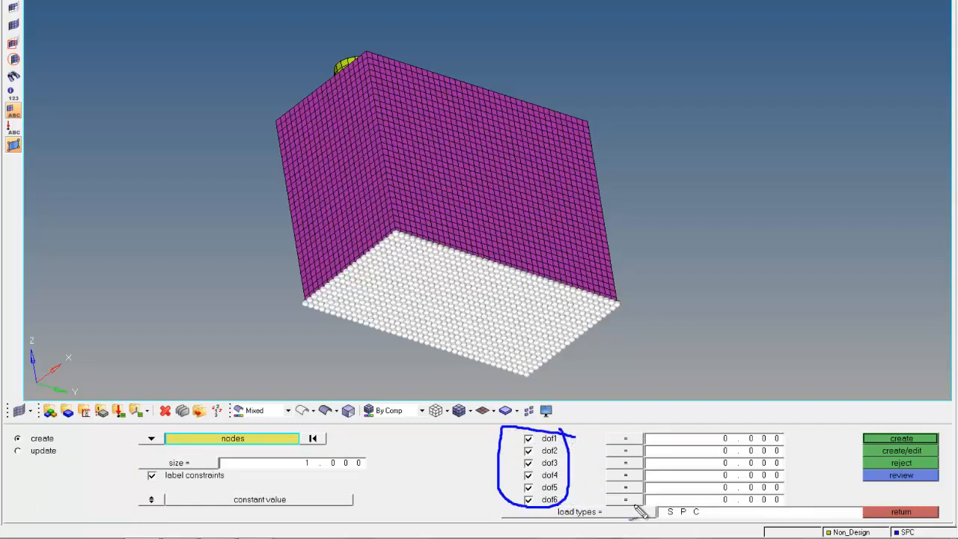
pyautogui.moveTo(701, 502)
pyautogui.mouseDown()
pyautogui.moveTo(657, 506)
pyautogui.moveTo(700, 524)
pyautogui.moveTo(673, 503)
pyautogui.mouseUp()
pyautogui.press('Escape')
pyautogui.click(882, 445)
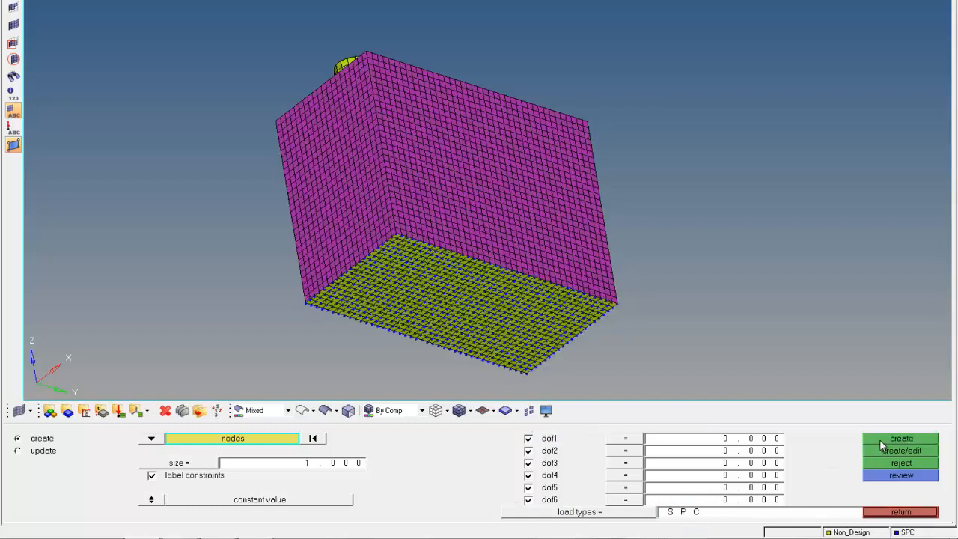
# Step: Set the constraint symbol display size to 5 and leave the Constraints panel
pyautogui.click(14, 129)
pyautogui.keyDown('ctrl'); pyautogui.moveTo(493, 288); pyautogui.dragTo(423, 345); pyautogui.keyUp('ctrl')
pyautogui.keyDown('ctrl'); pyautogui.scroll(2, 423, 345); pyautogui.keyUp('ctrl')
pyautogui.keyDown('ctrl'); pyautogui.scroll(6, 424, 345); pyautogui.keyUp('ctrl')
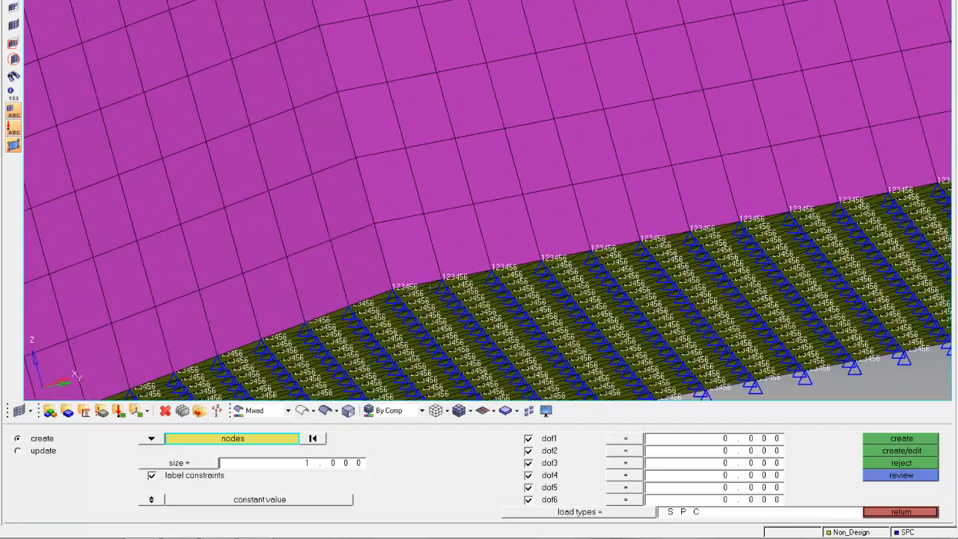
pyautogui.moveTo(375, 451)
pyautogui.mouseDown()
pyautogui.moveTo(316, 446)
pyautogui.moveTo(343, 483)
pyautogui.moveTo(372, 456)
pyautogui.mouseUp()
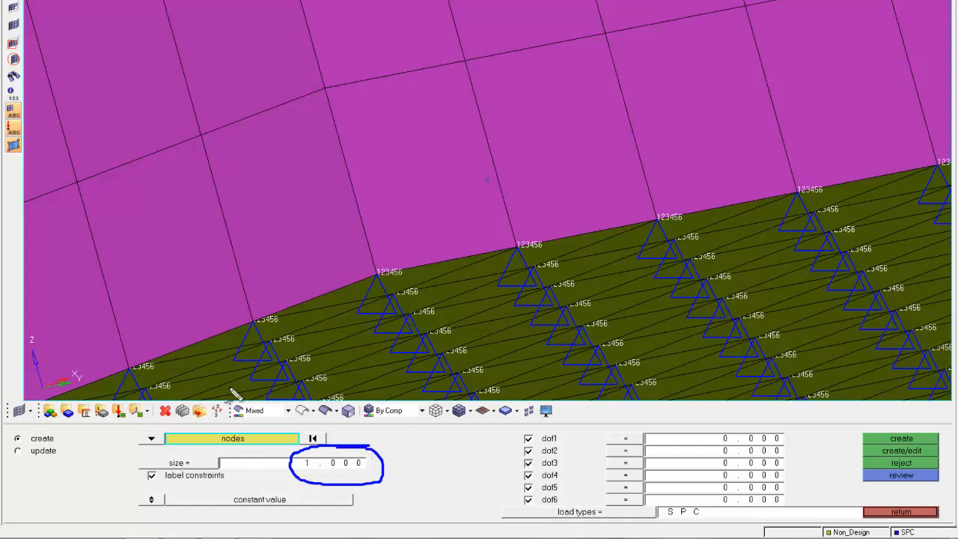
pyautogui.moveTo(240, 313)
pyautogui.mouseDown()
pyautogui.moveTo(236, 367)
pyautogui.moveTo(268, 320)
pyautogui.moveTo(200, 336)
pyautogui.mouseUp()
pyautogui.press('Escape')
pyautogui.click(325, 465)
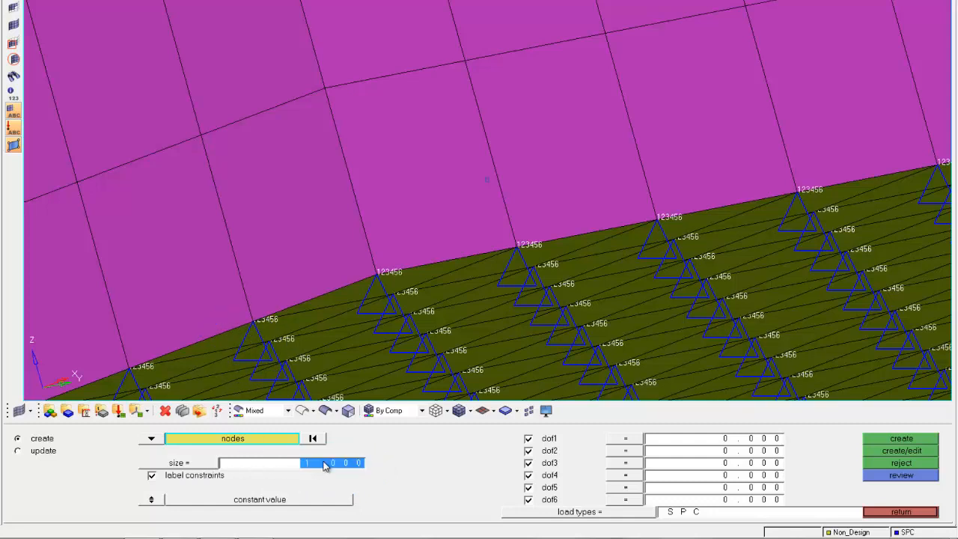
pyautogui.write('5')
pyautogui.press('Return')
pyautogui.scroll(-8, 431, 255)
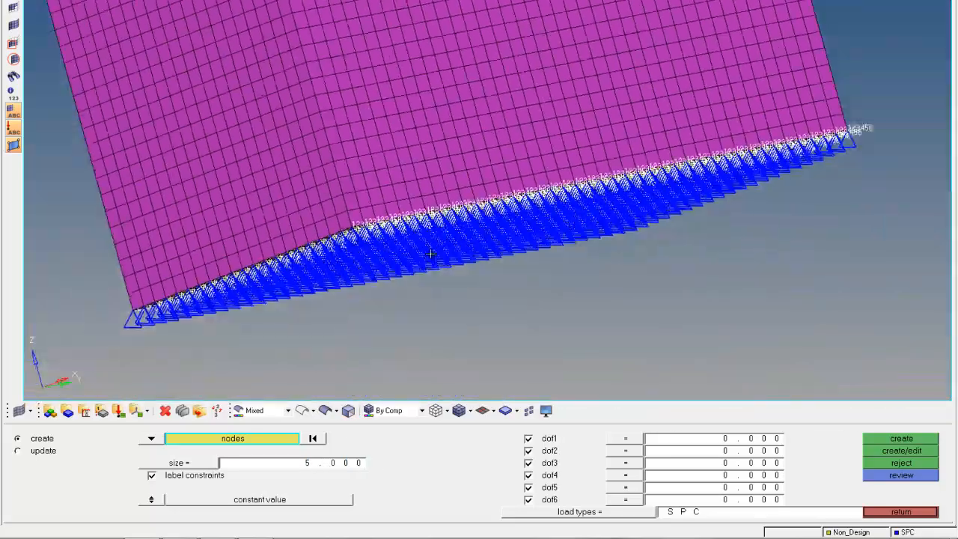
pyautogui.keyDown('ctrl'); pyautogui.moveTo(432, 254); pyautogui.dragTo(395, 352); pyautogui.keyUp('ctrl')
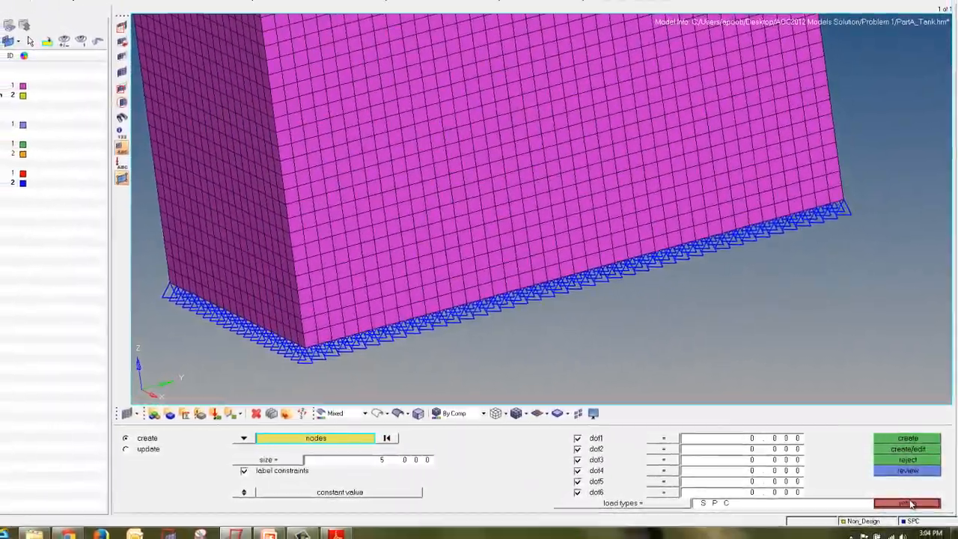
pyautogui.click(910, 504)
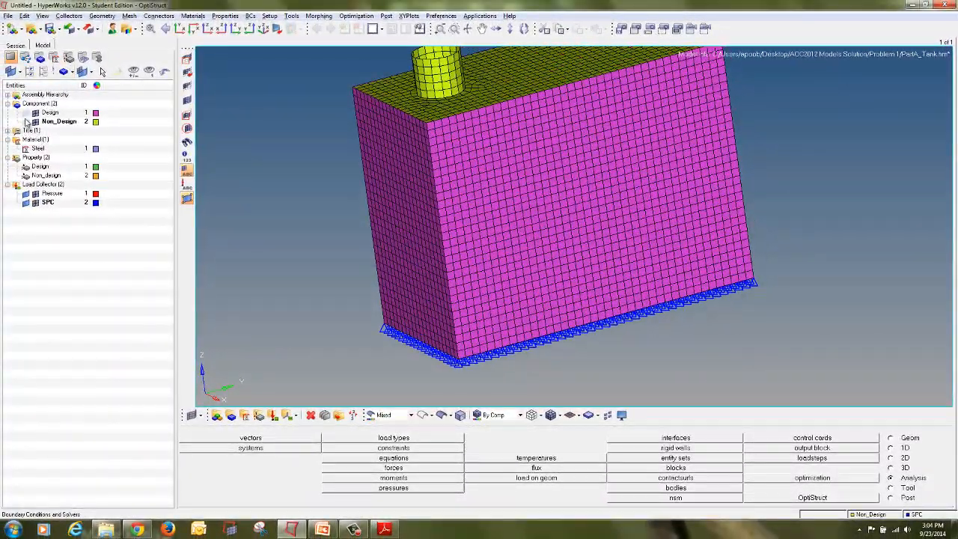
# Step: Make the Pressure load collector current
pyautogui.click(25, 115)
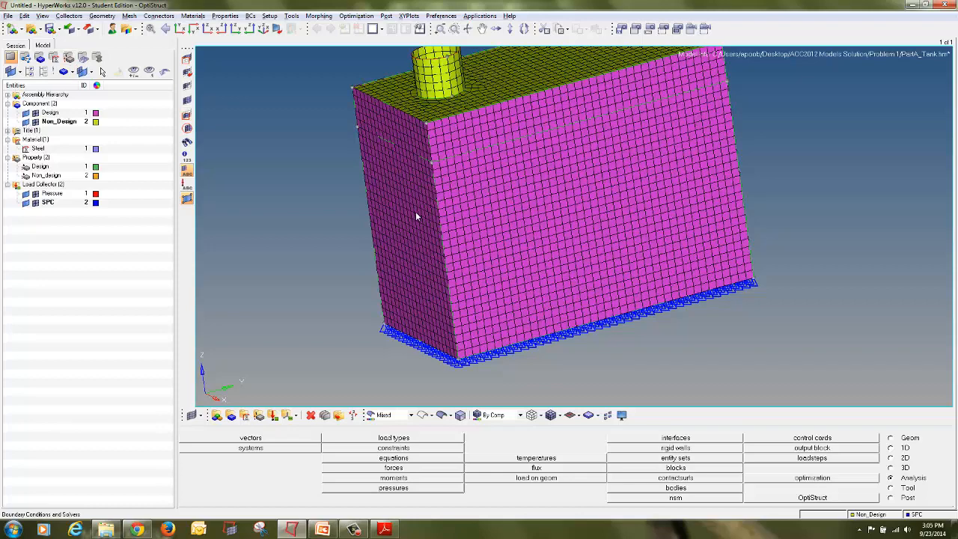
pyautogui.keyDown('ctrl'); pyautogui.moveTo(418, 236); pyautogui.dragTo(417, 274, button='right'); pyautogui.keyUp('ctrl')
pyautogui.keyDown('ctrl'); pyautogui.scroll(-3, 417, 274); pyautogui.keyUp('ctrl')
pyautogui.keyDown('ctrl'); pyautogui.moveTo(416, 274); pyautogui.dragTo(451, 252); pyautogui.keyUp('ctrl')
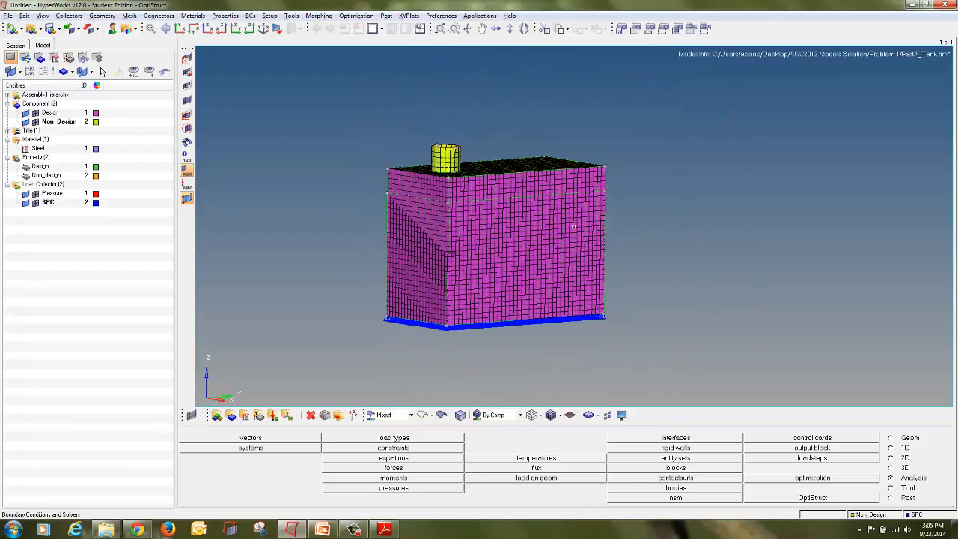
pyautogui.click(231, 32)
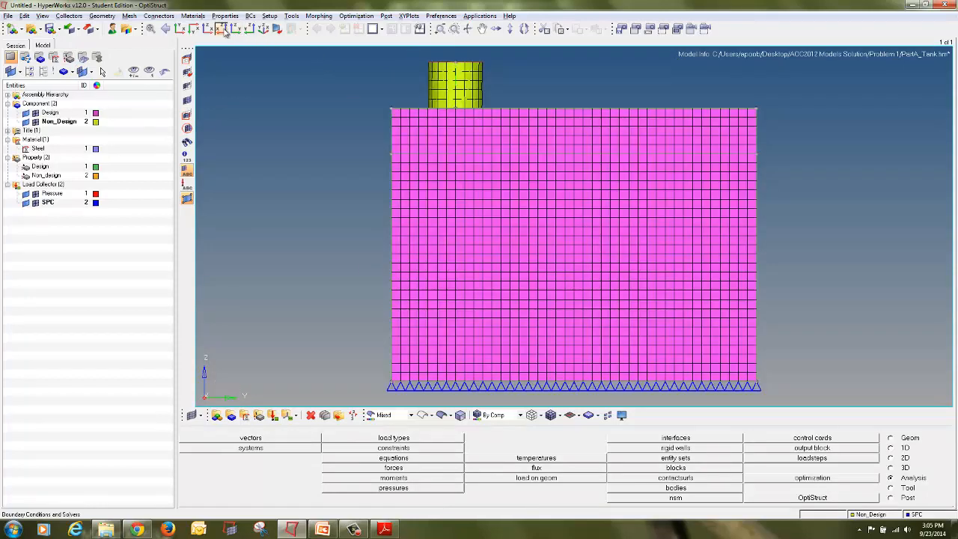
pyautogui.click(223, 31)
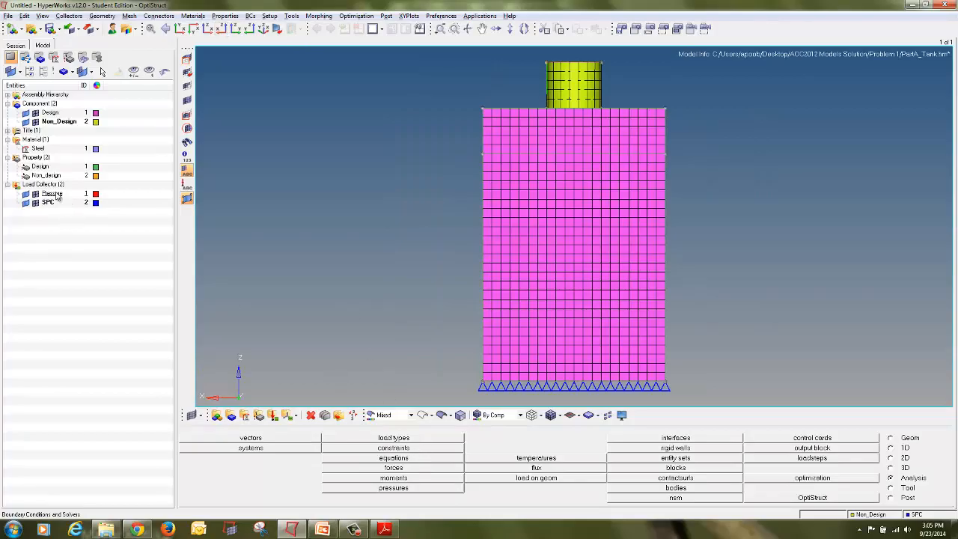
pyautogui.moveTo(72, 184)
pyautogui.mouseDown()
pyautogui.moveTo(15, 184)
pyautogui.moveTo(28, 198)
pyautogui.mouseUp()
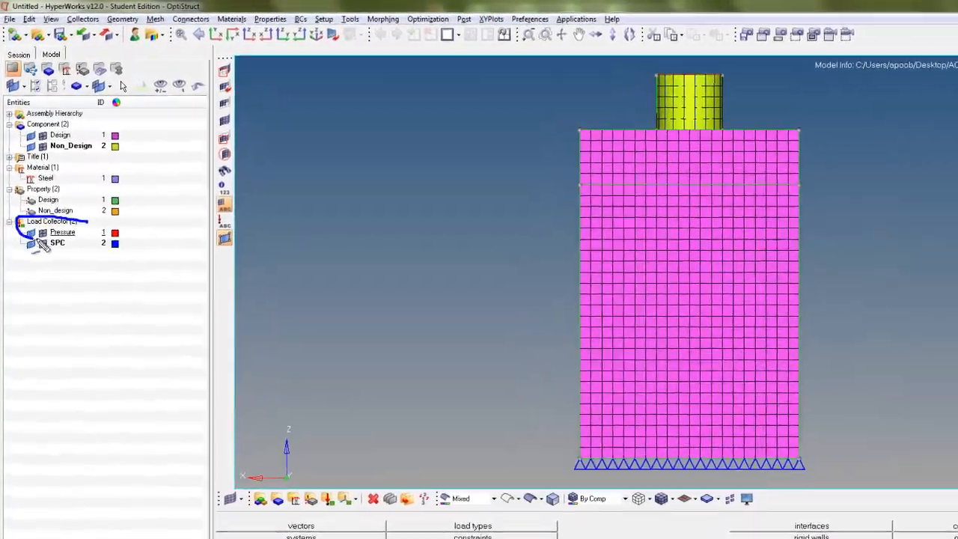
pyautogui.rightClick(61, 233)
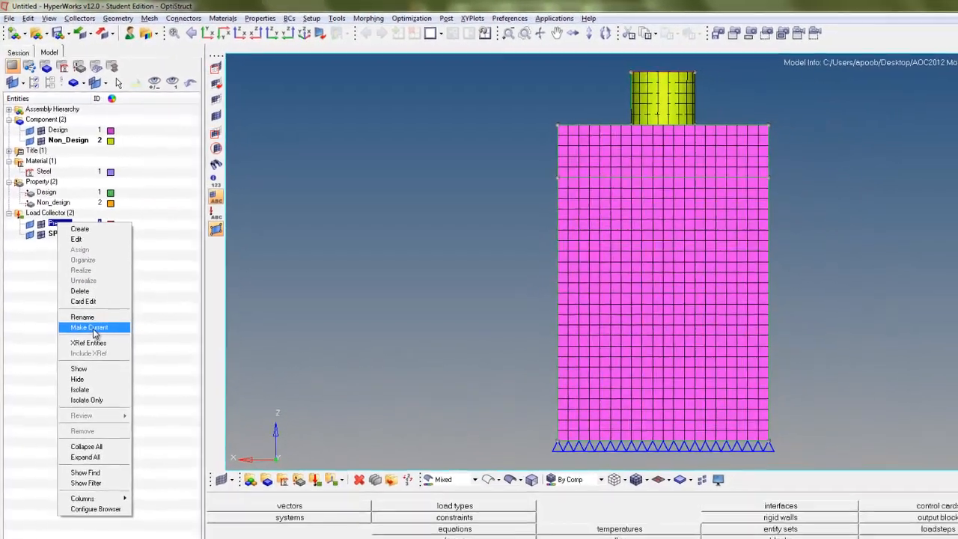
pyautogui.click(109, 384)
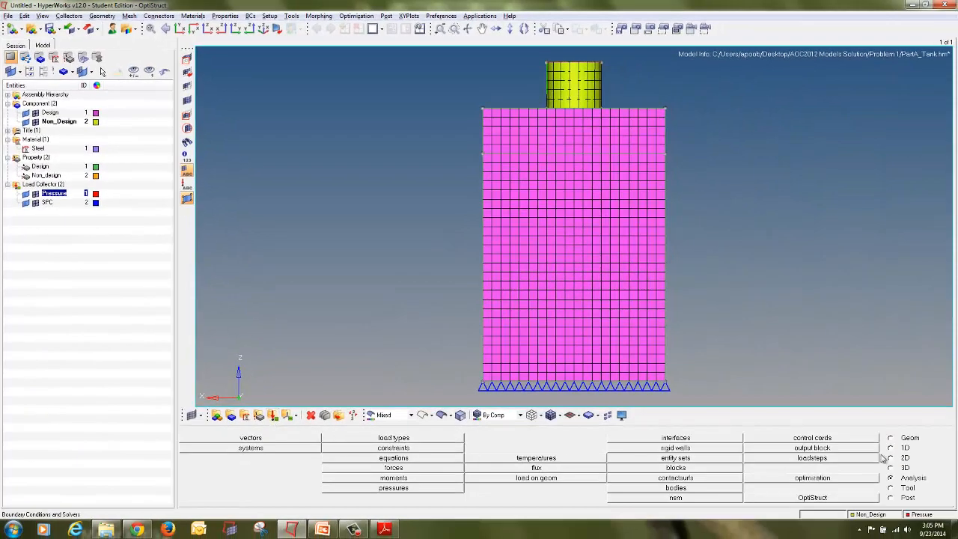
pyautogui.moveTo(937, 484)
pyautogui.mouseDown()
pyautogui.moveTo(903, 471)
pyautogui.moveTo(886, 481)
pyautogui.moveTo(939, 488)
pyautogui.moveTo(921, 479)
pyautogui.mouseUp()
pyautogui.moveTo(421, 486)
pyautogui.mouseDown()
pyautogui.moveTo(315, 504)
pyautogui.moveTo(363, 505)
pyautogui.moveTo(360, 497)
pyautogui.mouseUp()
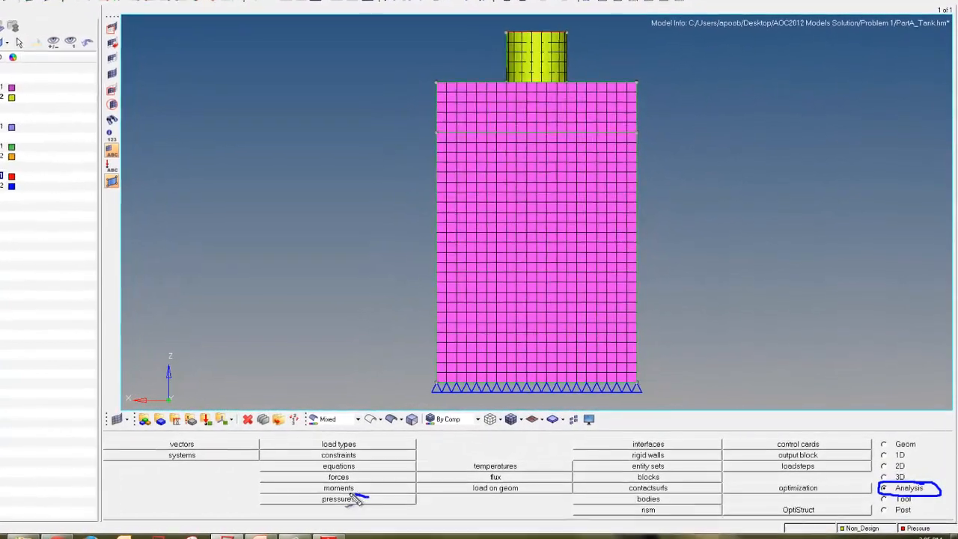
pyautogui.press('Escape')
pyautogui.click(322, 506)
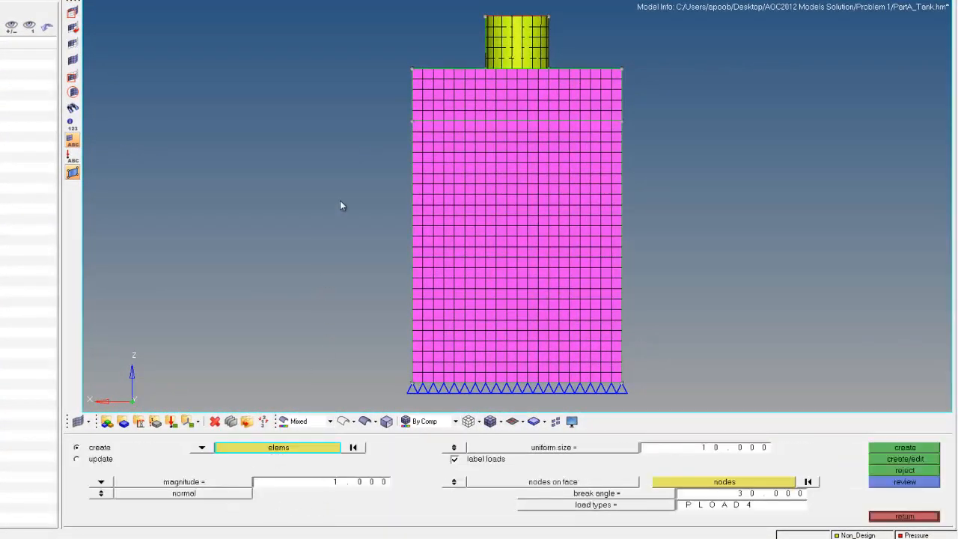
pyautogui.keyDown('shift'); pyautogui.click(355, 125); pyautogui.keyUp('shift')
pyautogui.click(384, 169)
pyautogui.keyDown('shift'); pyautogui.click(318, 143); pyautogui.keyUp('shift')
pyautogui.click(329, 153)
pyautogui.moveTo(355, 116)
pyautogui.keyDown('shift'); pyautogui.mouseDown()
pyautogui.moveTo(590, 304)
pyautogui.moveTo(647, 380)
pyautogui.mouseUp(); pyautogui.keyUp('shift')
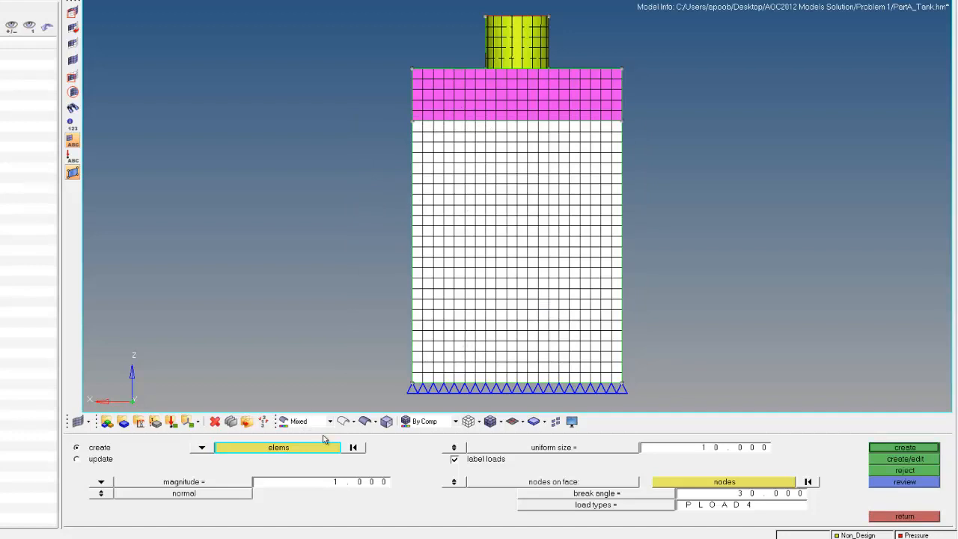
pyautogui.click(353, 448)
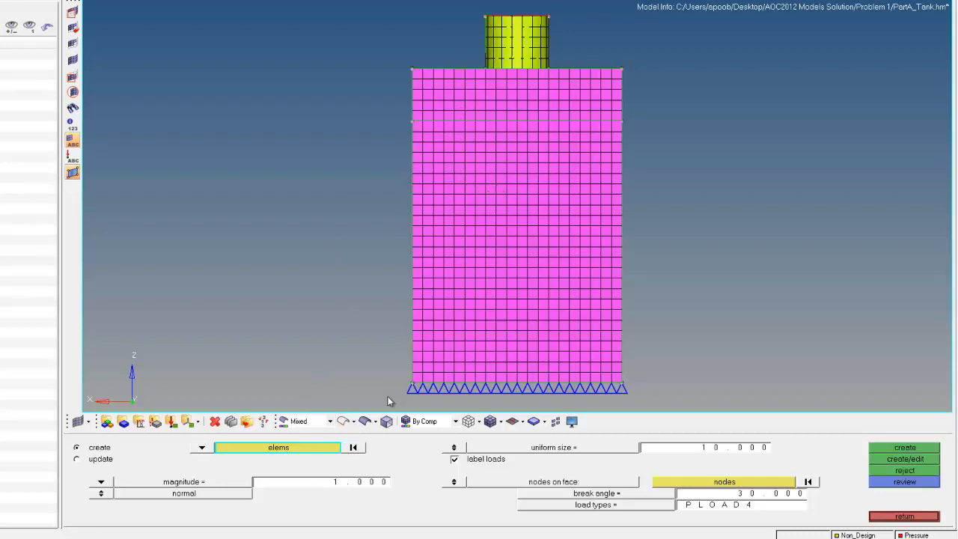
# Step: Select the elements of the first lower side-wall surfaces by geometry for the pressure load
pyautogui.click(326, 448)
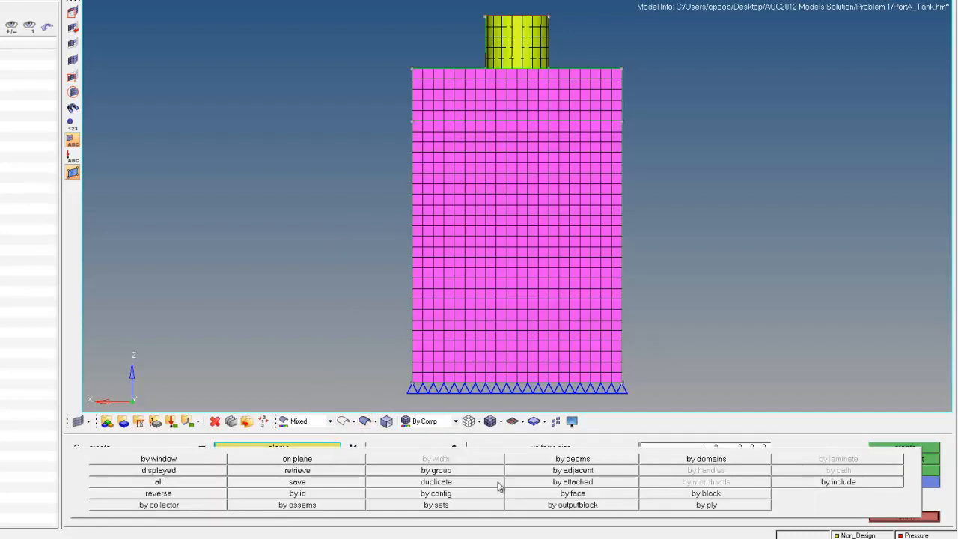
pyautogui.click(546, 459)
pyautogui.click(147, 461)
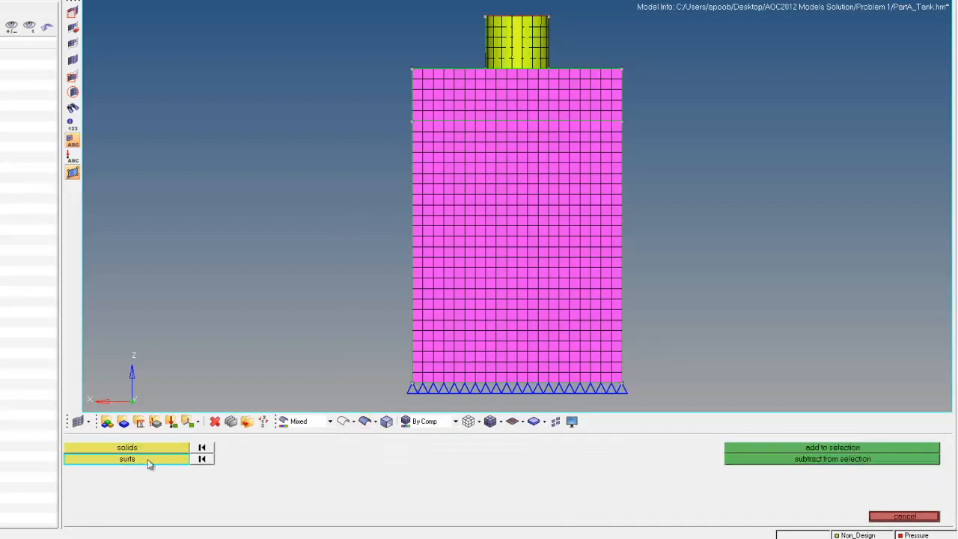
pyautogui.keyDown('ctrl'); pyautogui.moveTo(547, 216); pyautogui.dragTo(680, 202); pyautogui.keyUp('ctrl')
pyautogui.keyDown('ctrl'); pyautogui.moveTo(885, 203); pyautogui.dragTo(750, 322); pyautogui.keyUp('ctrl')
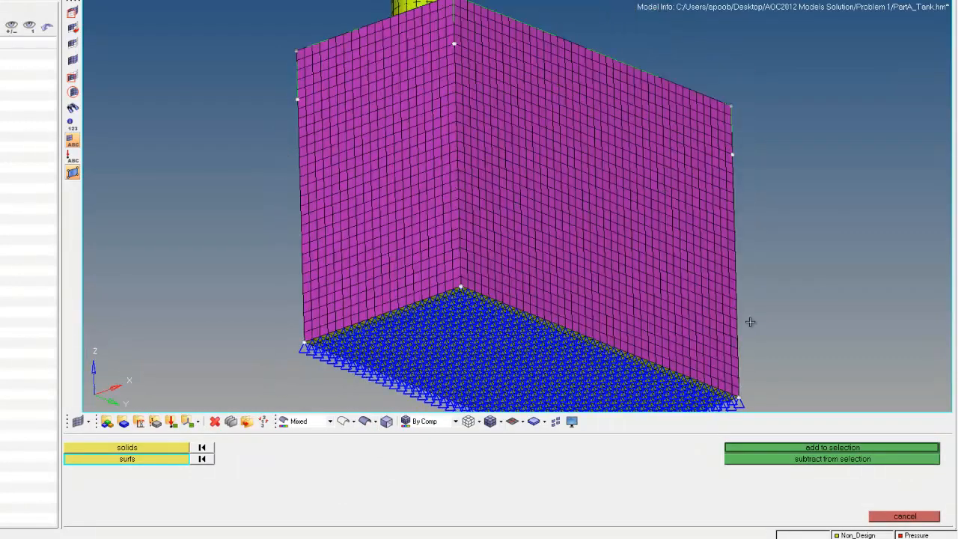
pyautogui.click(812, 449)
pyautogui.keyDown('ctrl'); pyautogui.moveTo(578, 132); pyautogui.dragTo(701, 198); pyautogui.keyUp('ctrl')
pyautogui.click(758, 484)
pyautogui.click(759, 485)
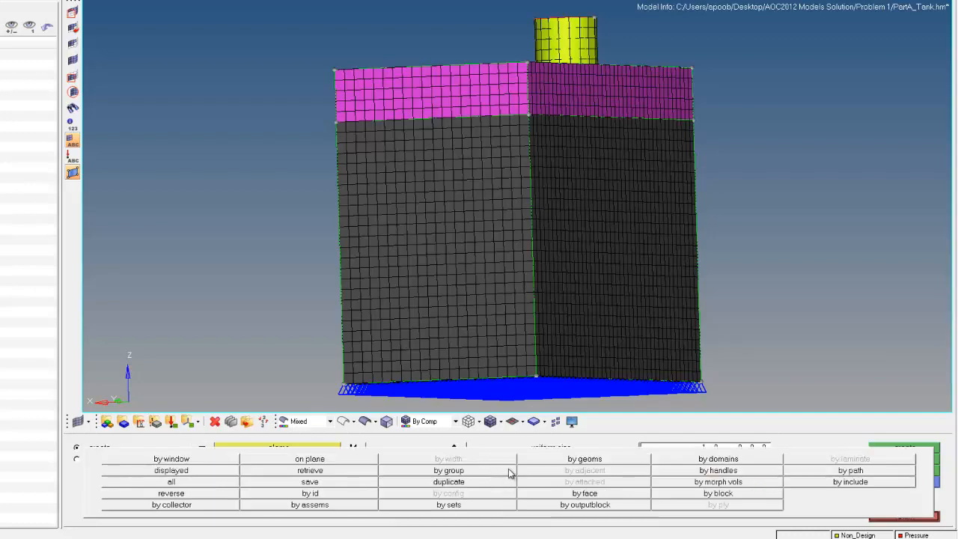
# Step: Add the elements of the remaining lower side-wall surfaces to the pressure selection
pyautogui.click(609, 459)
pyautogui.click(416, 302)
pyautogui.click(568, 254)
pyautogui.keyDown('ctrl'); pyautogui.moveTo(830, 212); pyautogui.dragTo(477, 283); pyautogui.keyUp('ctrl')
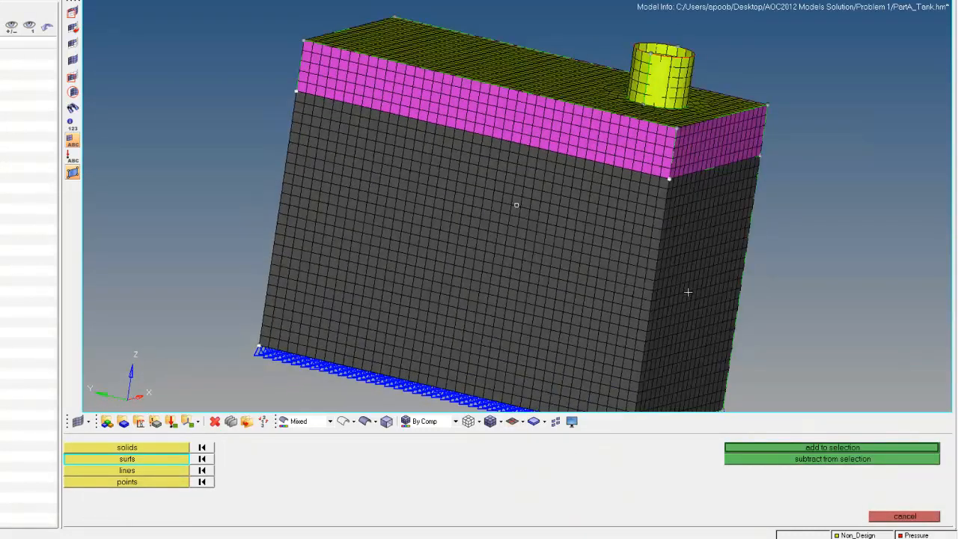
pyautogui.keyDown('ctrl'); pyautogui.moveTo(901, 248); pyautogui.dragTo(310, 180); pyautogui.keyUp('ctrl')
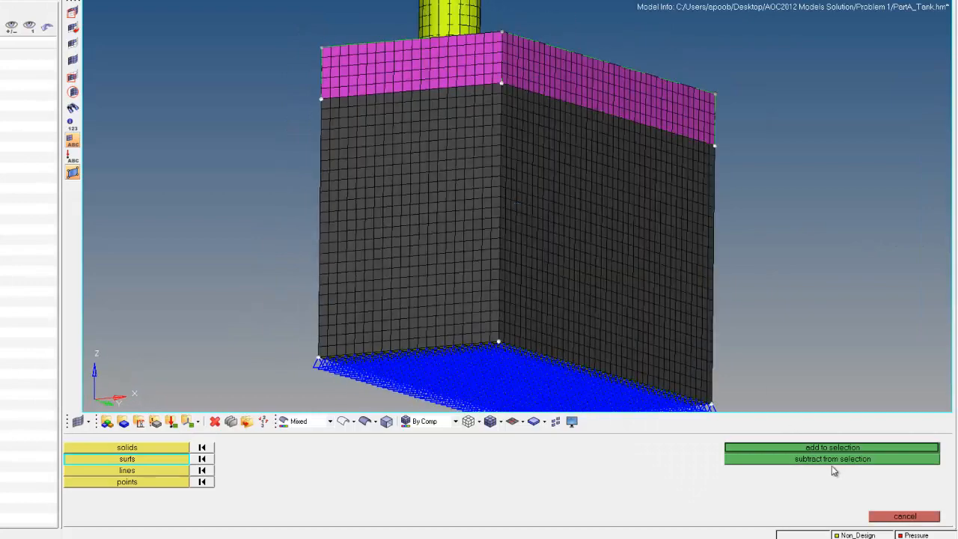
pyautogui.click(841, 448)
pyautogui.keyDown('ctrl'); pyautogui.moveTo(844, 310); pyautogui.dragTo(258, 266); pyautogui.keyUp('ctrl')
pyautogui.keyDown('ctrl'); pyautogui.moveTo(846, 227); pyautogui.dragTo(621, 217); pyautogui.keyUp('ctrl')
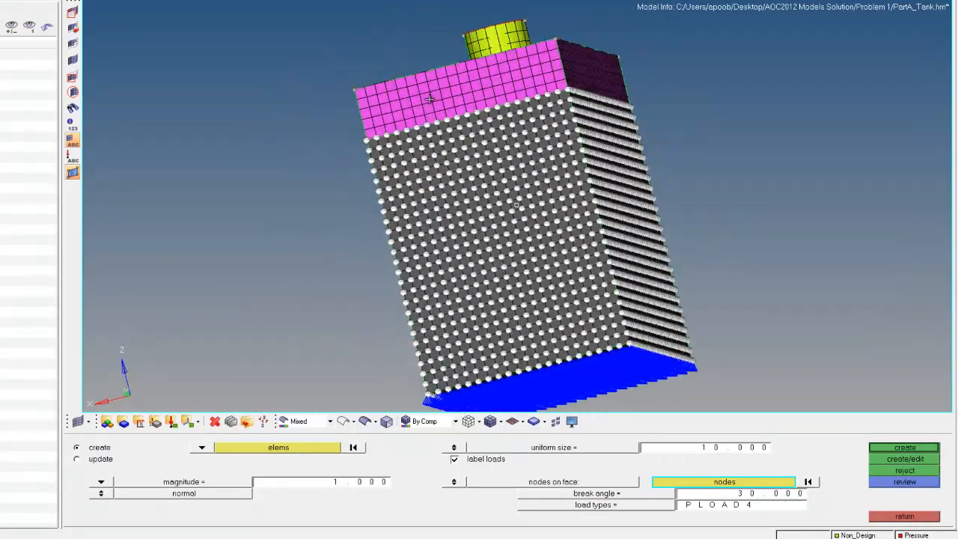
# Step: Create a normal pressure load of magnitude 2.5 on the selected elements, checking the value in the problem definition
pyautogui.click(308, 486)
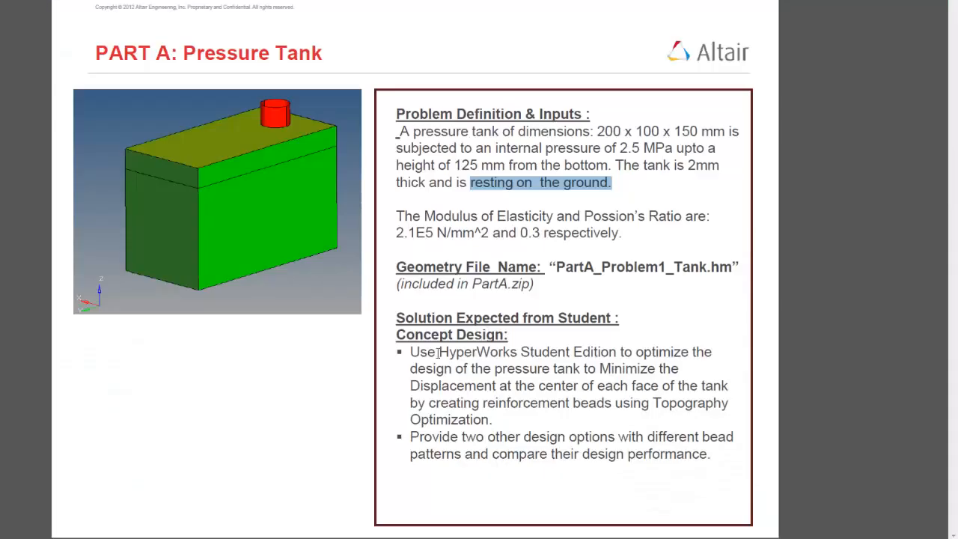
pyautogui.moveTo(653, 145); pyautogui.dragTo(673, 148)
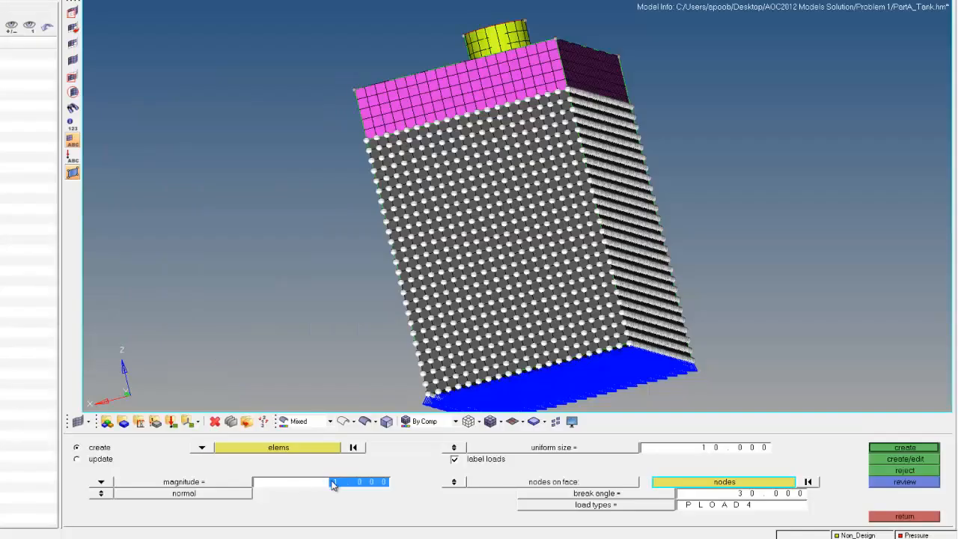
pyautogui.write('2.5')
pyautogui.click(890, 450)
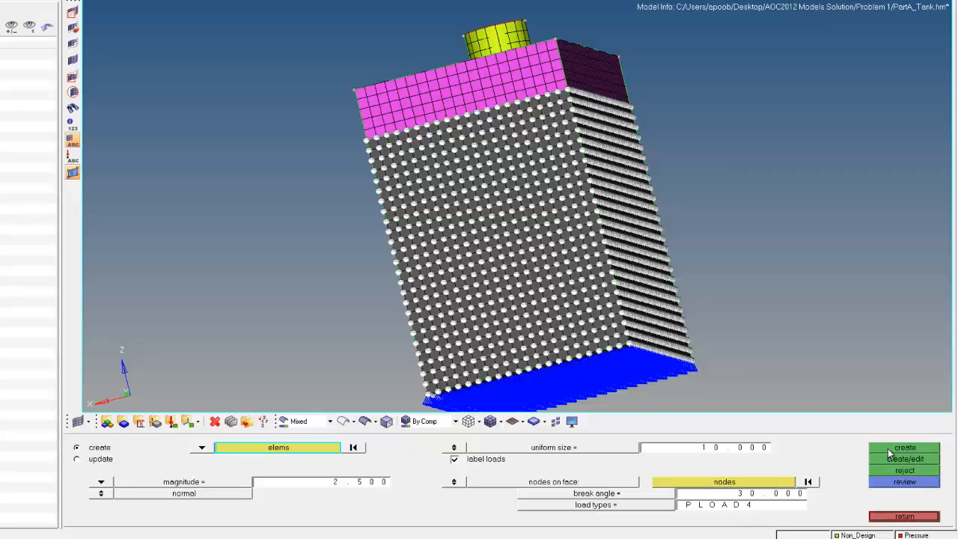
pyautogui.keyDown('ctrl'); pyautogui.moveTo(711, 200); pyautogui.dragTo(625, 318); pyautogui.keyUp('ctrl')
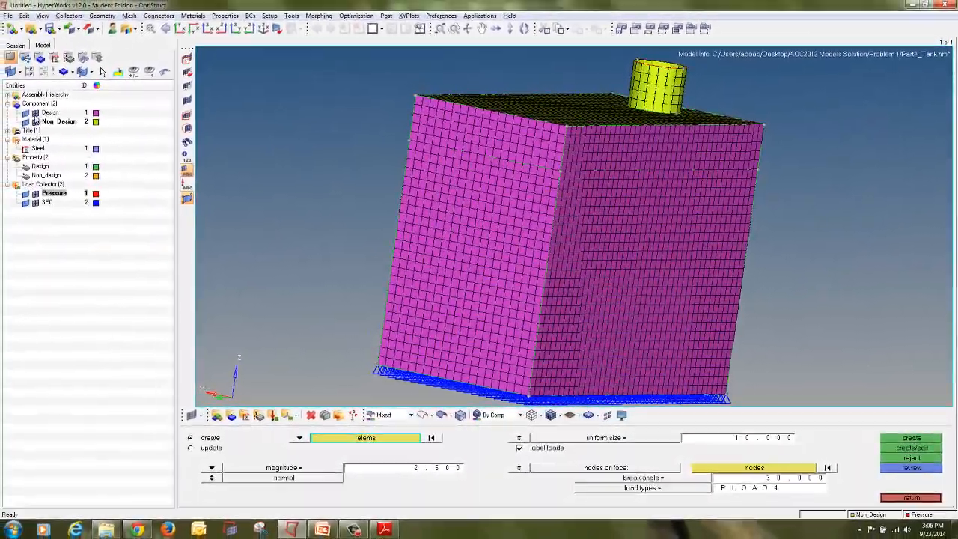
# Step: Hide and show the tank components and orbit and zoom to inspect the pressure load arrows on the inner walls, then leave the panel
pyautogui.click(35, 121)
pyautogui.click(35, 113)
pyautogui.click(27, 113)
pyautogui.moveTo(511, 149)
pyautogui.keyDown('ctrl'); pyautogui.mouseDown()
pyautogui.moveTo(483, 187)
pyautogui.moveTo(711, 142)
pyautogui.moveTo(713, 130)
pyautogui.moveTo(751, 172)
pyautogui.moveTo(657, 294)
pyautogui.moveTo(625, 290)
pyautogui.mouseUp(); pyautogui.keyUp('ctrl')
pyautogui.keyDown('ctrl'); pyautogui.moveTo(477, 198); pyautogui.dragTo(408, 206); pyautogui.keyUp('ctrl')
pyautogui.scroll(5, 430, 187)
pyautogui.scroll(5, 408, 206)
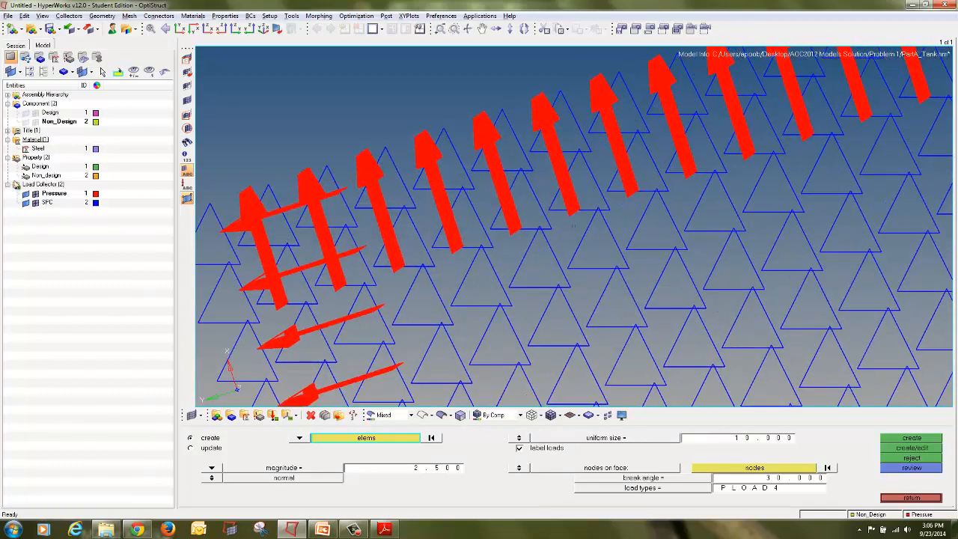
pyautogui.click(35, 204)
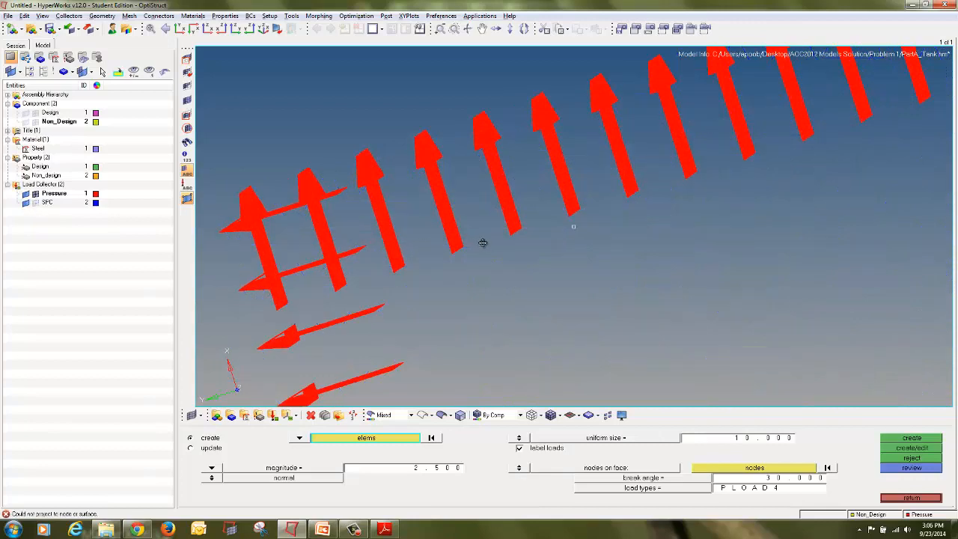
pyautogui.keyDown('ctrl'); pyautogui.moveTo(765, 108); pyautogui.dragTo(378, 248, button='right'); pyautogui.keyUp('ctrl')
pyautogui.scroll(-2, 382, 246)
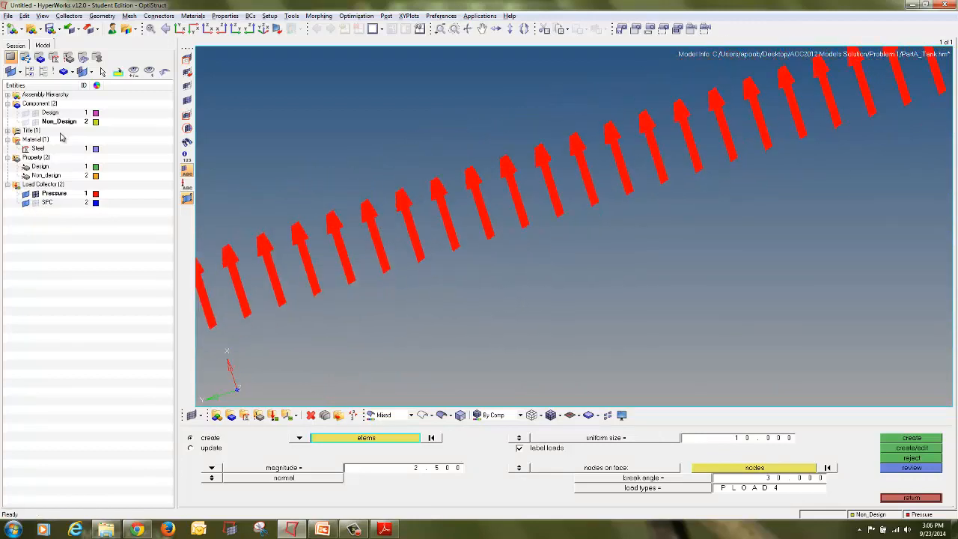
pyautogui.click(35, 122)
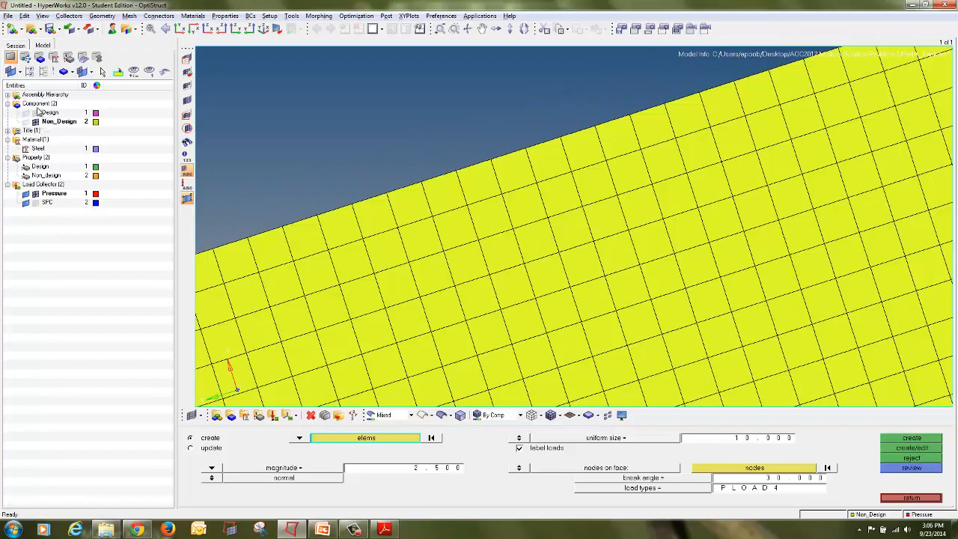
pyautogui.click(36, 122)
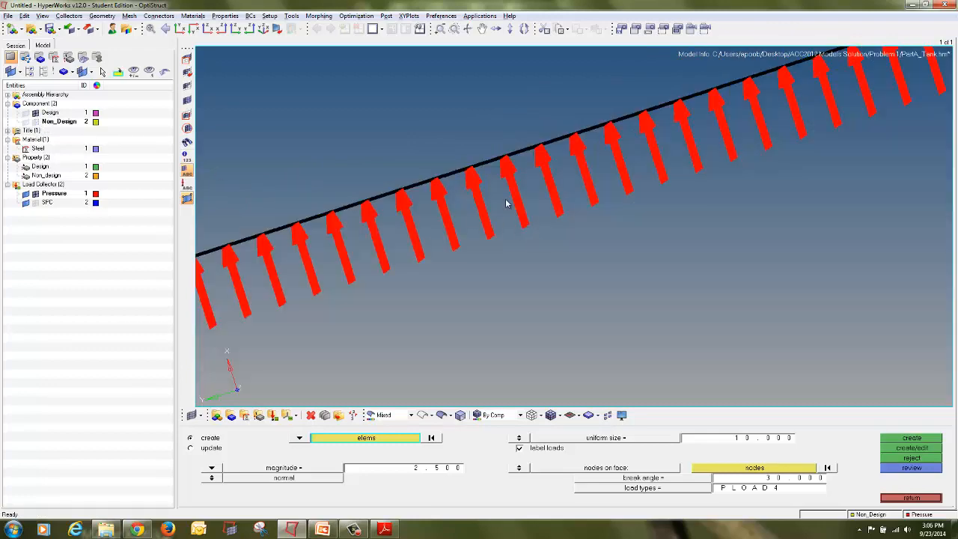
pyautogui.moveTo(513, 229)
pyautogui.keyDown('ctrl'); pyautogui.mouseDown()
pyautogui.moveTo(536, 227)
pyautogui.moveTo(511, 224)
pyautogui.mouseUp(); pyautogui.keyUp('ctrl')
pyautogui.keyDown('ctrl'); pyautogui.scroll(-2, 510, 225); pyautogui.keyUp('ctrl')
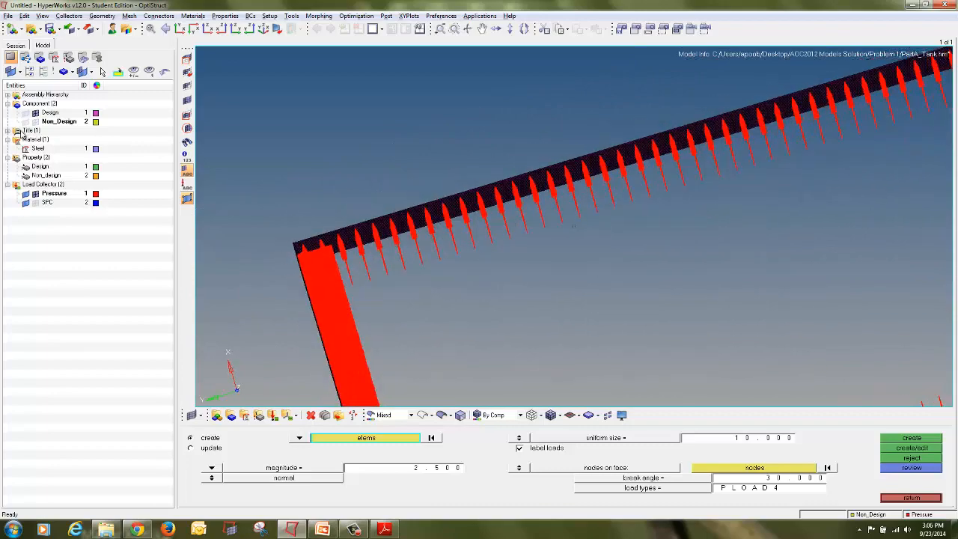
pyautogui.click(34, 121)
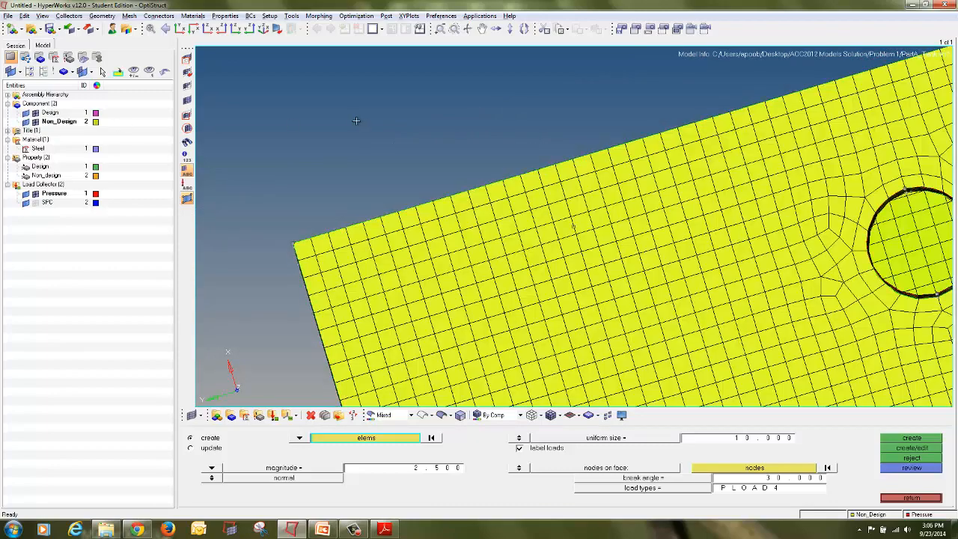
pyautogui.keyDown('ctrl'); pyautogui.scroll(-4, 357, 121); pyautogui.keyUp('ctrl')
pyautogui.keyDown('ctrl'); pyautogui.moveTo(380, 152); pyautogui.dragTo(496, 298); pyautogui.keyUp('ctrl')
pyautogui.keyDown('ctrl'); pyautogui.scroll(1, 495, 299); pyautogui.keyUp('ctrl')
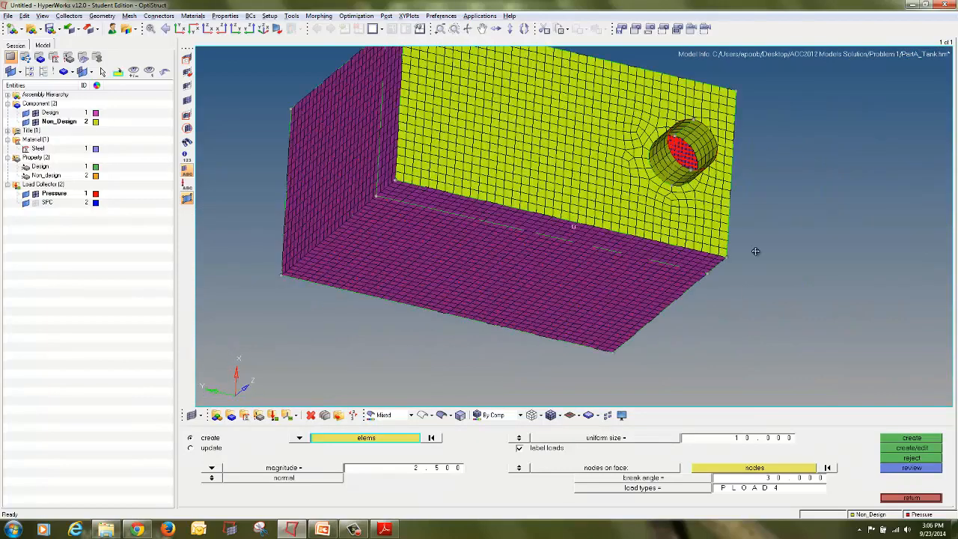
pyautogui.keyDown('ctrl'); pyautogui.moveTo(752, 264); pyautogui.dragTo(491, 50); pyautogui.keyUp('ctrl')
pyautogui.click(275, 30)
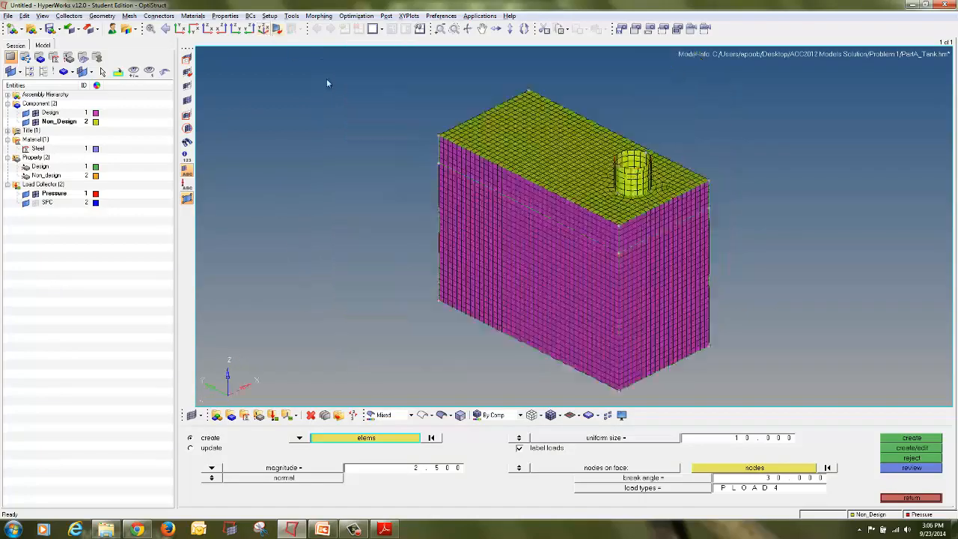
pyautogui.click(919, 499)
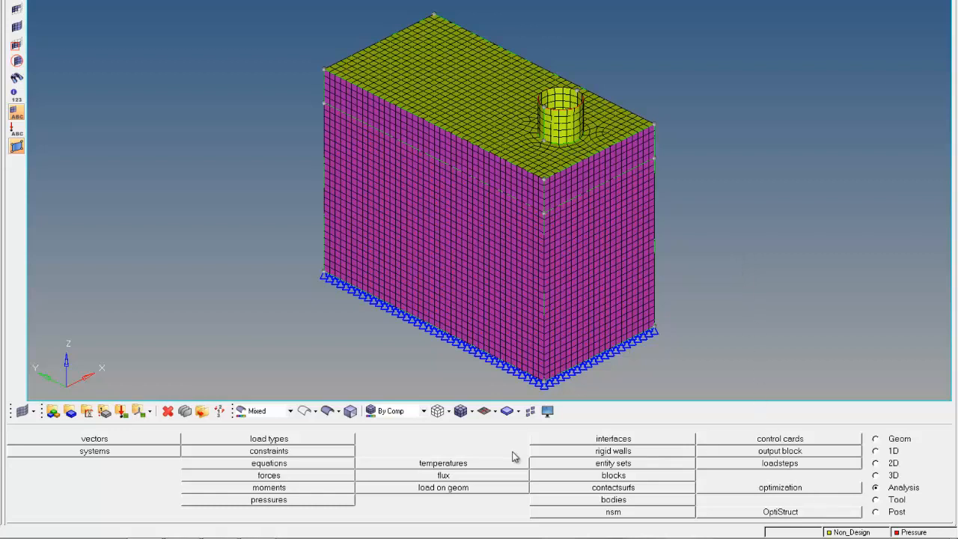
# Step: Open the load step panel for a load step named pressure_tank and set its type to linear static
pyautogui.moveTo(930, 482)
pyautogui.mouseDown()
pyautogui.moveTo(888, 476)
pyautogui.moveTo(880, 502)
pyautogui.moveTo(930, 485)
pyautogui.mouseUp()
pyautogui.moveTo(802, 453)
pyautogui.mouseDown()
pyautogui.moveTo(752, 467)
pyautogui.moveTo(813, 477)
pyautogui.moveTo(807, 464)
pyautogui.mouseUp()
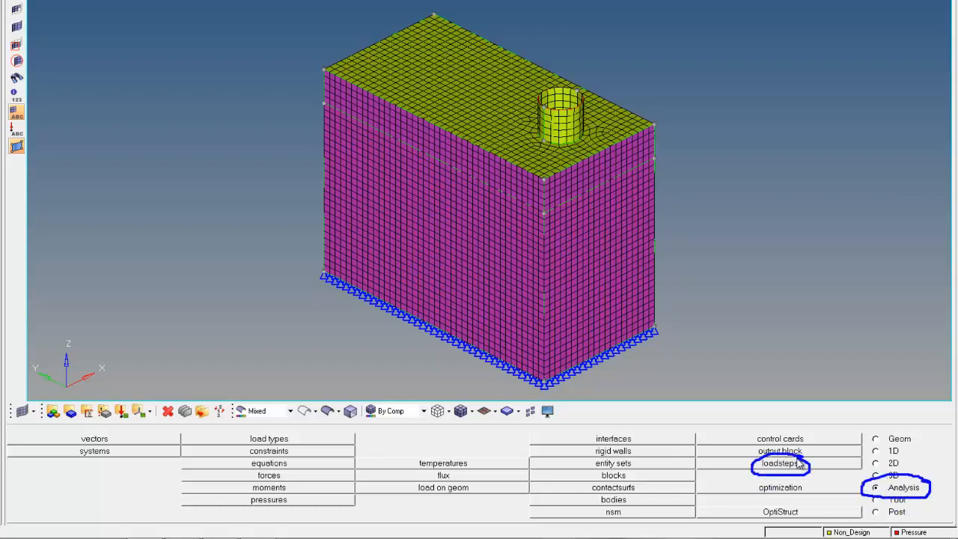
pyautogui.click(779, 463)
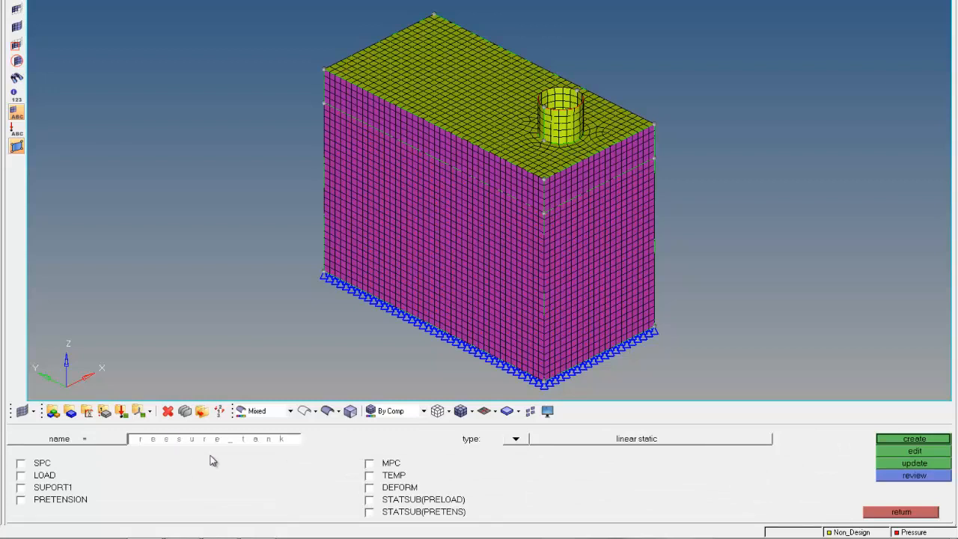
pyautogui.click(520, 439)
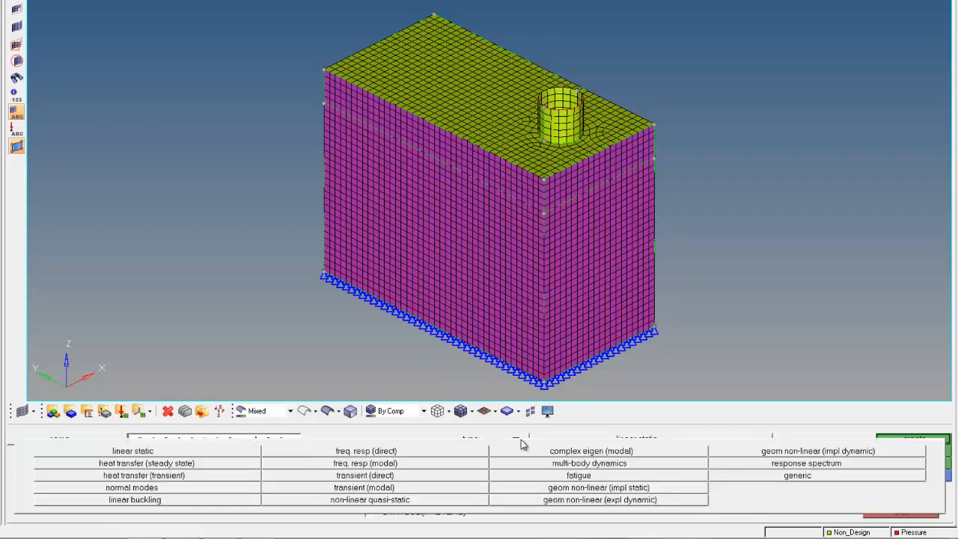
pyautogui.click(235, 451)
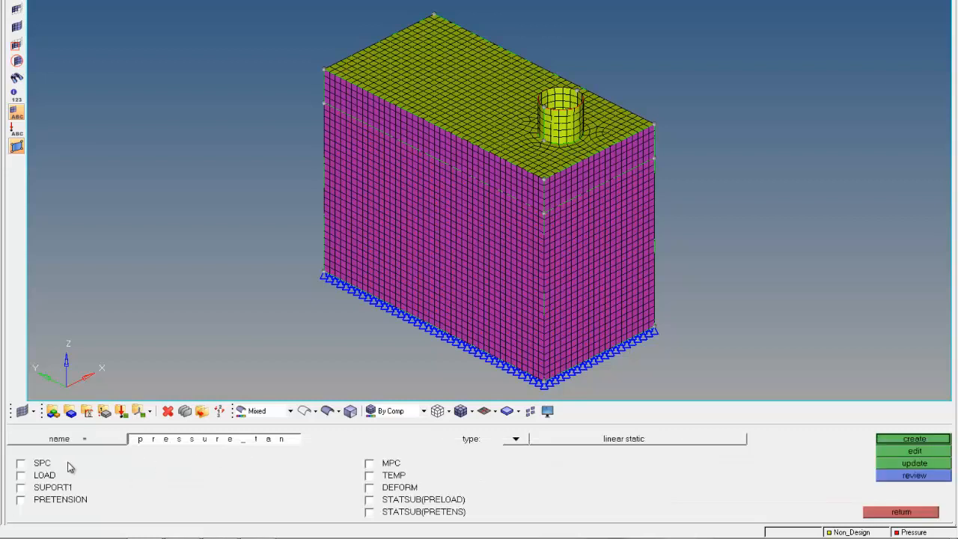
# Step: Assign the SPC collector as SPC and the Pressure collector as LOAD, then create the pressure_tank load step
pyautogui.click(32, 464)
pyautogui.click(34, 476)
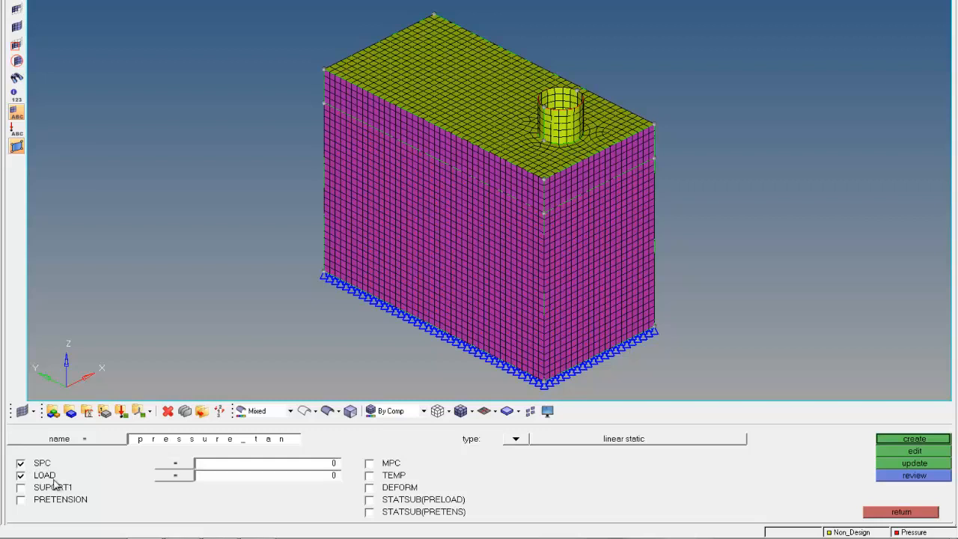
pyautogui.moveTo(69, 460)
pyautogui.mouseDown()
pyautogui.moveTo(11, 467)
pyautogui.moveTo(33, 494)
pyautogui.moveTo(71, 465)
pyautogui.mouseUp()
pyautogui.click(184, 462)
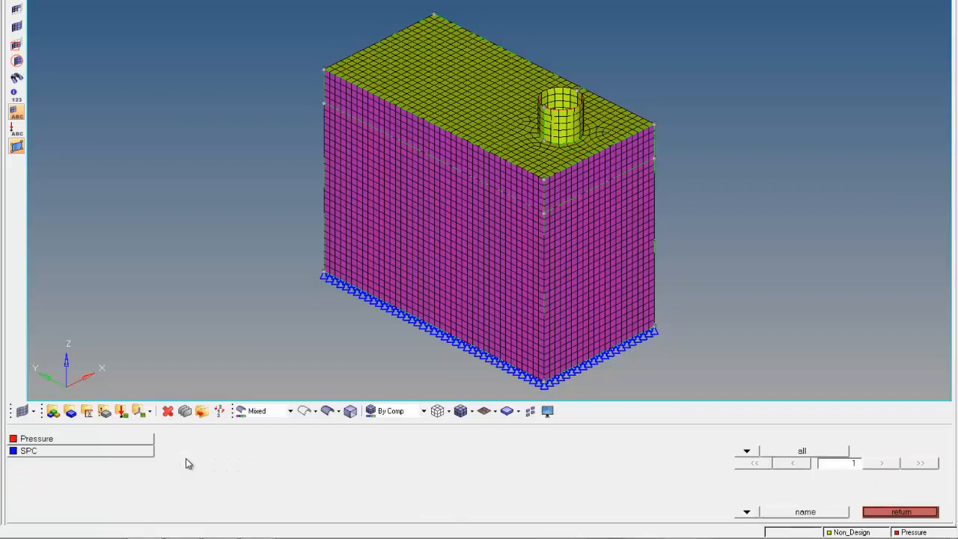
pyautogui.click(130, 451)
pyautogui.moveTo(191, 459)
pyautogui.mouseDown()
pyautogui.moveTo(158, 467)
pyautogui.moveTo(189, 471)
pyautogui.moveTo(186, 456)
pyautogui.mouseUp()
pyautogui.press('Escape')
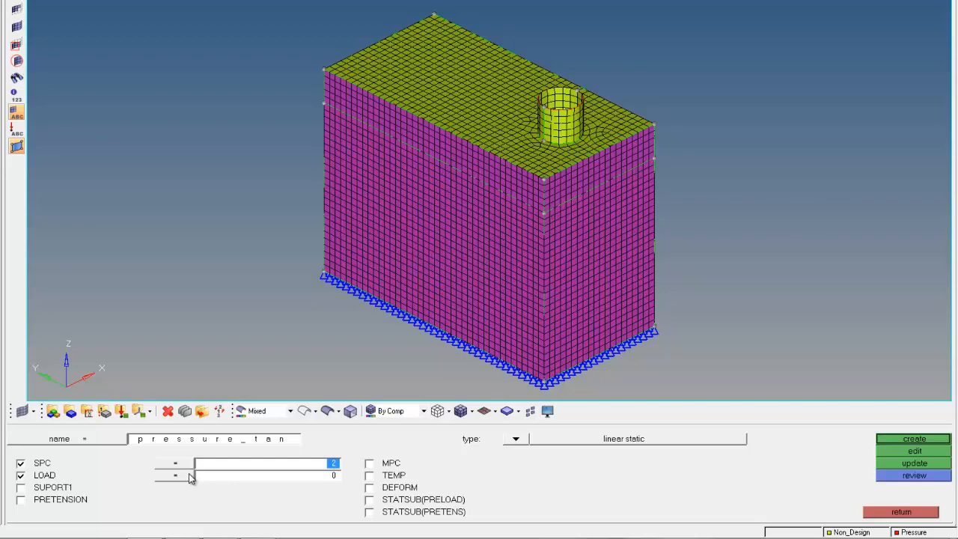
pyautogui.click(190, 477)
pyautogui.click(75, 440)
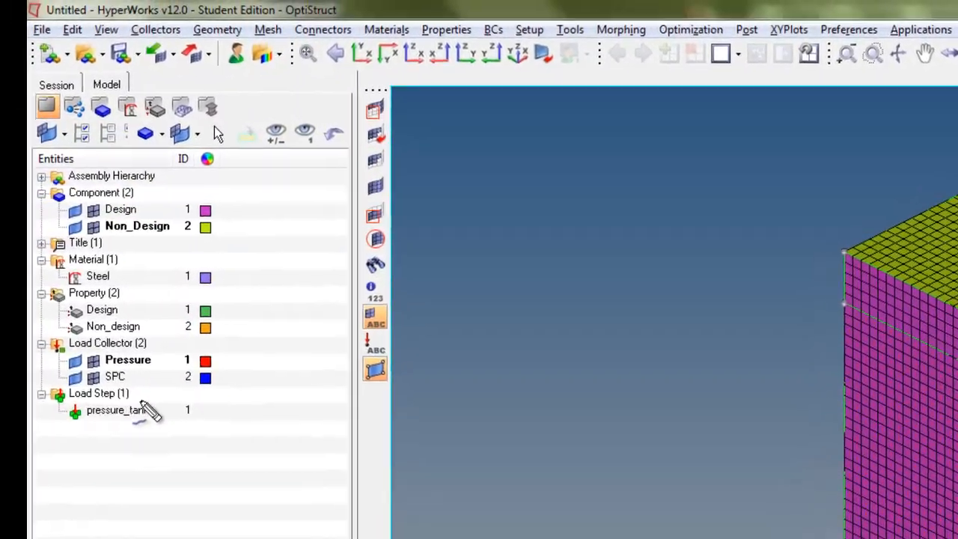
pyautogui.moveTo(140, 402)
pyautogui.mouseDown()
pyautogui.moveTo(161, 378)
pyautogui.moveTo(35, 383)
pyautogui.moveTo(148, 440)
pyautogui.moveTo(181, 385)
pyautogui.mouseUp()
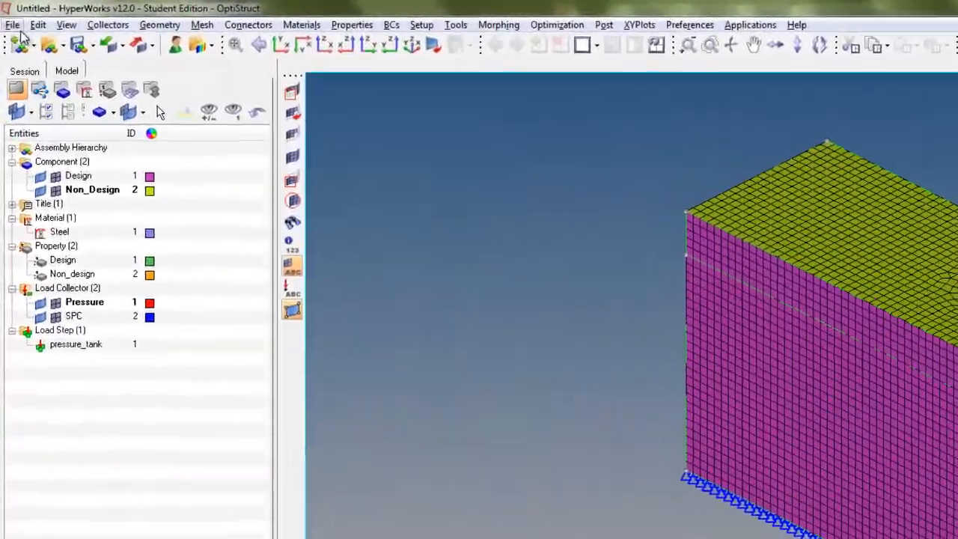
# Step: Start saving the model and create a new folder named solution, then open it
pyautogui.click(8, 16)
pyautogui.moveTo(78, 158)
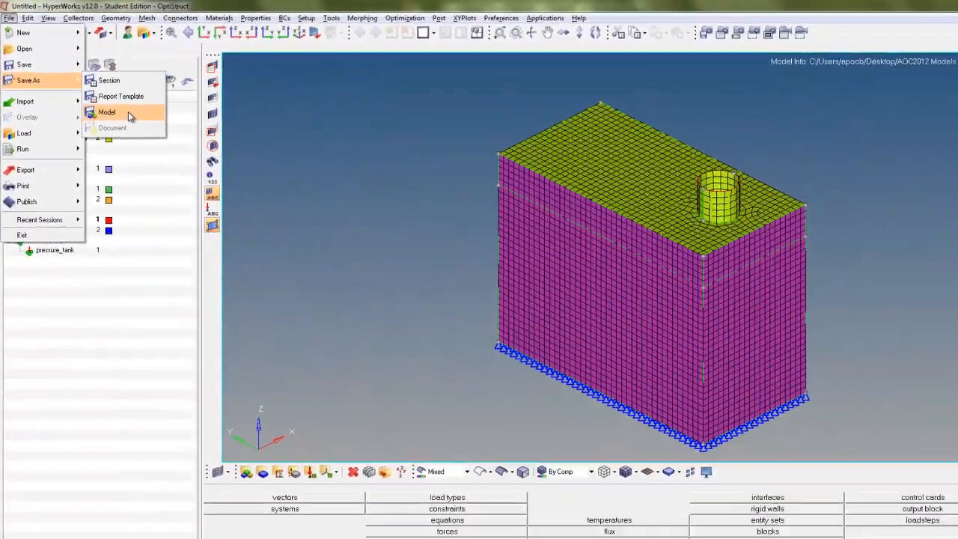
pyautogui.click(197, 174)
pyautogui.click(628, 71)
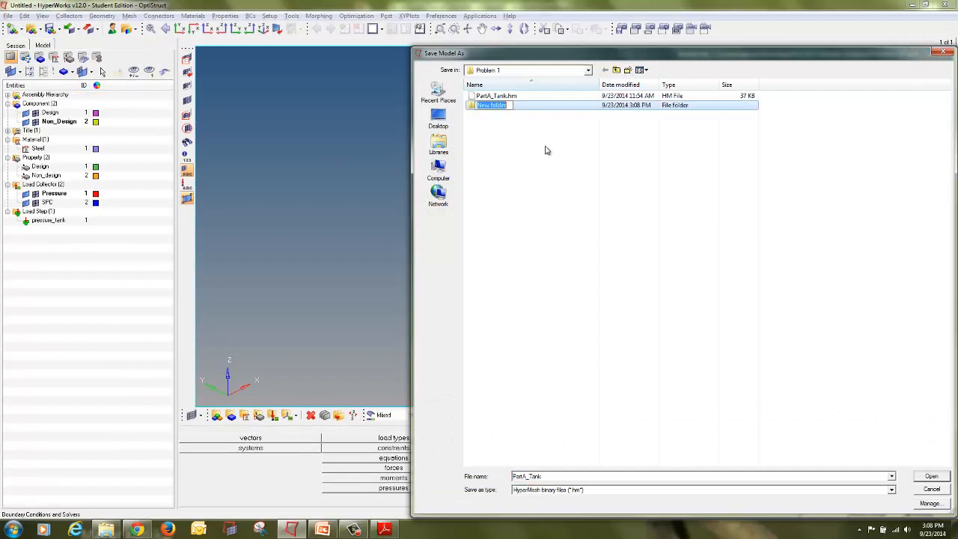
pyautogui.write('so')
pyautogui.press('Return')
pyautogui.press('Return')
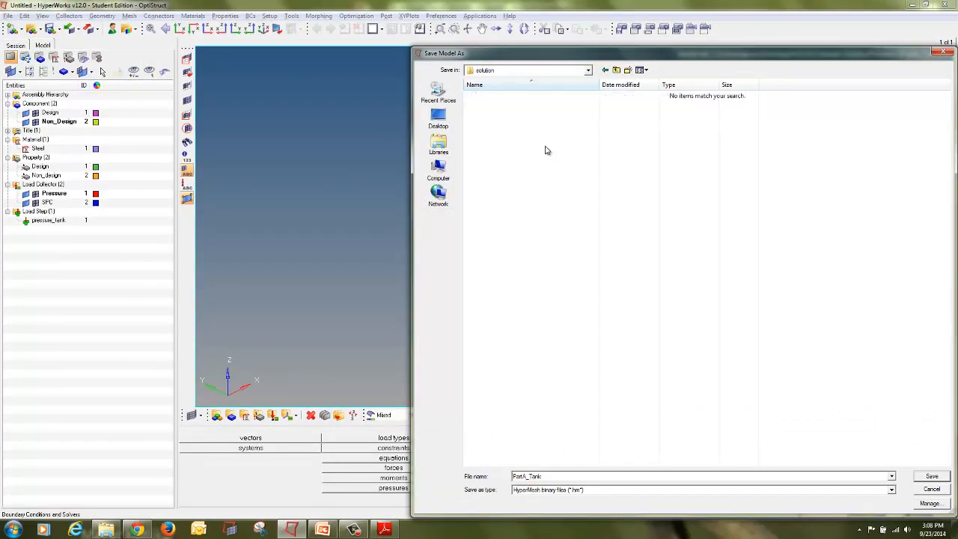
# Step: Create a Base_run folder inside solution and save the model there as PartA_Tank
pyautogui.click(627, 71)
pyautogui.write('Base_run')
pyautogui.press('Return')
pyautogui.press('Return')
pyautogui.click(932, 477)
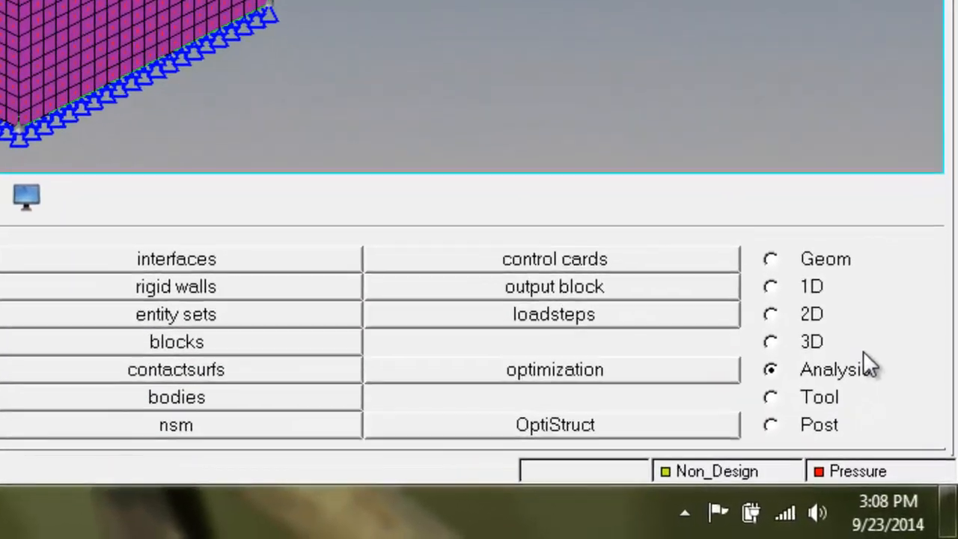
# Step: Open the OptiStruct solver panel and set export options to all and run options to analysis
pyautogui.hotkey('ctrl', 'shift', 'd')
pyautogui.moveTo(892, 378)
pyautogui.mouseDown()
pyautogui.moveTo(797, 383)
pyautogui.moveTo(792, 408)
pyautogui.mouseUp()
pyautogui.moveTo(732, 362)
pyautogui.mouseDown()
pyautogui.moveTo(879, 346)
pyautogui.moveTo(868, 322)
pyautogui.mouseUp()
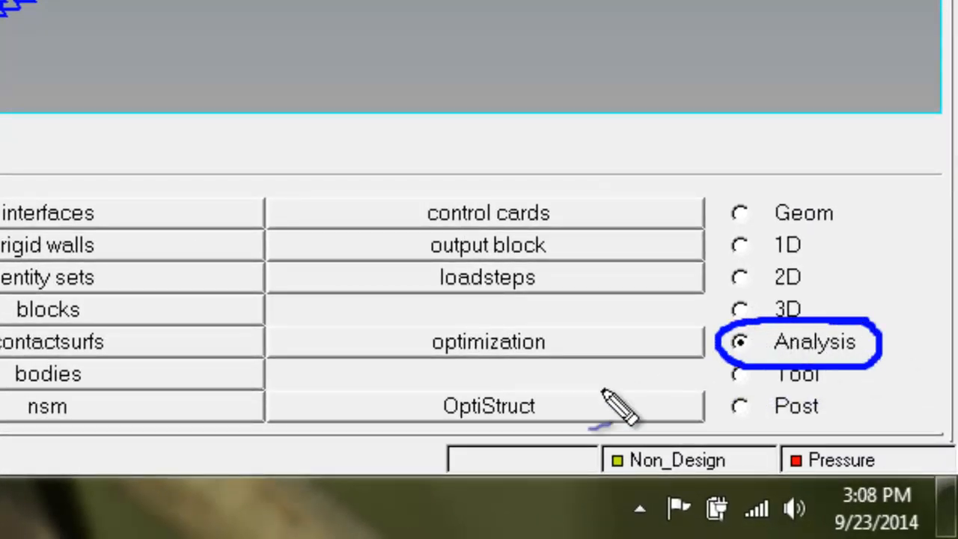
pyautogui.moveTo(550, 378); pyautogui.dragTo(418, 379)
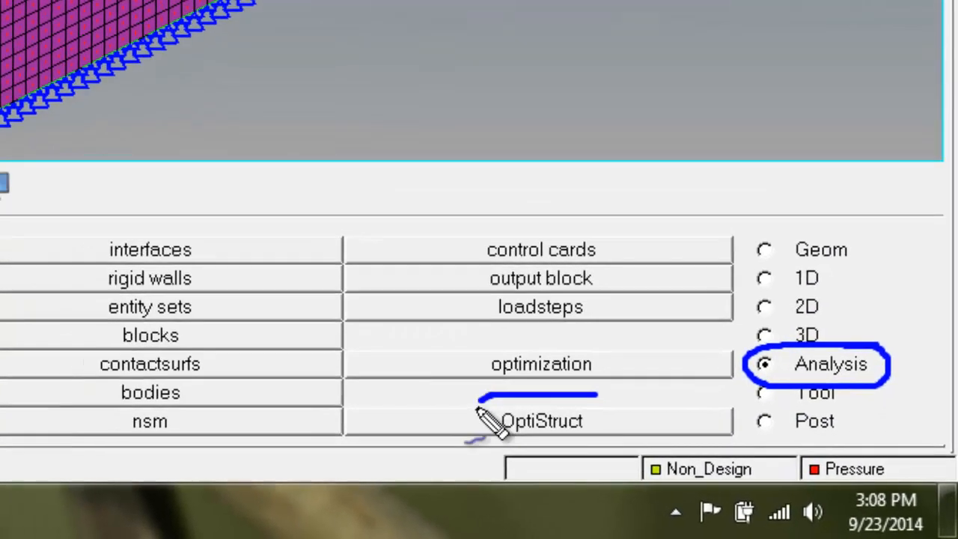
pyautogui.moveTo(477, 409)
pyautogui.mouseDown()
pyautogui.moveTo(600, 441)
pyautogui.moveTo(564, 402)
pyautogui.mouseUp()
pyautogui.press('Escape')
pyautogui.click(571, 424)
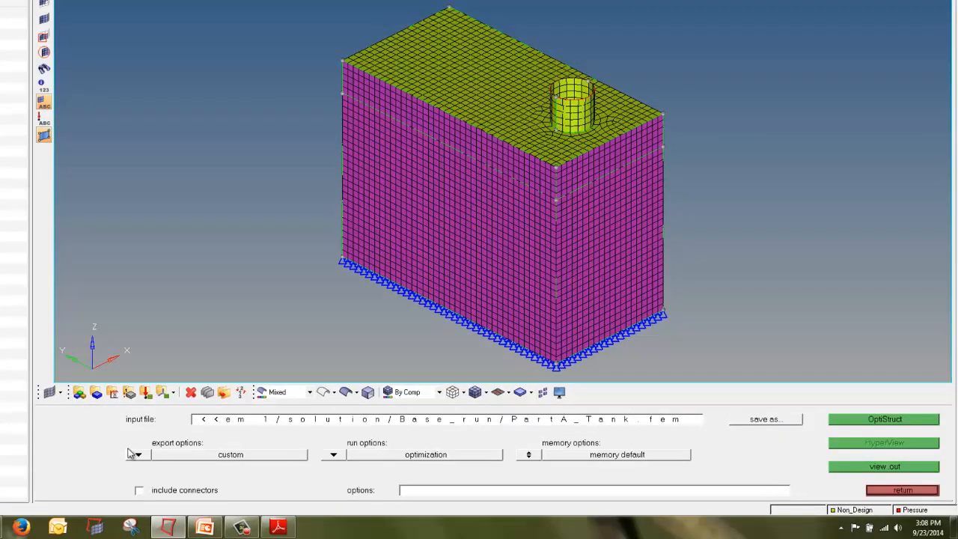
pyautogui.moveTo(247, 435)
pyautogui.mouseDown()
pyautogui.moveTo(179, 435)
pyautogui.moveTo(133, 479)
pyautogui.moveTo(325, 473)
pyautogui.moveTo(229, 442)
pyautogui.mouseUp()
pyautogui.moveTo(404, 433)
pyautogui.mouseDown()
pyautogui.moveTo(378, 434)
pyautogui.moveTo(359, 479)
pyautogui.moveTo(524, 477)
pyautogui.moveTo(389, 433)
pyautogui.mouseUp()
pyautogui.moveTo(642, 442)
pyautogui.mouseDown()
pyautogui.moveTo(592, 438)
pyautogui.moveTo(517, 468)
pyautogui.mouseUp()
pyautogui.moveTo(608, 477)
pyautogui.mouseDown()
pyautogui.moveTo(676, 453)
pyautogui.moveTo(643, 440)
pyautogui.mouseUp()
pyautogui.press('Escape')
pyautogui.click(138, 455)
pyautogui.click(147, 450)
pyautogui.click(333, 455)
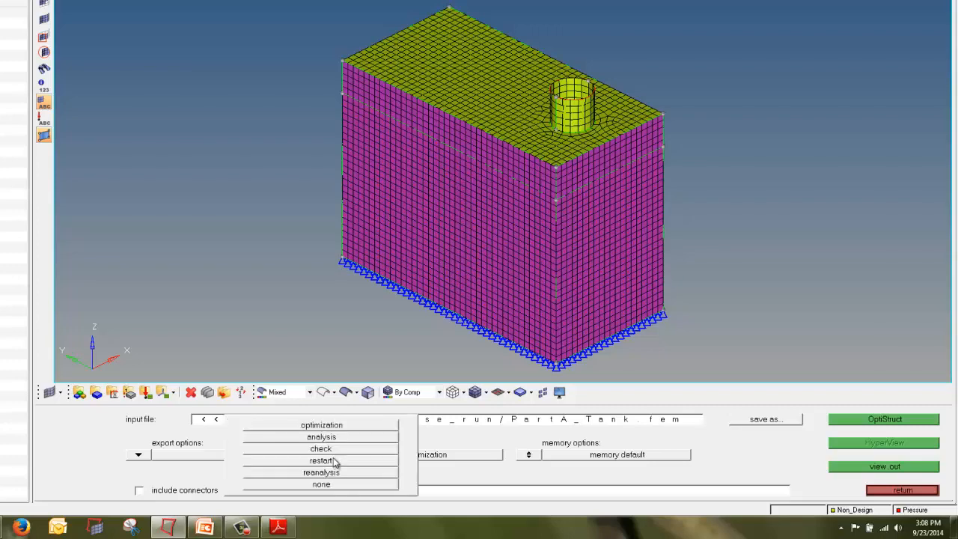
pyautogui.click(322, 437)
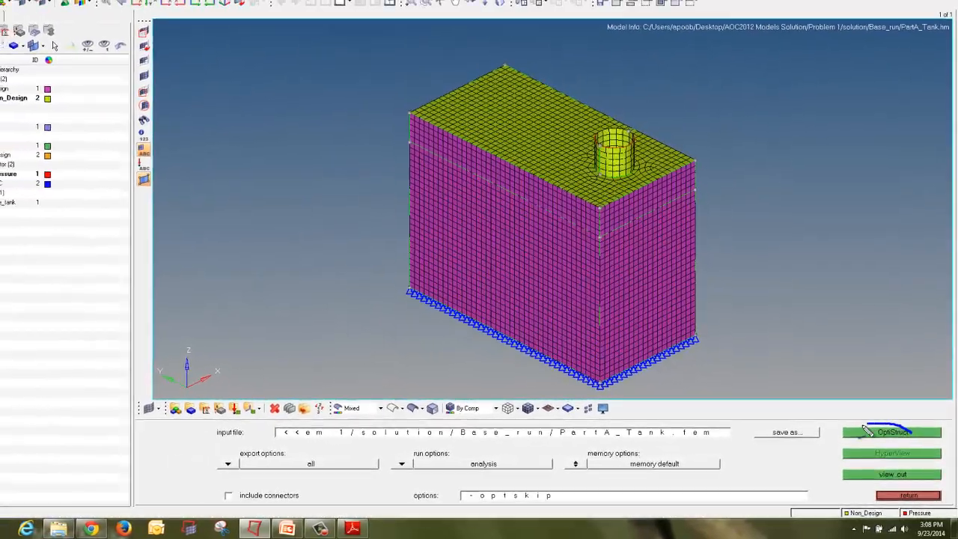
# Step: Run the OptiStruct analysis, check the solver log, and open the results
pyautogui.click(889, 432)
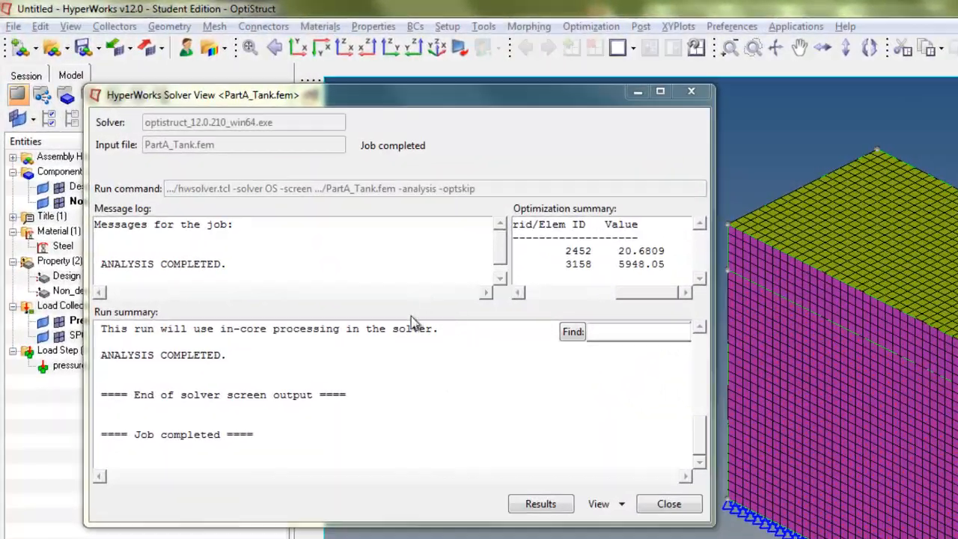
pyautogui.moveTo(249, 233)
pyautogui.mouseDown()
pyautogui.moveTo(161, 208)
pyautogui.moveTo(96, 283)
pyautogui.moveTo(246, 253)
pyautogui.mouseUp()
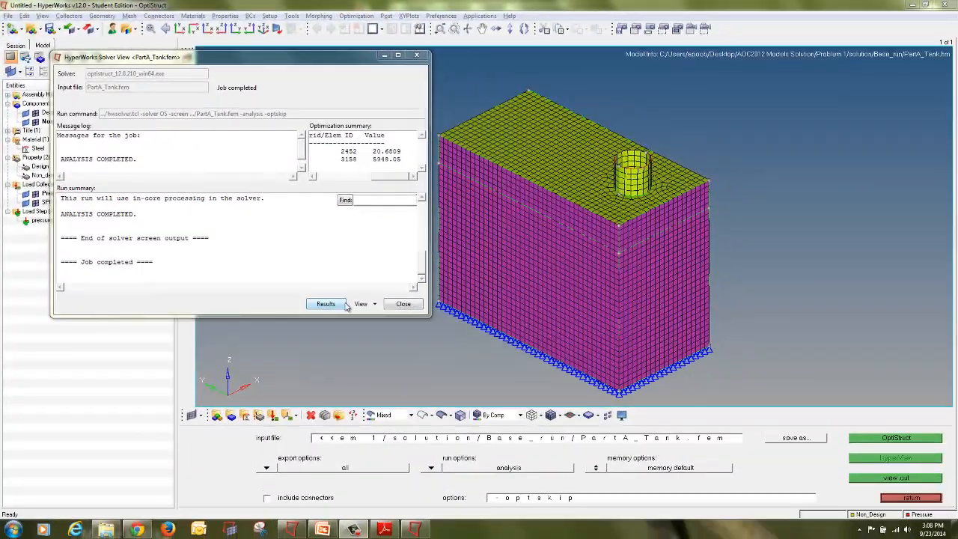
pyautogui.moveTo(344, 296)
pyautogui.mouseDown()
pyautogui.moveTo(329, 289)
pyautogui.moveTo(299, 309)
pyautogui.moveTo(354, 317)
pyautogui.mouseUp()
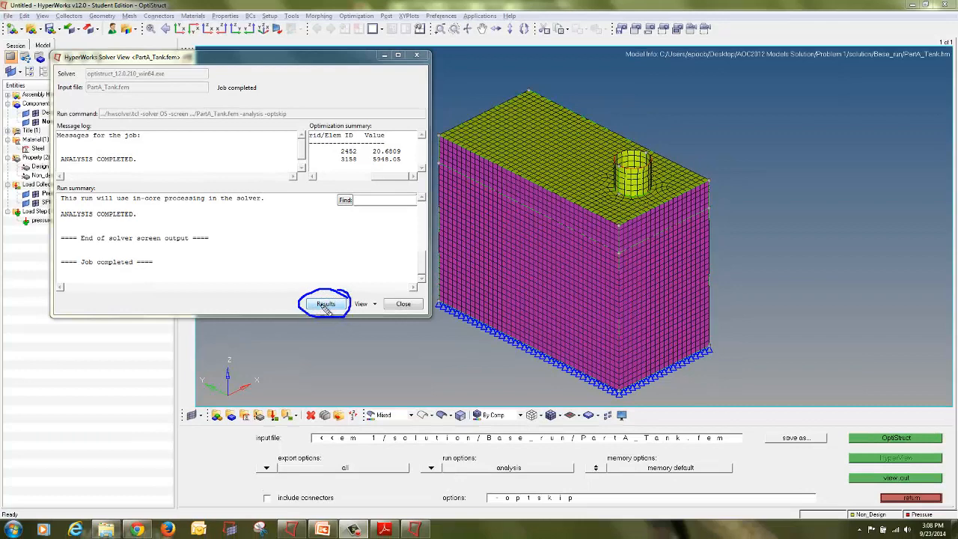
pyautogui.press('Escape')
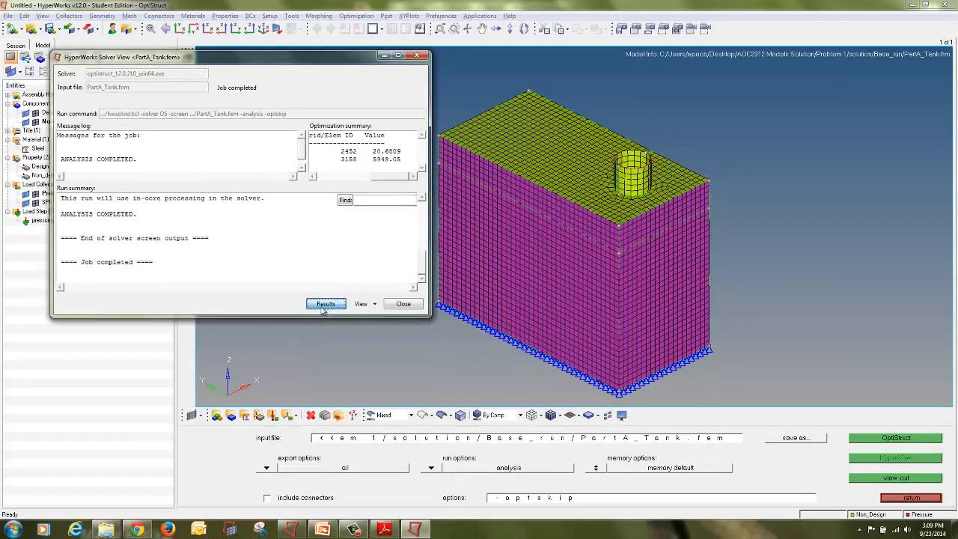
pyautogui.click(404, 303)
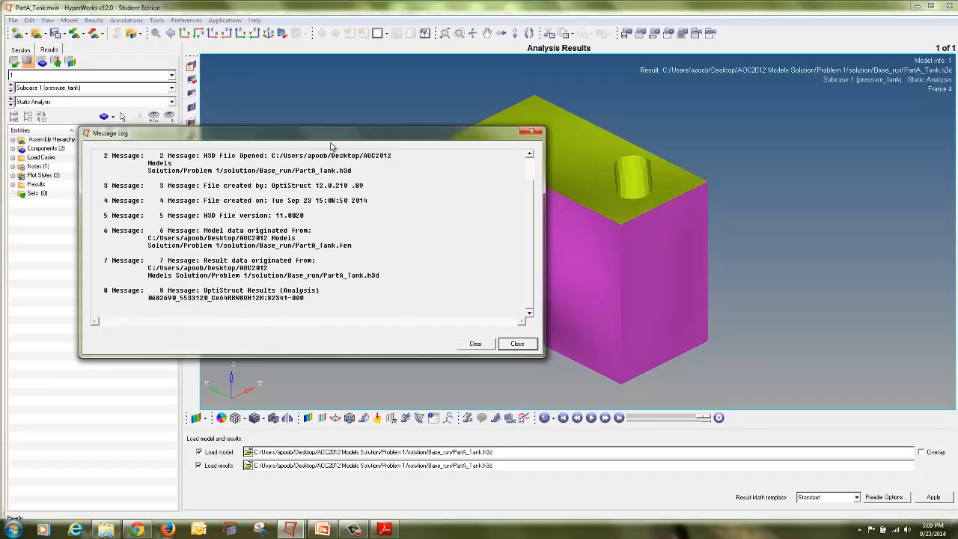
# Step: Close the message log and display a displacement magnitude contour of the results
pyautogui.moveTo(137, 126)
pyautogui.mouseDown()
pyautogui.moveTo(85, 126)
pyautogui.moveTo(161, 144)
pyautogui.moveTo(111, 126)
pyautogui.mouseUp()
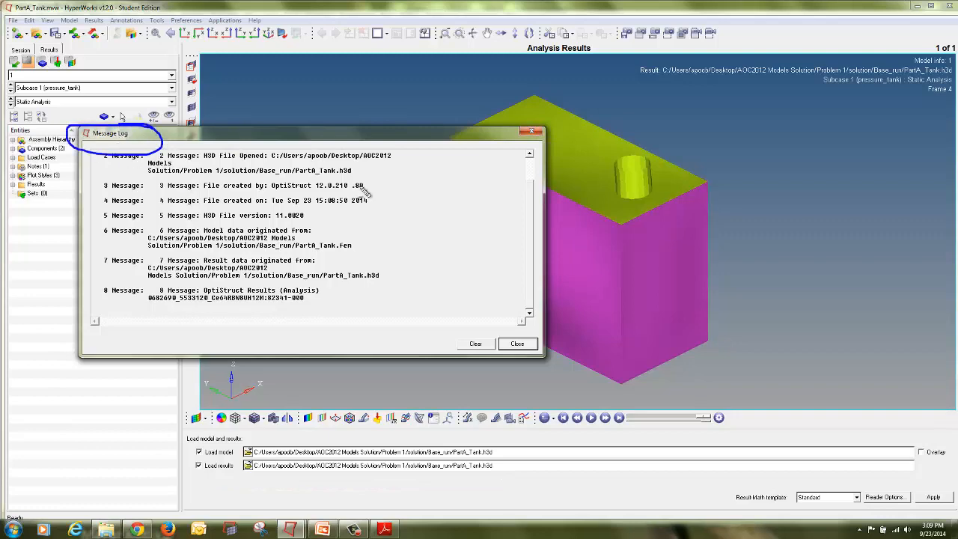
pyautogui.click(531, 131)
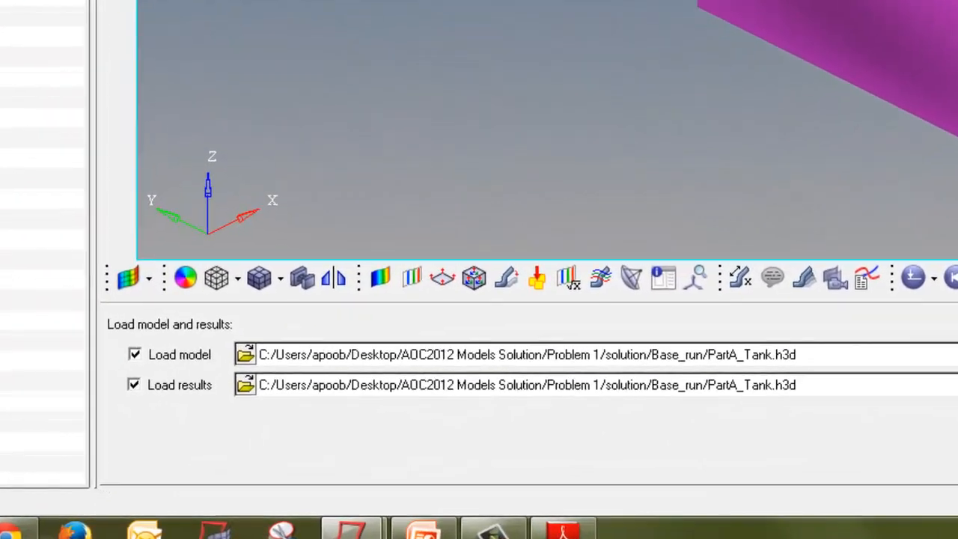
pyautogui.click(368, 325)
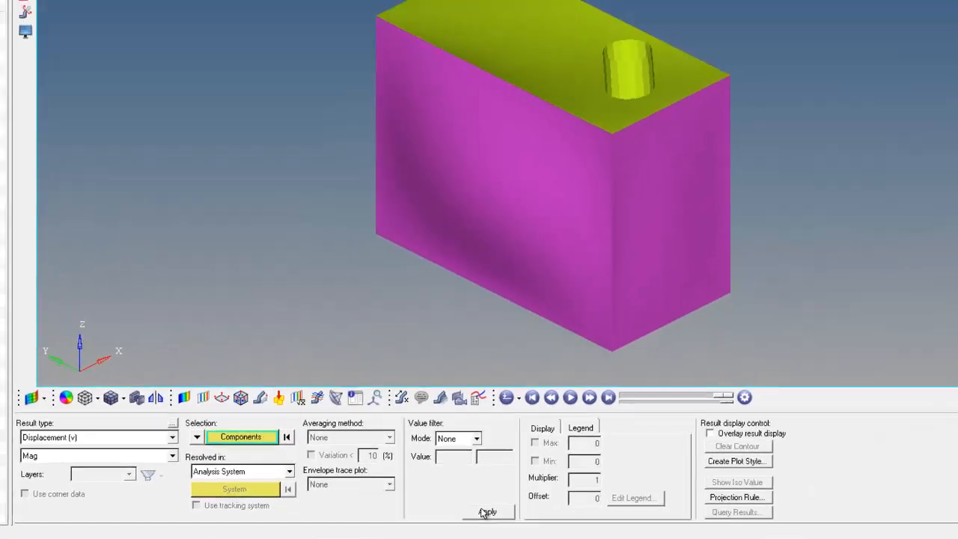
pyautogui.click(442, 516)
# Step: Add a static min/max measure that labels the node of maximum displacement
pyautogui.moveTo(554, 182)
pyautogui.keyDown('ctrl'); pyautogui.mouseDown()
pyautogui.moveTo(753, 75)
pyautogui.moveTo(757, 47)
pyautogui.mouseUp(); pyautogui.keyUp('ctrl')
pyautogui.click(363, 414)
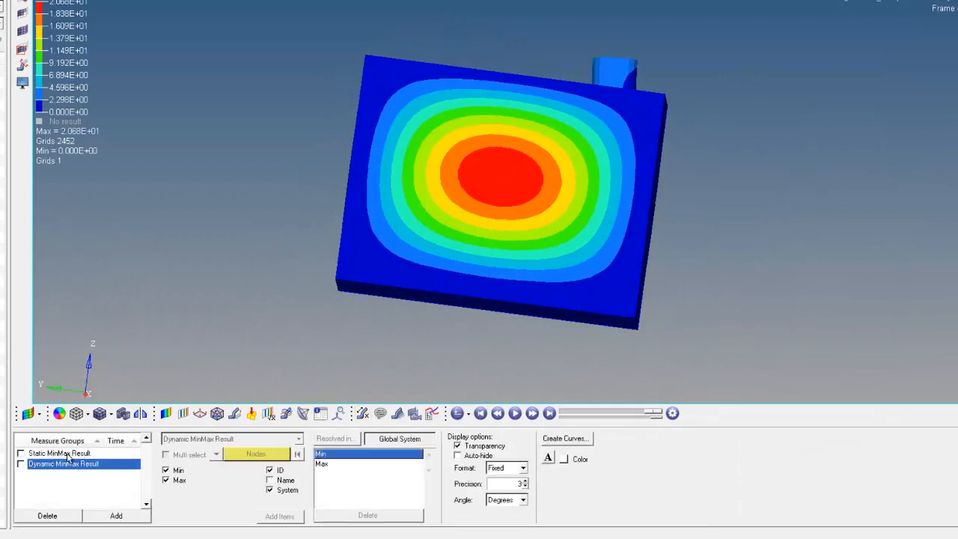
pyautogui.click(21, 453)
pyautogui.click(167, 471)
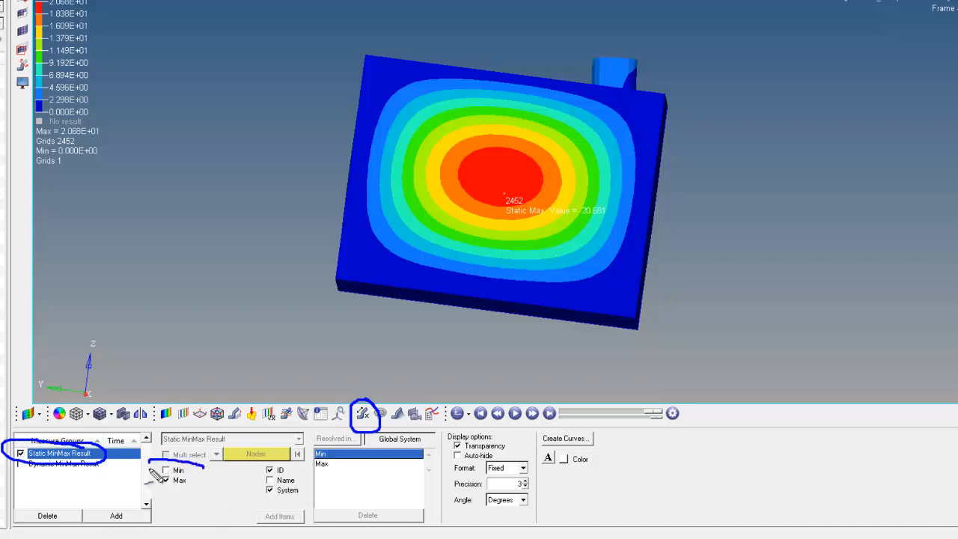
pyautogui.press('Escape')
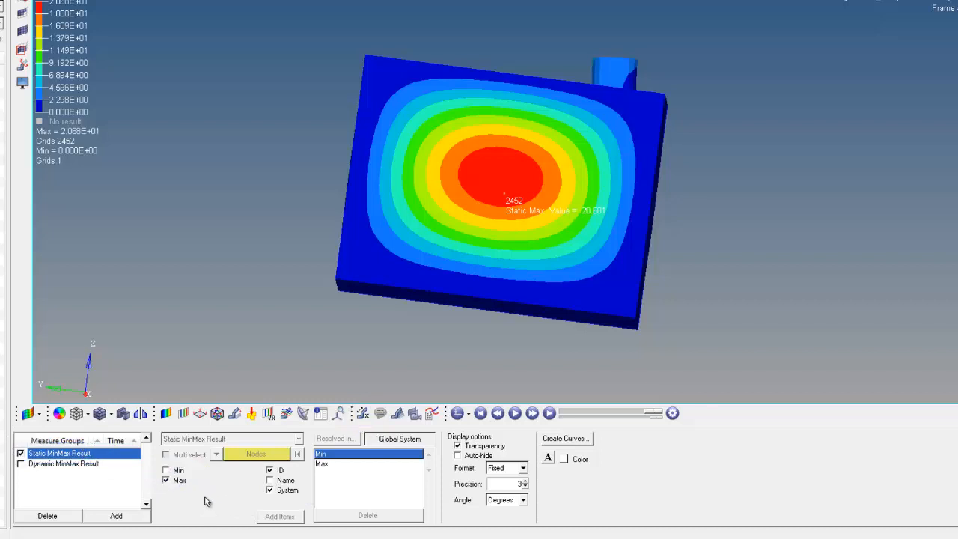
# Step: Examine the displacement contour around the maximum from several viewing angles
pyautogui.hotkey('ctrl', 'shift', 'd')
pyautogui.moveTo(175, 405)
pyautogui.mouseDown()
pyautogui.moveTo(160, 409)
pyautogui.moveTo(175, 428)
pyautogui.moveTo(155, 422)
pyautogui.mouseUp()
pyautogui.press('Escape')
pyautogui.click(166, 414)
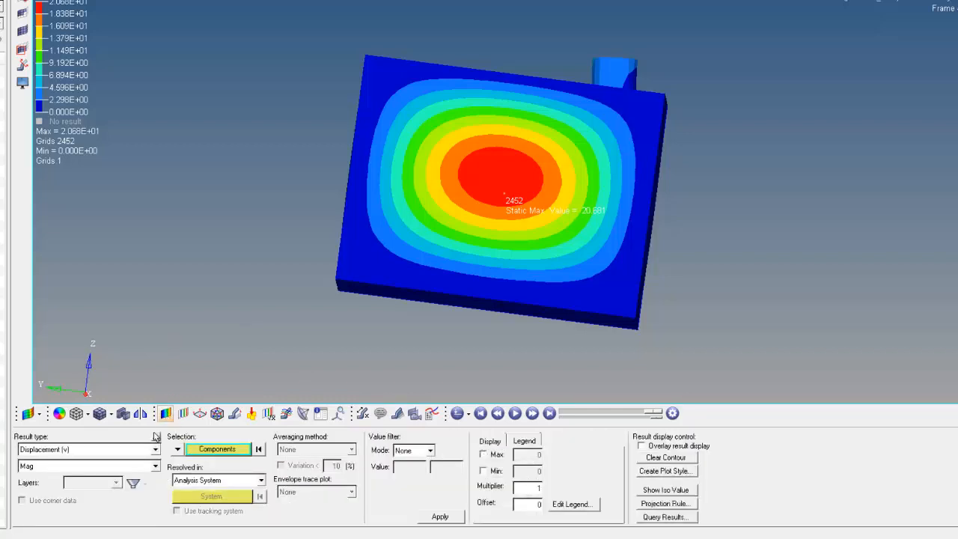
pyautogui.click(455, 516)
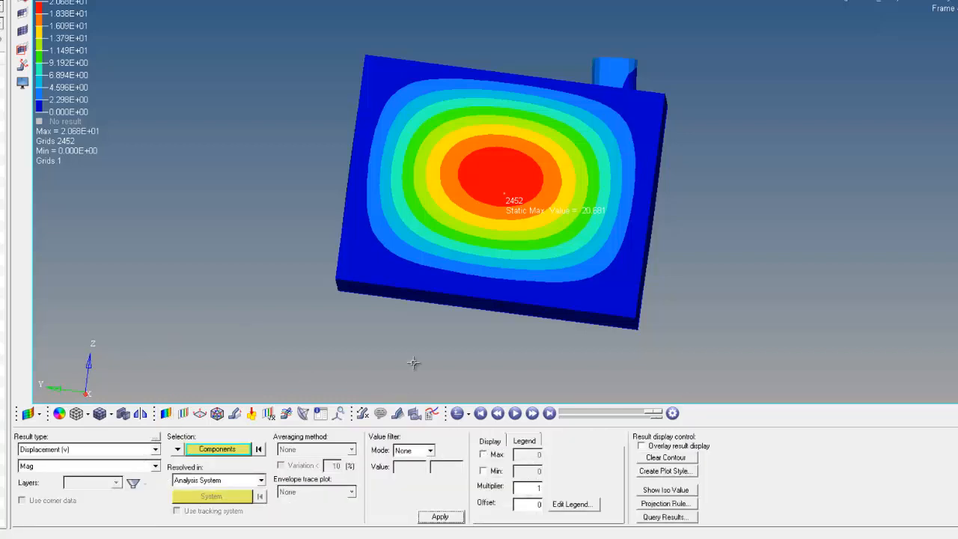
pyautogui.keyDown('ctrl'); pyautogui.moveTo(379, 180); pyautogui.dragTo(645, 230); pyautogui.keyUp('ctrl')
pyautogui.keyDown('ctrl'); pyautogui.moveTo(498, 185); pyautogui.dragTo(580, 240); pyautogui.keyUp('ctrl')
pyautogui.moveTo(624, 191)
pyautogui.mouseDown()
pyautogui.moveTo(607, 192)
pyautogui.moveTo(599, 236)
pyautogui.moveTo(687, 240)
pyautogui.moveTo(699, 199)
pyautogui.moveTo(620, 189)
pyautogui.mouseUp()
pyautogui.press('Escape')
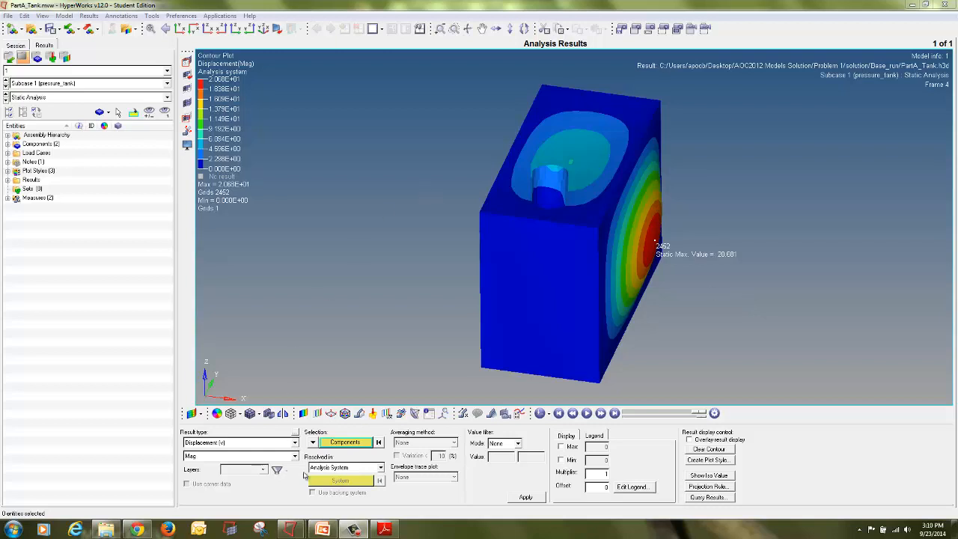
# Step: Return to the finite element model and open the topography optimization panel
pyautogui.moveTo(299, 529)
pyautogui.click(240, 503)
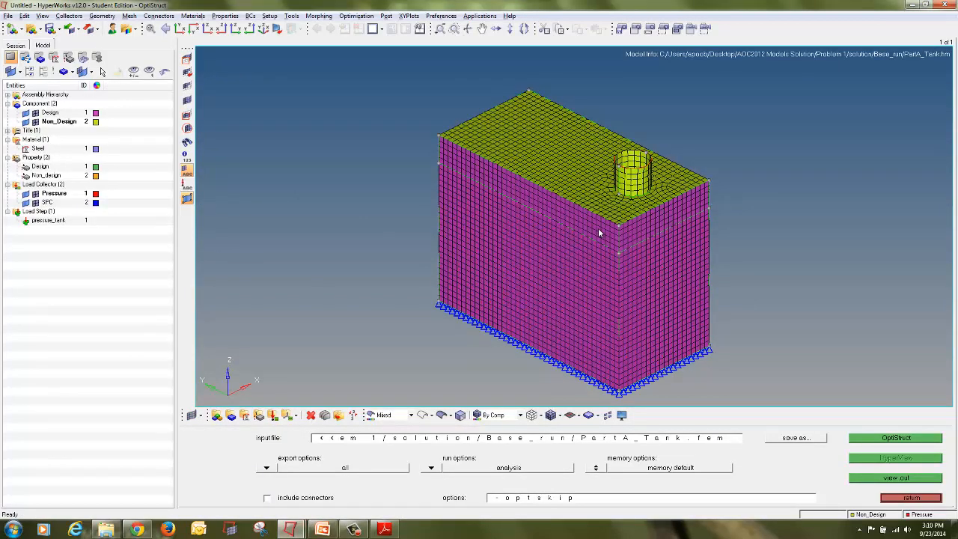
pyautogui.click(932, 499)
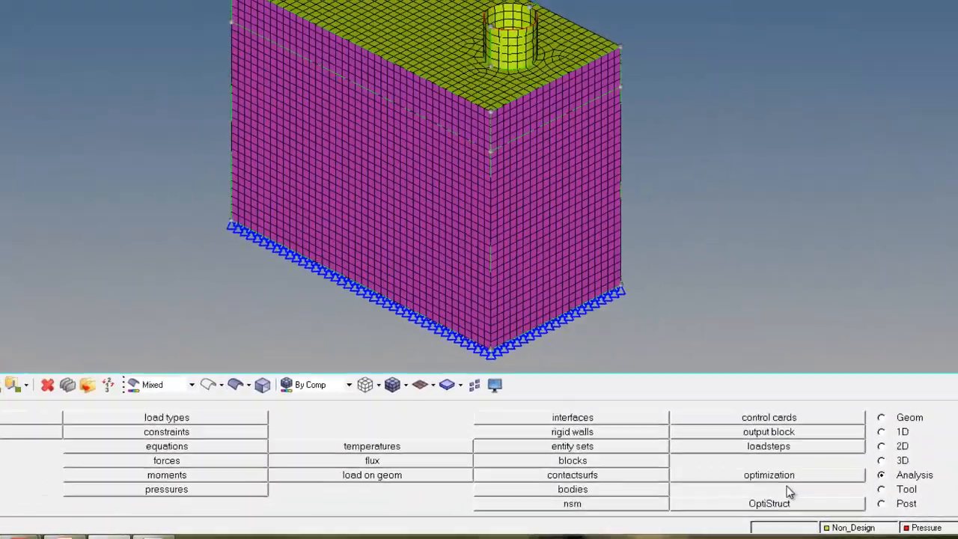
pyautogui.click(622, 425)
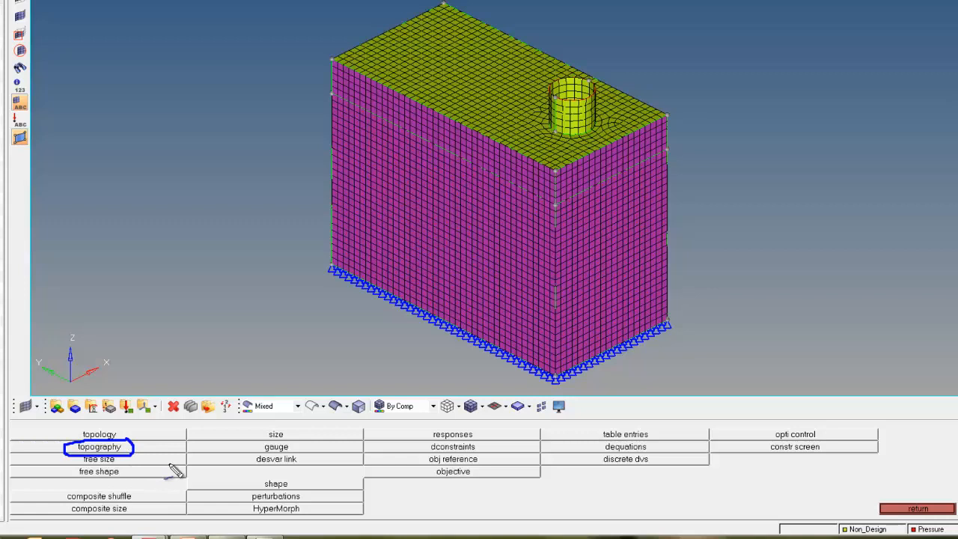
pyautogui.click(128, 449)
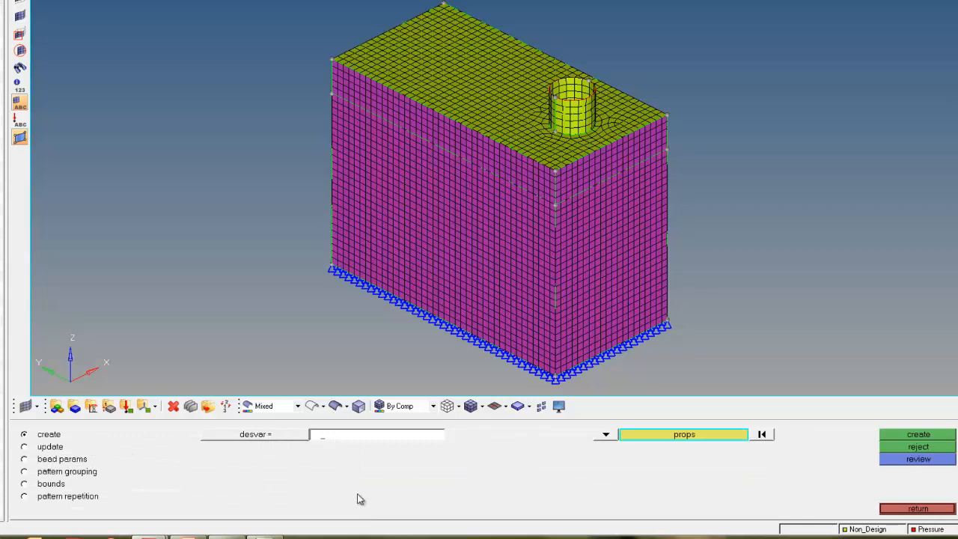
# Step: Create a topography design variable named Topo on the Design property
pyautogui.write('To')
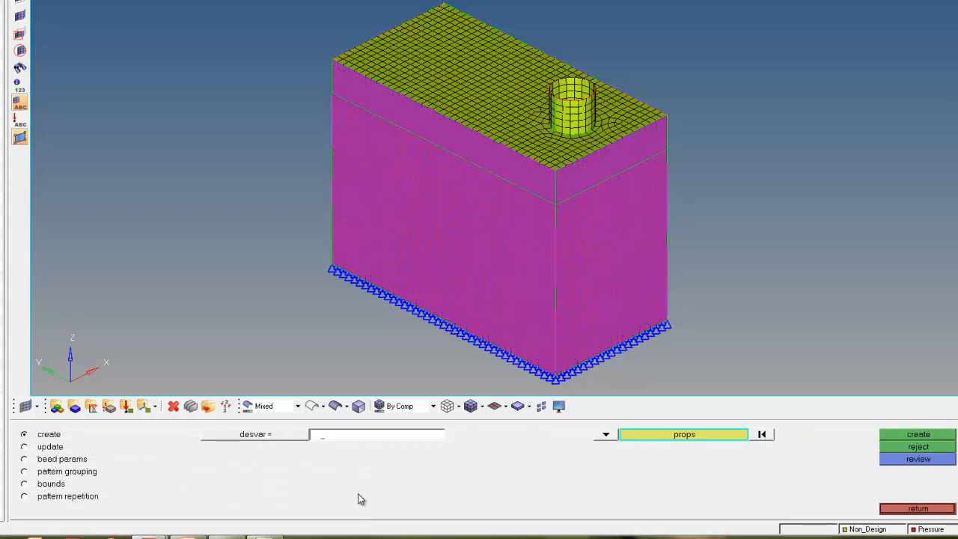
pyautogui.write('po')
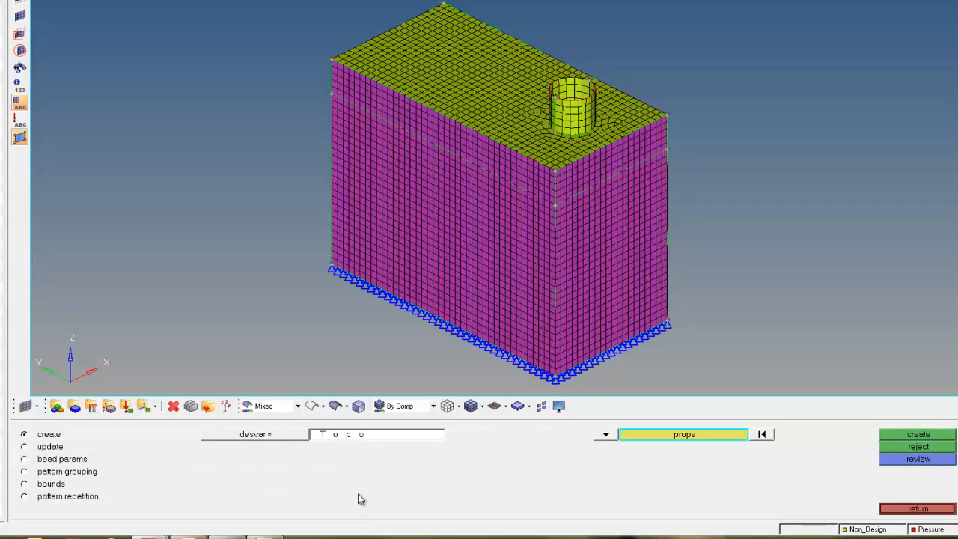
pyautogui.click(683, 435)
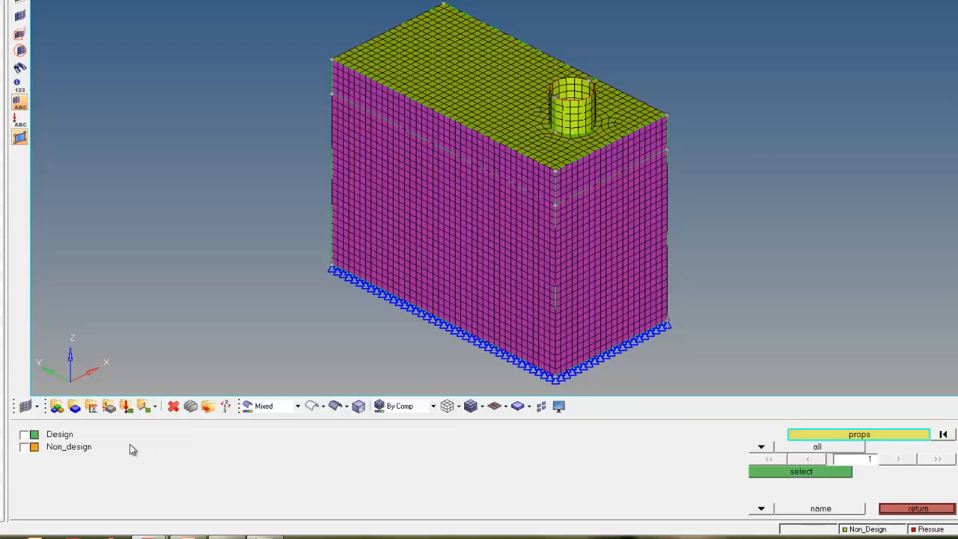
pyautogui.click(66, 437)
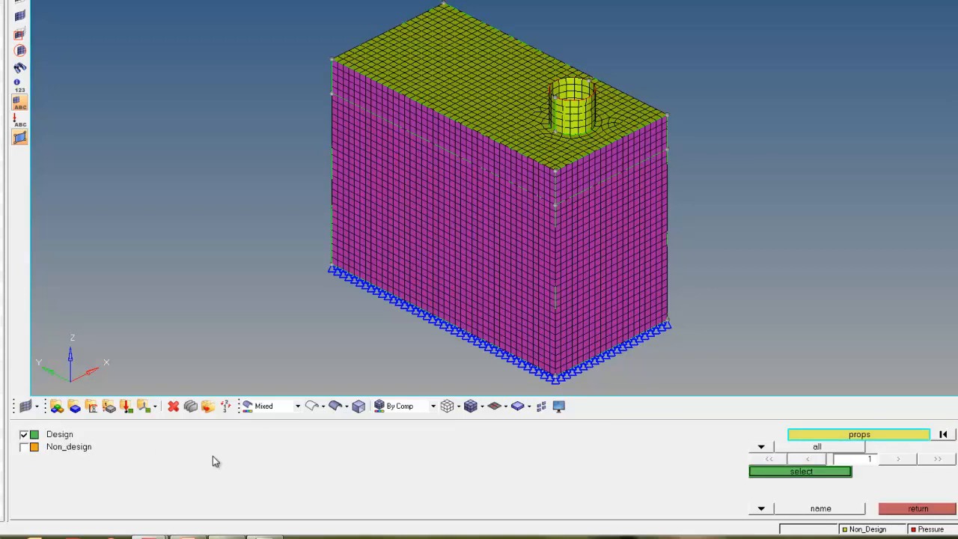
pyautogui.click(767, 477)
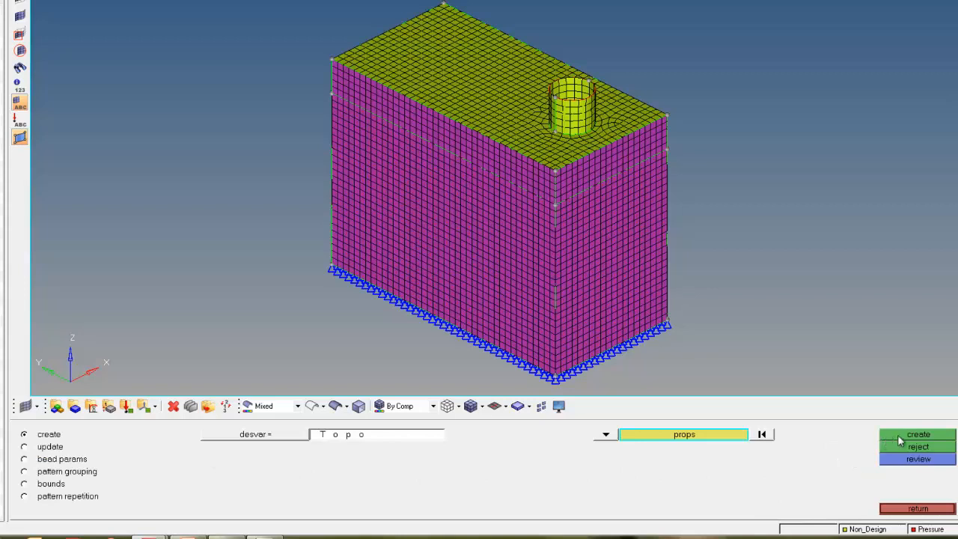
pyautogui.moveTo(951, 428)
pyautogui.mouseDown()
pyautogui.moveTo(899, 440)
pyautogui.moveTo(929, 426)
pyautogui.mouseUp()
# Step: Open the bead parameters for Topo and set the minimum width to 10
pyautogui.press('Escape')
pyautogui.moveTo(85, 454)
pyautogui.mouseDown()
pyautogui.moveTo(16, 466)
pyautogui.moveTo(75, 479)
pyautogui.moveTo(102, 460)
pyautogui.moveTo(94, 451)
pyautogui.mouseUp()
pyautogui.press('Escape')
pyautogui.click(63, 459)
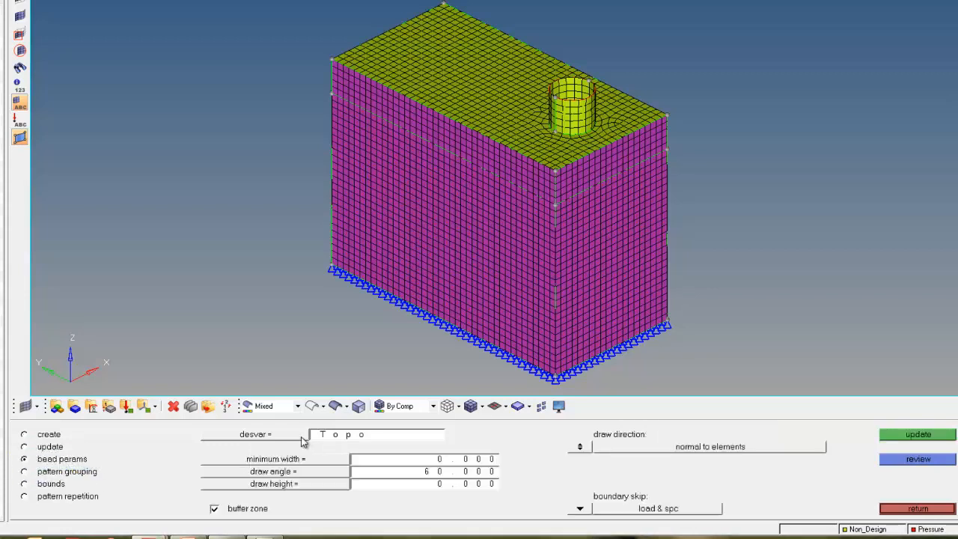
pyautogui.click(303, 440)
pyautogui.click(75, 437)
pyautogui.moveTo(389, 462); pyautogui.dragTo(528, 470)
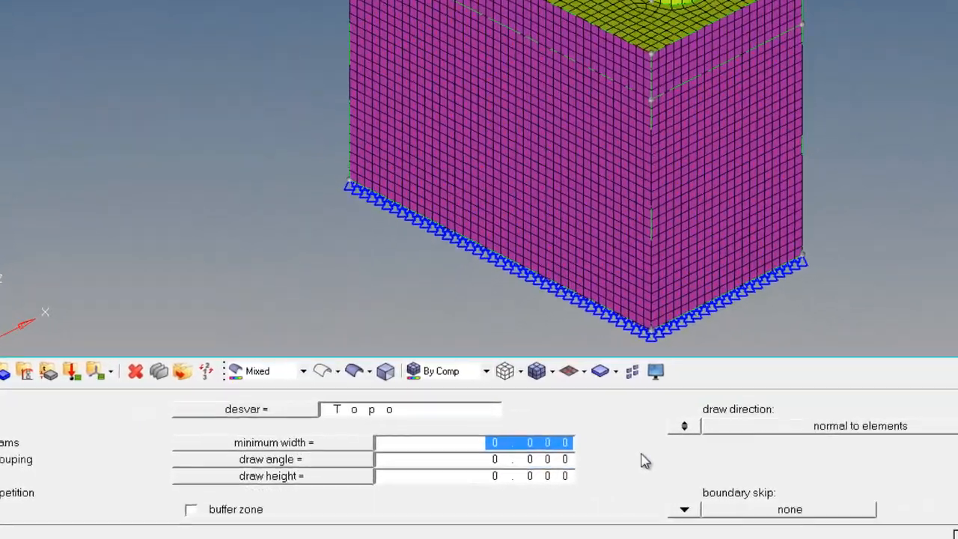
pyautogui.write('10')
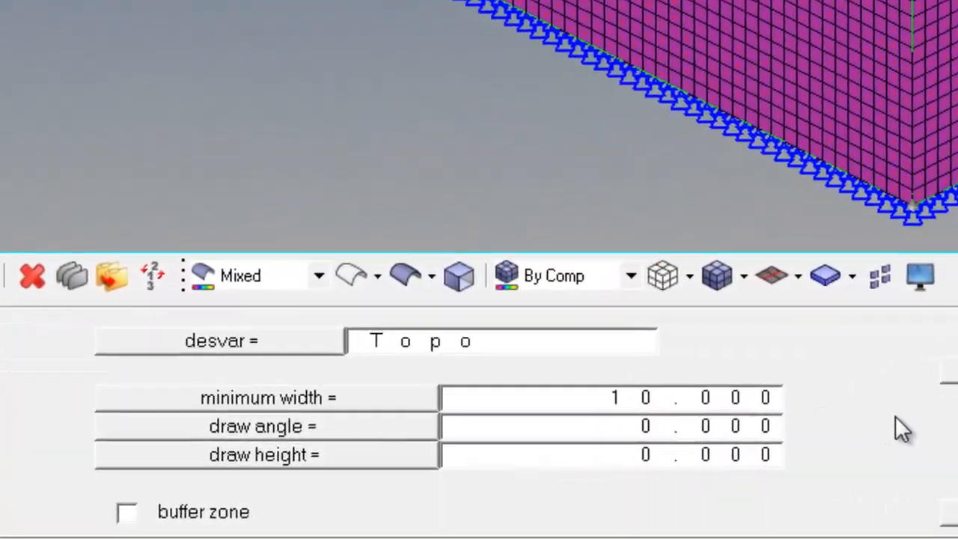
pyautogui.doubleClick(643, 447)
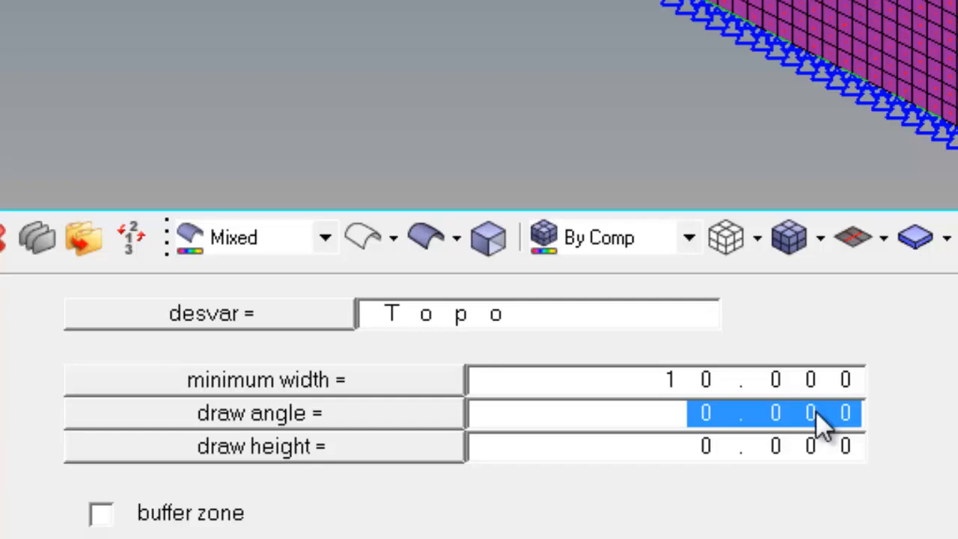
# Step: Set the bead draw angle for Topo to 75
pyautogui.write('75')
pyautogui.press('Return')
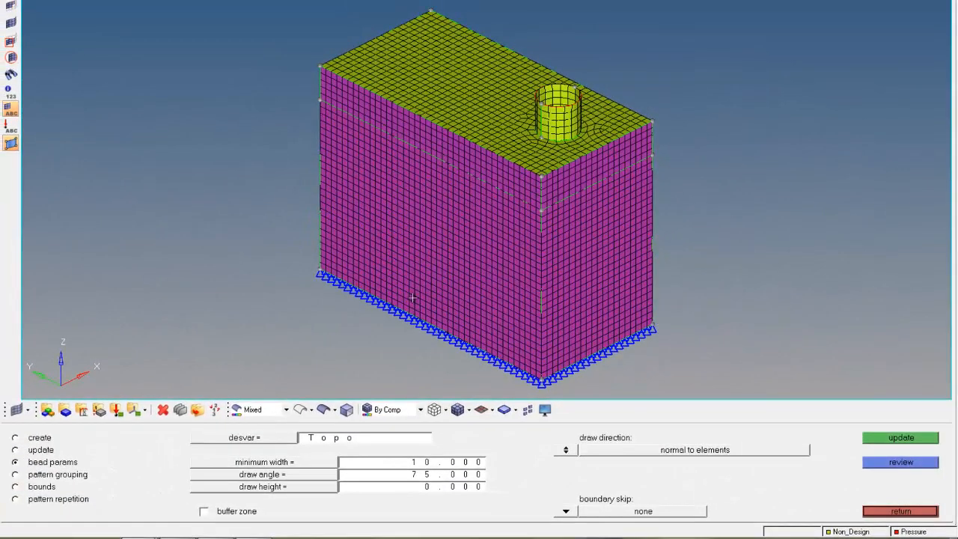
pyautogui.keyDown('ctrl'); pyautogui.moveTo(633, 265); pyautogui.dragTo(300, 263); pyautogui.keyUp('ctrl')
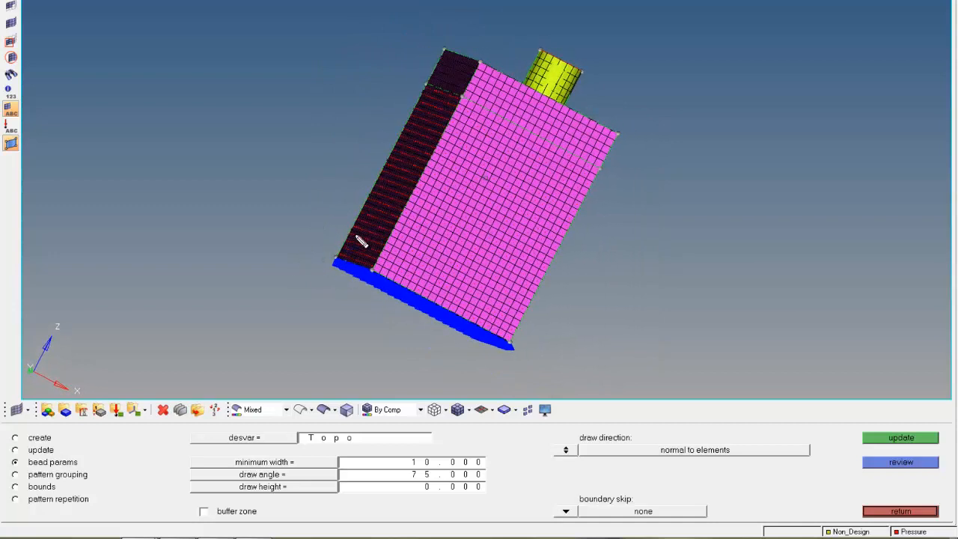
pyautogui.moveTo(363, 262)
pyautogui.mouseDown()
pyautogui.moveTo(381, 229)
pyautogui.moveTo(376, 201)
pyautogui.moveTo(400, 166)
pyautogui.moveTo(453, 128)
pyautogui.moveTo(463, 99)
pyautogui.mouseUp()
pyautogui.press('Escape')
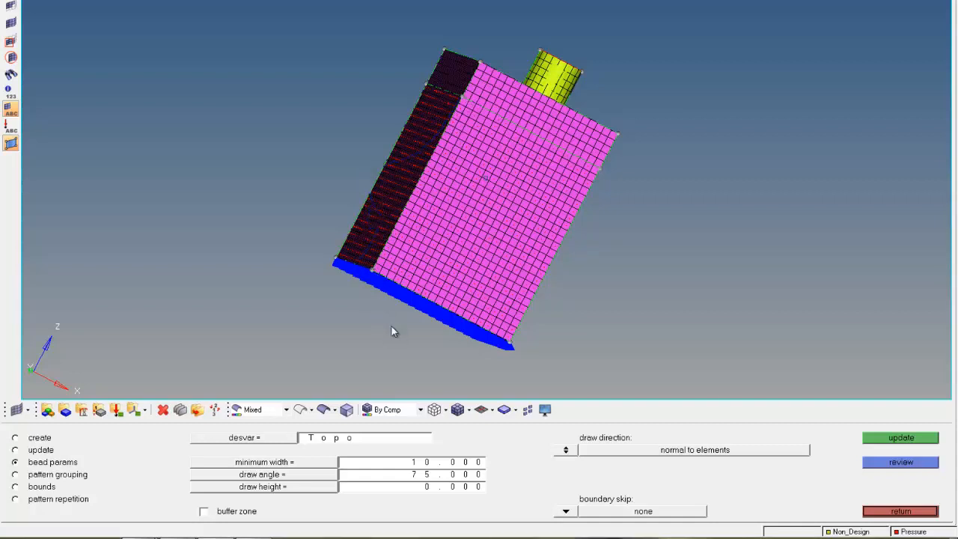
# Step: Set the bead draw height to 5
pyautogui.click(433, 489)
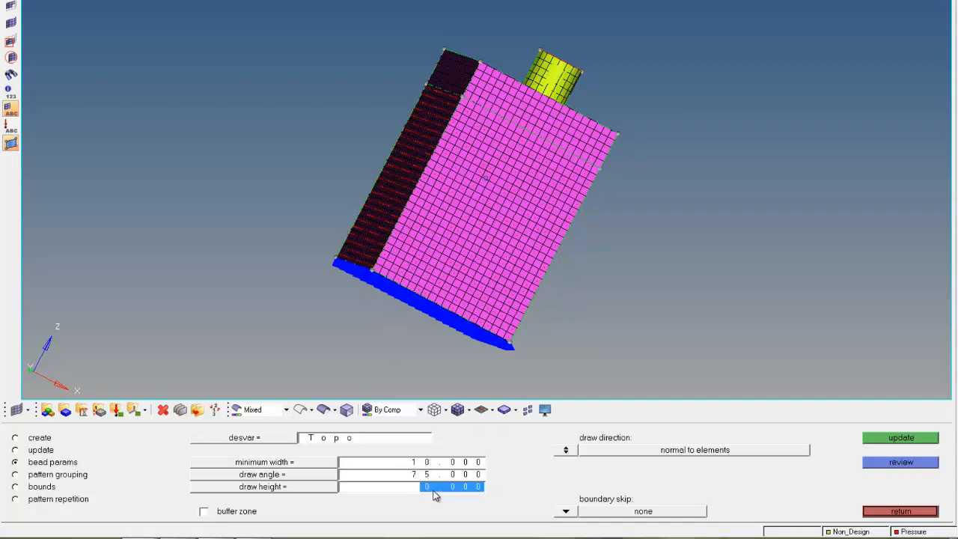
pyautogui.write('5')
pyautogui.press('Return')
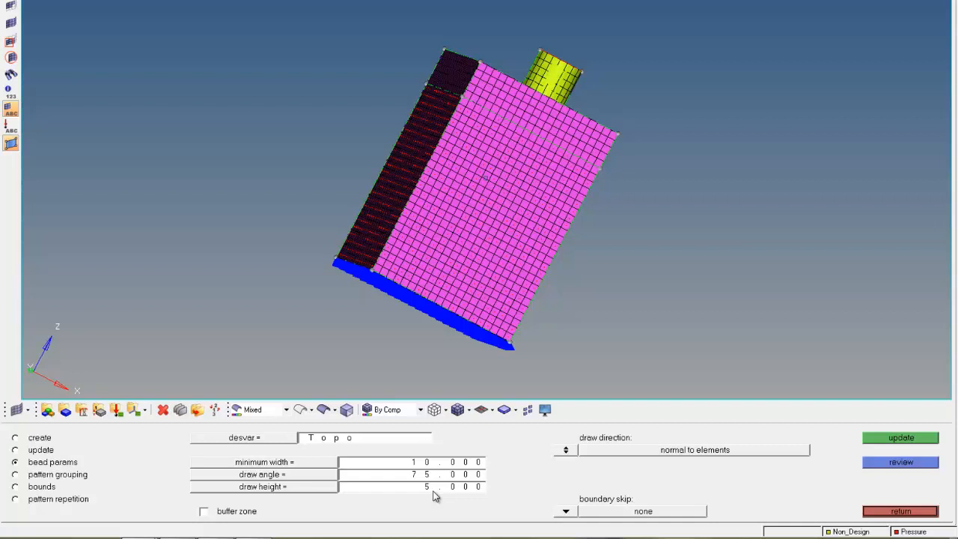
pyautogui.moveTo(373, 241)
pyautogui.mouseDown()
pyautogui.moveTo(394, 206)
pyautogui.moveTo(391, 156)
pyautogui.moveTo(434, 141)
pyautogui.moveTo(461, 106)
pyautogui.mouseUp()
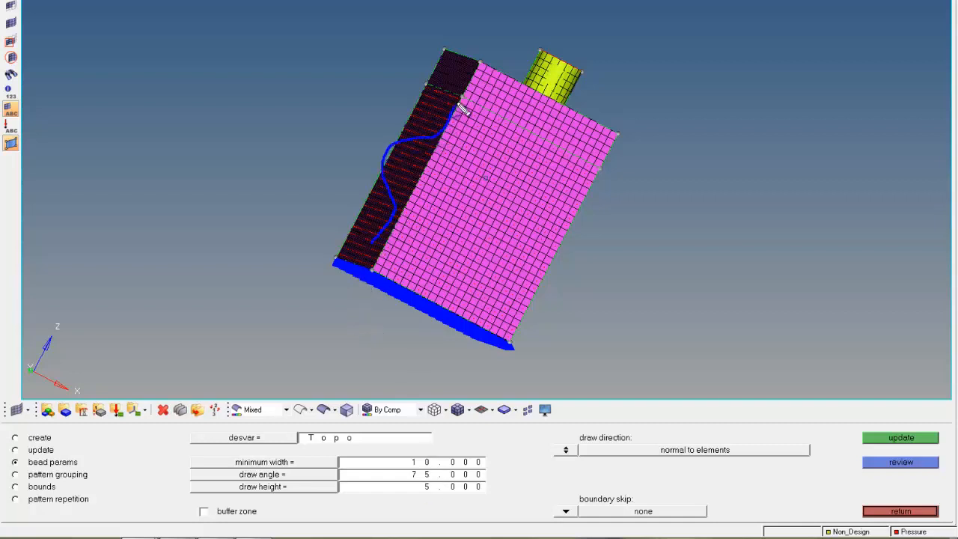
pyautogui.moveTo(396, 153); pyautogui.dragTo(419, 171)
pyautogui.press('Escape')
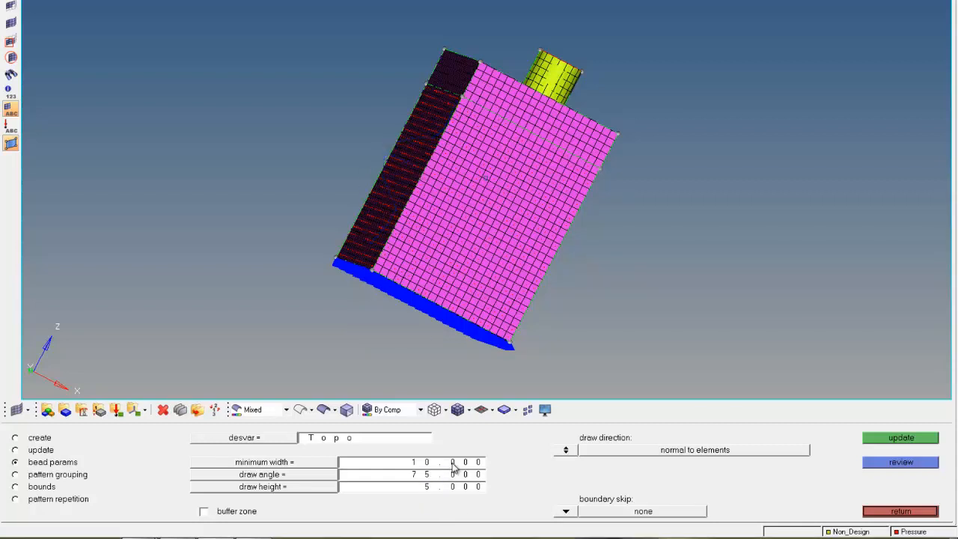
# Step: Enable the buffer zone, set boundary skip to spc, and update the bead parameters with draw direction normal to elements
pyautogui.click(204, 514)
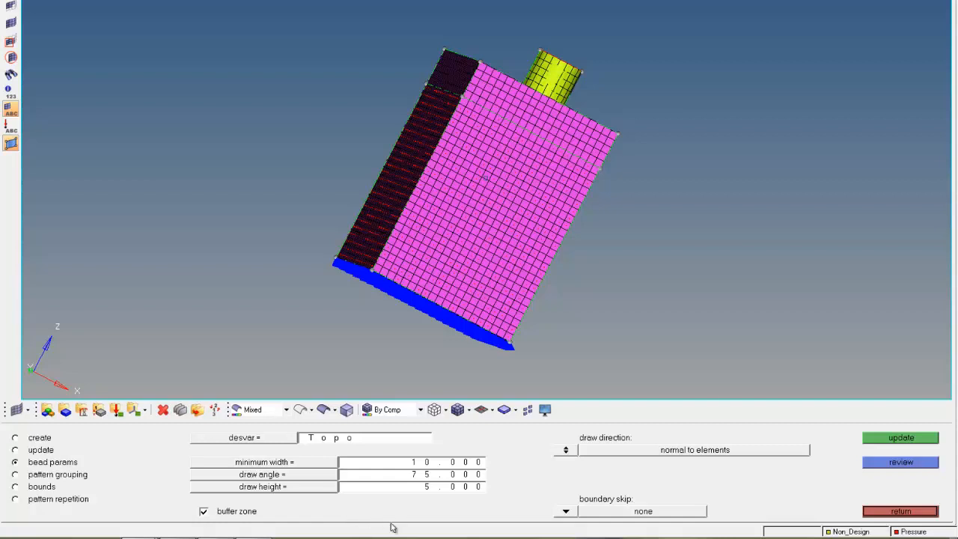
pyautogui.click(566, 512)
pyautogui.click(563, 486)
pyautogui.click(566, 450)
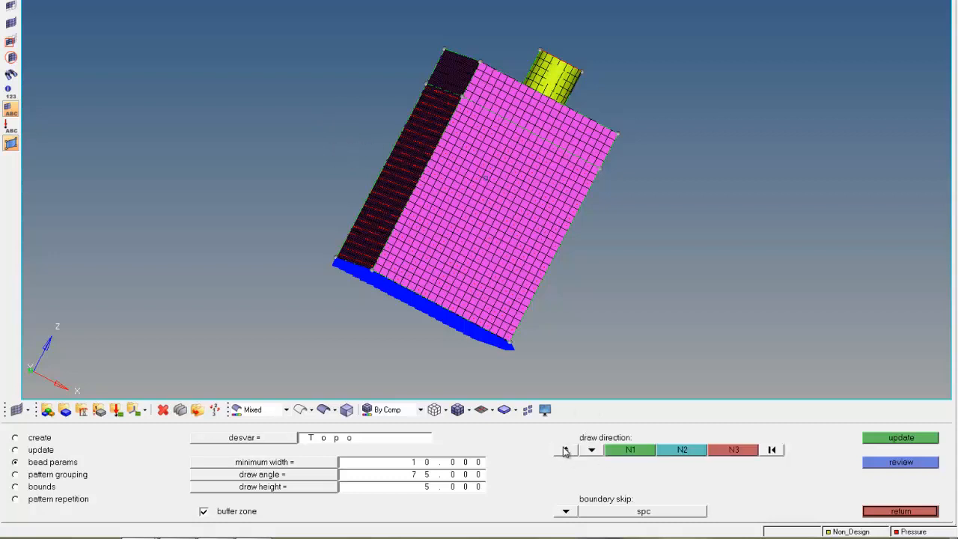
pyautogui.click(591, 450)
pyautogui.click(566, 450)
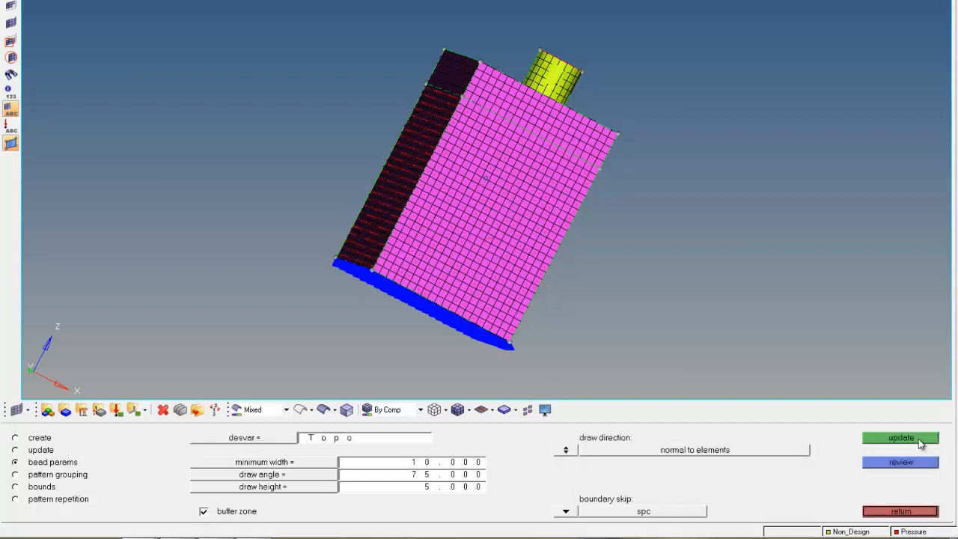
pyautogui.click(918, 440)
# Step: Apply a planar pattern grouping to Topo with anchor and first nodes on the tank's top edge, then update
pyautogui.click(42, 476)
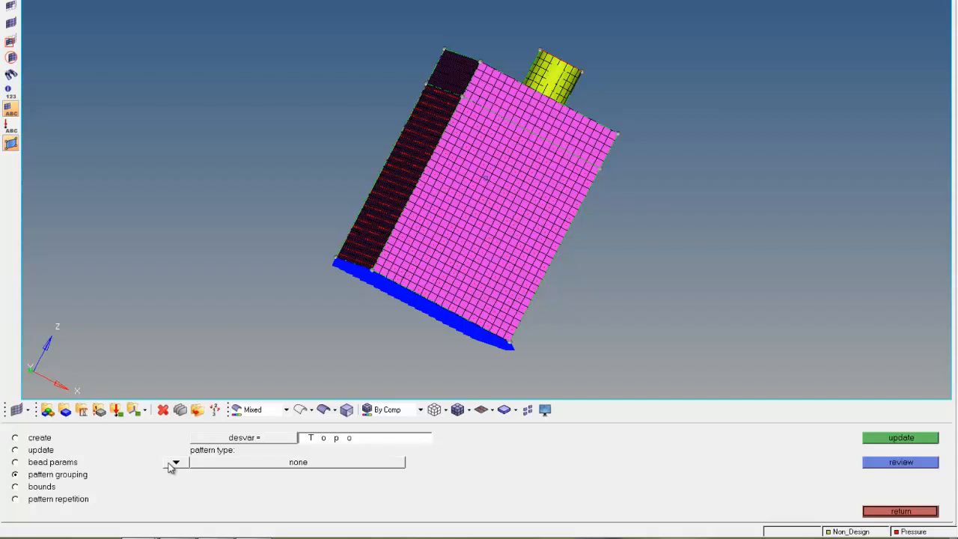
pyautogui.click(250, 442)
pyautogui.click(48, 440)
pyautogui.click(176, 464)
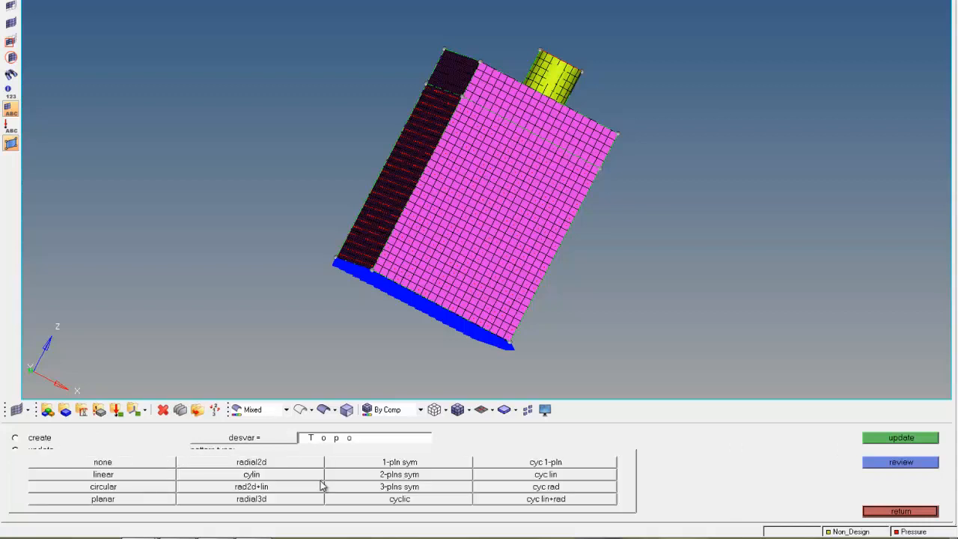
pyautogui.click(121, 503)
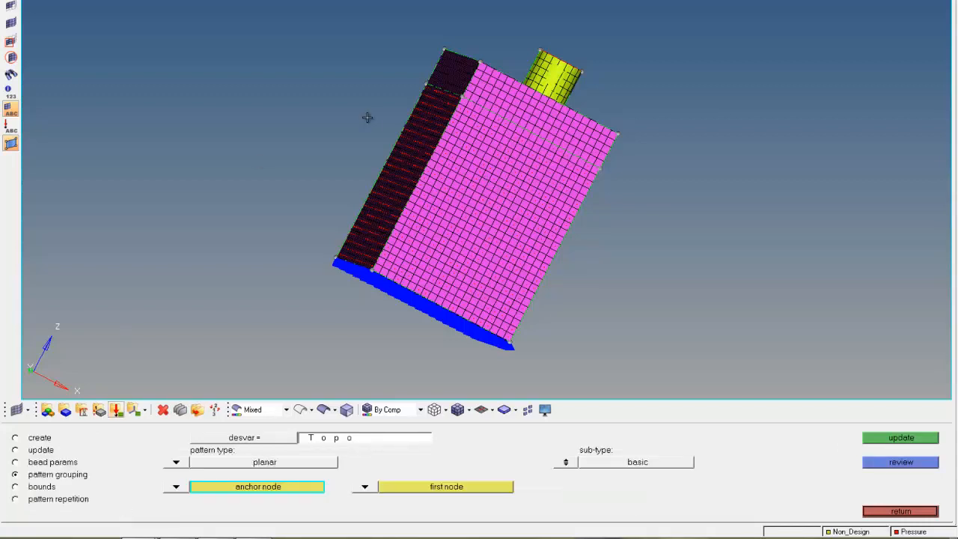
pyautogui.keyDown('ctrl'); pyautogui.moveTo(377, 181); pyautogui.dragTo(544, 171); pyautogui.keyUp('ctrl')
pyautogui.scroll(5, 544, 172)
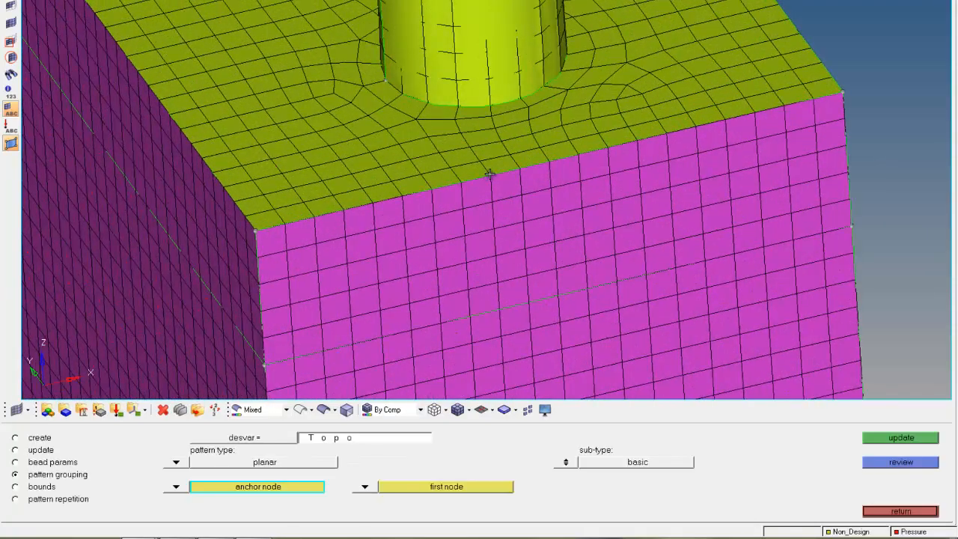
pyautogui.click(561, 162)
pyautogui.click(577, 157)
pyautogui.keyDown('ctrl'); pyautogui.scroll(-3, 560, 200); pyautogui.keyUp('ctrl')
pyautogui.keyDown('ctrl'); pyautogui.scroll(-5, 560, 200); pyautogui.keyUp('ctrl')
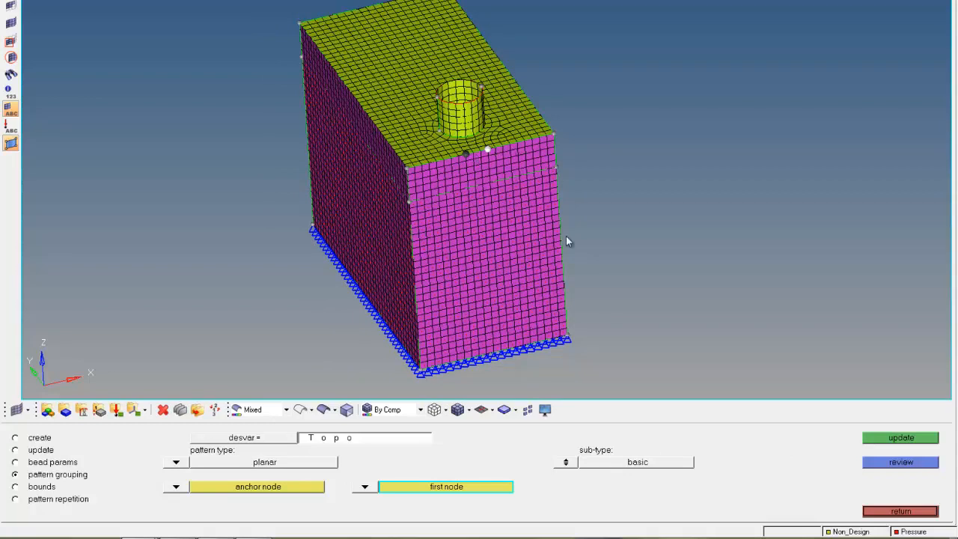
pyautogui.click(877, 442)
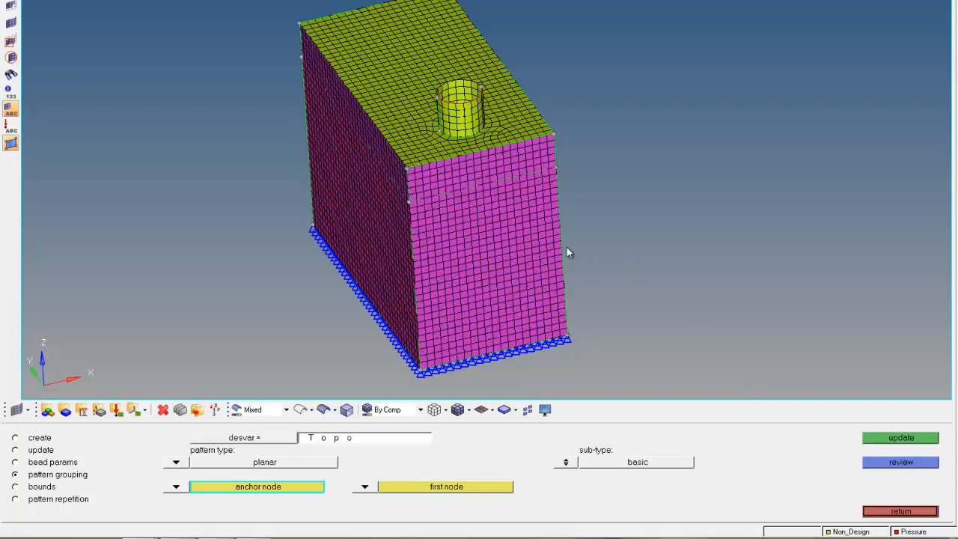
# Step: Review the bounds and pattern grouping settings of Topo, then leave the topography panel
pyautogui.click(35, 488)
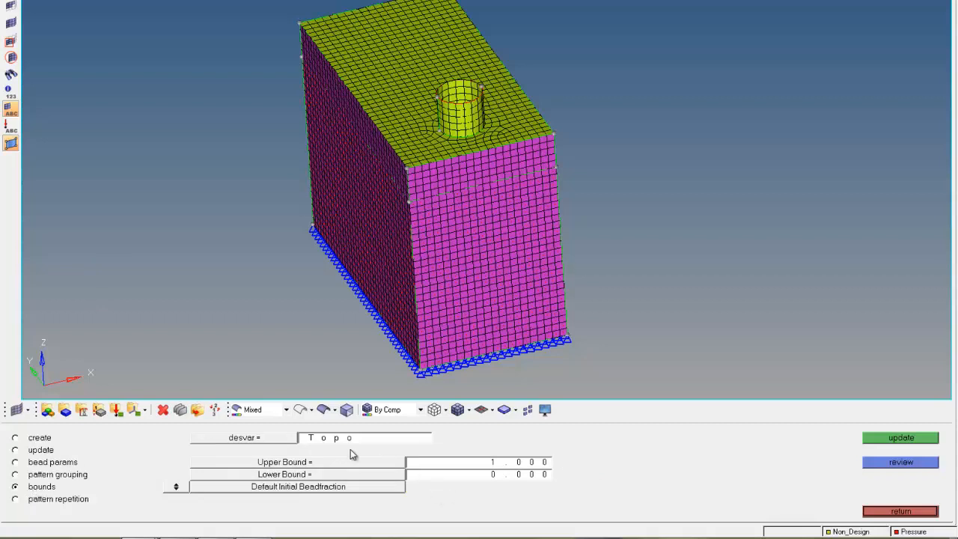
pyautogui.click(278, 440)
pyautogui.click(91, 439)
pyautogui.click(49, 475)
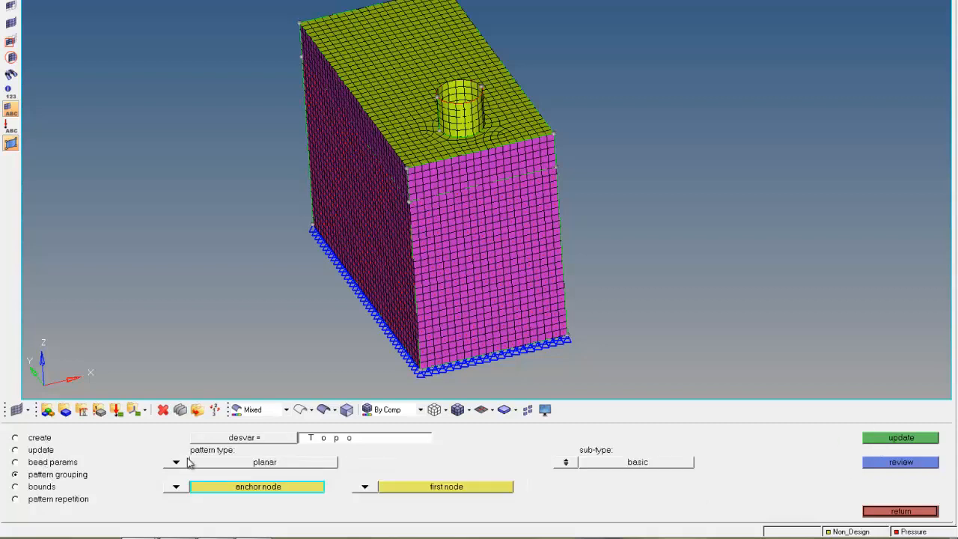
pyautogui.click(254, 439)
pyautogui.click(82, 438)
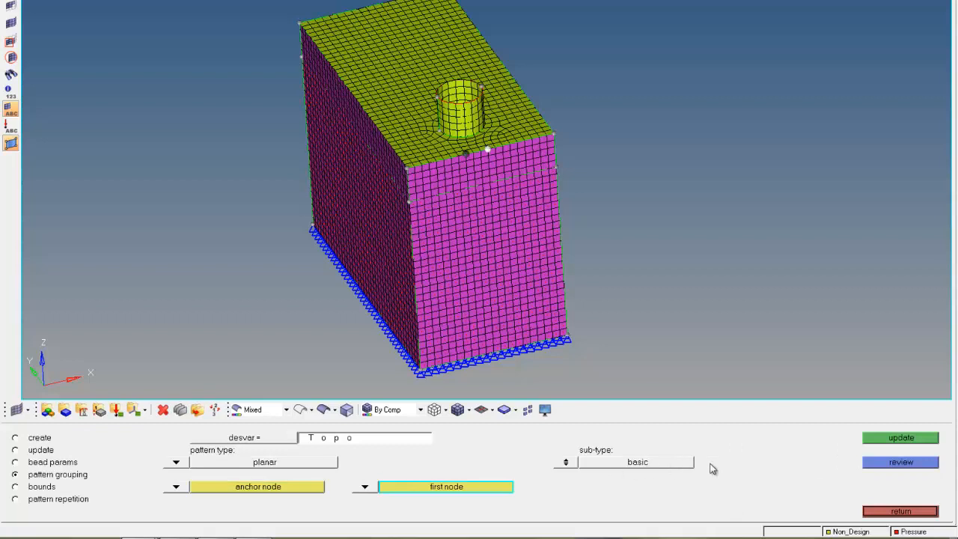
pyautogui.click(38, 488)
pyautogui.click(220, 440)
pyautogui.click(79, 443)
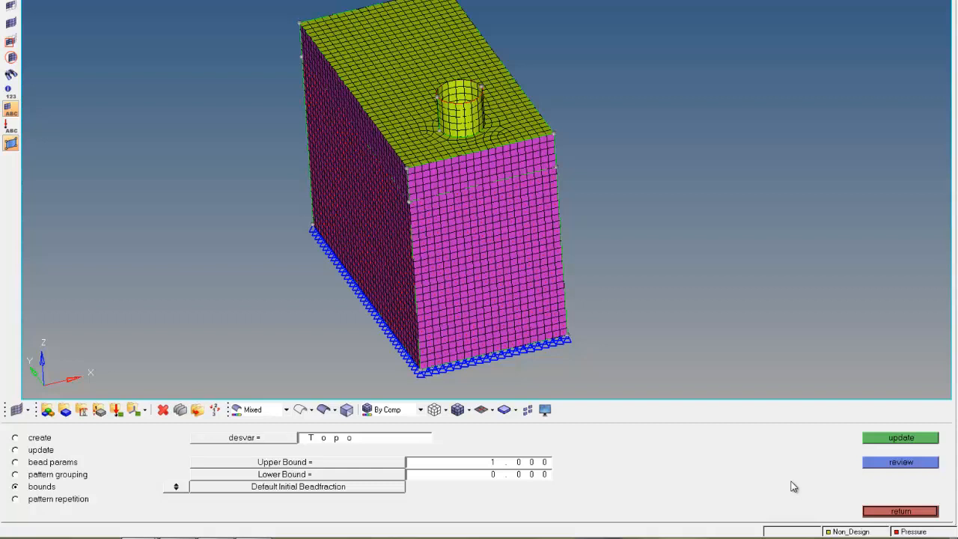
pyautogui.click(917, 515)
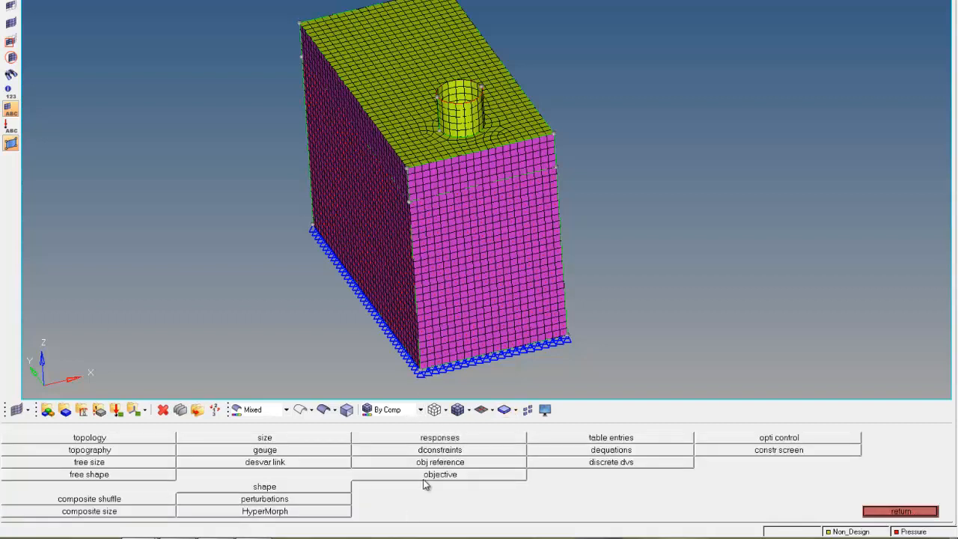
# Step: Open the responses panel for the displacement response and set its type to static displacement
pyautogui.moveTo(464, 427)
pyautogui.mouseDown()
pyautogui.moveTo(416, 449)
pyautogui.moveTo(479, 450)
pyautogui.moveTo(398, 442)
pyautogui.mouseUp()
pyautogui.click(447, 441)
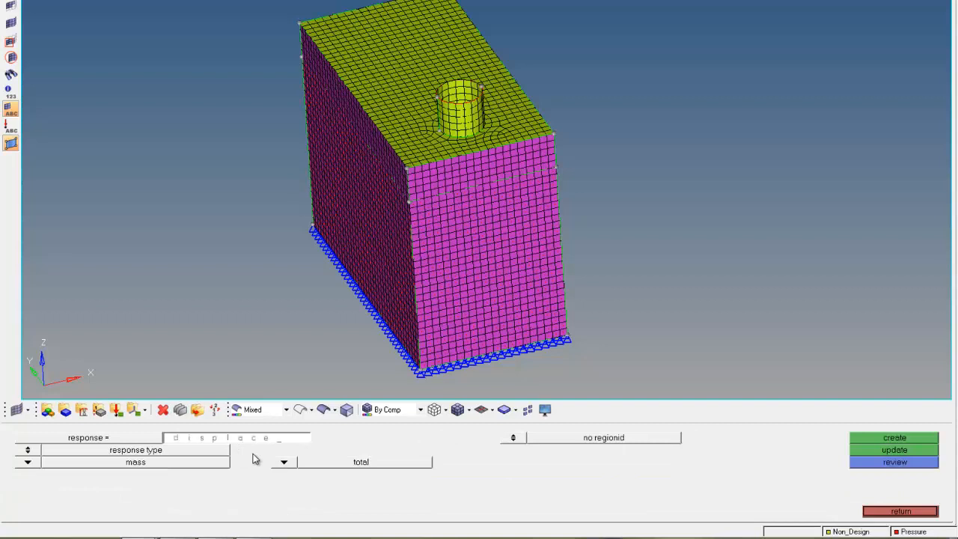
pyautogui.press('Return')
pyautogui.click(30, 464)
pyautogui.moveTo(213, 488)
pyautogui.mouseDown()
pyautogui.moveTo(188, 488)
pyautogui.moveTo(133, 515)
pyautogui.moveTo(238, 500)
pyautogui.moveTo(180, 485)
pyautogui.mouseUp()
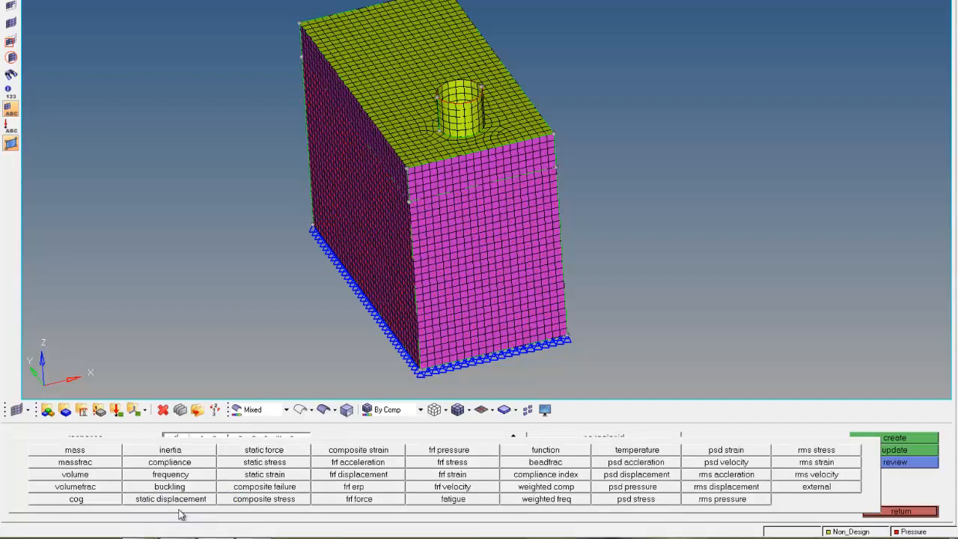
pyautogui.click(182, 504)
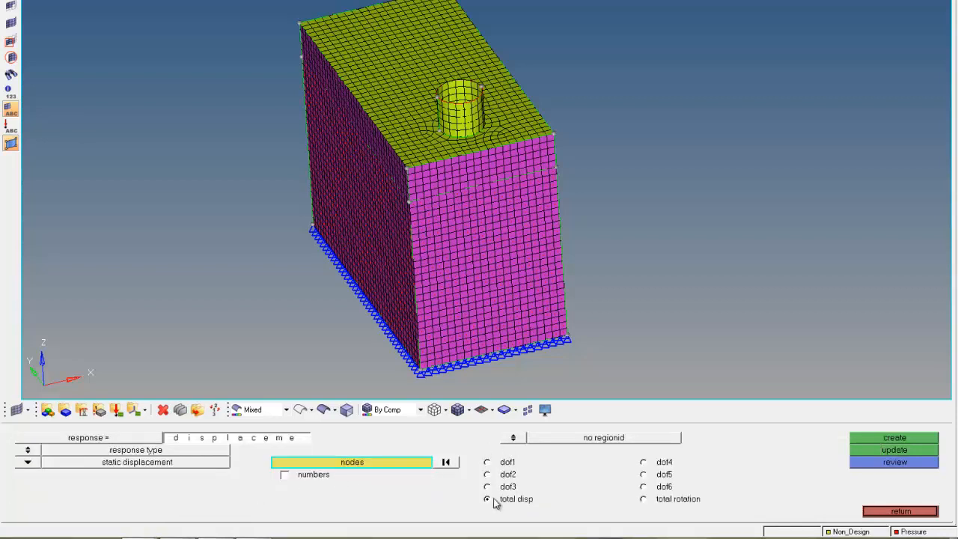
# Step: Check the ID of the maximum-displacement node in the results window
pyautogui.click(386, 463)
pyautogui.click(295, 486)
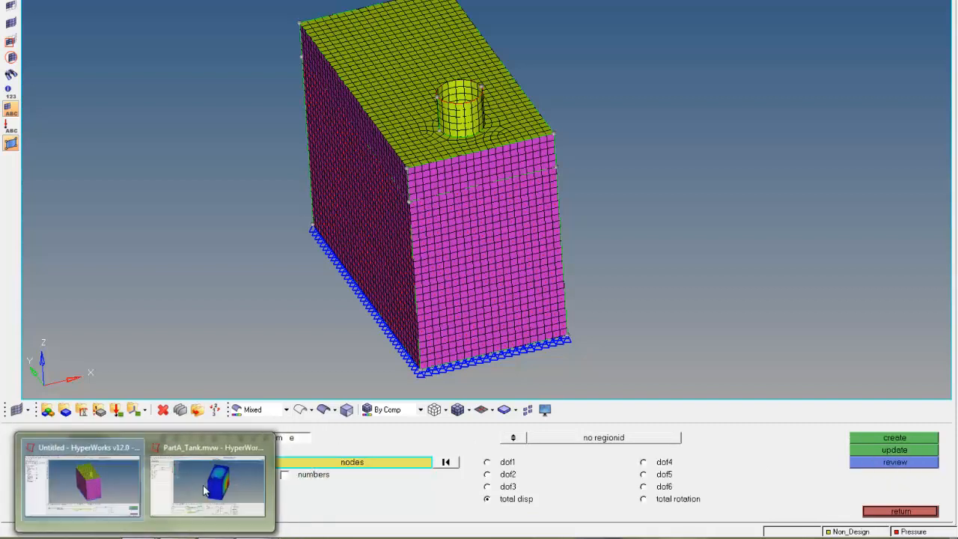
pyautogui.click(202, 483)
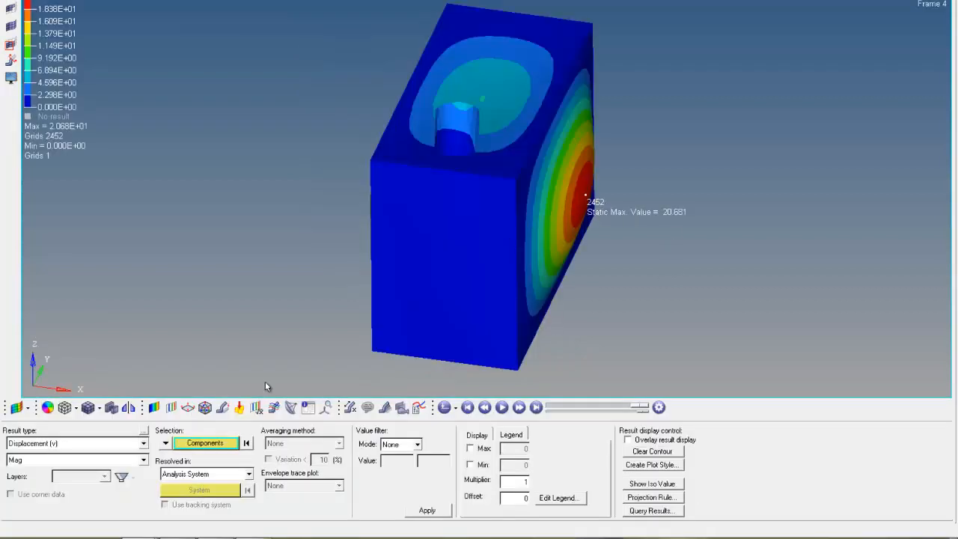
pyautogui.click(98, 504)
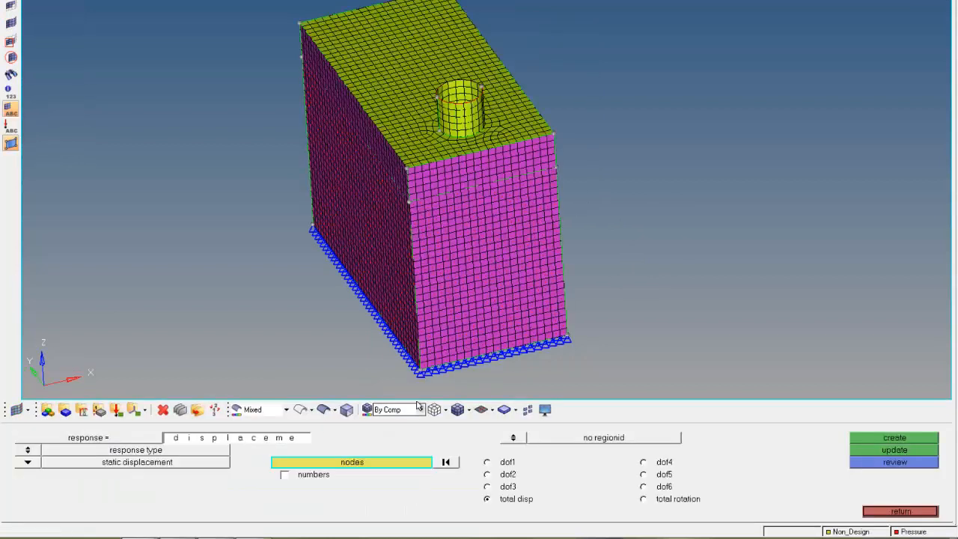
# Step: Select node 2452 by ID as the response node
pyautogui.click(362, 458)
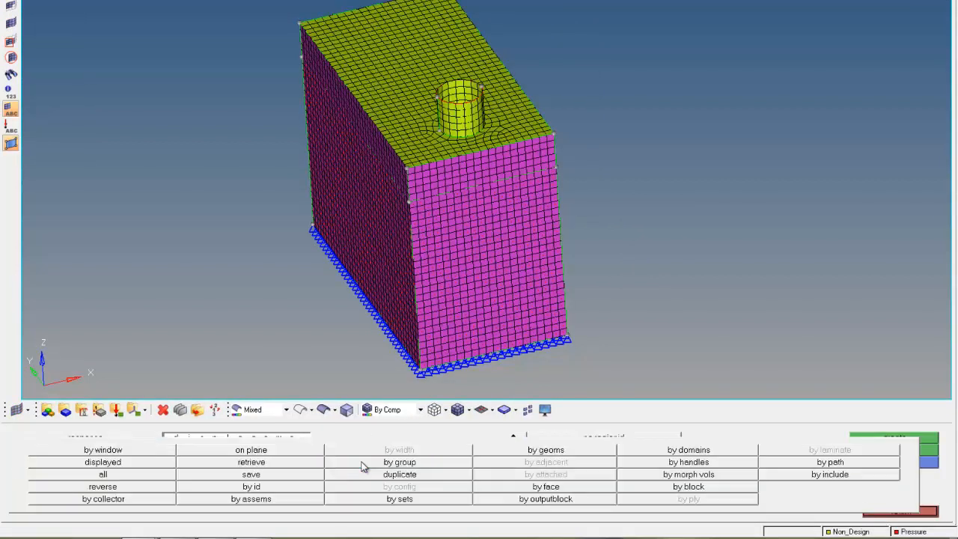
pyautogui.click(282, 491)
pyautogui.write('2452')
pyautogui.press('Return')
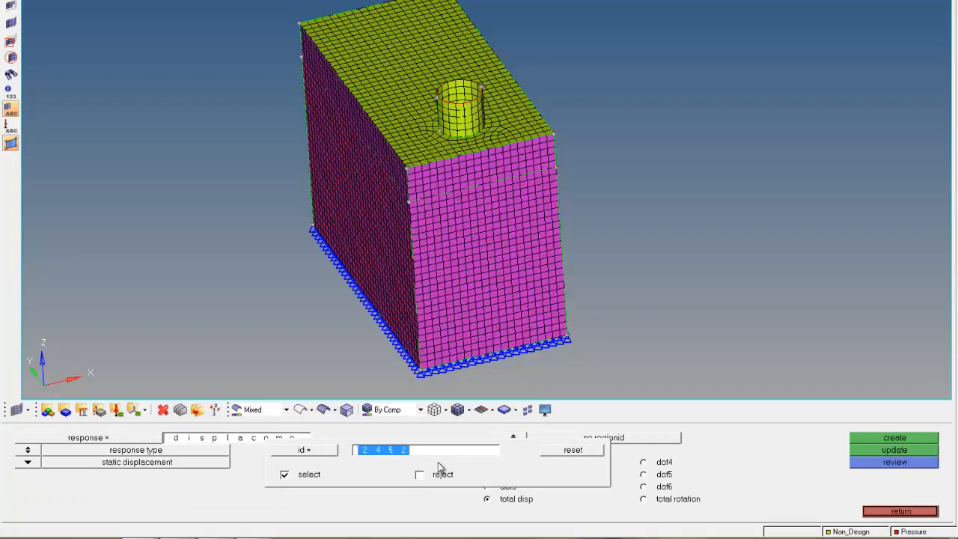
# Step: Display node numbers and compare the selected node's location with the maximum in the results window
pyautogui.keyDown('ctrl'); pyautogui.moveTo(637, 261); pyautogui.dragTo(375, 252); pyautogui.keyUp('ctrl')
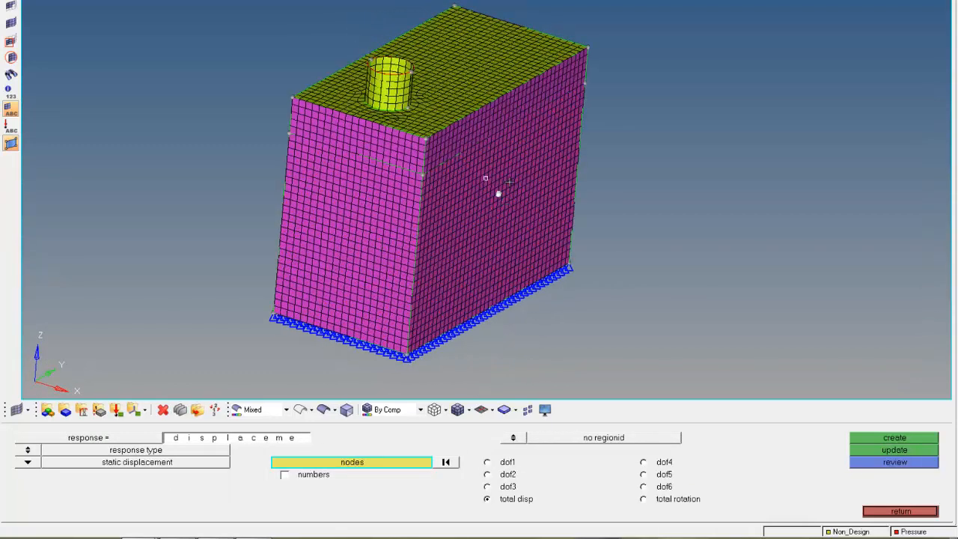
pyautogui.click(284, 475)
pyautogui.moveTo(156, 536)
pyautogui.click(182, 502)
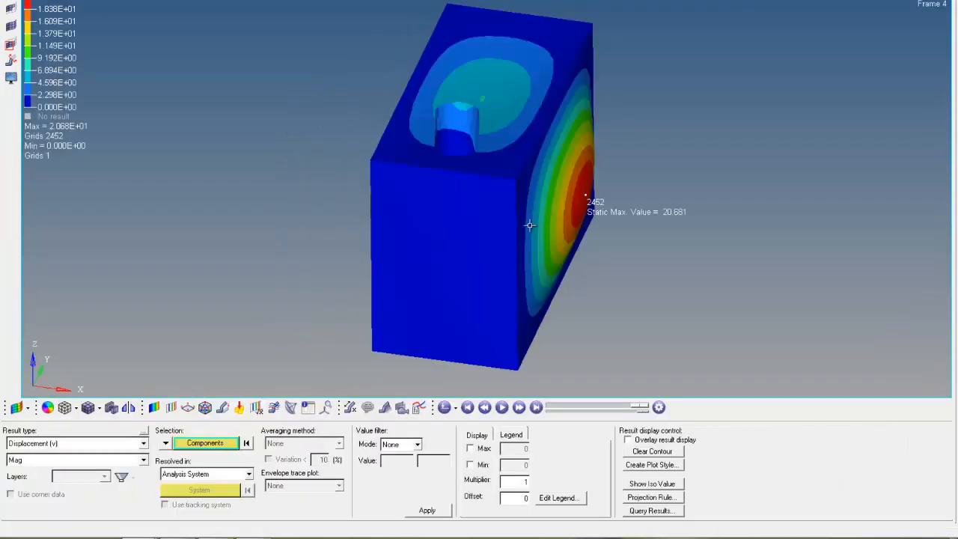
pyautogui.click(71, 470)
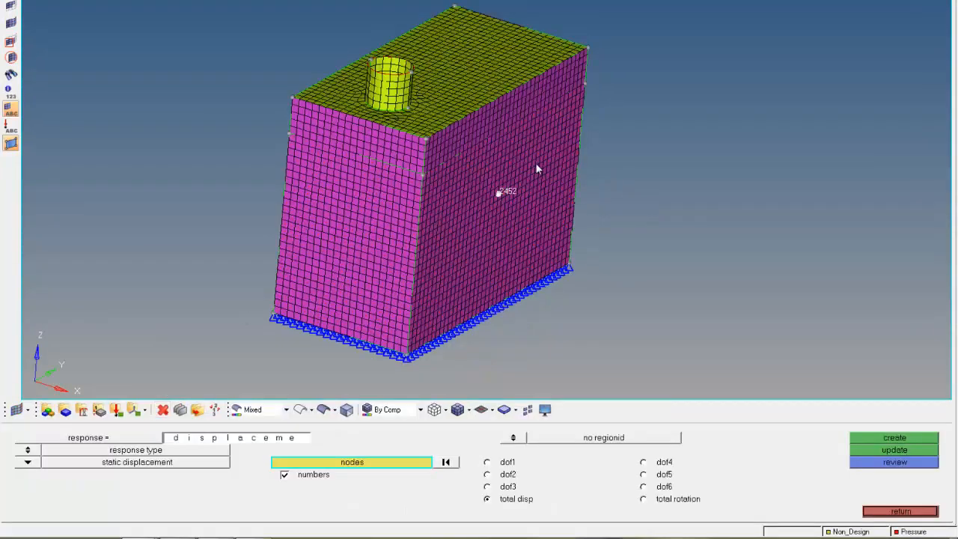
# Step: Create the total displacement response on node 2452 and return to the optimization menu
pyautogui.click(867, 442)
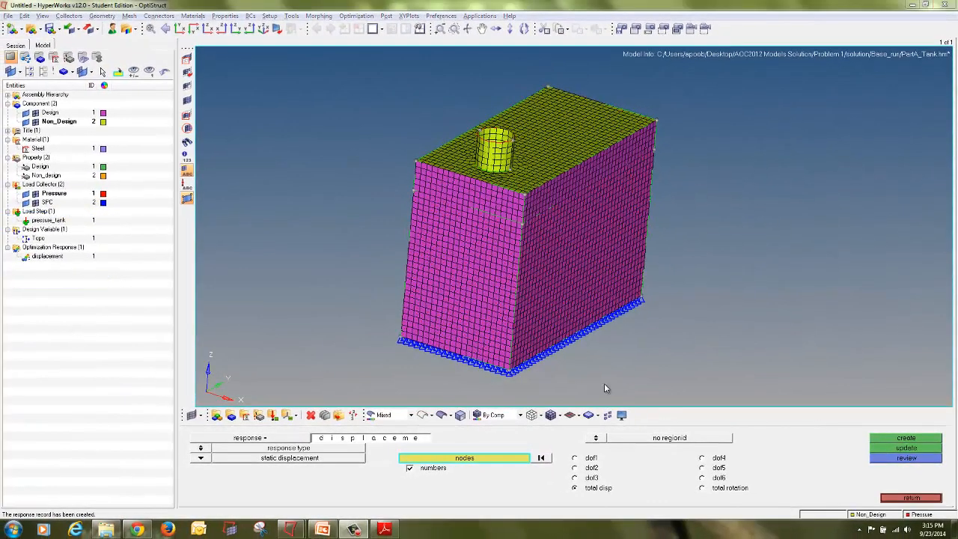
pyautogui.click(898, 503)
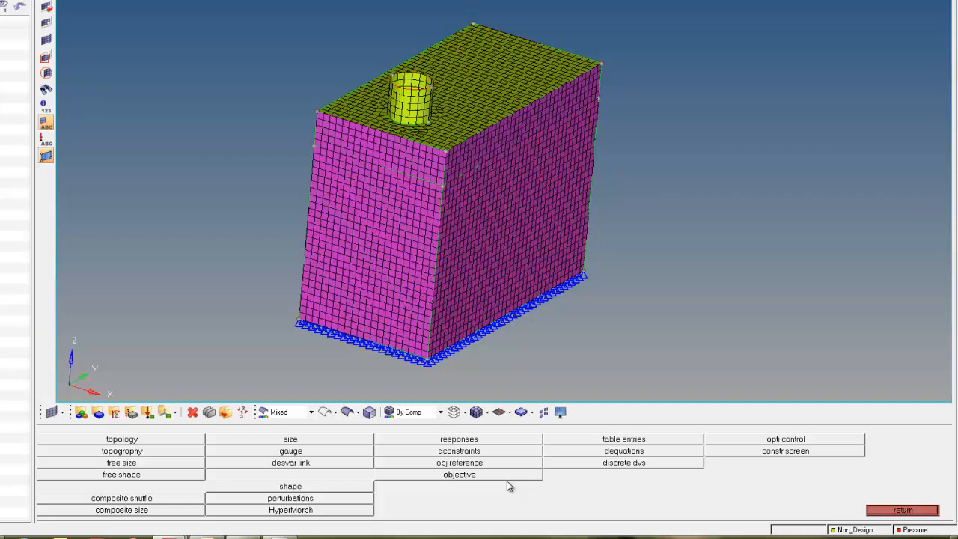
pyautogui.moveTo(506, 480)
pyautogui.mouseDown()
pyautogui.moveTo(432, 472)
pyautogui.moveTo(497, 484)
pyautogui.moveTo(462, 465)
pyautogui.mouseUp()
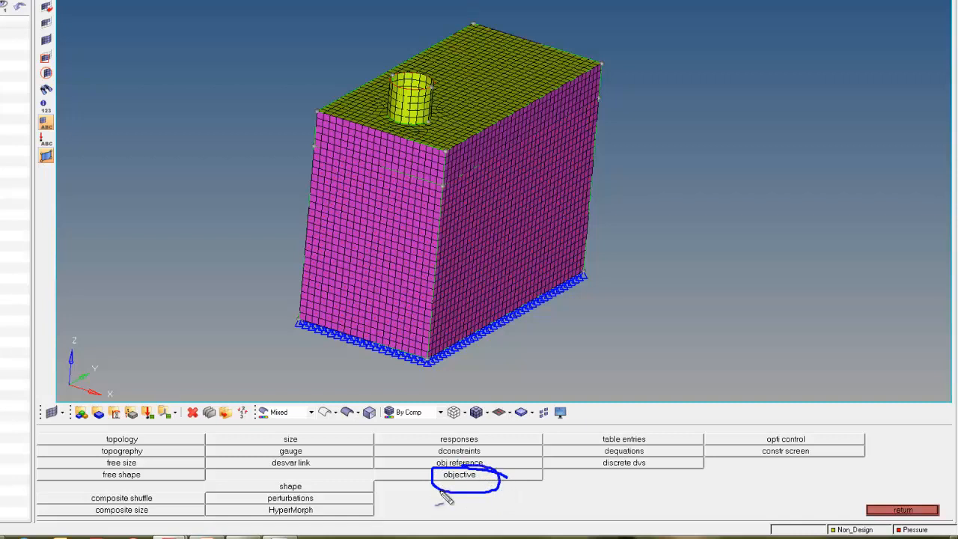
# Step: Create a minimize objective on the displacement response for load step pressure_tank, then return to the main menu
pyautogui.press('Escape')
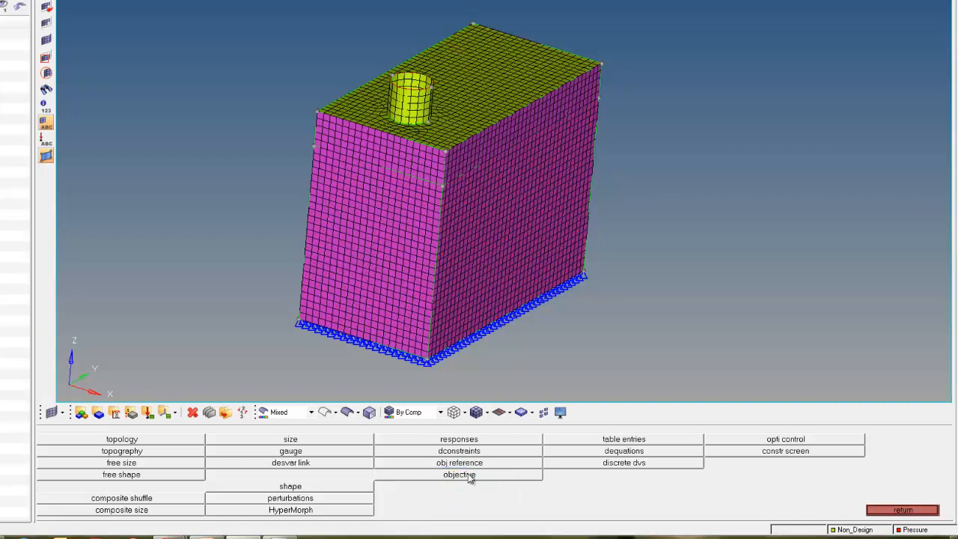
pyautogui.click(469, 476)
pyautogui.click(87, 439)
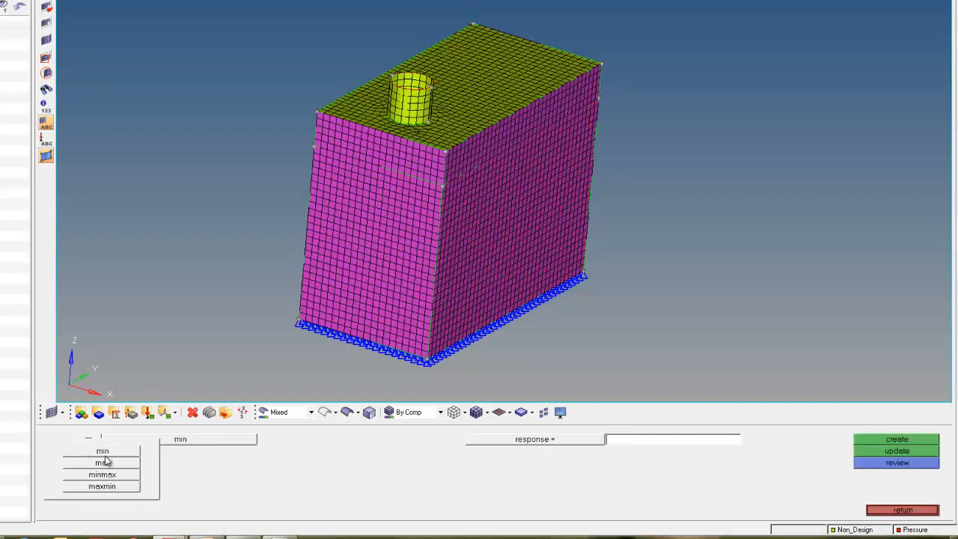
pyautogui.click(121, 452)
pyautogui.click(491, 442)
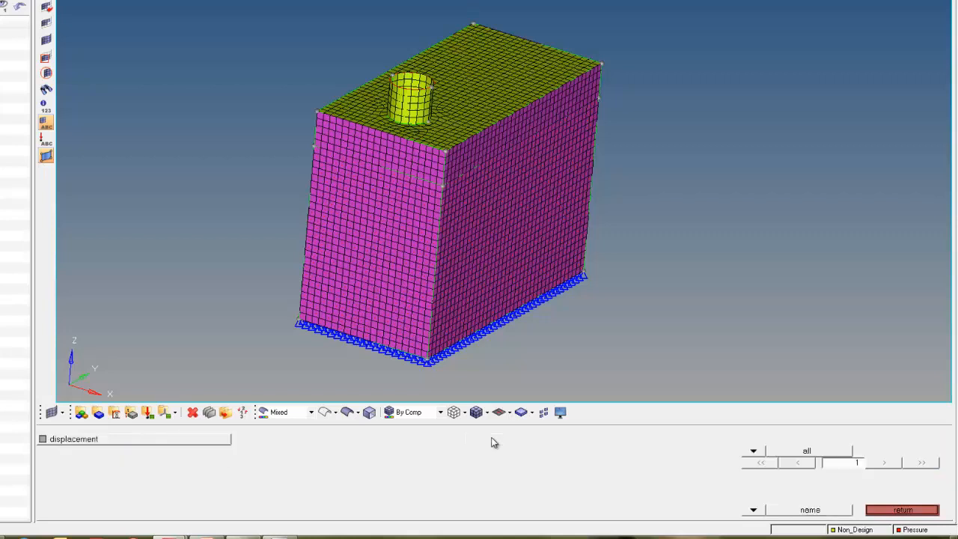
pyautogui.click(120, 442)
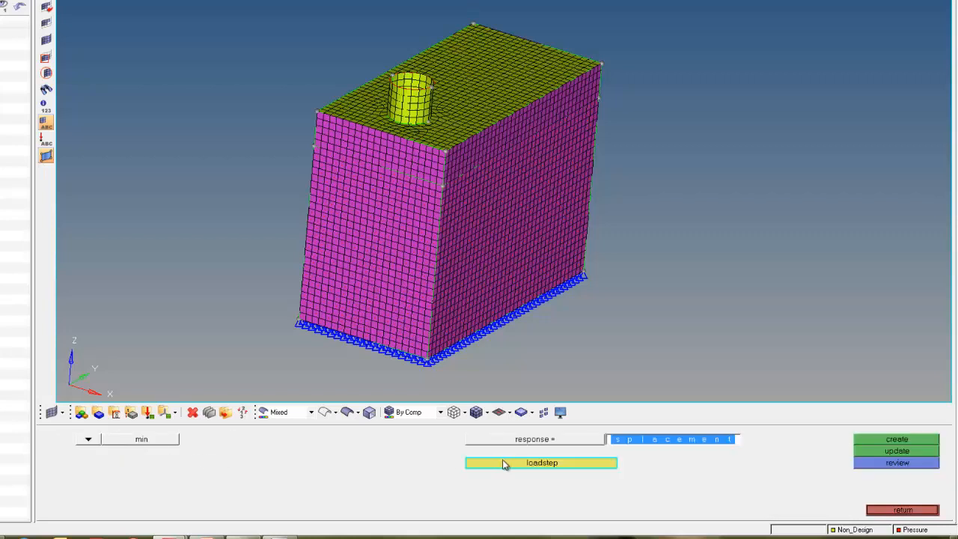
pyautogui.click(508, 463)
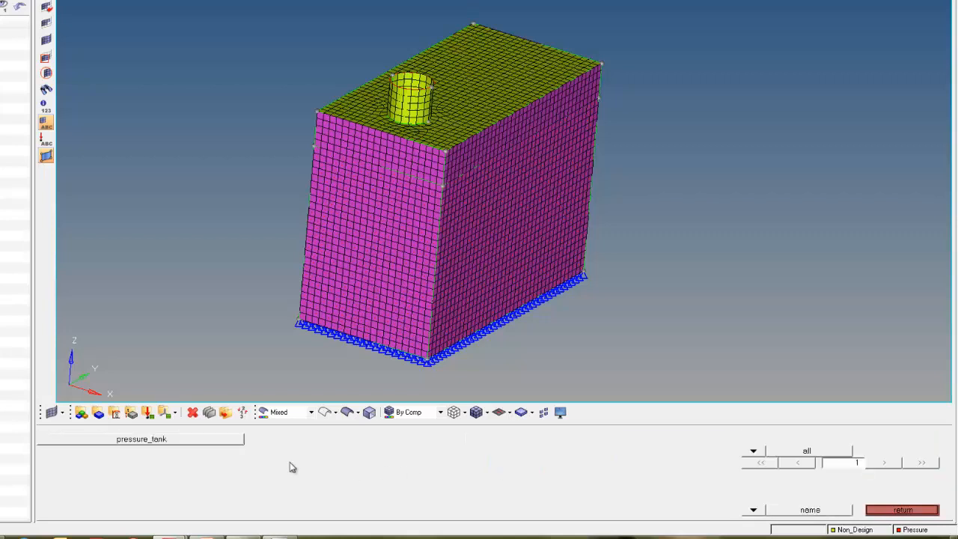
pyautogui.click(211, 443)
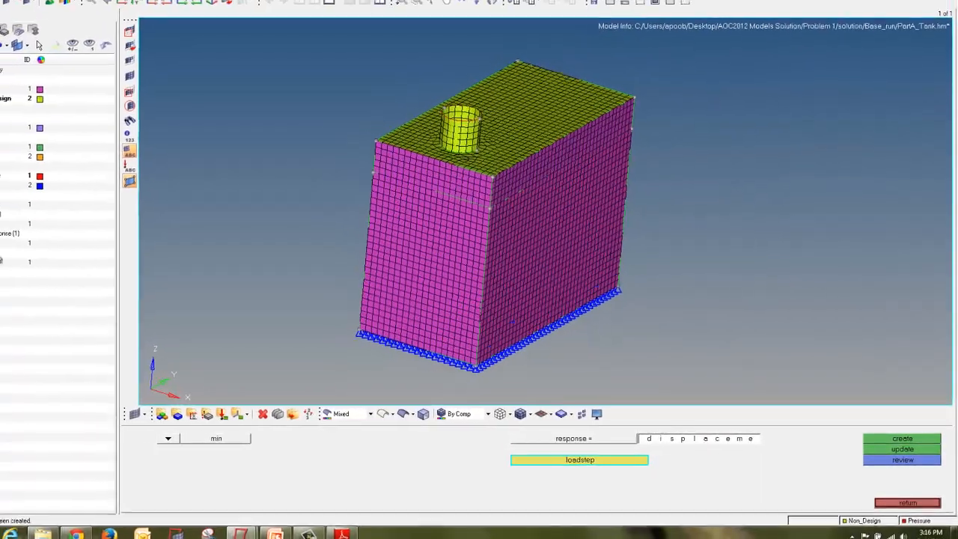
pyautogui.click(918, 501)
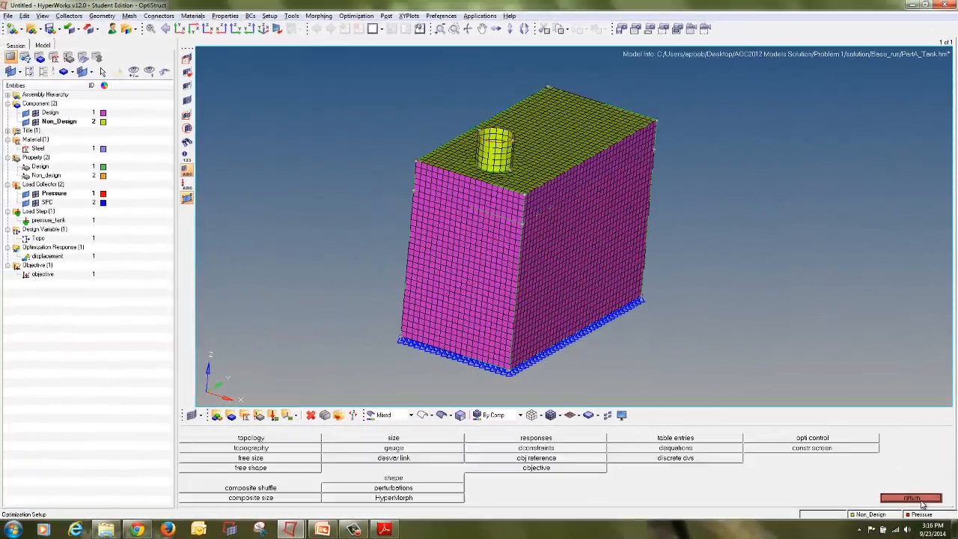
pyautogui.click(920, 500)
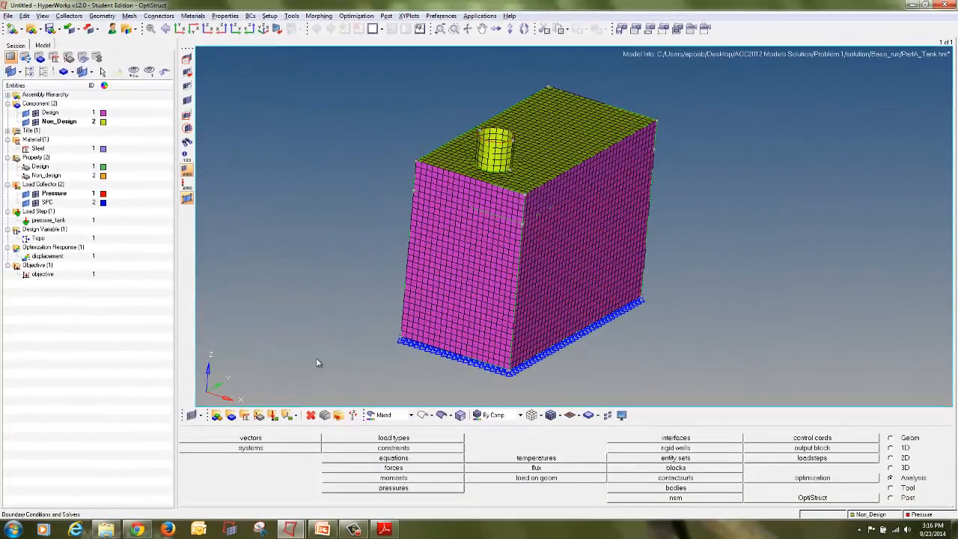
# Step: Save the model as PartA_Tank in a new folder named Topo_1
pyautogui.click(8, 15)
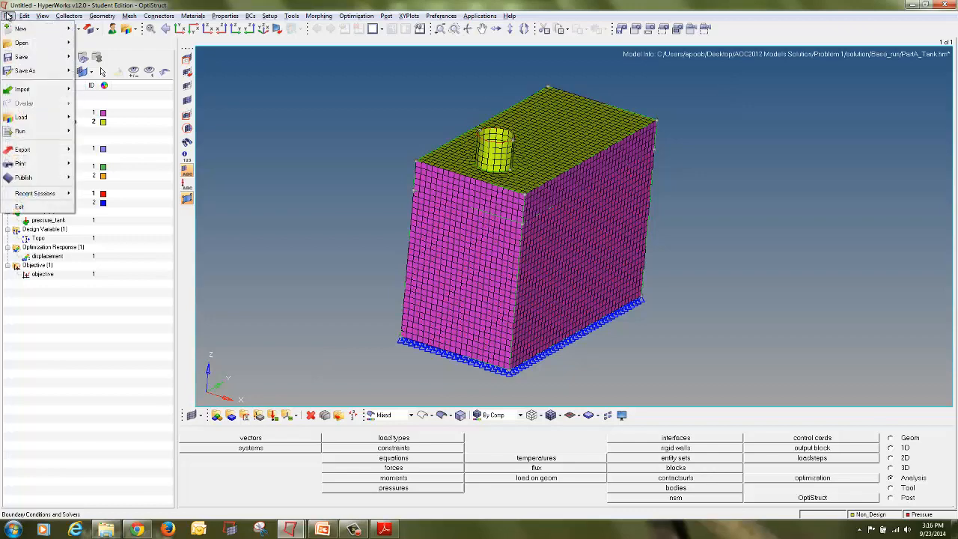
pyautogui.moveTo(34, 70)
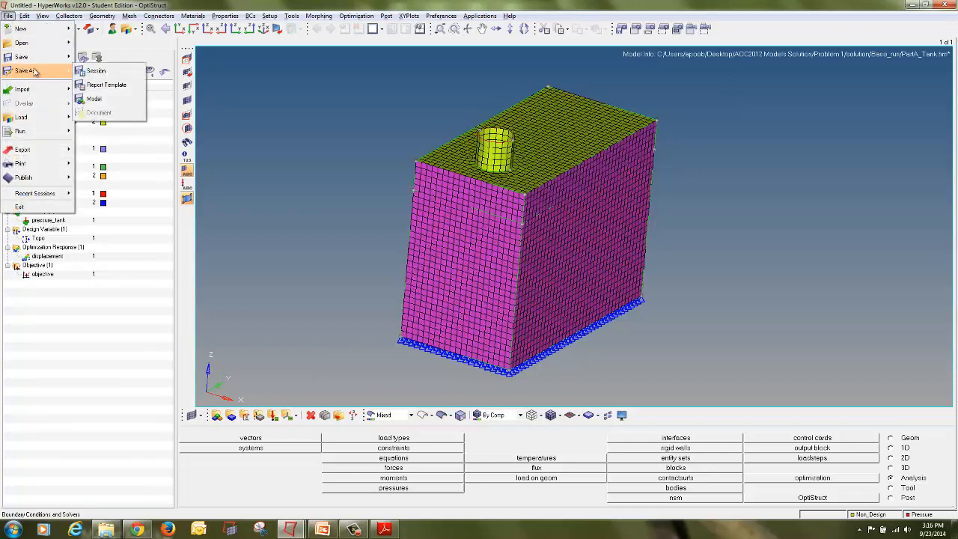
pyautogui.click(94, 99)
pyautogui.click(615, 71)
pyautogui.click(628, 69)
pyautogui.write('Topo')
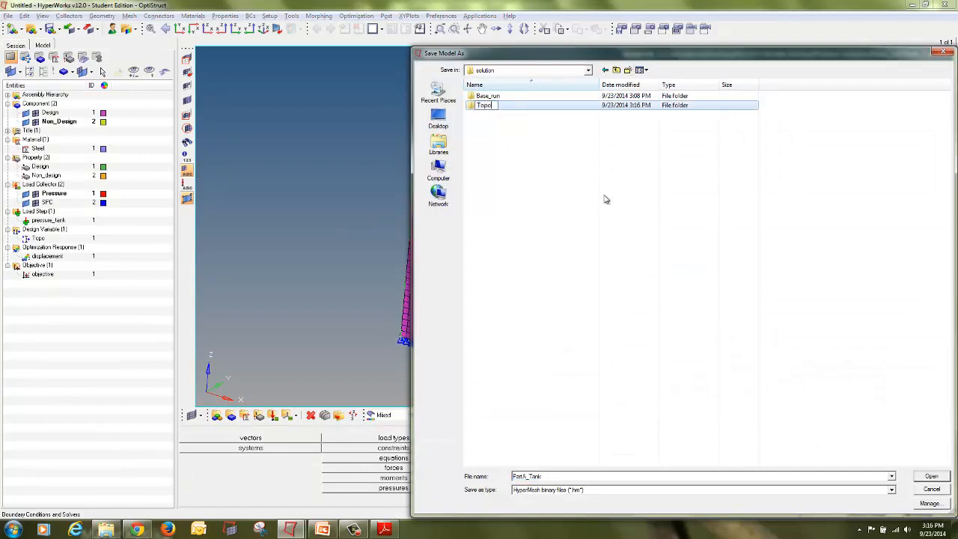
pyautogui.press('Return')
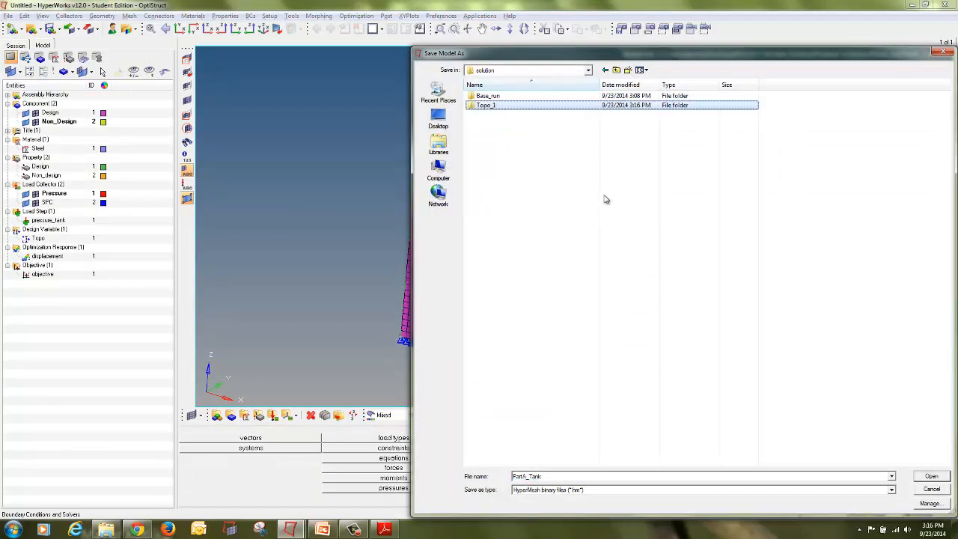
pyautogui.press('Return')
pyautogui.click(932, 476)
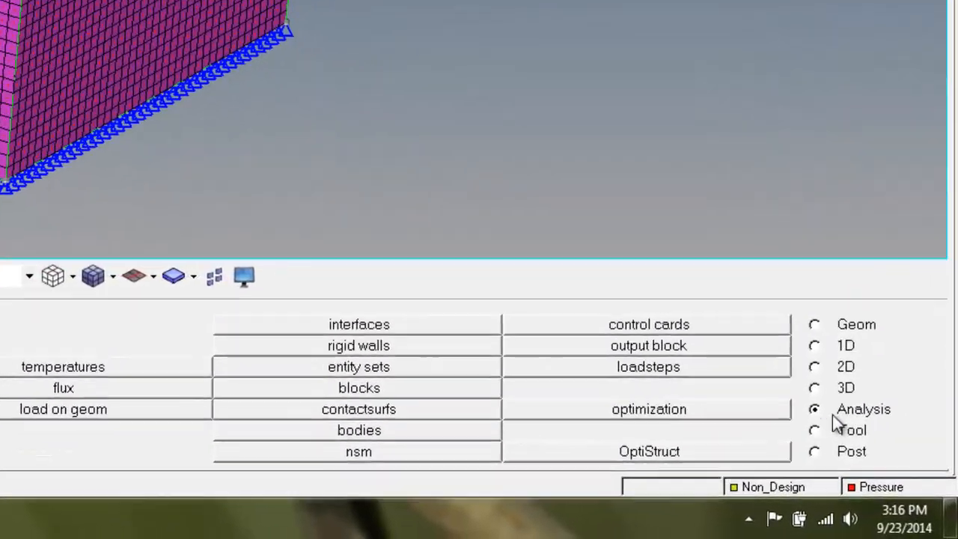
# Step: Run OptiStruct on the exported file with the run option set to optimization
pyautogui.moveTo(874, 332)
pyautogui.mouseDown()
pyautogui.moveTo(746, 354)
pyautogui.moveTo(819, 368)
pyautogui.moveTo(852, 334)
pyautogui.mouseUp()
pyautogui.moveTo(645, 411)
pyautogui.mouseDown()
pyautogui.moveTo(583, 457)
pyautogui.moveTo(612, 412)
pyautogui.mouseUp()
pyautogui.press('Escape')
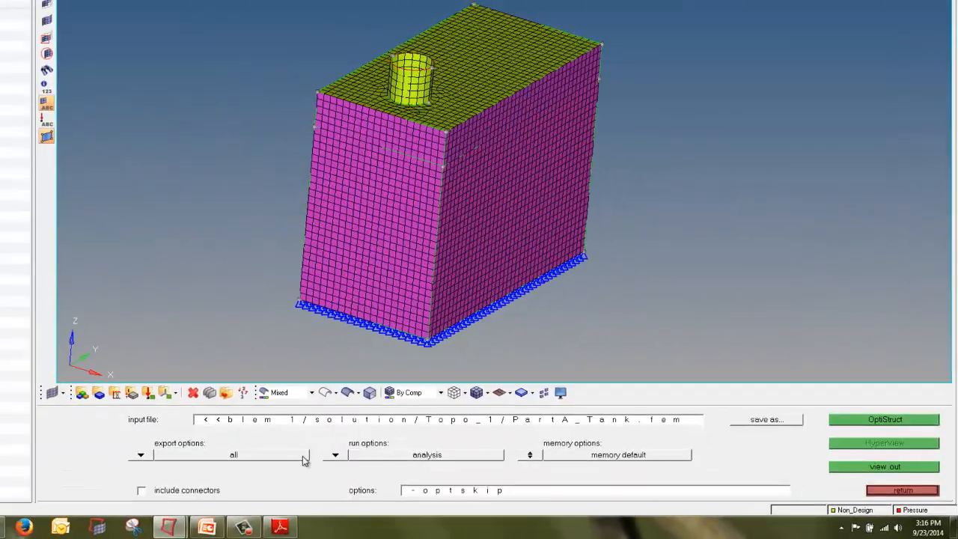
pyautogui.moveTo(389, 440)
pyautogui.mouseDown()
pyautogui.moveTo(329, 453)
pyautogui.moveTo(483, 473)
pyautogui.moveTo(456, 442)
pyautogui.moveTo(397, 440)
pyautogui.mouseUp()
pyautogui.click(336, 455)
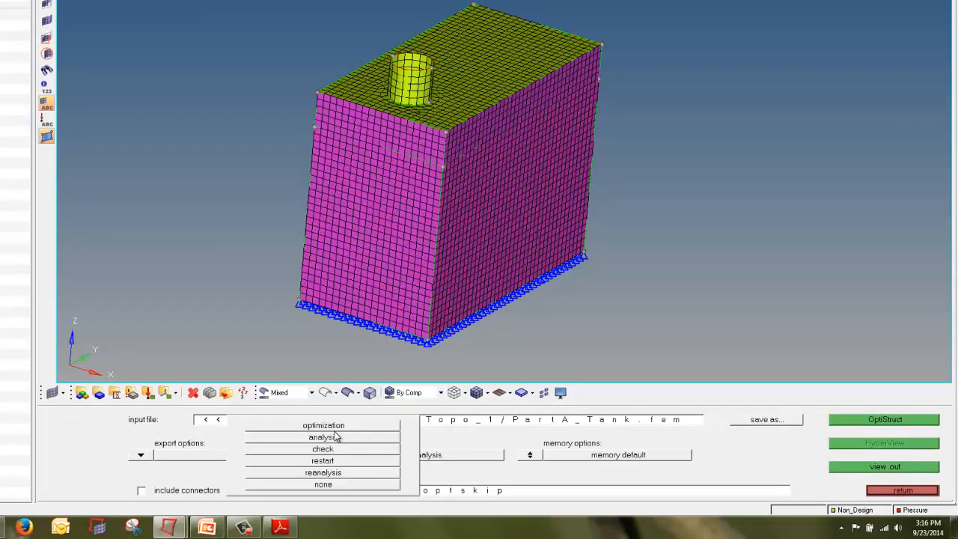
pyautogui.click(334, 427)
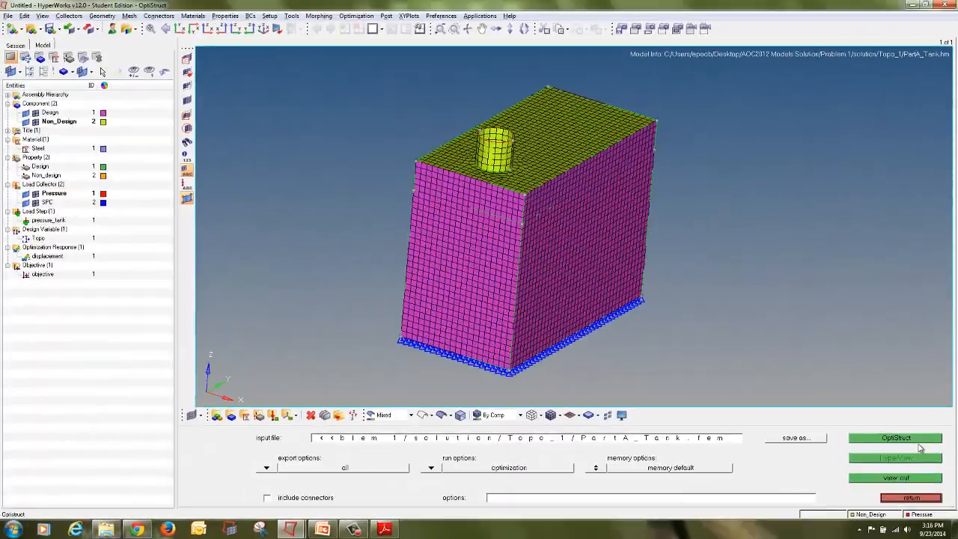
pyautogui.click(916, 440)
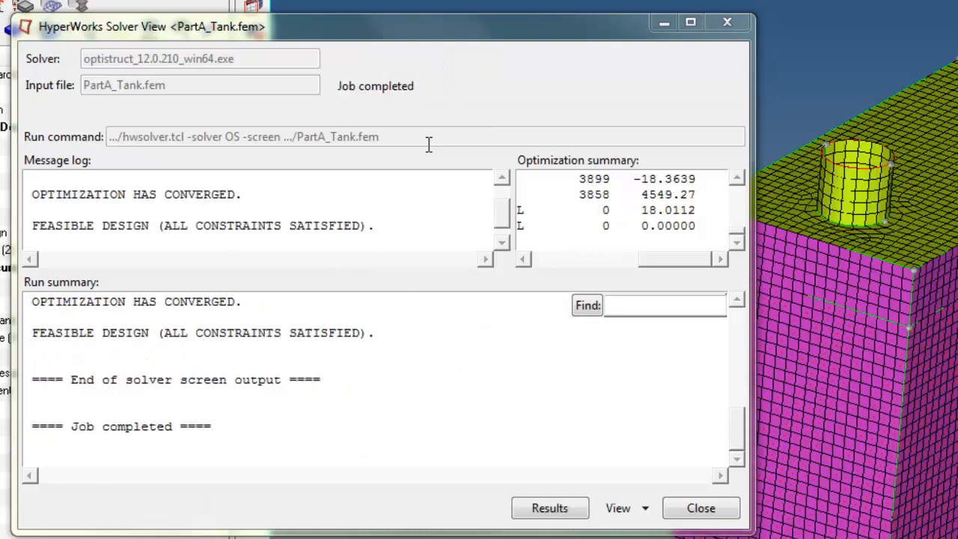
# Step: Review the solver message log for convergence and close the solver window
pyautogui.moveTo(200, 158)
pyautogui.mouseDown()
pyautogui.moveTo(134, 167)
pyautogui.moveTo(18, 206)
pyautogui.moveTo(72, 239)
pyautogui.moveTo(322, 256)
pyautogui.moveTo(374, 224)
pyautogui.moveTo(127, 183)
pyautogui.mouseUp()
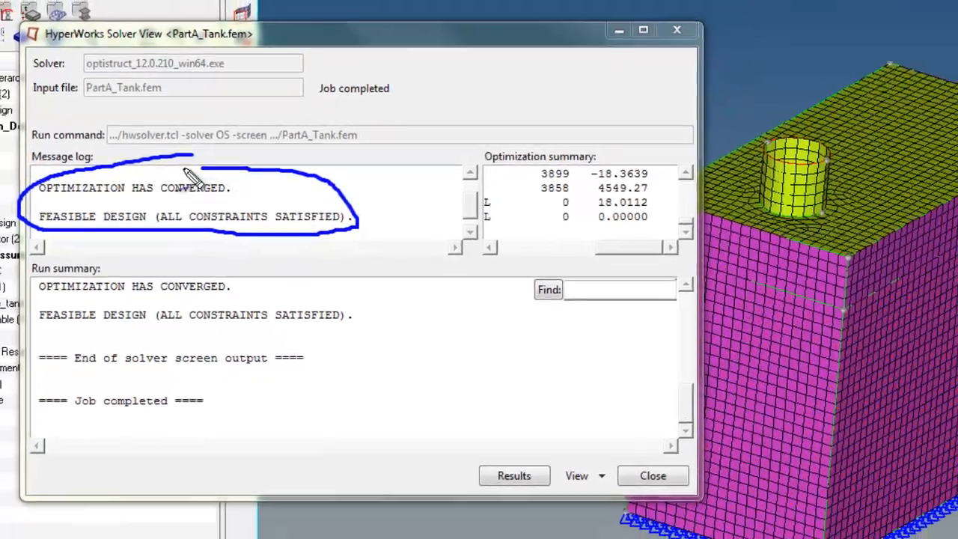
pyautogui.press('Escape')
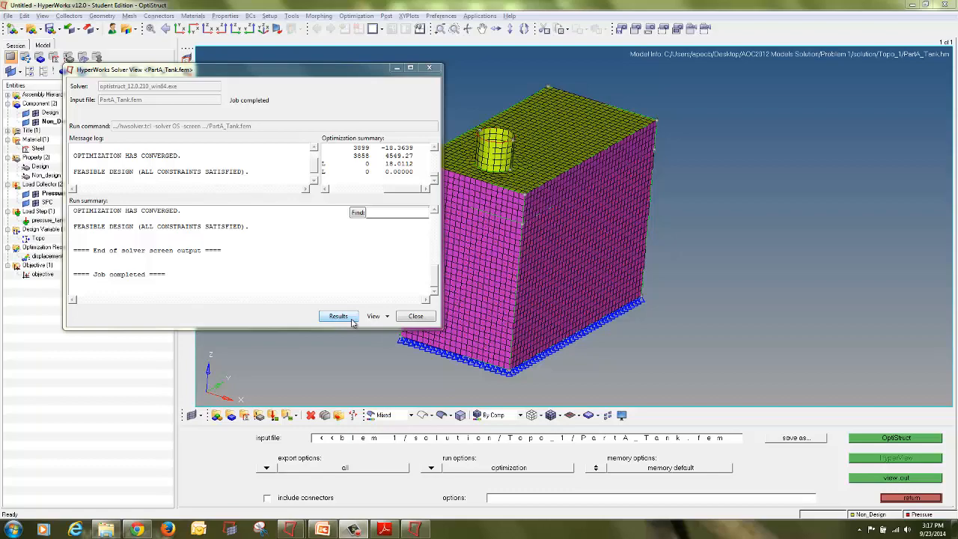
pyautogui.click(416, 316)
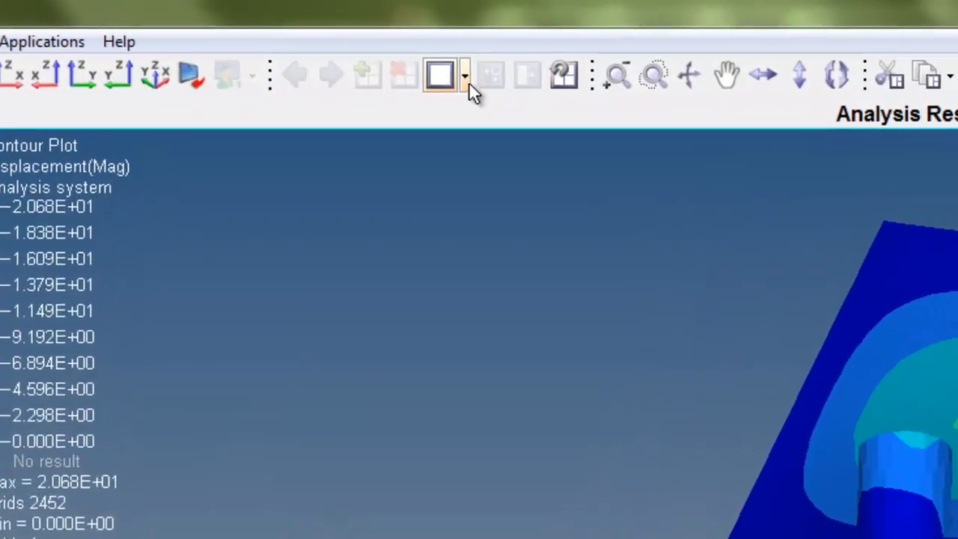
# Step: Switch to a three-window layout and load PartA_Tank_des.h3d from the Topo_1 folder into the second window
pyautogui.click(426, 53)
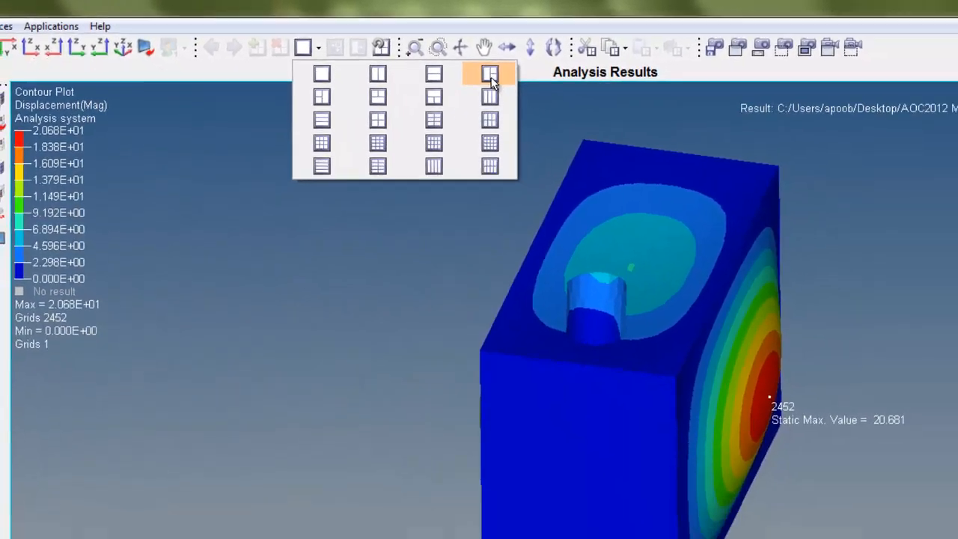
pyautogui.click(739, 120)
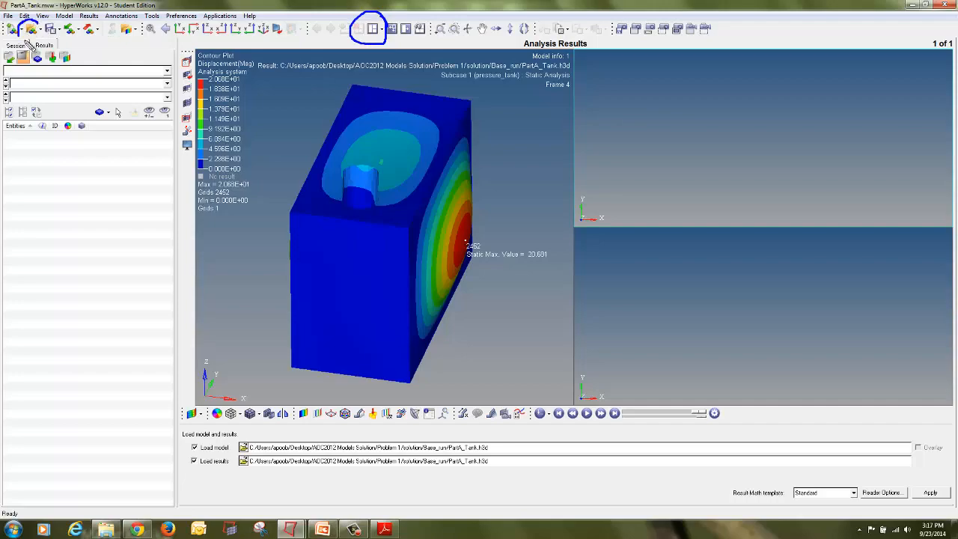
pyautogui.click(244, 448)
pyautogui.click(616, 69)
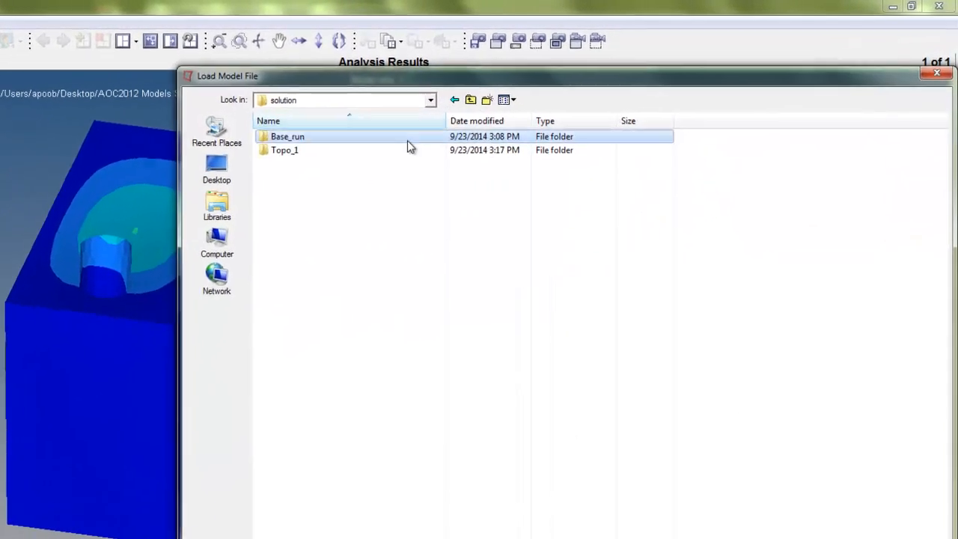
pyautogui.doubleClick(412, 149)
pyautogui.click(576, 120)
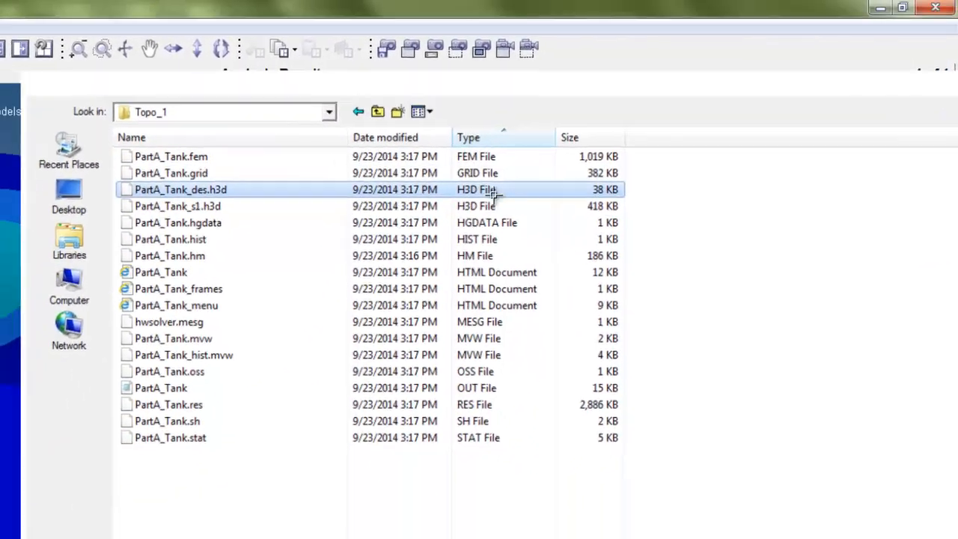
pyautogui.doubleClick(452, 215)
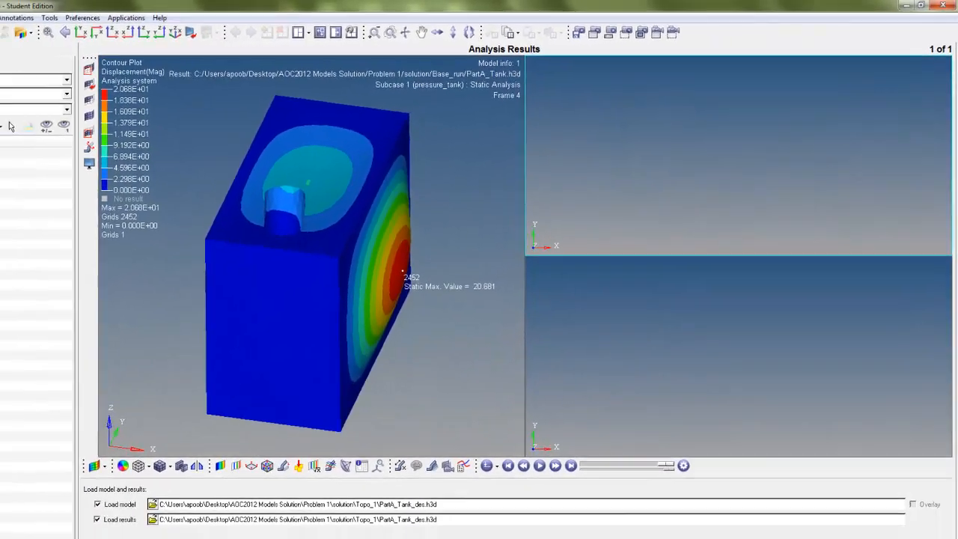
pyautogui.click(931, 492)
# Step: Load PartA_Tank_s1.h3d from the Topo_1 folder into the third window
pyautogui.click(781, 357)
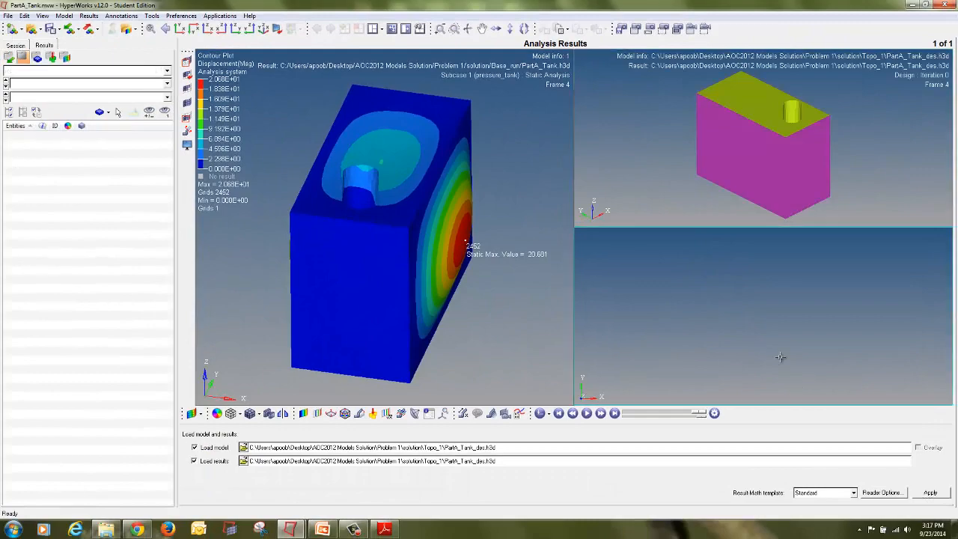
pyautogui.click(243, 447)
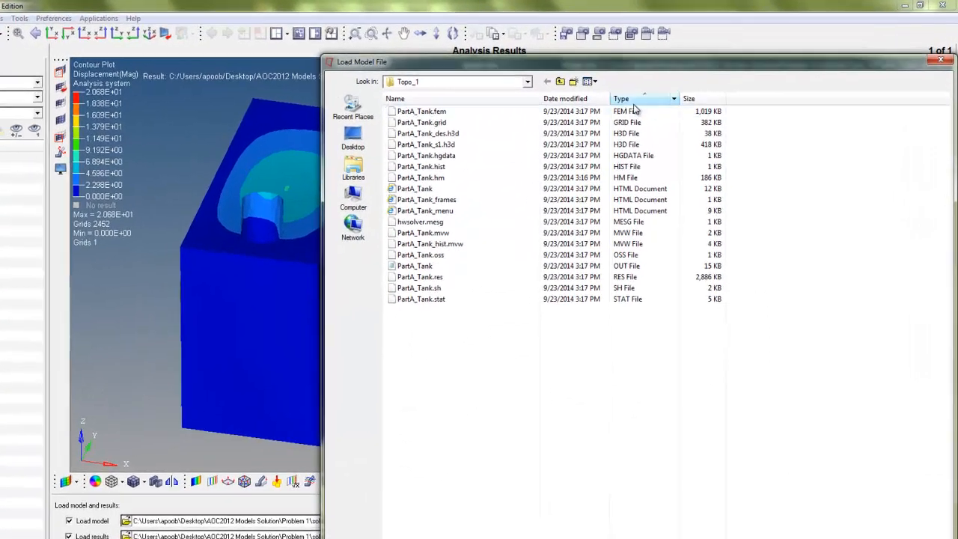
pyautogui.click(633, 98)
pyautogui.click(633, 98)
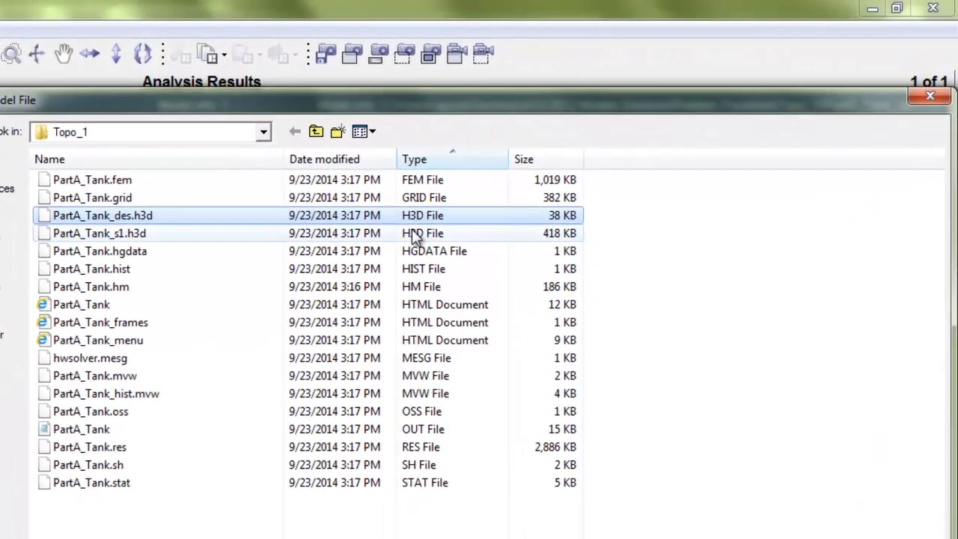
pyautogui.click(453, 213)
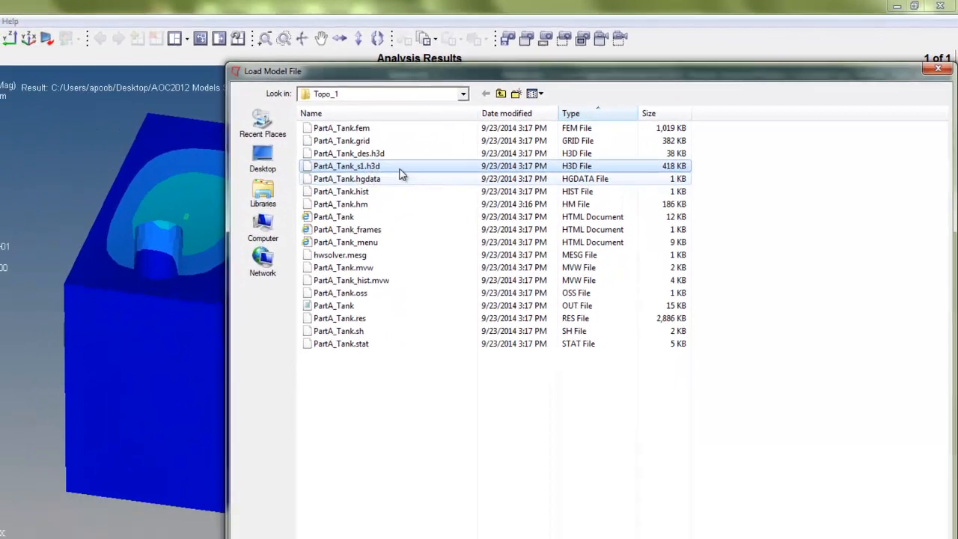
pyautogui.click(400, 169)
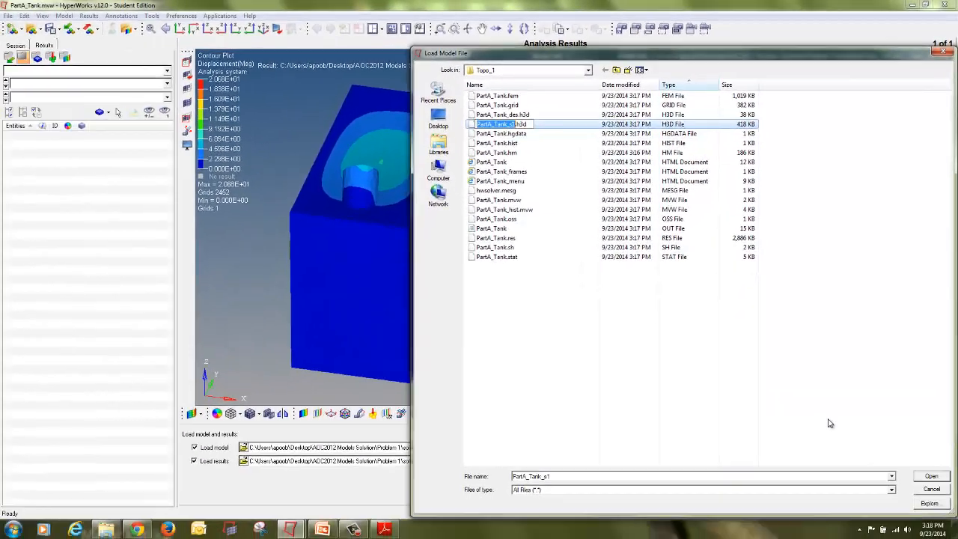
pyautogui.click(554, 255)
pyautogui.click(566, 124)
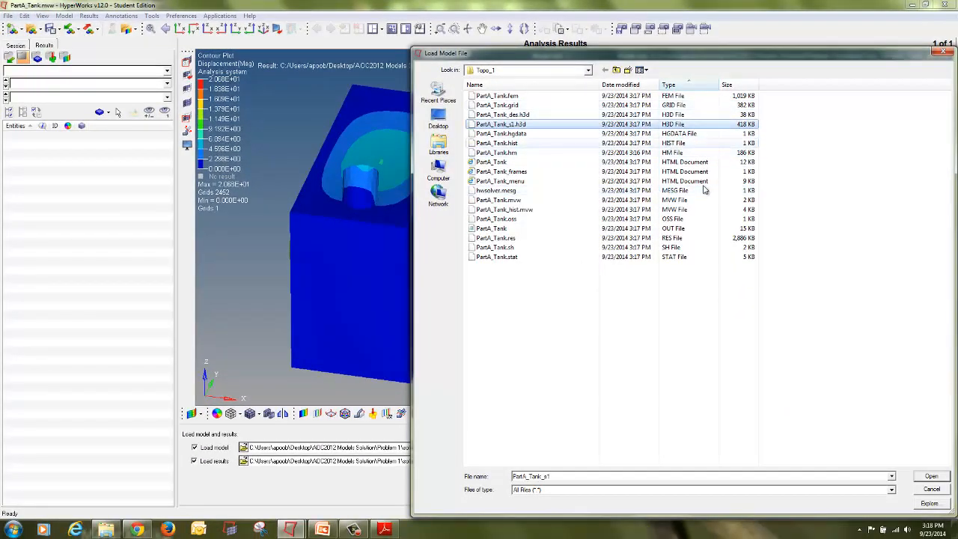
pyautogui.click(923, 478)
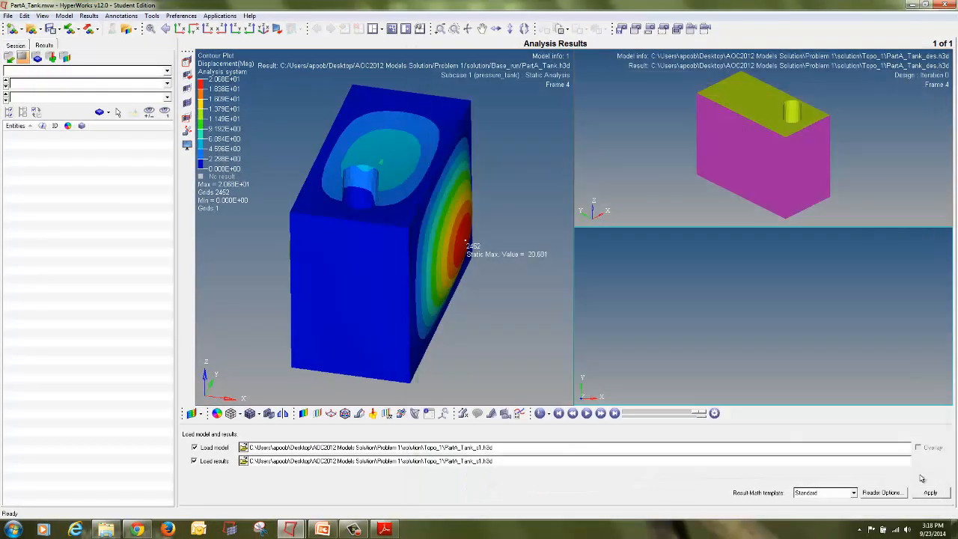
pyautogui.click(931, 493)
# Step: Hide the Model info note in the design-result window
pyautogui.click(630, 138)
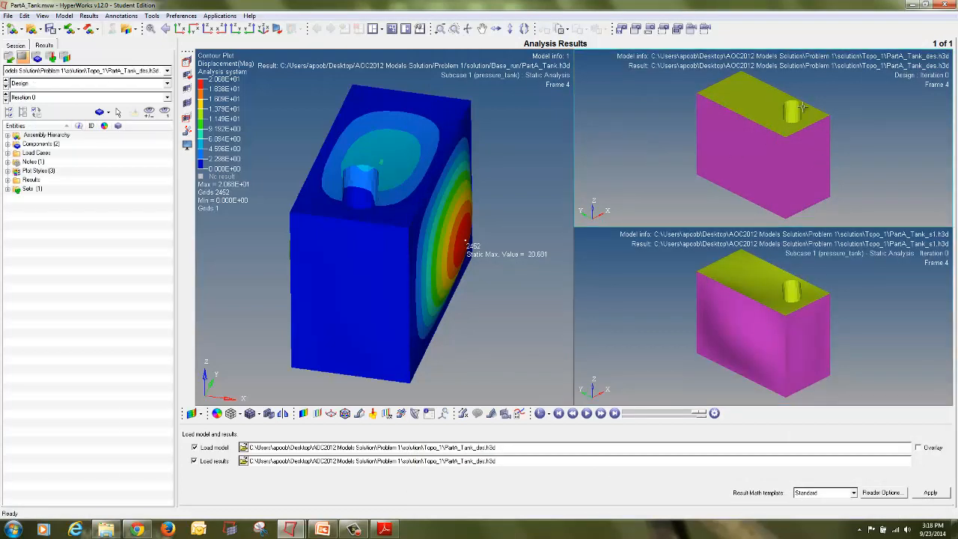
pyautogui.click(7, 162)
pyautogui.click(25, 171)
# Step: Hide the Model info note in the baseline result window
pyautogui.click(279, 126)
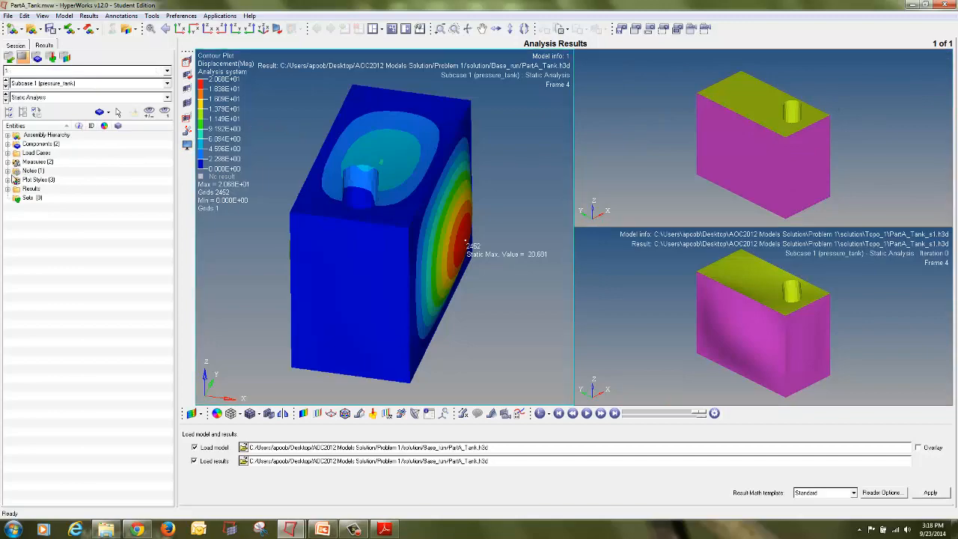
pyautogui.click(8, 170)
pyautogui.click(25, 179)
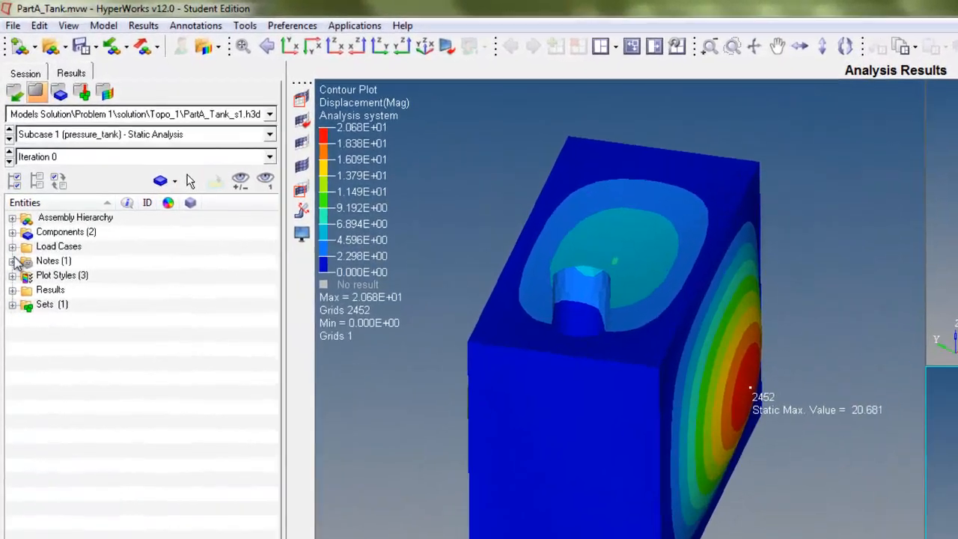
pyautogui.click(12, 260)
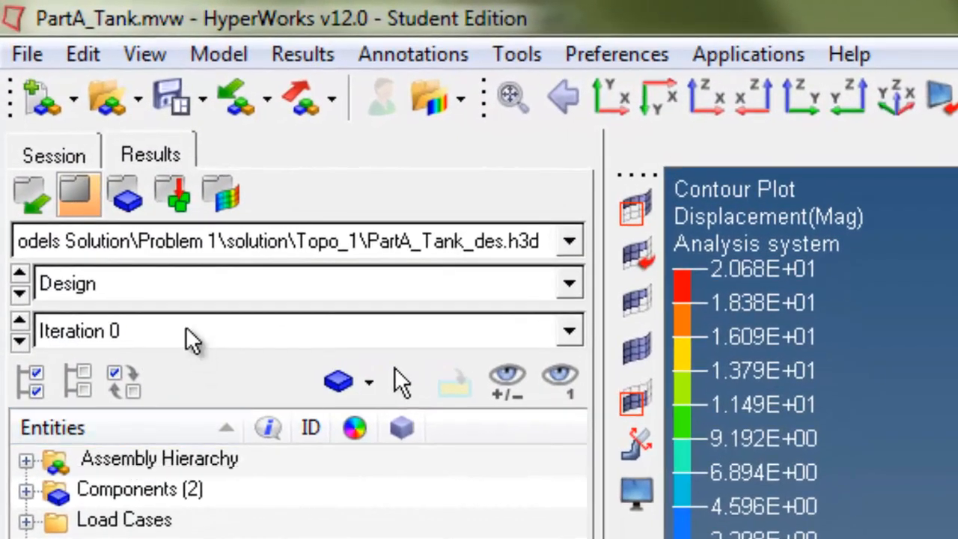
# Step: Show the final design iteration in the design-result window and plot its Shape Change contour
pyautogui.moveTo(278, 301)
pyautogui.mouseDown()
pyautogui.moveTo(160, 299)
pyautogui.moveTo(167, 427)
pyautogui.moveTo(606, 378)
pyautogui.moveTo(270, 264)
pyautogui.moveTo(180, 325)
pyautogui.mouseUp()
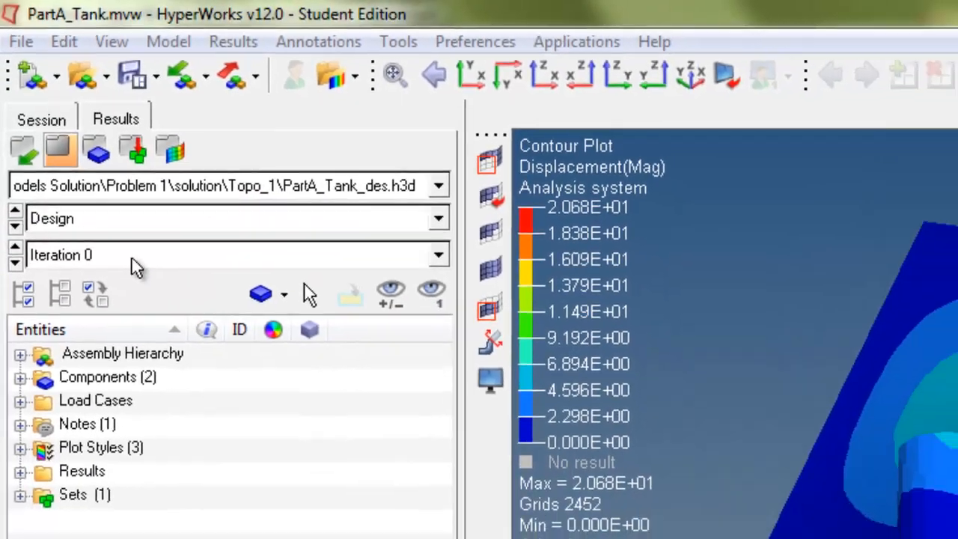
pyautogui.click(131, 259)
pyautogui.scroll(-1, 159, 363)
pyautogui.click(144, 353)
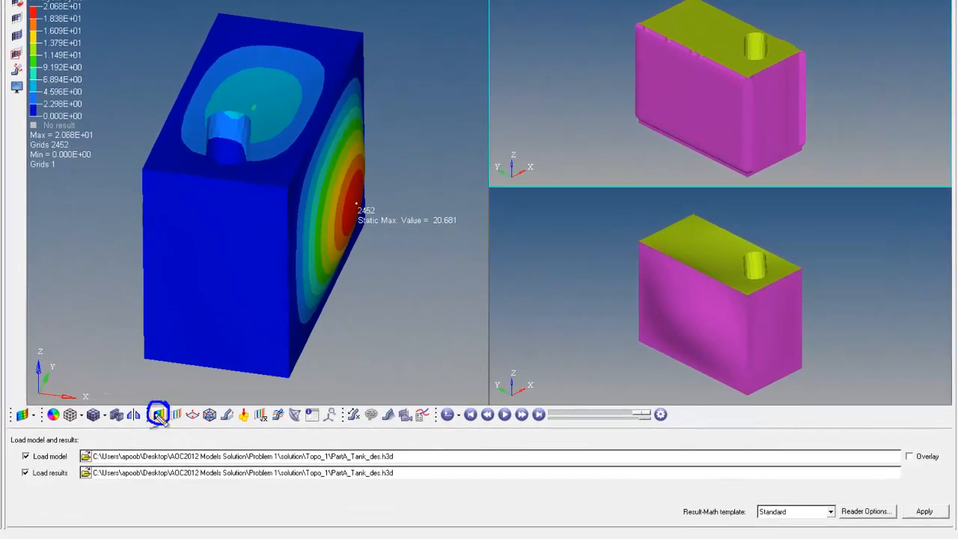
pyautogui.click(158, 416)
pyautogui.click(437, 516)
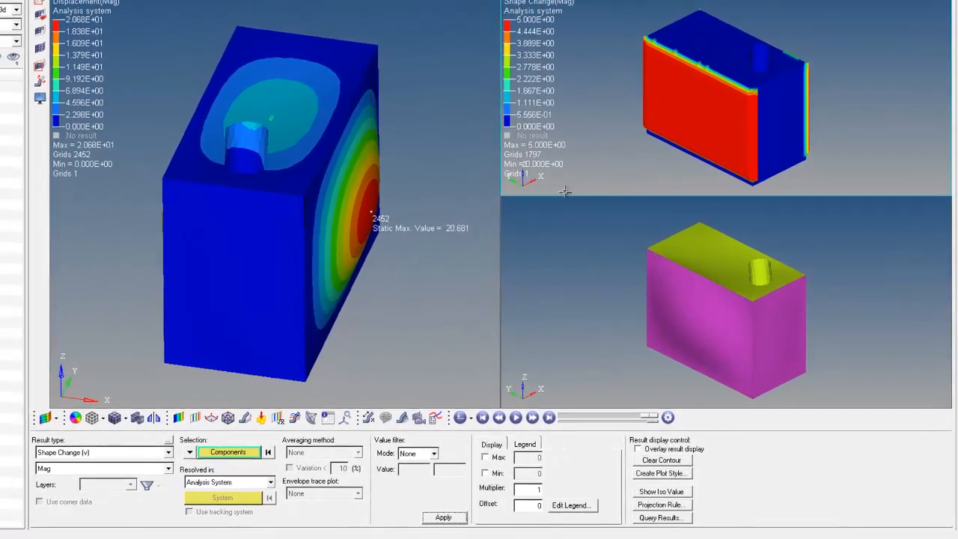
# Step: Plot a Displacement magnitude contour in the third window
pyautogui.click(611, 324)
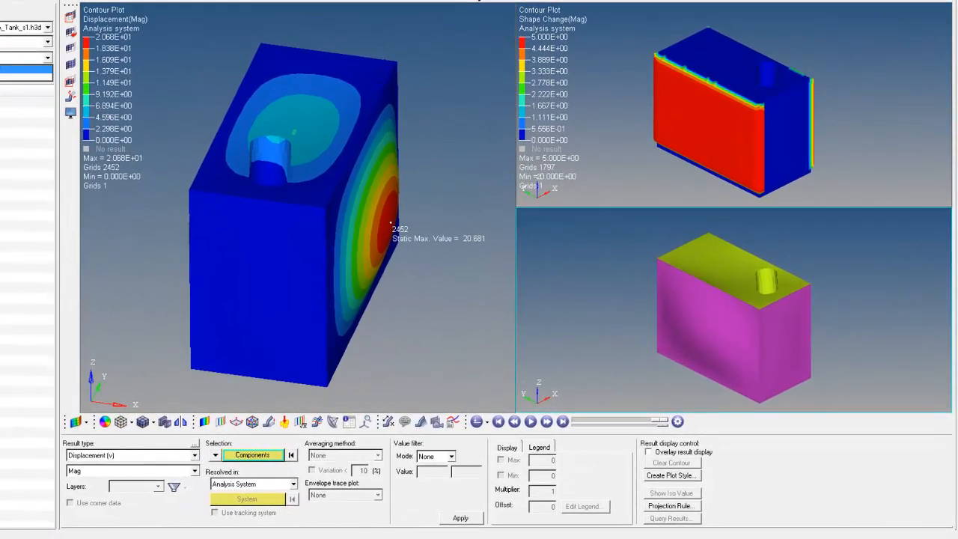
pyautogui.click(6, 69)
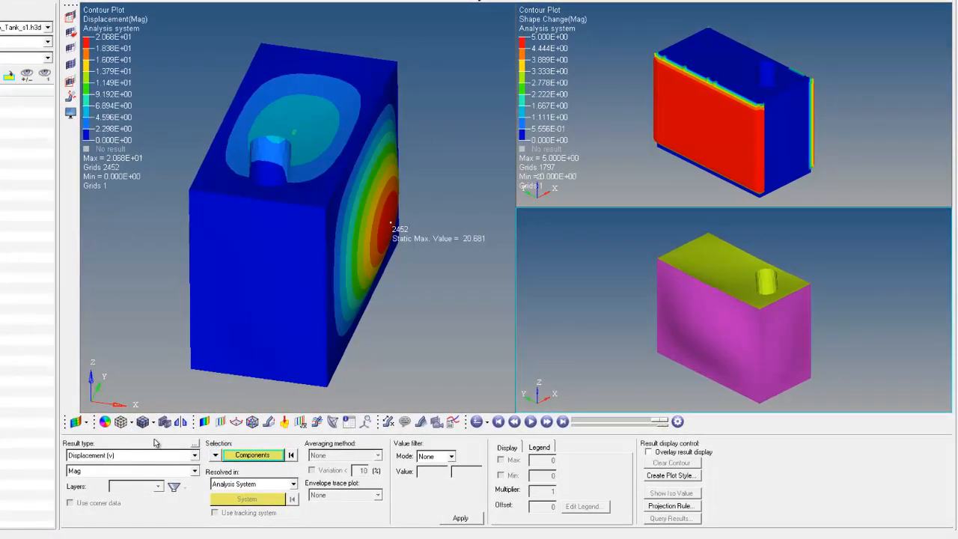
pyautogui.click(458, 520)
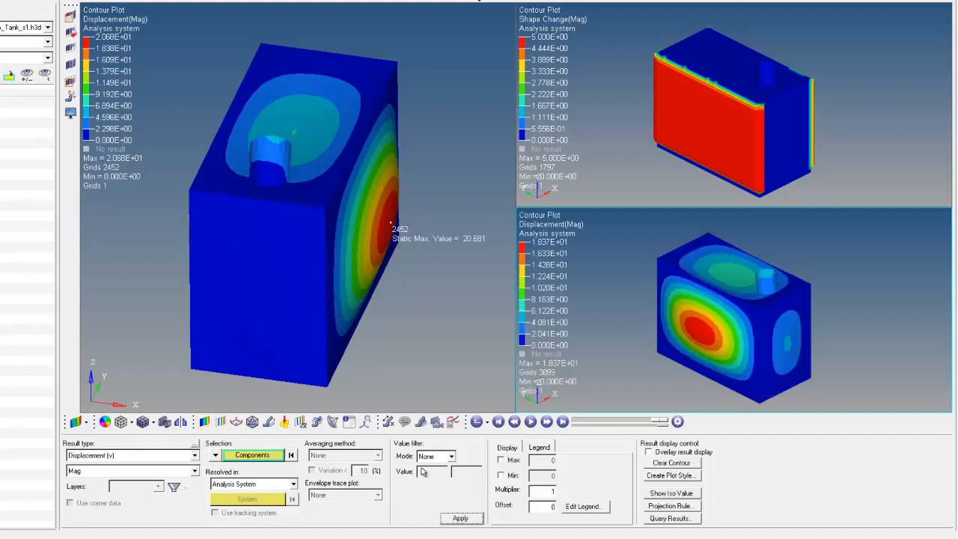
# Step: Add a Static MinMax Result measure showing maximum displacement in the third window, rotating the views to inspect it
pyautogui.click(388, 422)
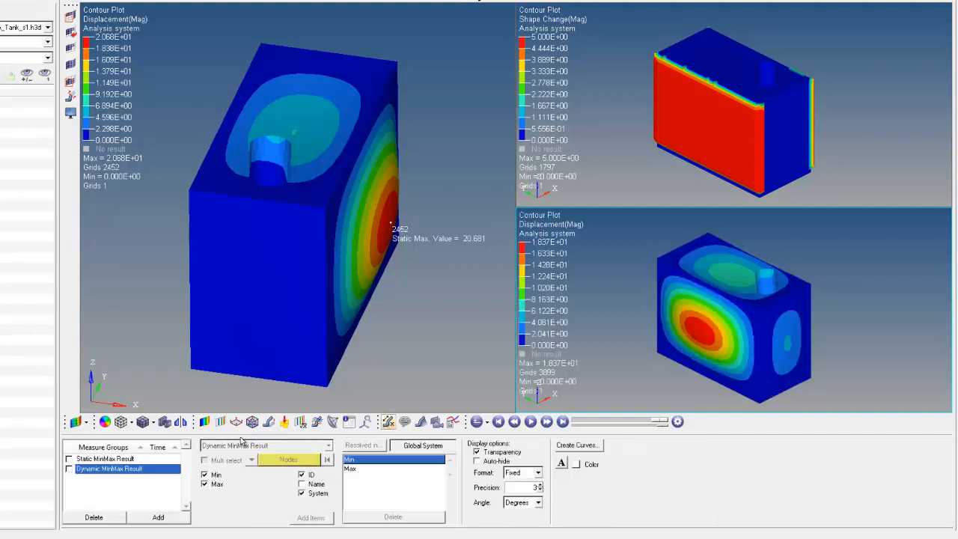
pyautogui.click(69, 459)
pyautogui.click(205, 474)
pyautogui.keyDown('ctrl'); pyautogui.moveTo(716, 298); pyautogui.dragTo(771, 344); pyautogui.keyUp('ctrl')
pyautogui.click(712, 149)
pyautogui.keyDown('ctrl'); pyautogui.moveTo(655, 144); pyautogui.dragTo(765, 135); pyautogui.keyUp('ctrl')
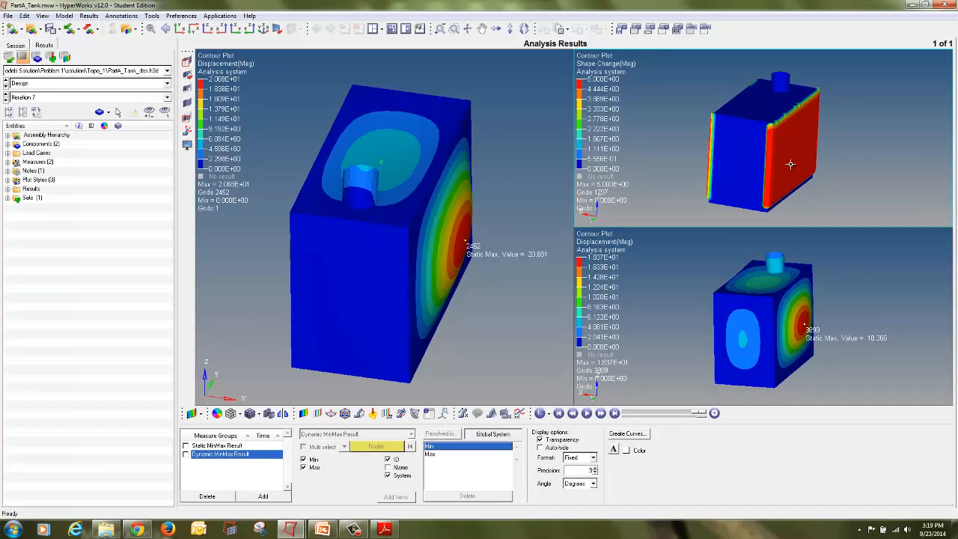
# Step: Switch to the HyperMesh model and add planar pattern grouping to the Topo topography design variable, anchored at a node on the tank's side face
pyautogui.moveTo(298, 528)
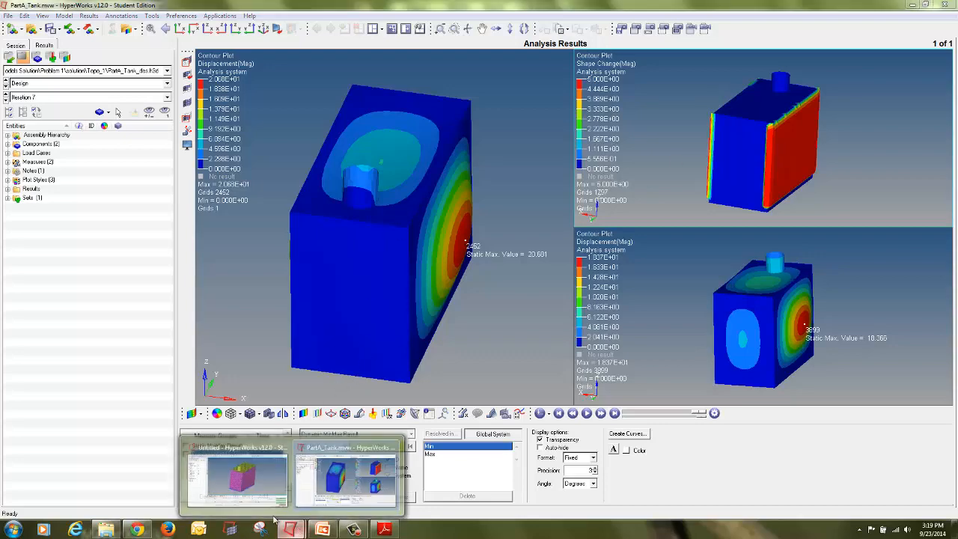
pyautogui.click(351, 473)
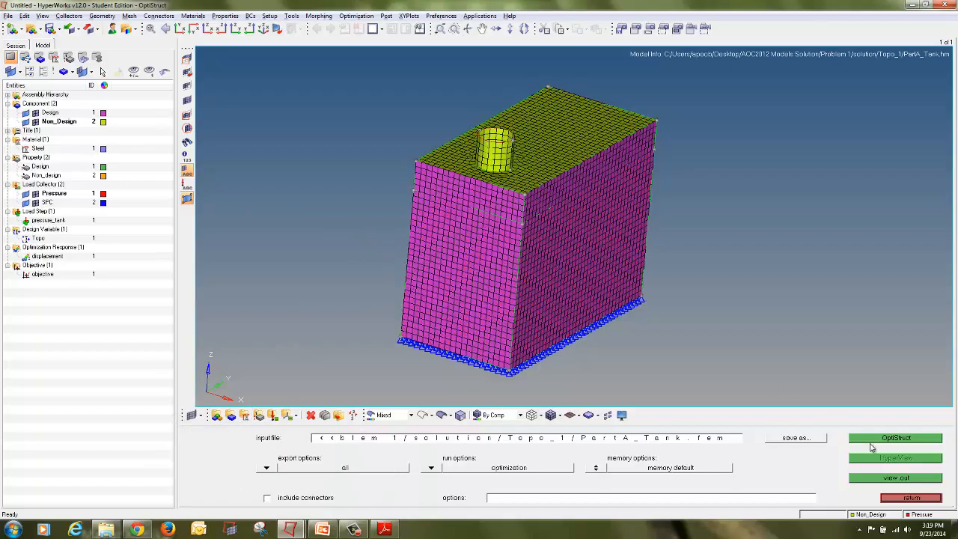
pyautogui.click(907, 497)
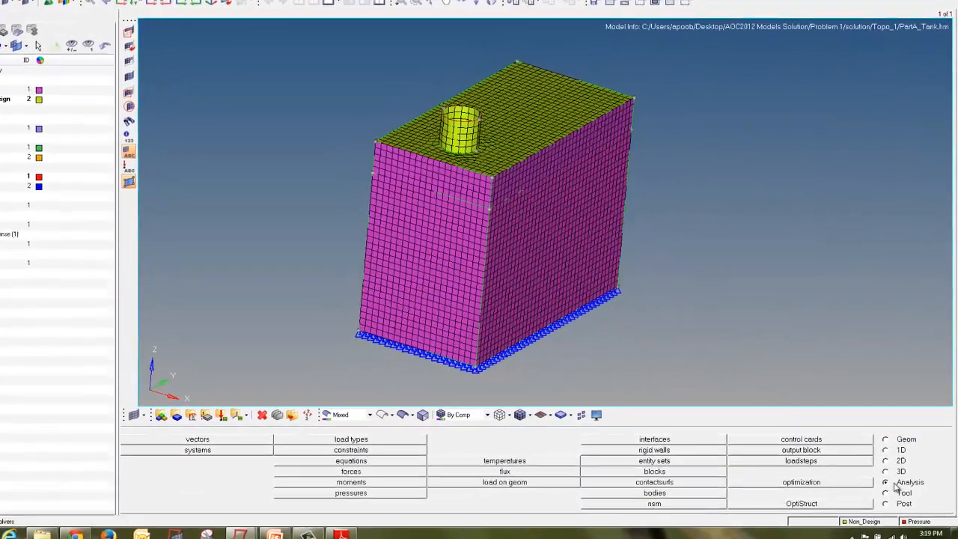
pyautogui.click(801, 482)
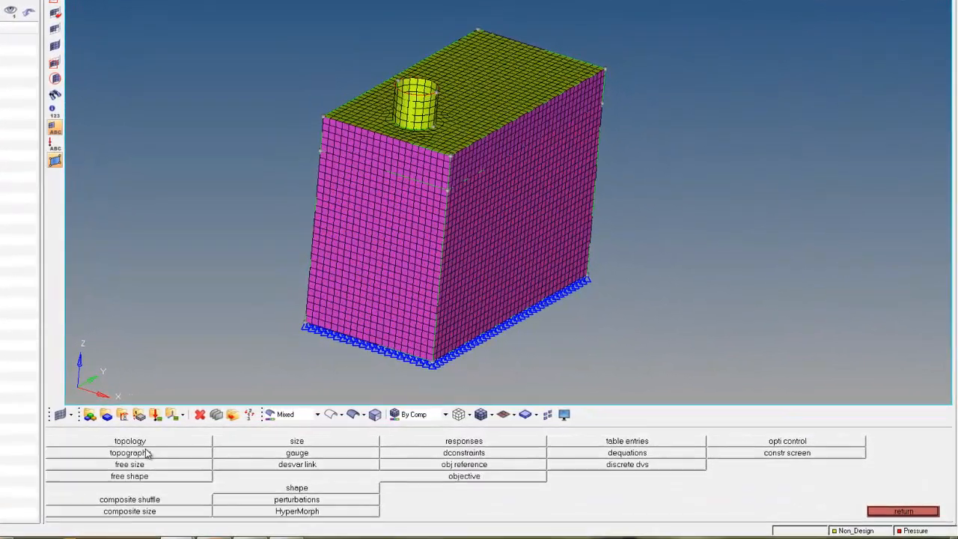
pyautogui.click(142, 453)
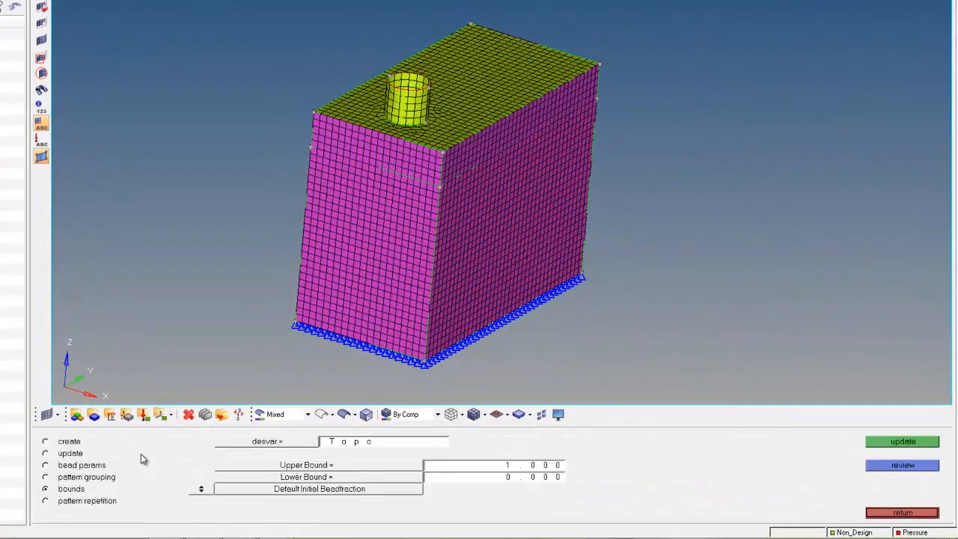
pyautogui.click(92, 466)
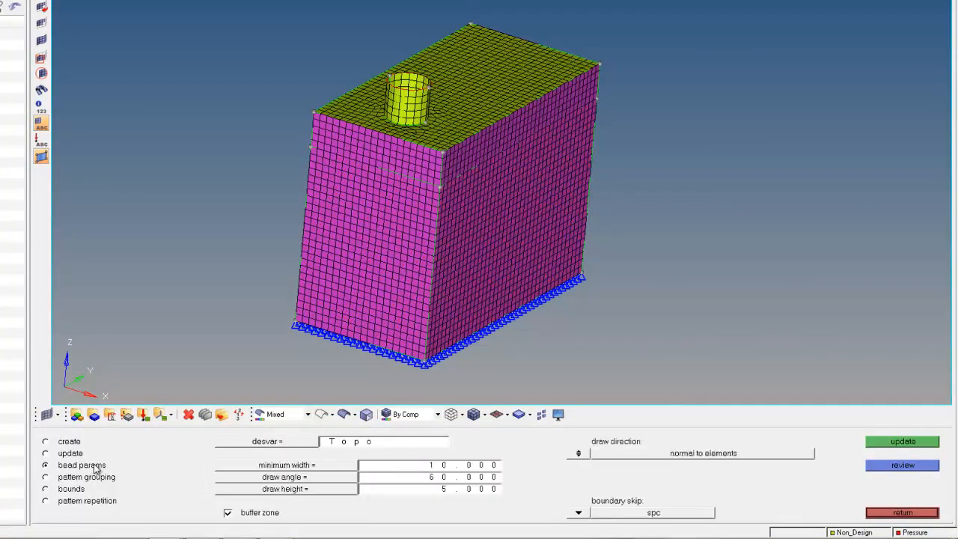
pyautogui.click(97, 478)
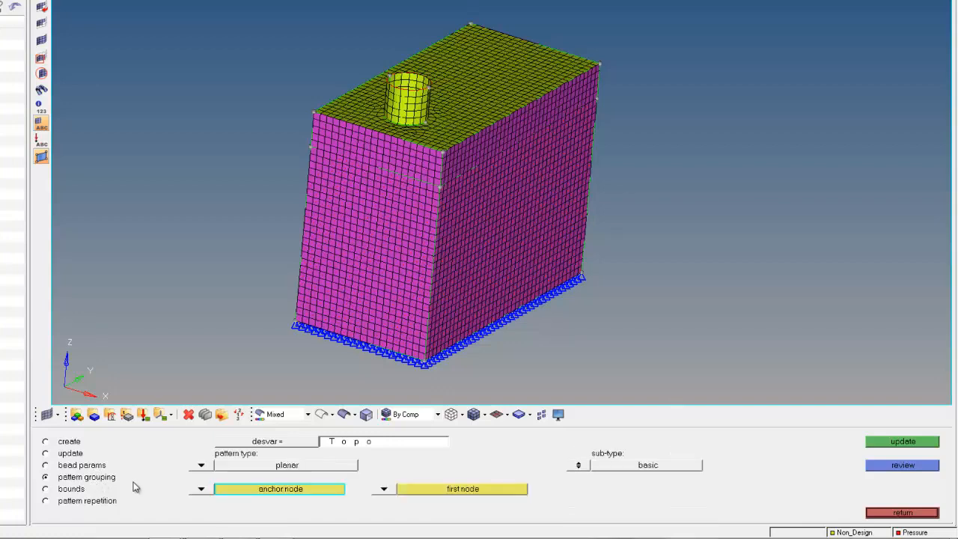
pyautogui.click(243, 444)
pyautogui.click(124, 441)
pyautogui.keyDown('ctrl'); pyautogui.moveTo(635, 170); pyautogui.dragTo(371, 400); pyautogui.keyUp('ctrl')
pyautogui.click(301, 491)
pyautogui.scroll(3, 490, 259)
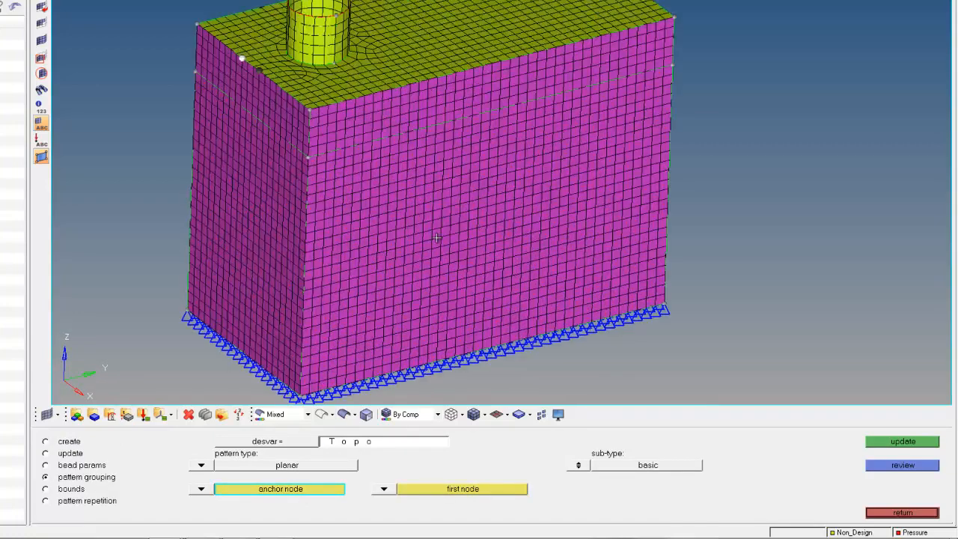
pyautogui.click(477, 218)
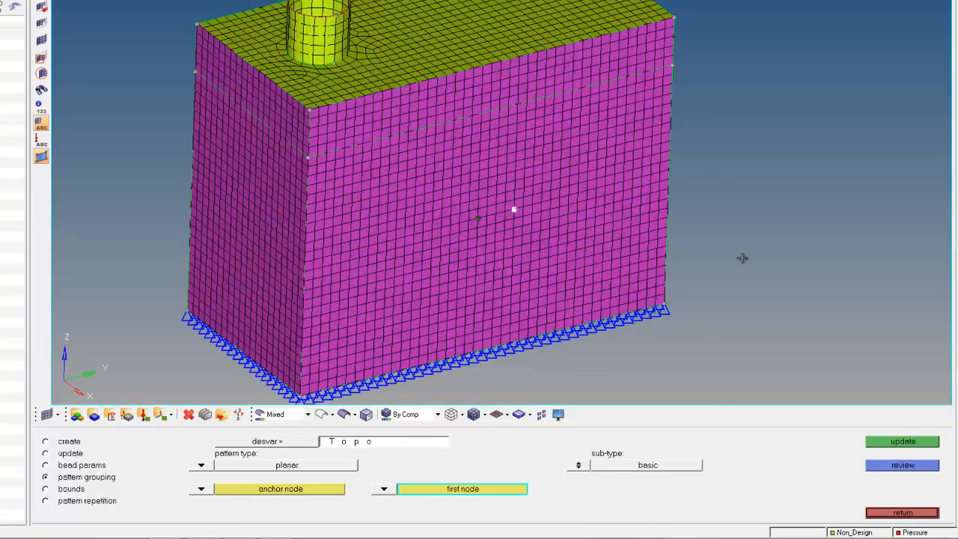
pyautogui.scroll(-1, 741, 258)
pyautogui.keyDown('ctrl'); pyautogui.moveTo(741, 258); pyautogui.dragTo(670, 241, button='right'); pyautogui.keyUp('ctrl')
pyautogui.scroll(-2, 670, 241)
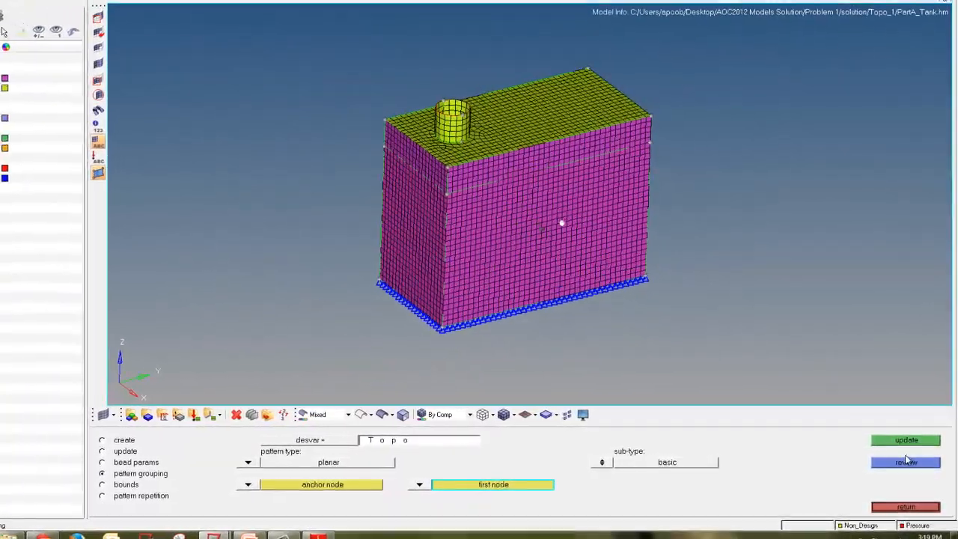
pyautogui.click(908, 442)
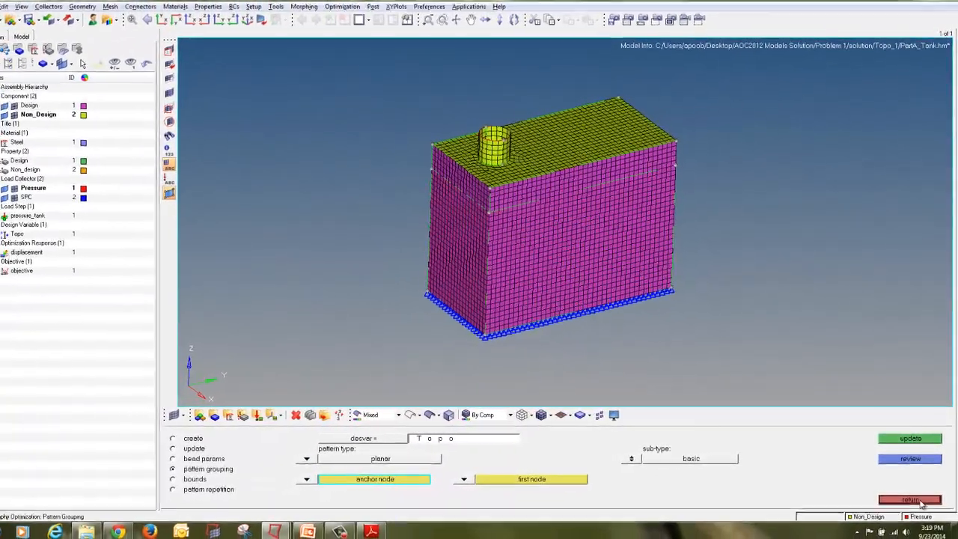
pyautogui.click(919, 500)
# Step: Save the model as PartA_Tank in a new folder named Topo_2
pyautogui.click(1, 5)
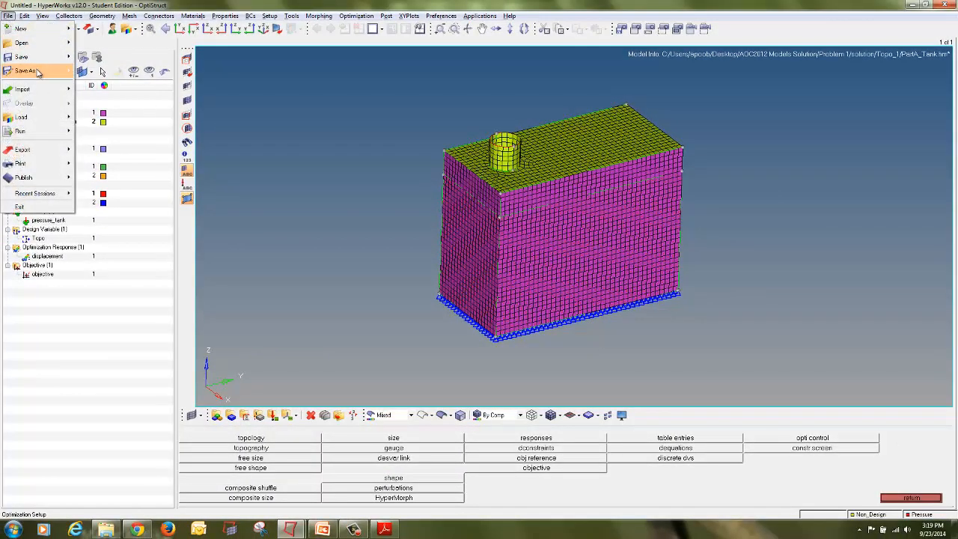
pyautogui.click(97, 72)
pyautogui.click(616, 70)
pyautogui.click(628, 69)
pyautogui.write('Topo_2')
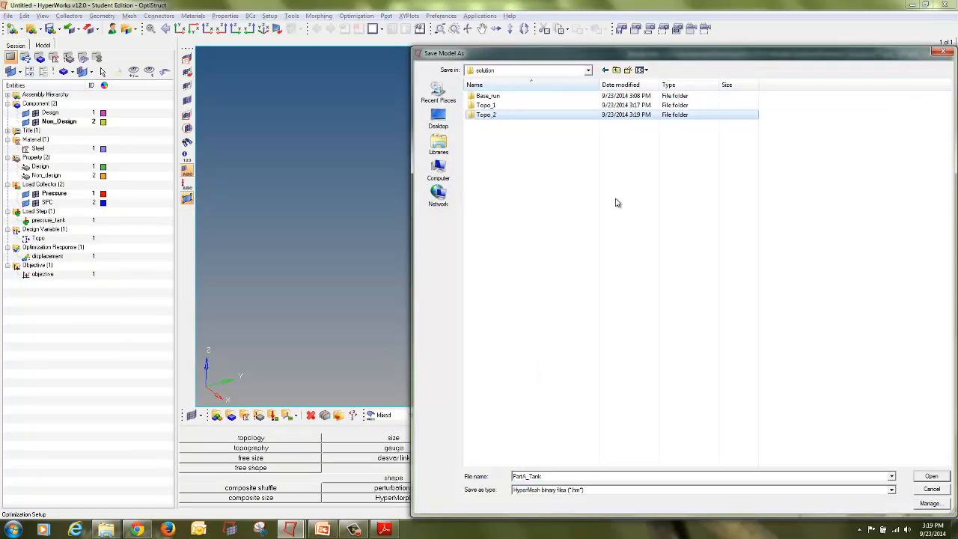
pyautogui.press('Return')
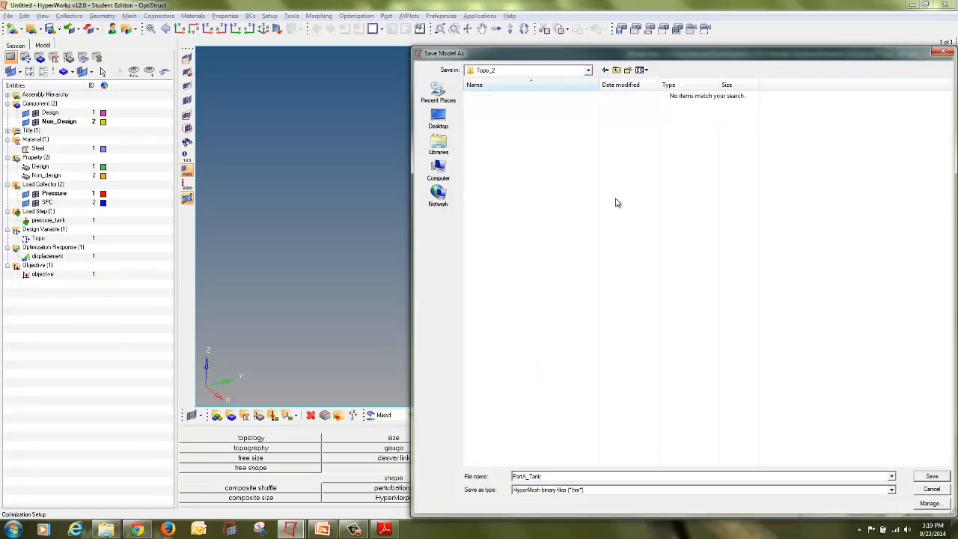
pyautogui.click(932, 477)
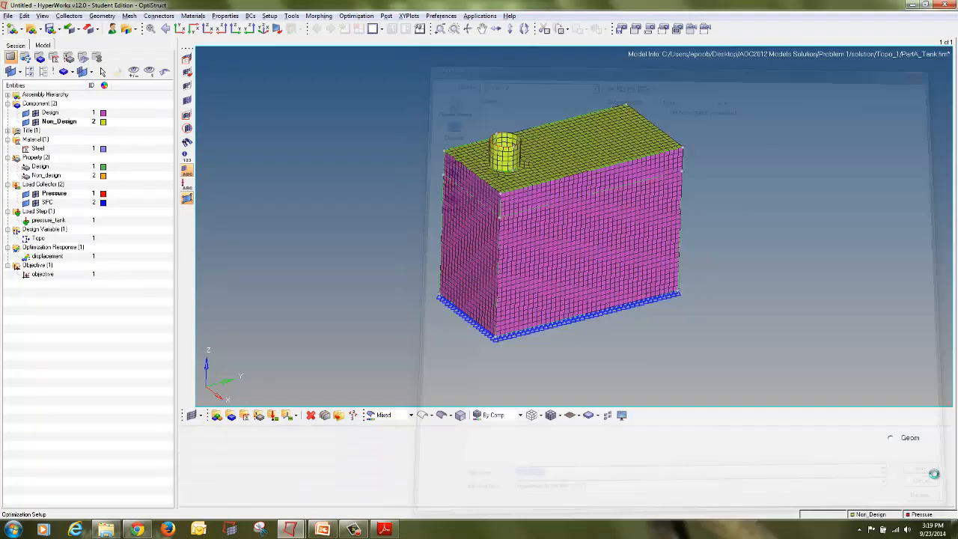
# Step: Run the OptiStruct optimization on the updated model and close the solver window
pyautogui.click(868, 498)
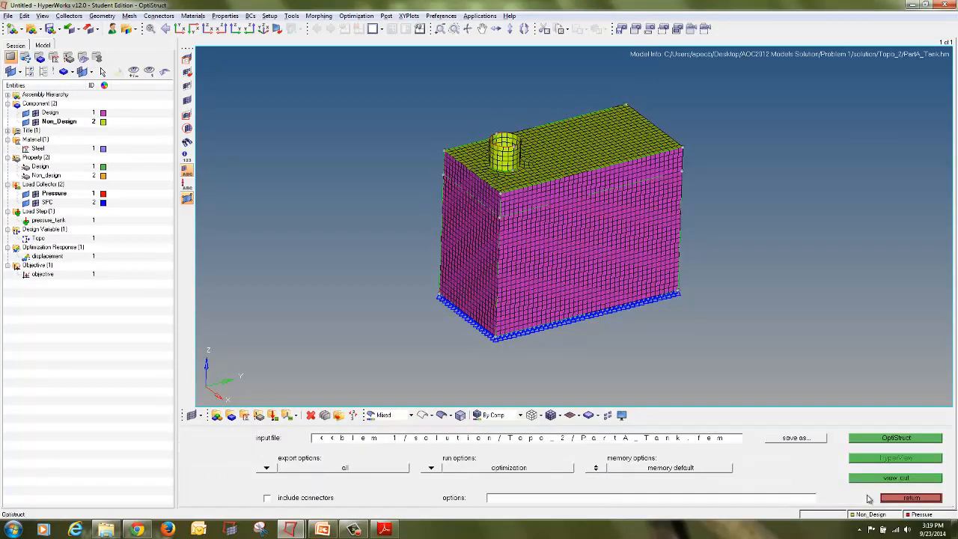
pyautogui.click(870, 444)
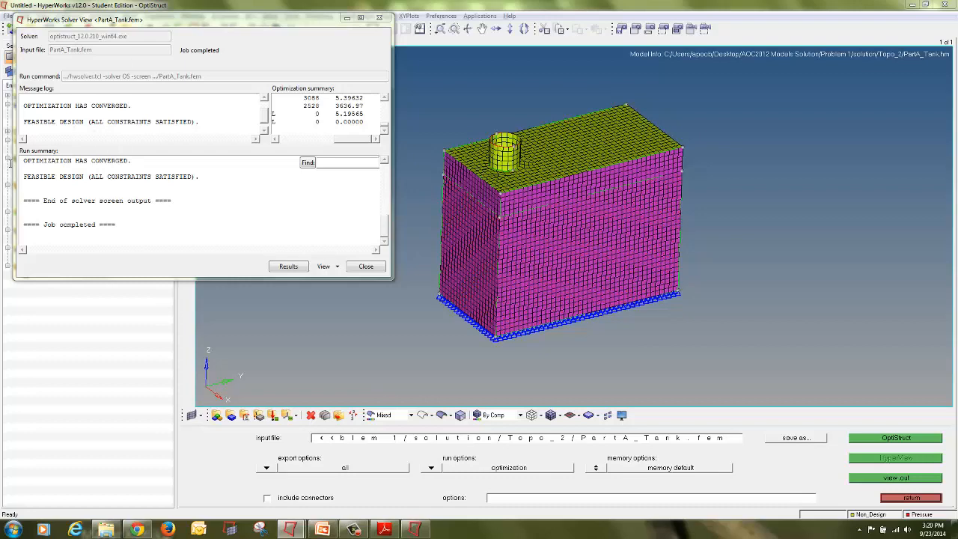
pyautogui.click(366, 266)
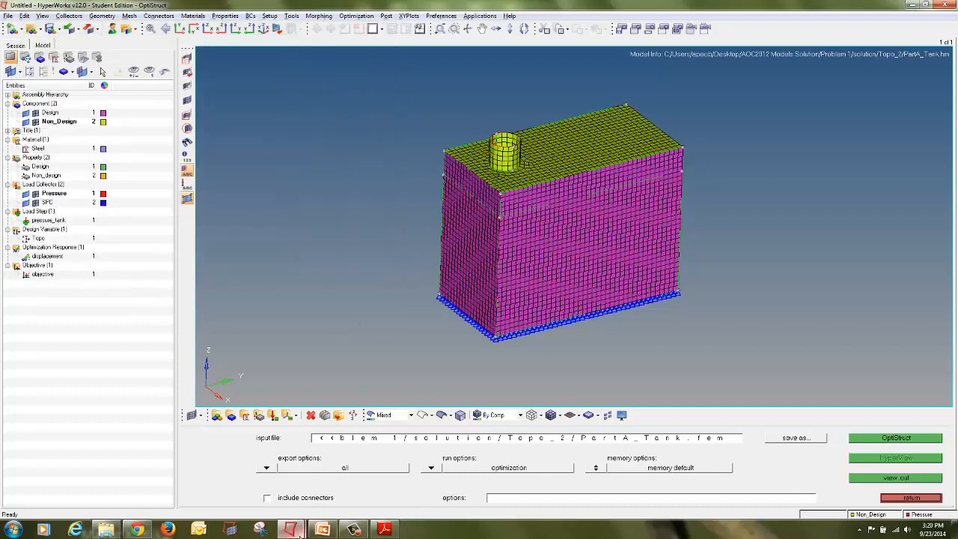
# Step: Switch to HyperView, change to a six-window layout and activate an empty window
pyautogui.moveTo(289, 529)
pyautogui.click(329, 486)
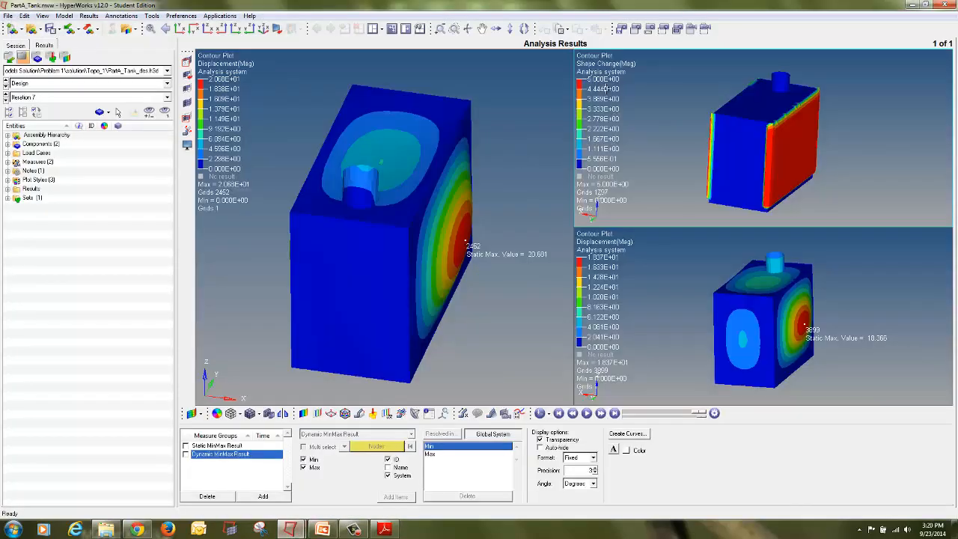
pyautogui.click(381, 29)
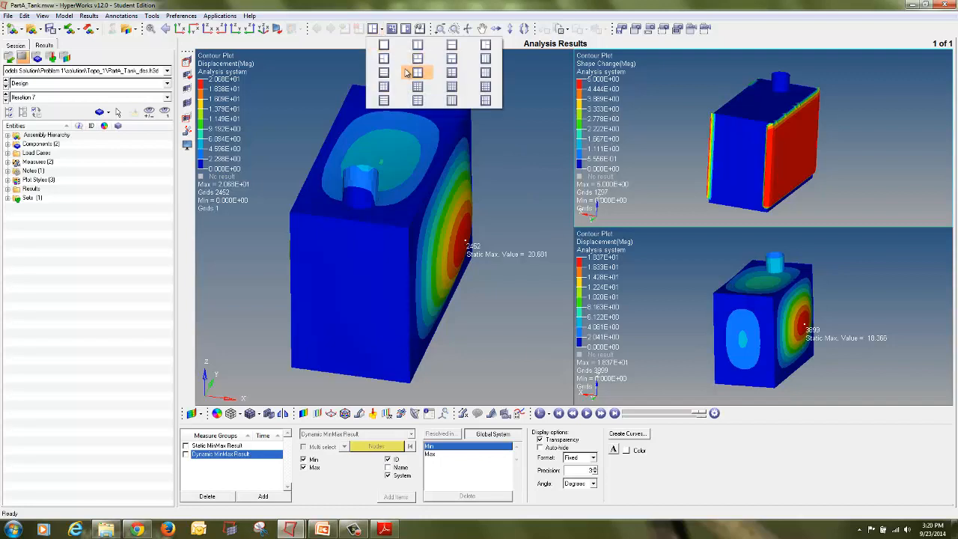
pyautogui.click(442, 73)
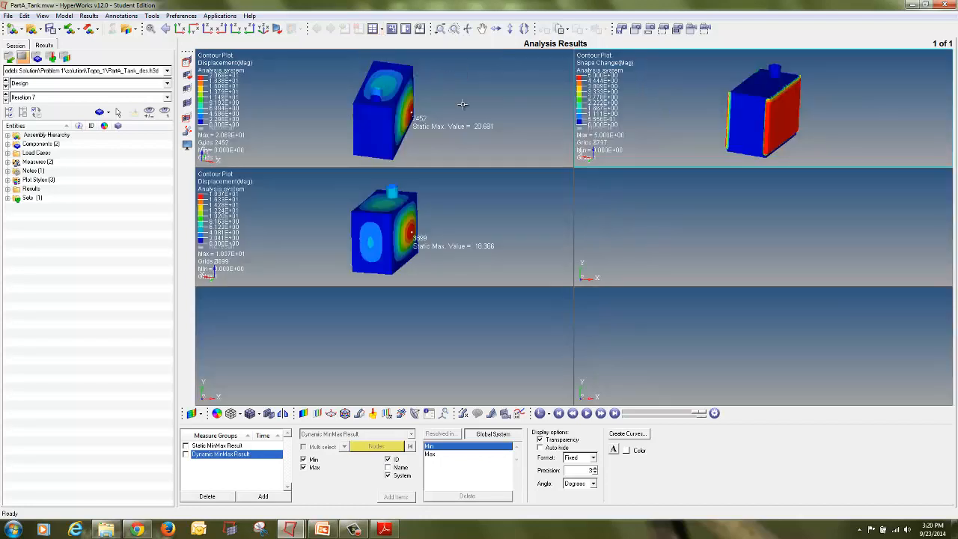
pyautogui.click(655, 211)
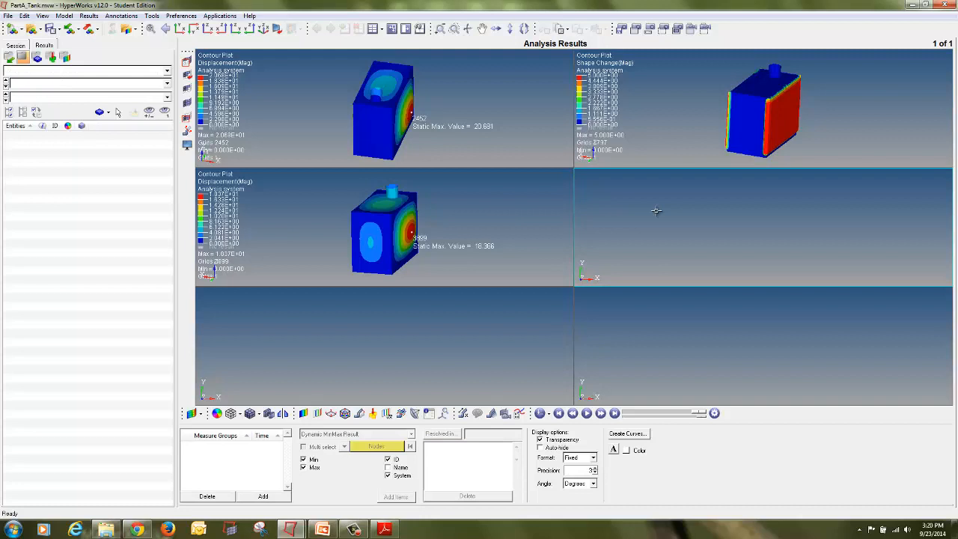
# Step: Load the Topo_2 PartA_Tank_des.h3d model and results into the empty active window
pyautogui.click(11, 28)
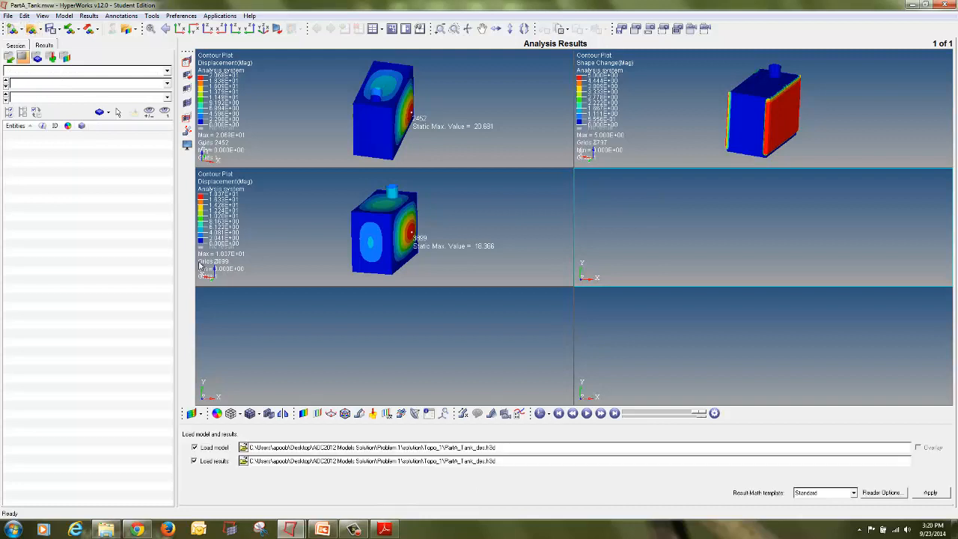
pyautogui.click(245, 447)
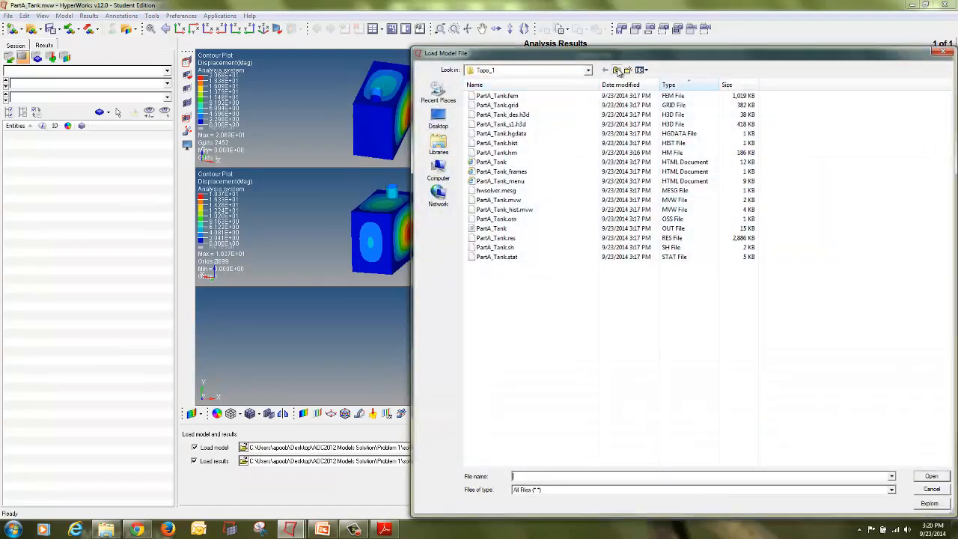
pyautogui.click(616, 69)
pyautogui.doubleClick(561, 114)
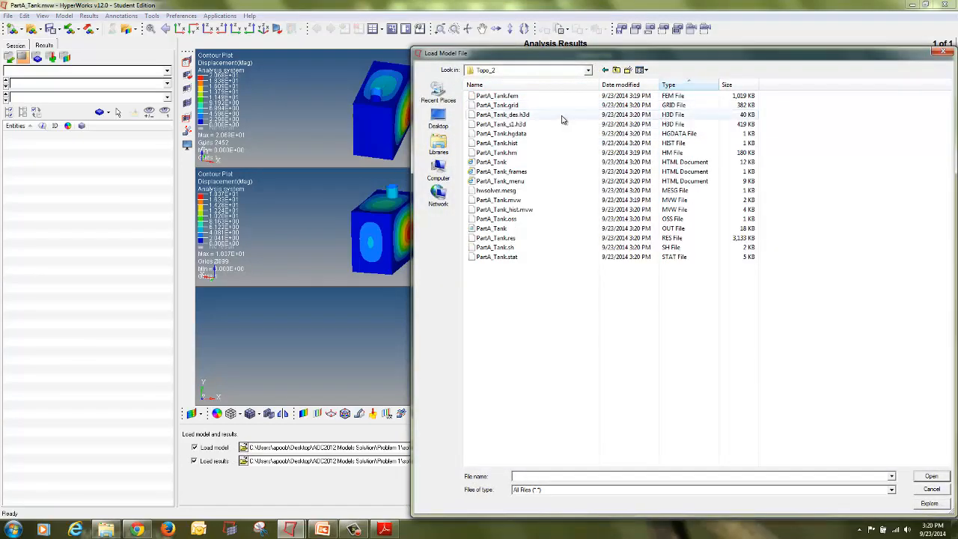
pyautogui.doubleClick(563, 116)
pyautogui.click(932, 492)
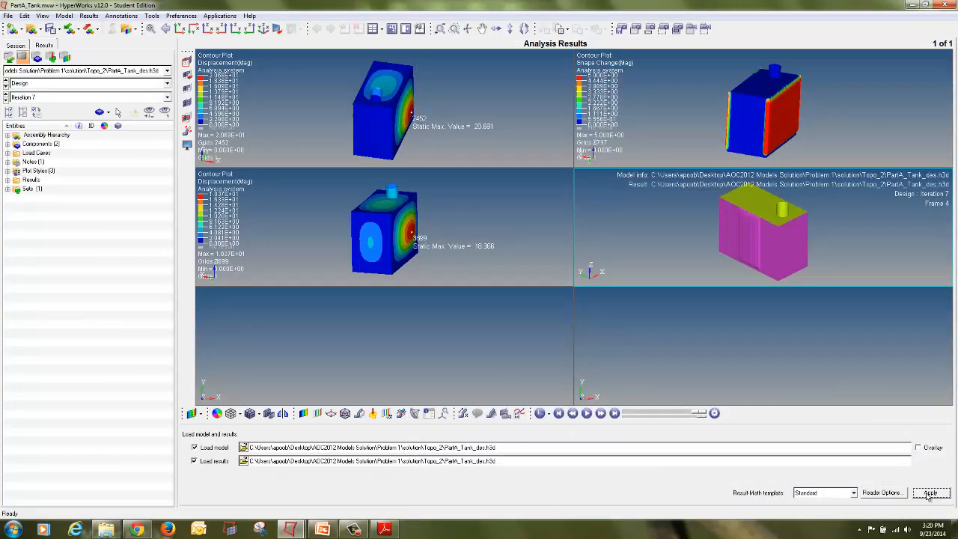
# Step: Activate the bottom-left window and load the Topo_2 PartA_Tank_s1.h3d analysis results into it
pyautogui.click(346, 298)
pyautogui.click(244, 447)
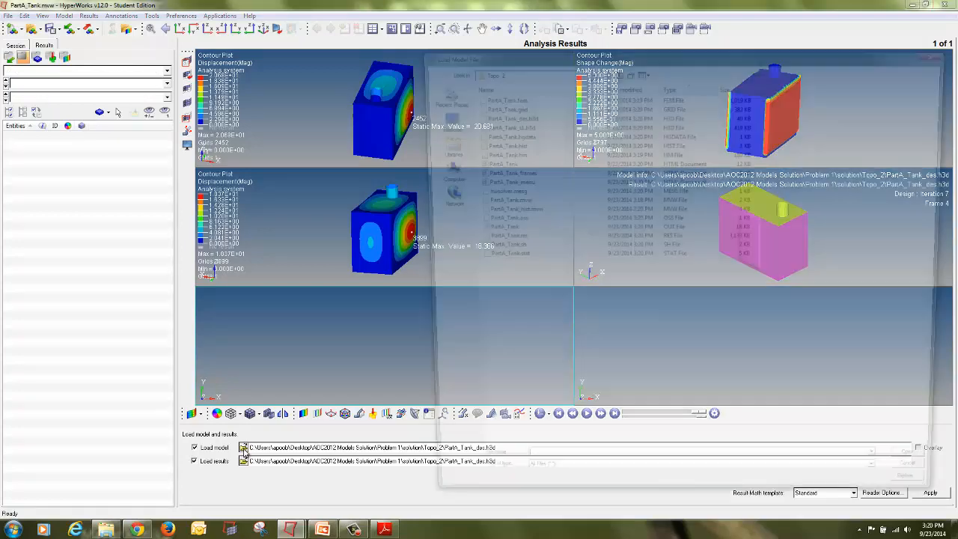
pyautogui.doubleClick(552, 124)
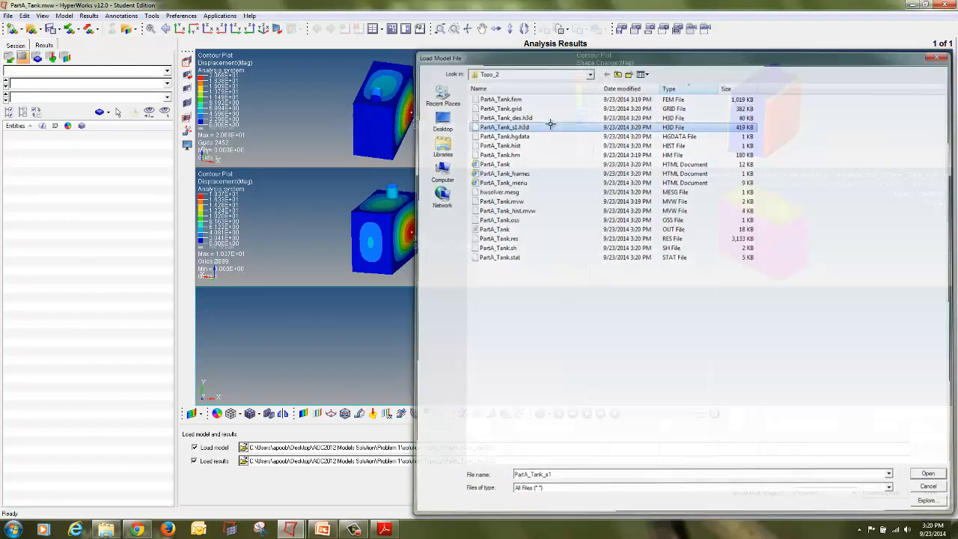
pyautogui.click(932, 492)
# Step: Set the Topo_2 design window to Iteration 10 and apply a Shape Change contour plot
pyautogui.click(620, 238)
pyautogui.click(42, 97)
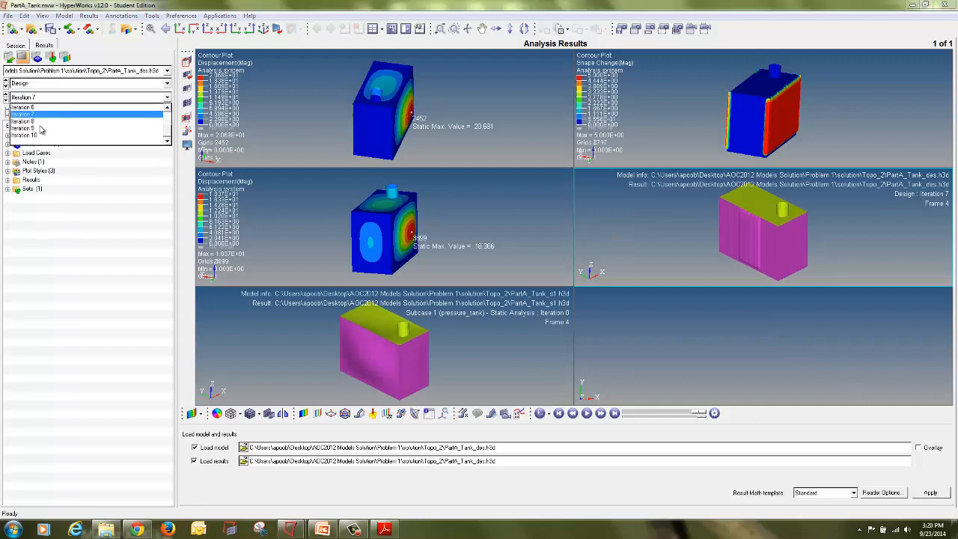
pyautogui.click(41, 136)
pyautogui.click(303, 414)
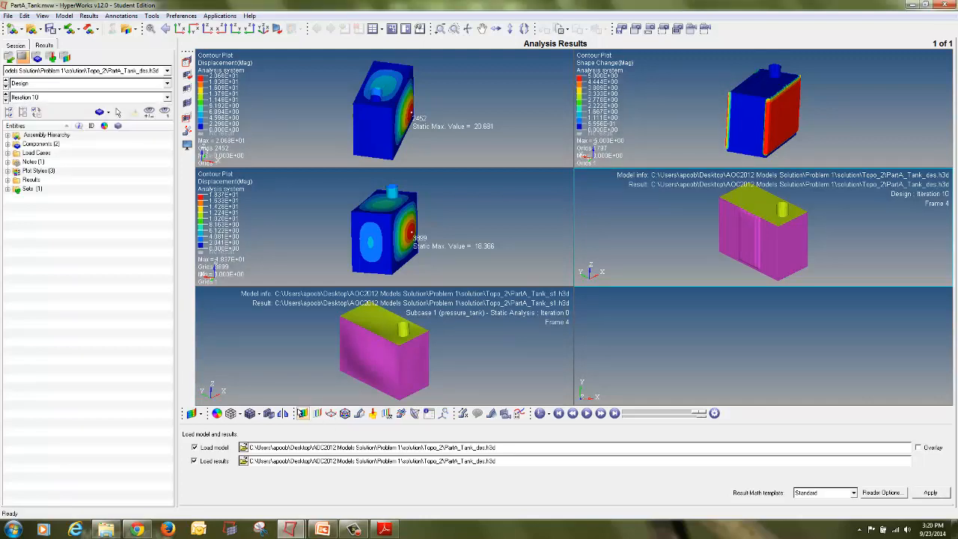
pyautogui.click(519, 500)
pyautogui.moveTo(804, 253)
pyautogui.keyDown('ctrl'); pyautogui.mouseDown()
pyautogui.moveTo(798, 267)
pyautogui.moveTo(845, 261)
pyautogui.moveTo(635, 194)
pyautogui.mouseUp(); pyautogui.keyUp('ctrl')
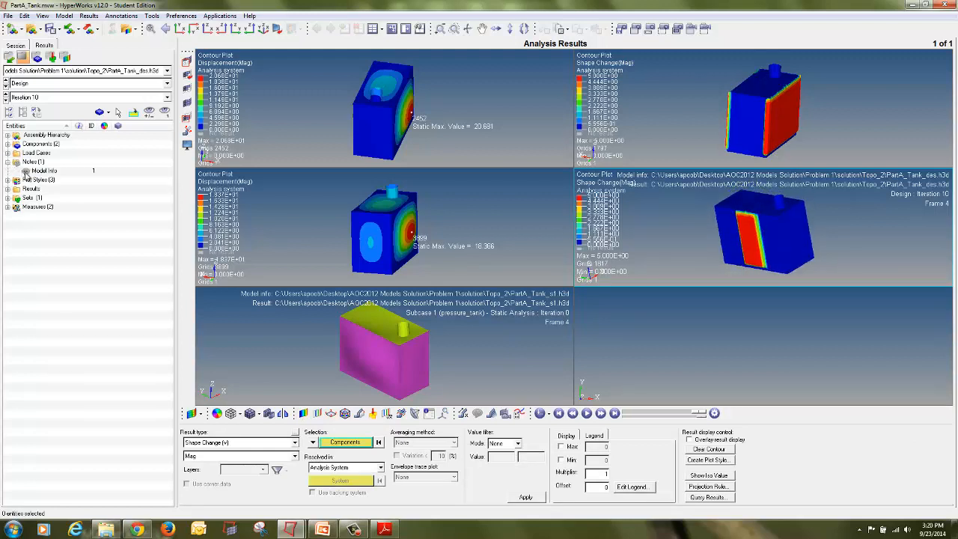
# Step: Hide the model info note and apply a displacement magnitude contour in the bottom-left Topo_2 analysis window
pyautogui.click(486, 373)
pyautogui.click(6, 162)
pyautogui.click(25, 170)
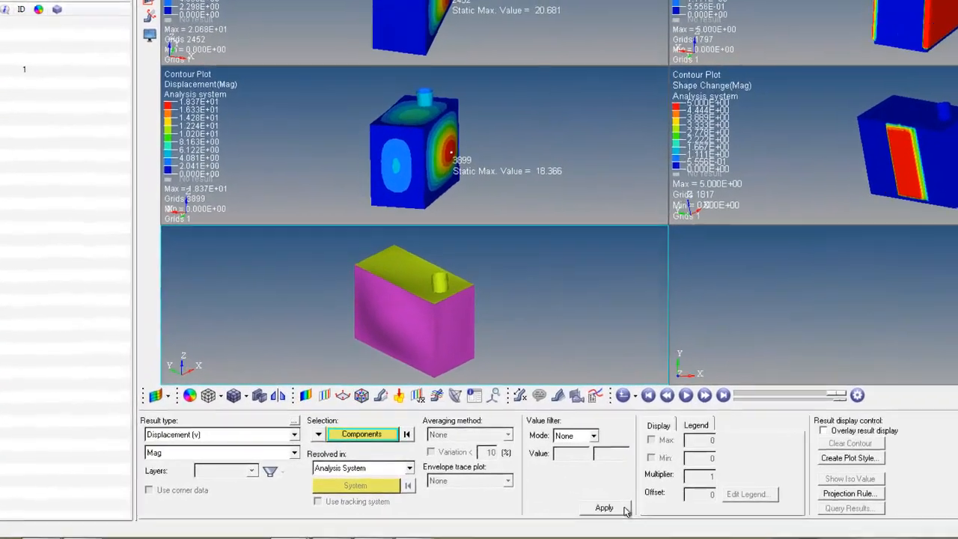
pyautogui.click(624, 509)
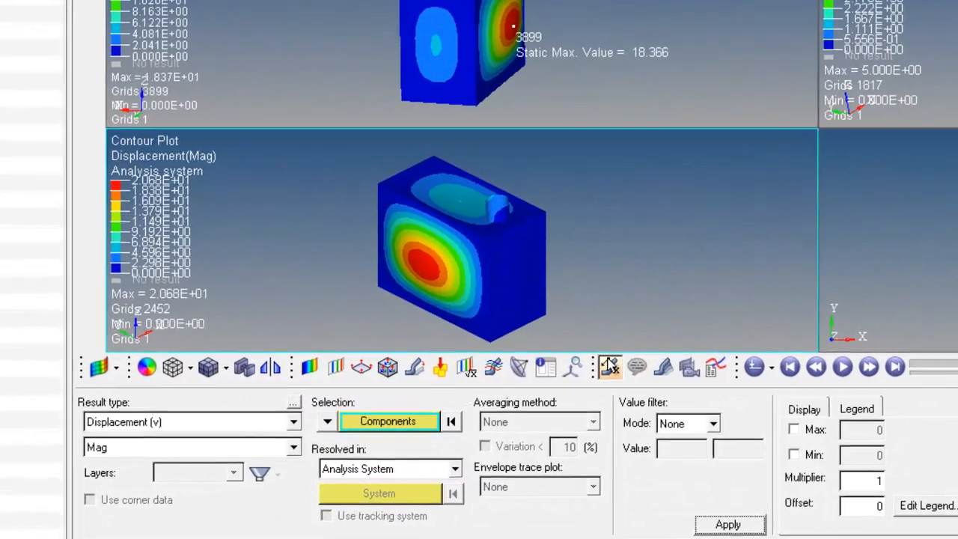
# Step: Add a Static MinMax Result measure showing the maximum displacement in the bottom-left window
pyautogui.click(574, 366)
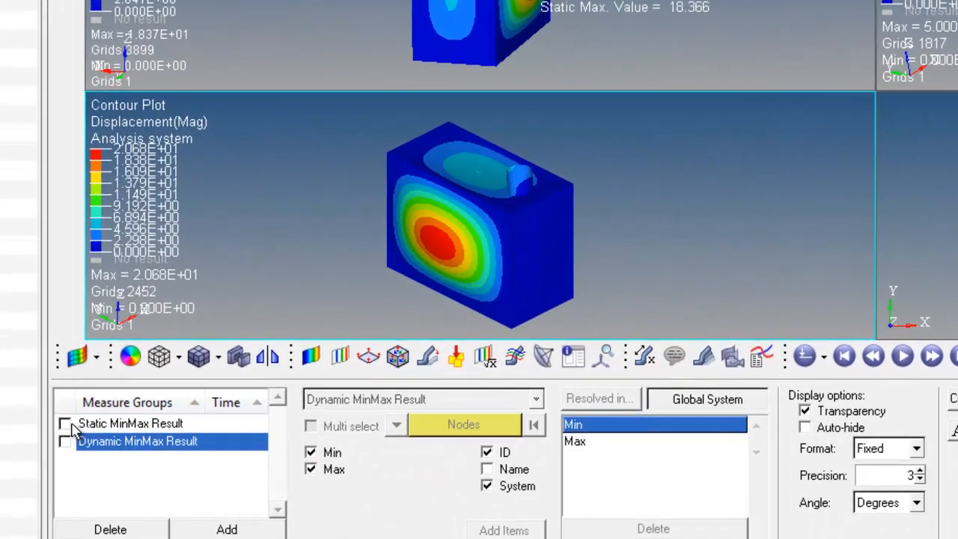
pyautogui.click(87, 428)
pyautogui.click(309, 452)
pyautogui.keyDown('ctrl'); pyautogui.moveTo(337, 158); pyautogui.dragTo(565, 290); pyautogui.keyUp('ctrl')
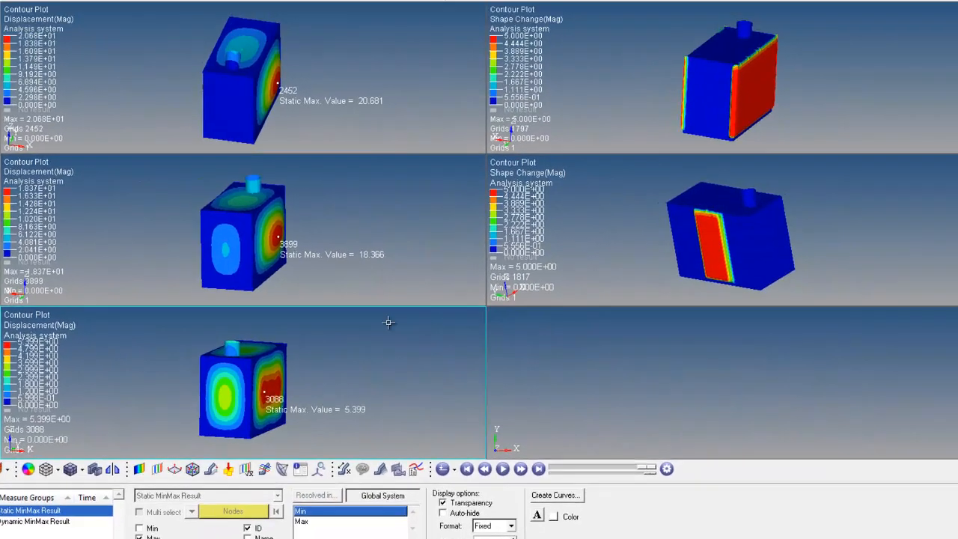
pyautogui.keyDown('ctrl'); pyautogui.moveTo(405, 316); pyautogui.dragTo(100, 355); pyautogui.keyUp('ctrl')
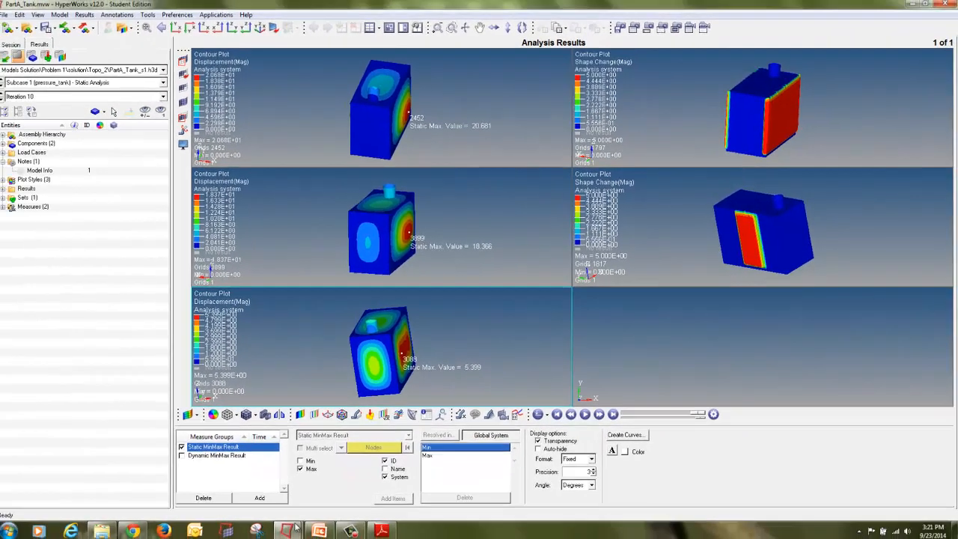
# Step: Switch to HyperMesh and create a new component named Design_1 without a property
pyautogui.click(287, 530)
pyautogui.click(238, 480)
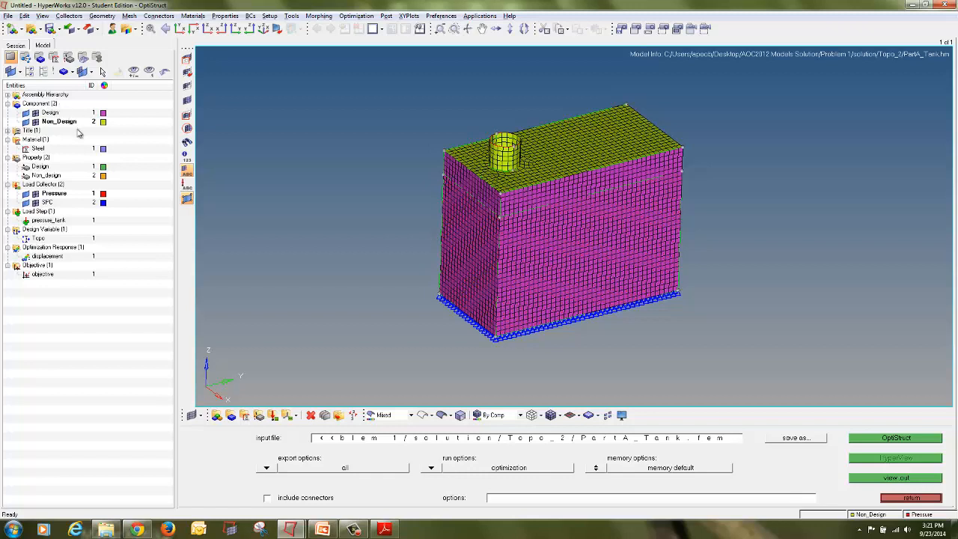
pyautogui.click(230, 414)
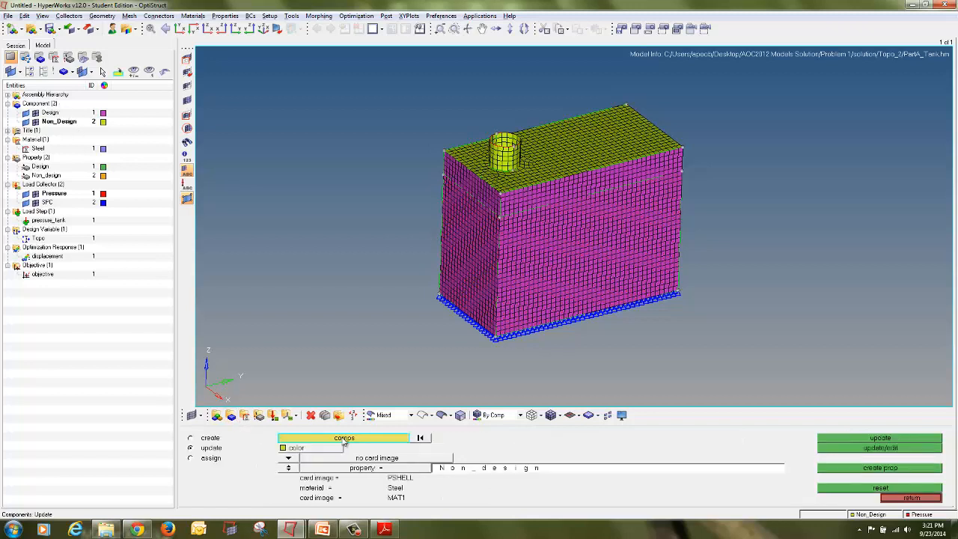
pyautogui.click(200, 440)
pyautogui.click(425, 438)
pyautogui.write('Design_1')
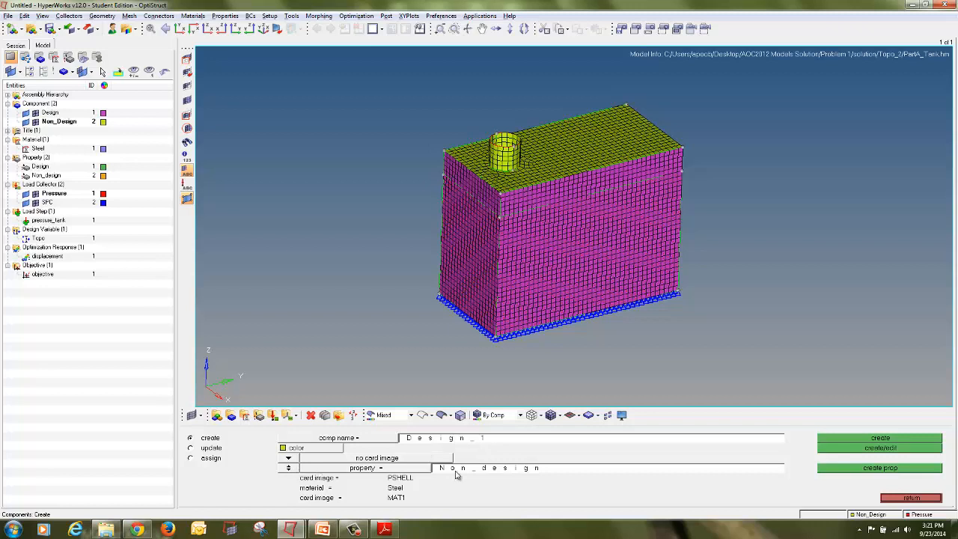
pyautogui.click(295, 470)
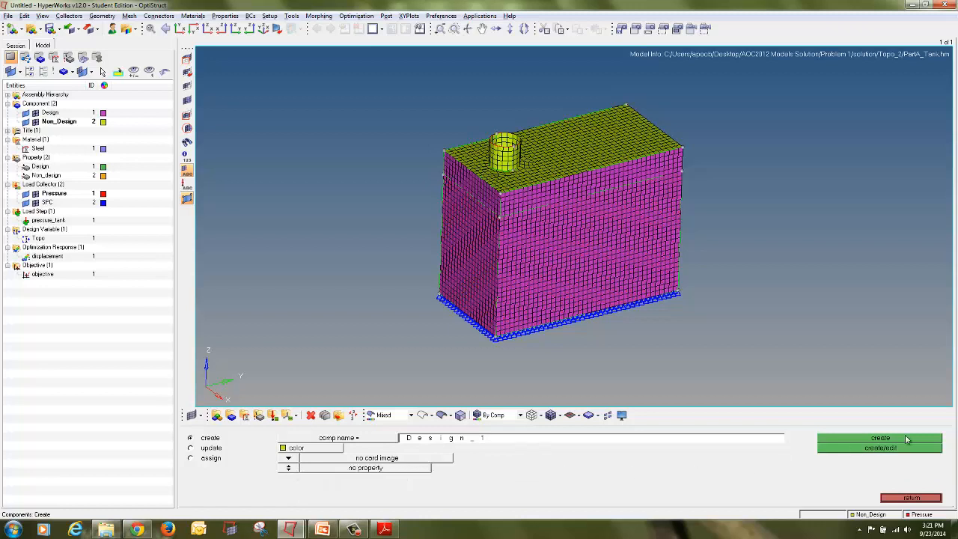
pyautogui.click(880, 439)
pyautogui.click(911, 498)
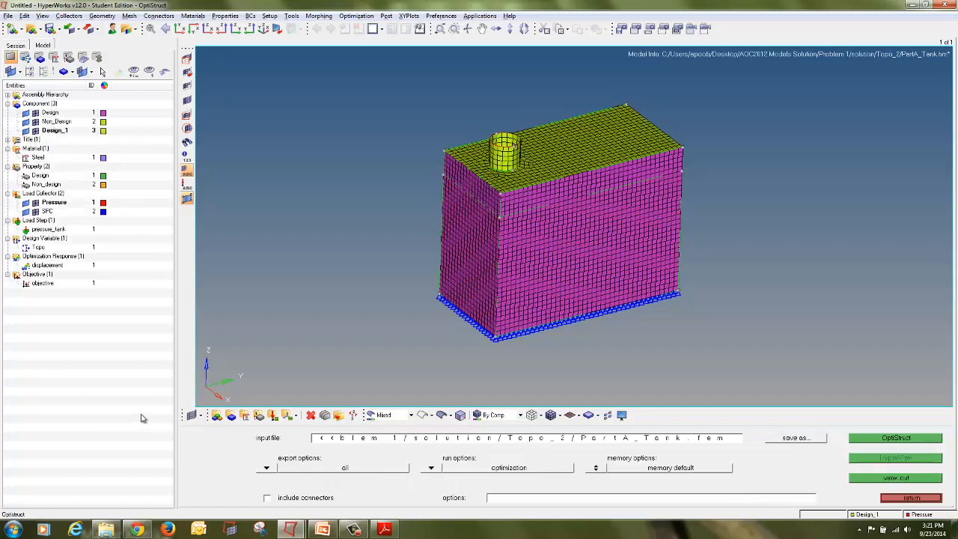
# Step: Create a 2D PSHELL property named Design_1 with Steel material and a thickness of 2
pyautogui.click(259, 415)
pyautogui.click(420, 440)
pyautogui.write('Design_1')
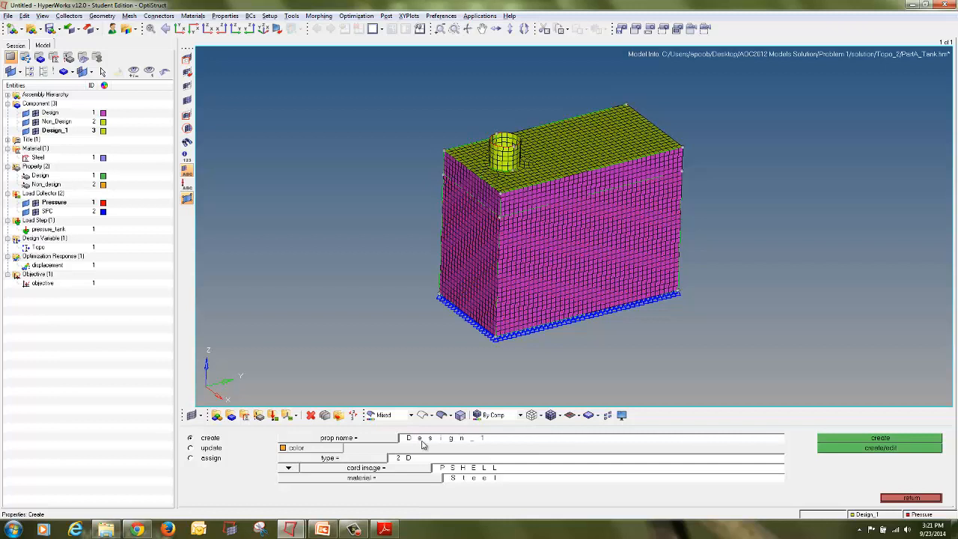
pyautogui.click(378, 461)
pyautogui.click(336, 459)
pyautogui.click(329, 488)
pyautogui.click(322, 450)
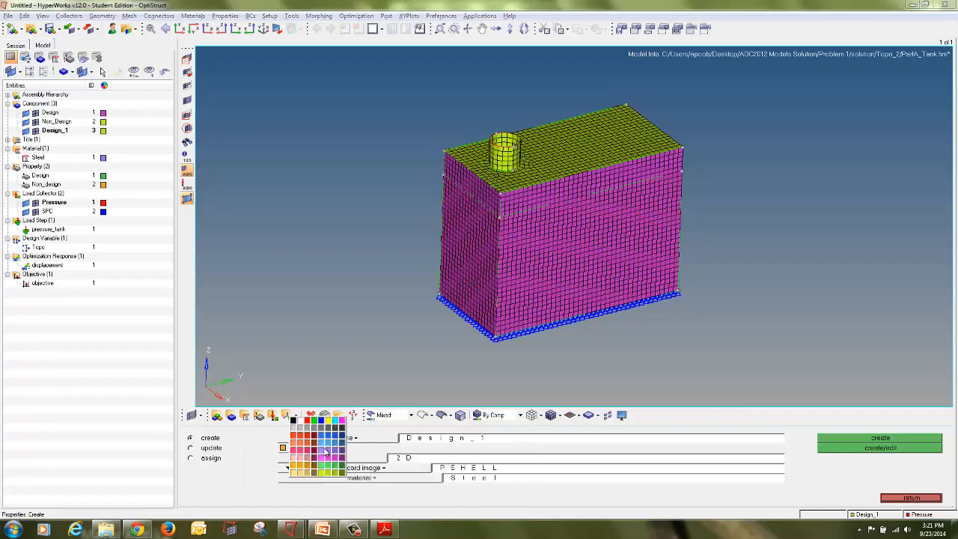
pyautogui.click(323, 453)
pyautogui.click(365, 469)
pyautogui.click(438, 490)
pyautogui.click(421, 482)
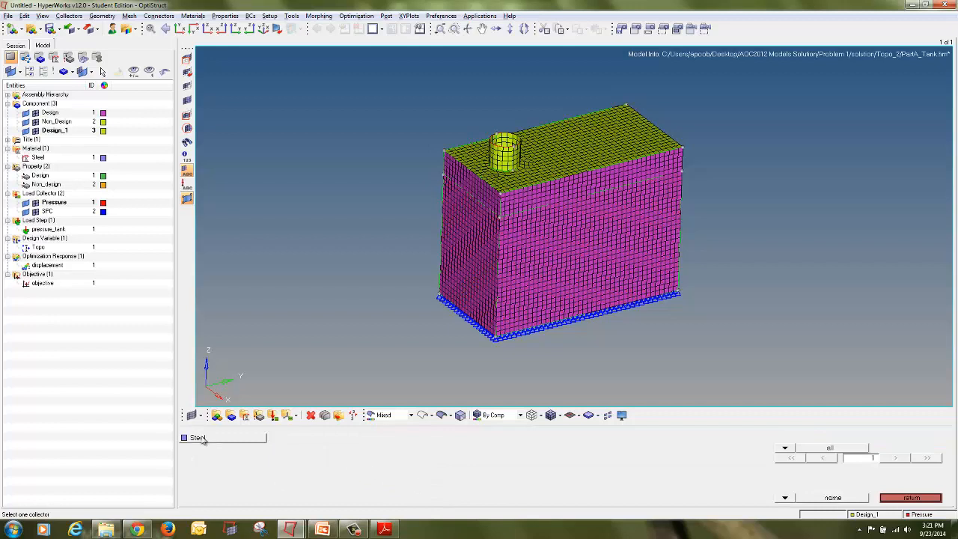
pyautogui.click(236, 434)
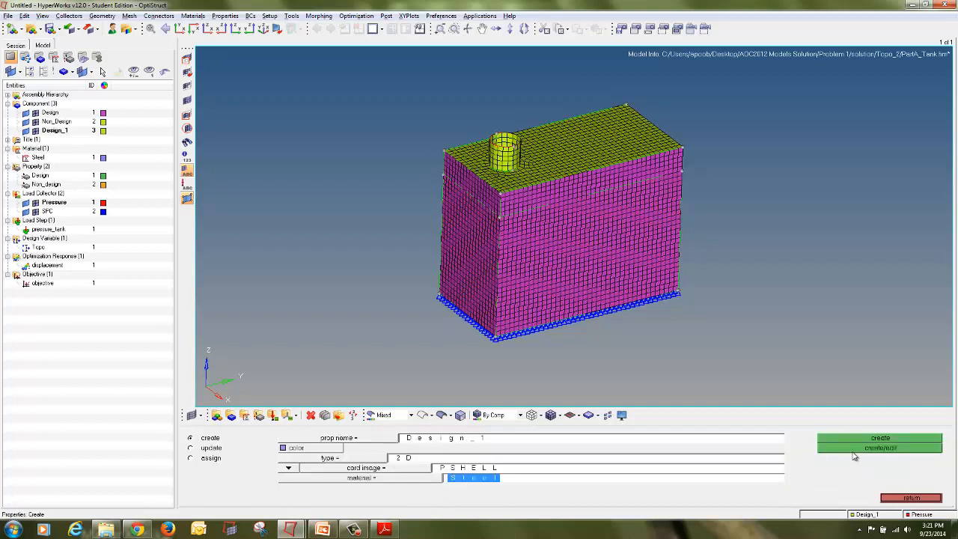
pyautogui.click(853, 456)
pyautogui.click(451, 381)
pyautogui.write('2')
pyautogui.press('Return')
pyautogui.click(931, 513)
pyautogui.click(925, 501)
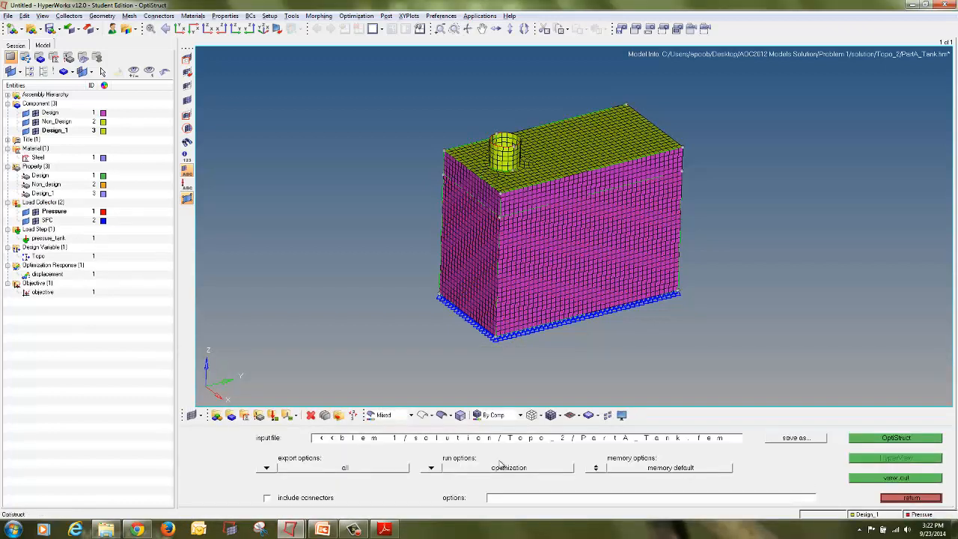
# Step: Assign the Design_1 property to the Design_1 component and change the component's colour
pyautogui.click(217, 415)
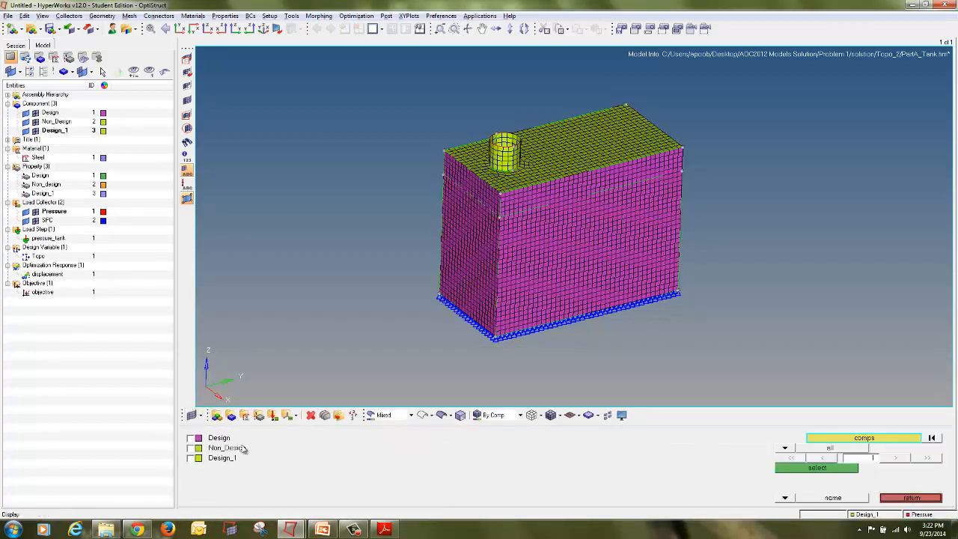
pyautogui.click(225, 458)
pyautogui.click(797, 470)
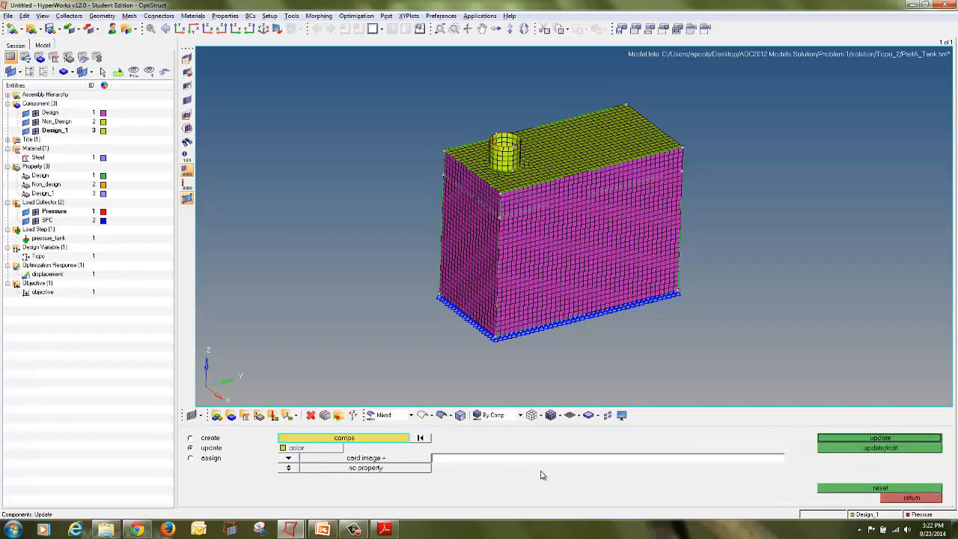
pyautogui.click(311, 470)
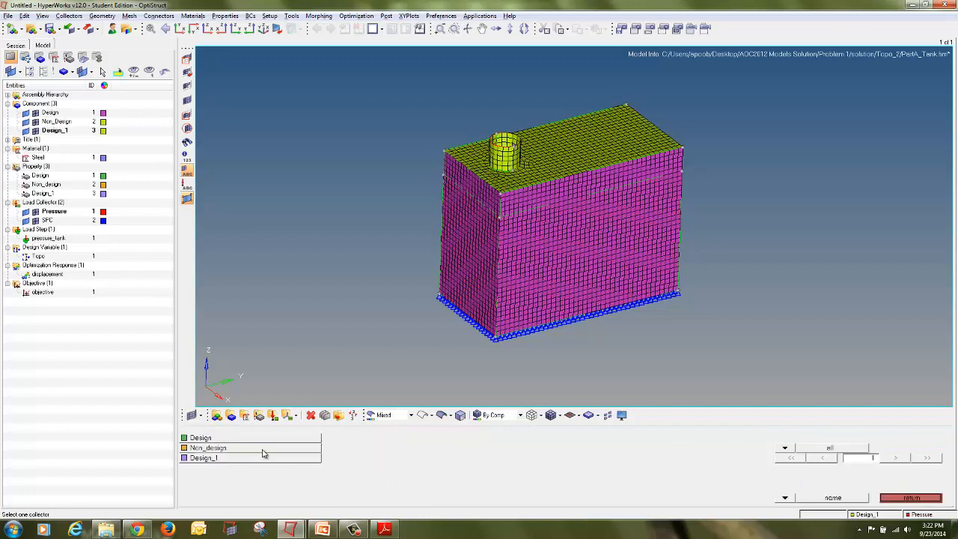
pyautogui.click(261, 458)
pyautogui.click(937, 439)
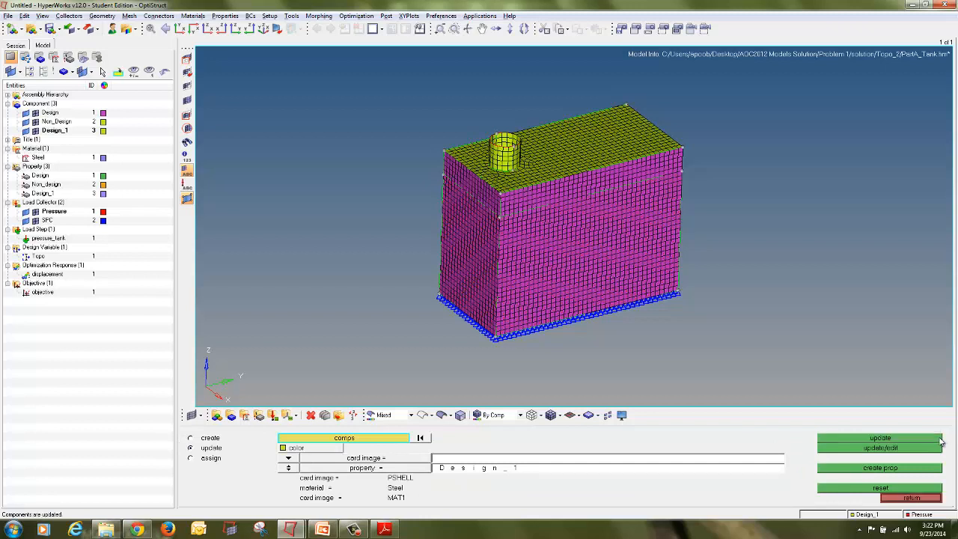
pyautogui.click(104, 131)
pyautogui.click(93, 135)
pyautogui.click(937, 499)
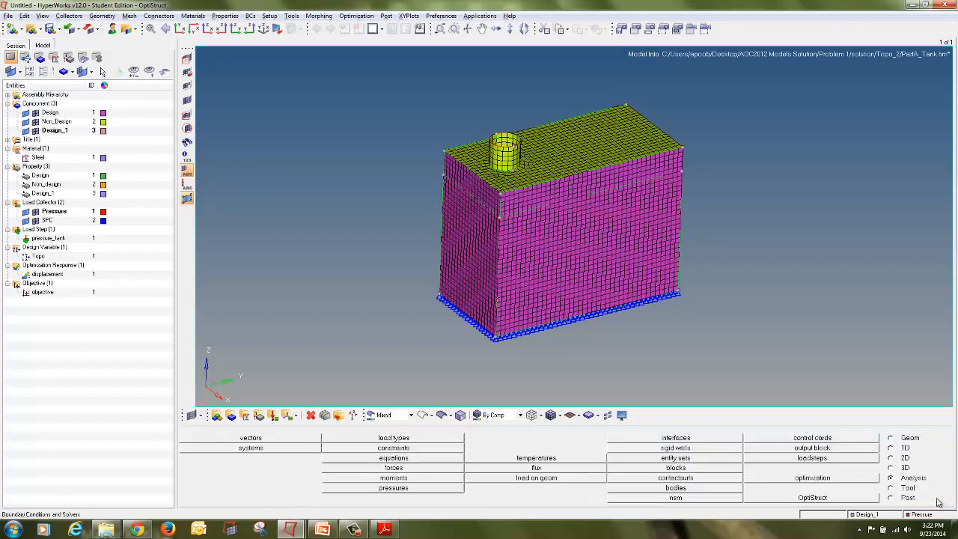
# Step: Move the tank's top face elements into the Design_1 component using Organize
pyautogui.click(907, 490)
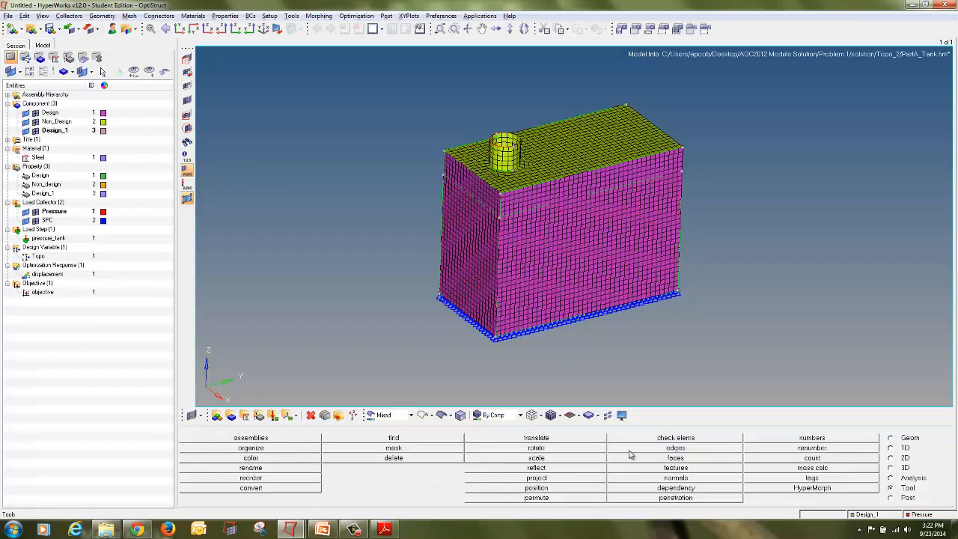
pyautogui.click(266, 449)
pyautogui.middleClick(567, 147)
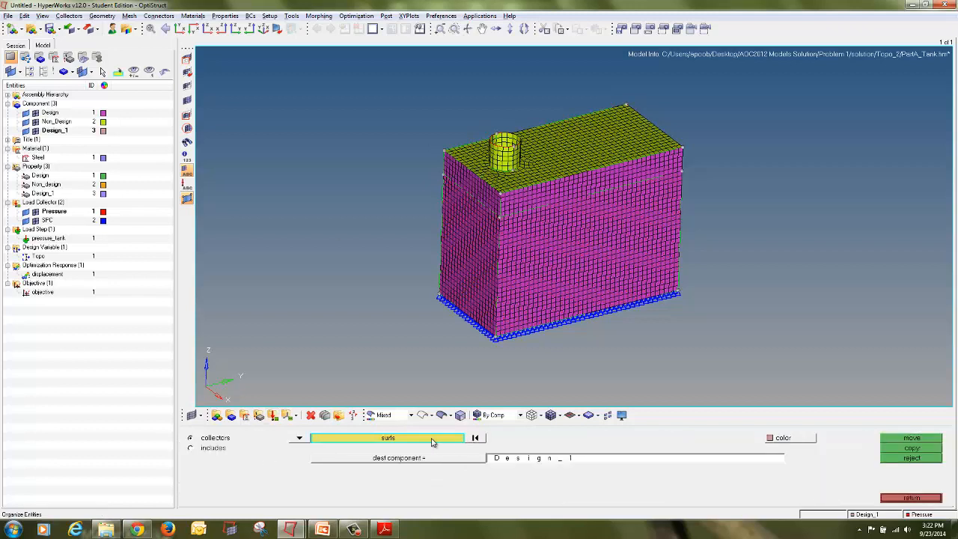
pyautogui.click(300, 440)
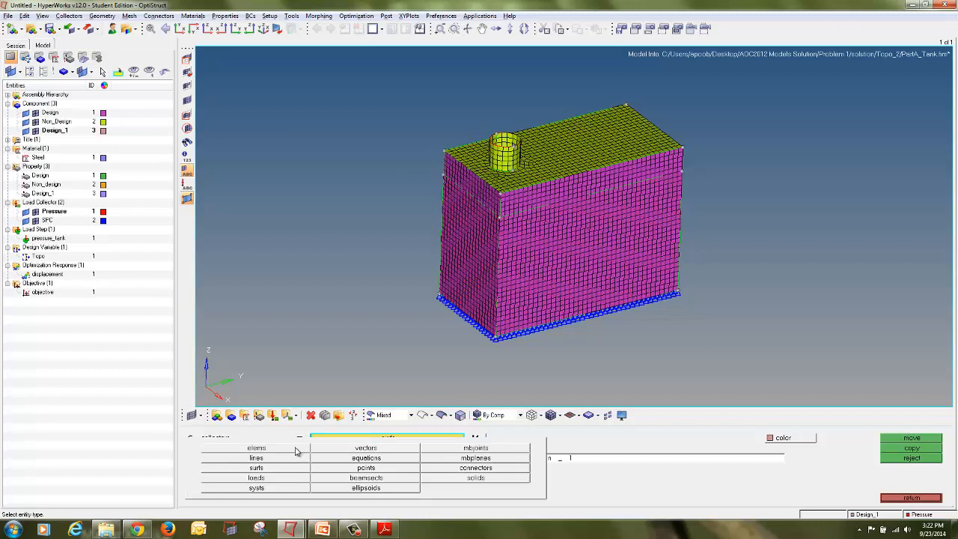
pyautogui.click(300, 451)
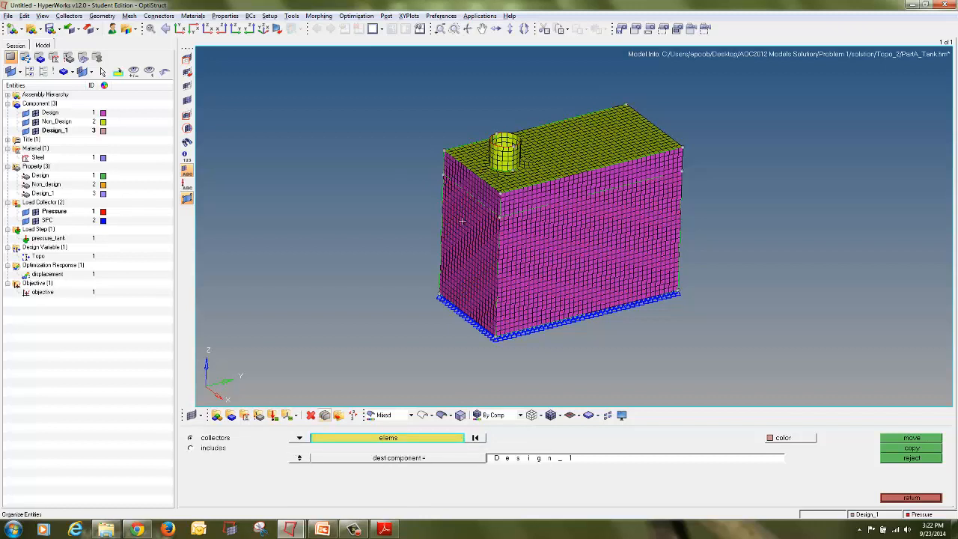
pyautogui.click(422, 439)
pyautogui.click(578, 479)
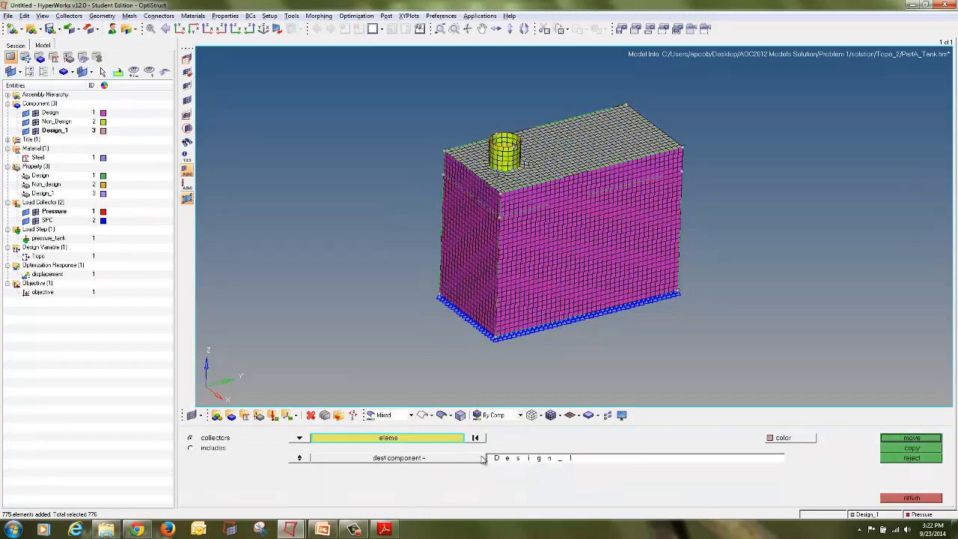
pyautogui.click(911, 438)
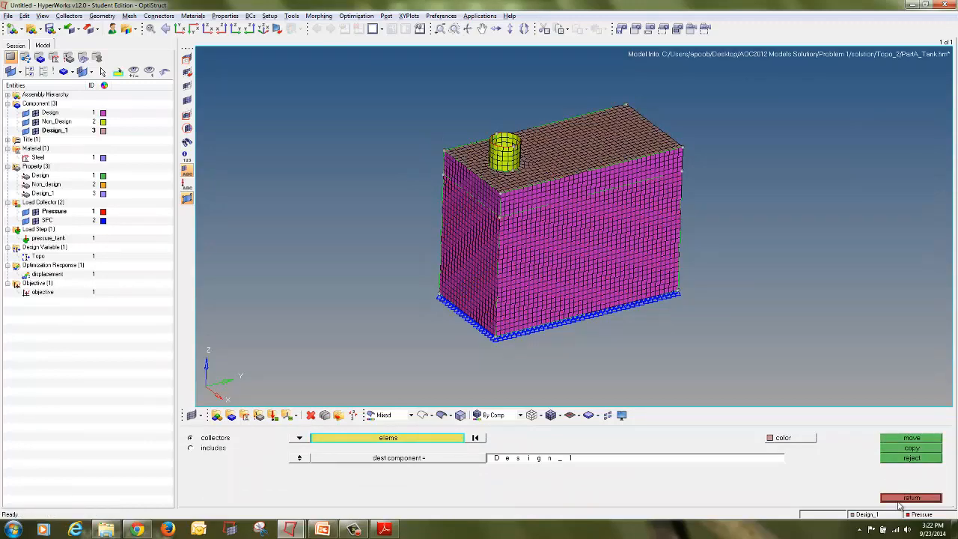
# Step: Create a topography design variable named Topo_1 on the Design_1 property
pyautogui.click(901, 501)
pyautogui.keyDown('ctrl'); pyautogui.moveTo(684, 220); pyautogui.dragTo(619, 176); pyautogui.keyUp('ctrl')
pyautogui.keyDown('ctrl'); pyautogui.moveTo(547, 254); pyautogui.dragTo(661, 262); pyautogui.keyUp('ctrl')
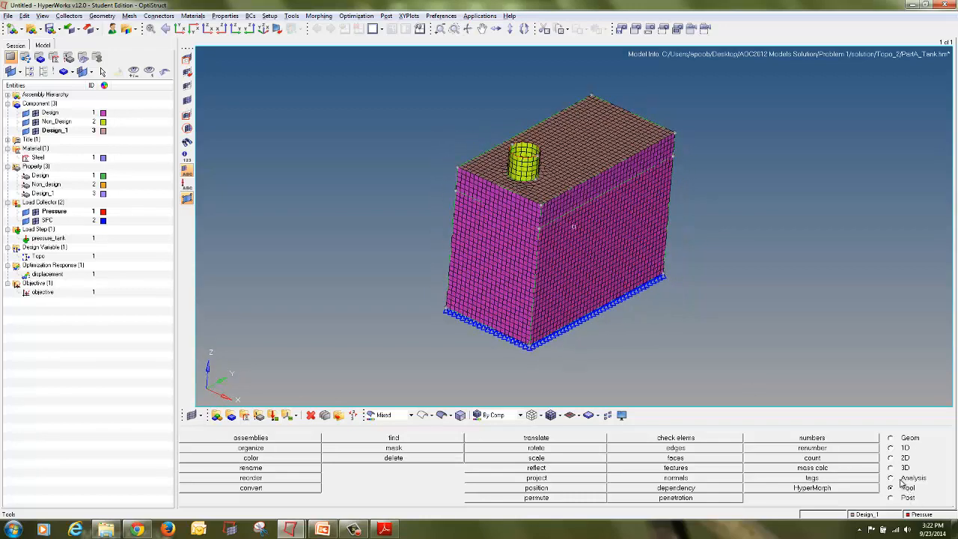
pyautogui.click(901, 479)
pyautogui.click(849, 487)
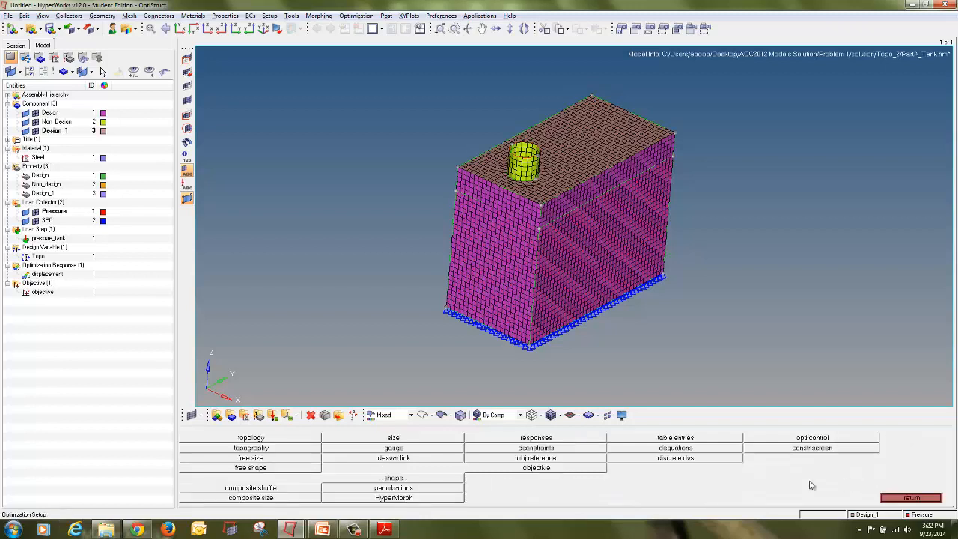
pyautogui.click(296, 449)
pyautogui.click(201, 439)
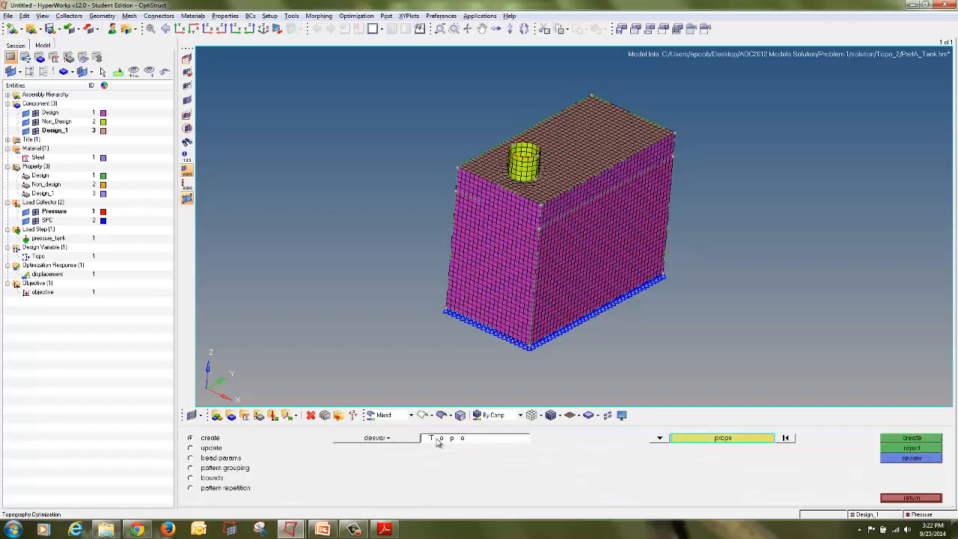
pyautogui.click(457, 441)
pyautogui.click(457, 441)
pyautogui.click(698, 442)
pyautogui.click(199, 458)
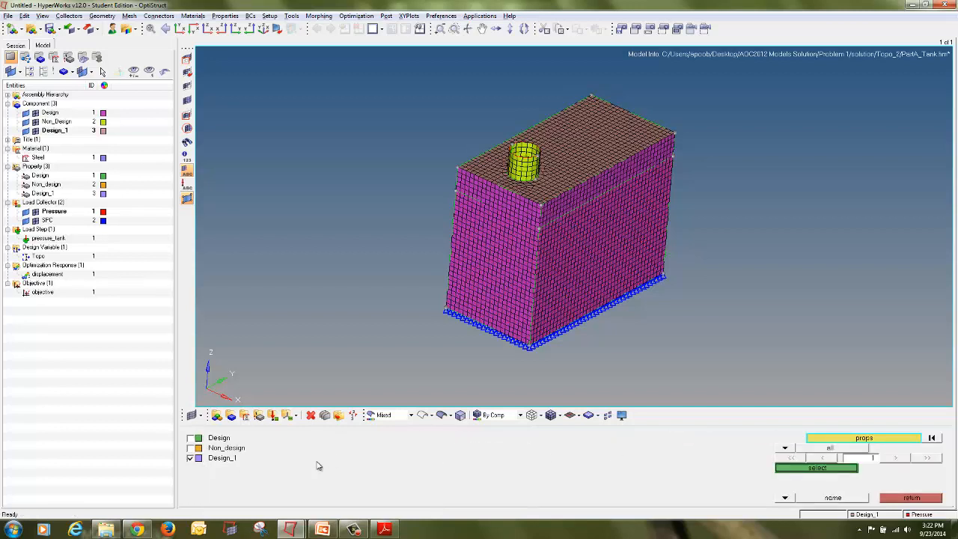
pyautogui.click(786, 469)
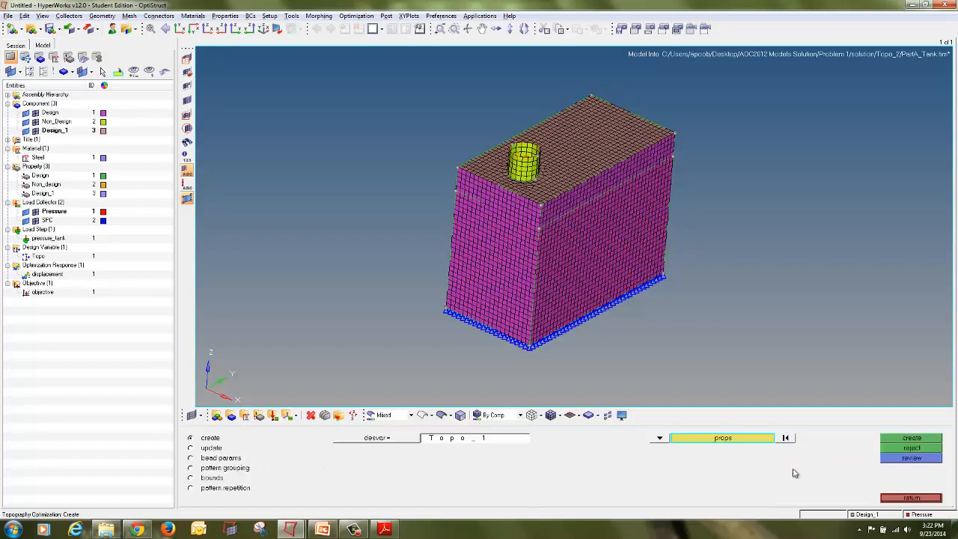
pyautogui.click(911, 439)
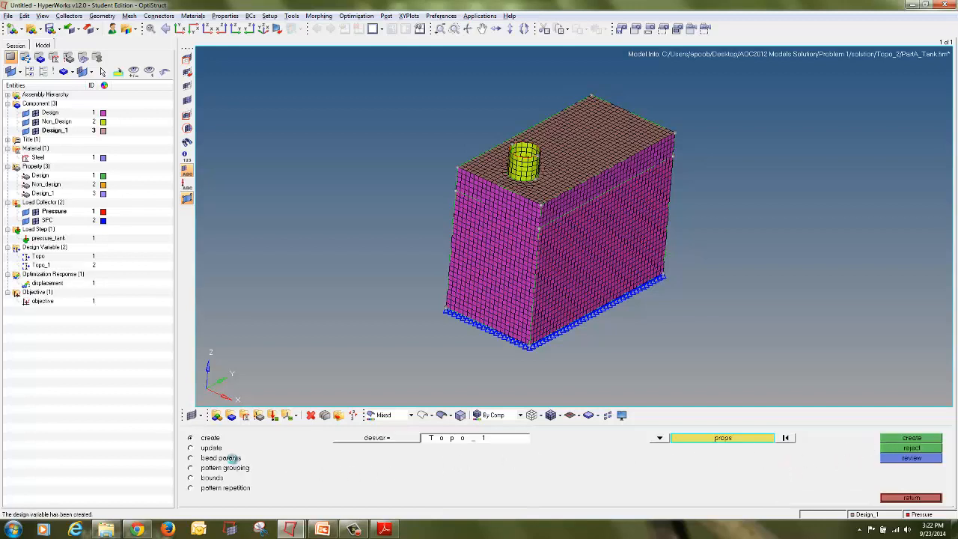
# Step: Set Topo_1's bead parameters to minimum width 10, draw angle 75, draw height 5, buffer zone on, boundary skip load & spc
pyautogui.click(232, 459)
pyautogui.click(372, 439)
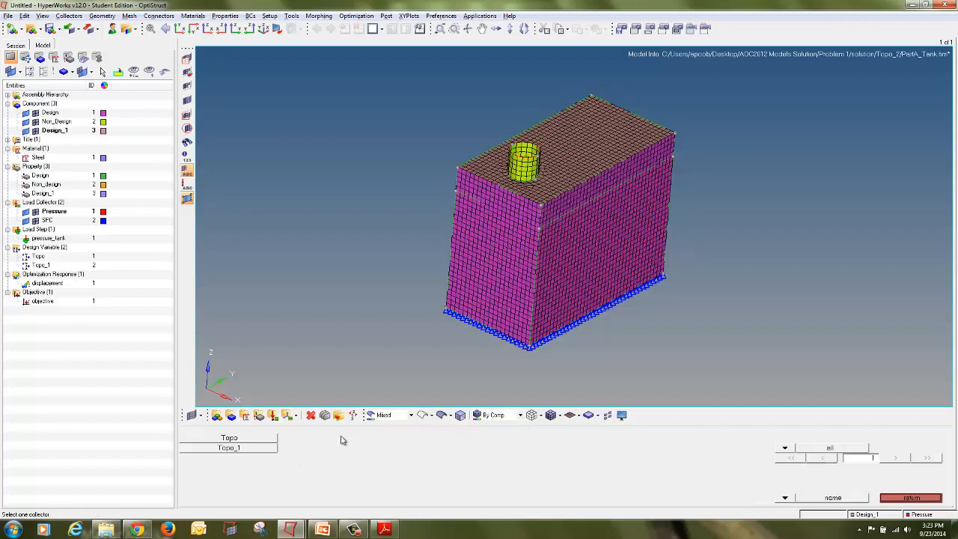
pyautogui.click(230, 449)
pyautogui.click(512, 459)
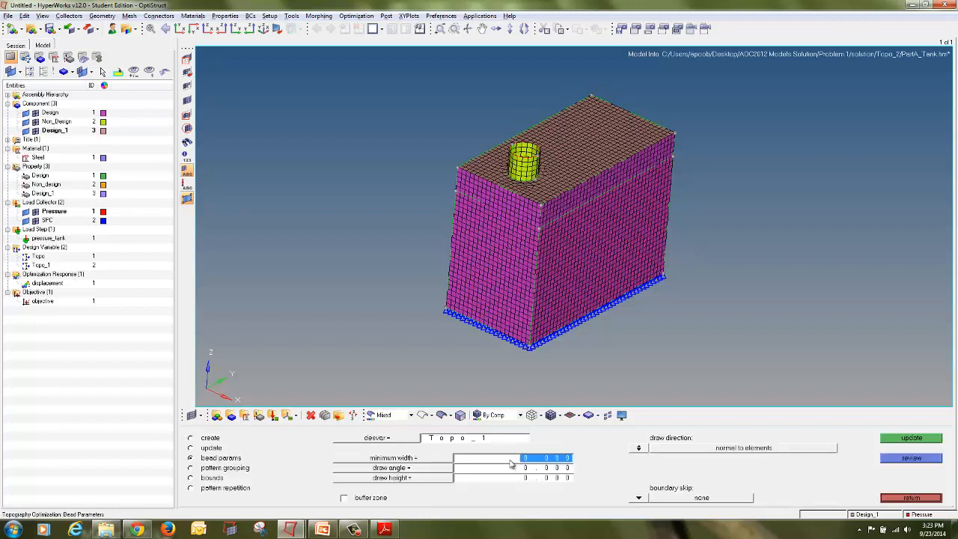
pyautogui.write('10')
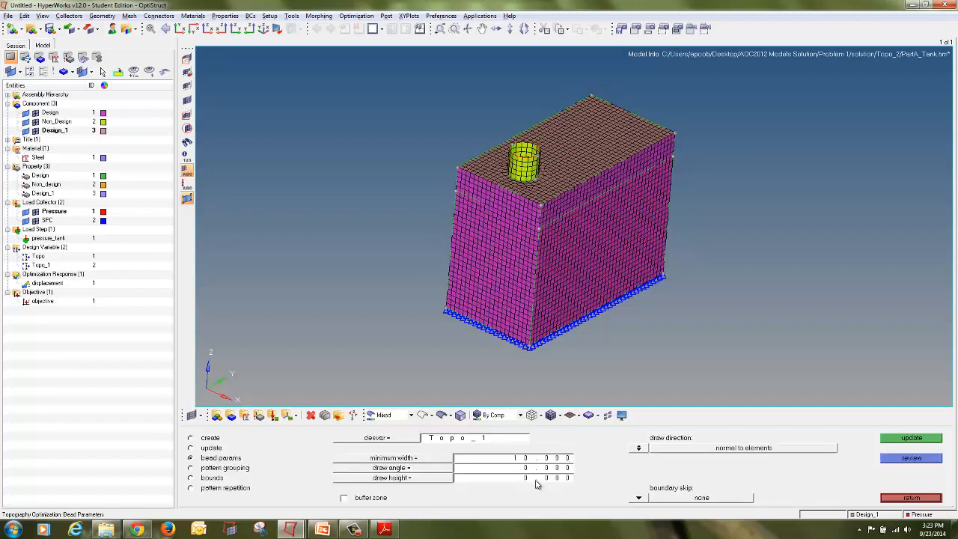
pyautogui.click(539, 468)
pyautogui.write('7')
pyautogui.click(536, 479)
pyautogui.write('5')
pyautogui.click(365, 498)
pyautogui.click(639, 498)
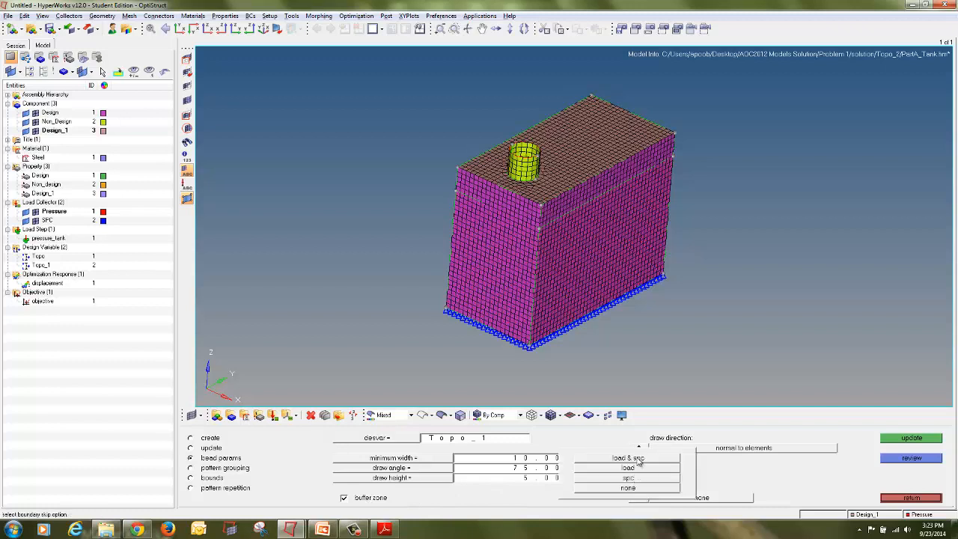
pyautogui.click(639, 459)
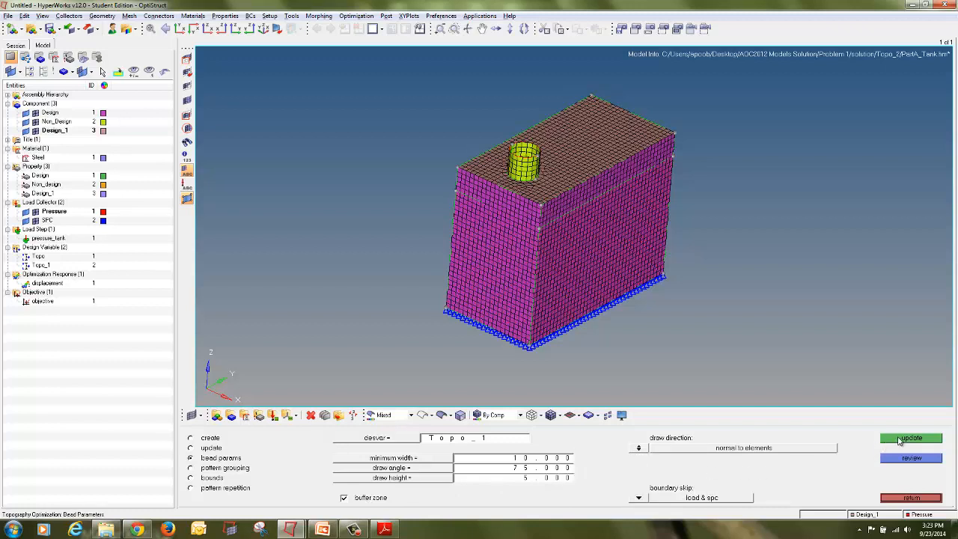
# Step: Set Topo_1's pattern grouping to planar, picking an anchor node on the top face's front edge
pyautogui.click(243, 468)
pyautogui.click(369, 438)
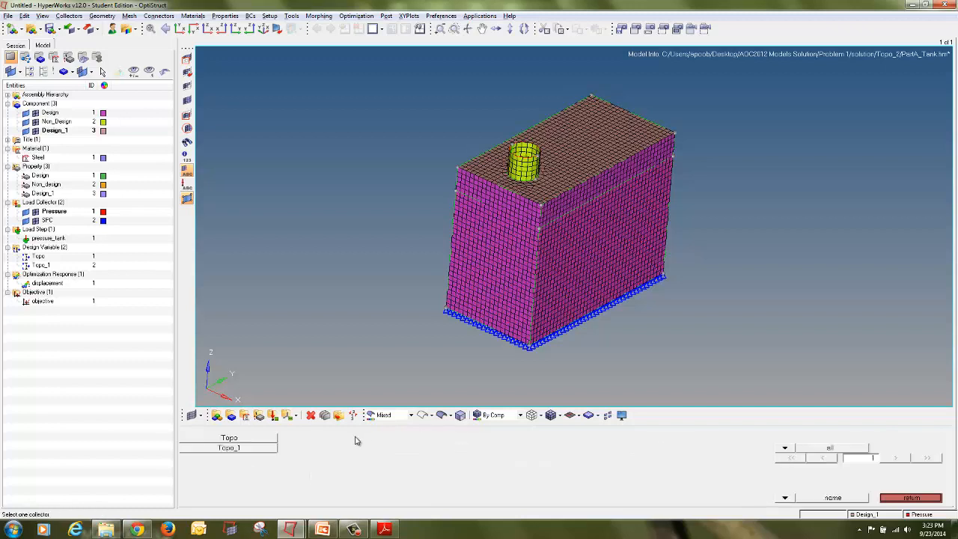
pyautogui.click(268, 449)
pyautogui.click(322, 465)
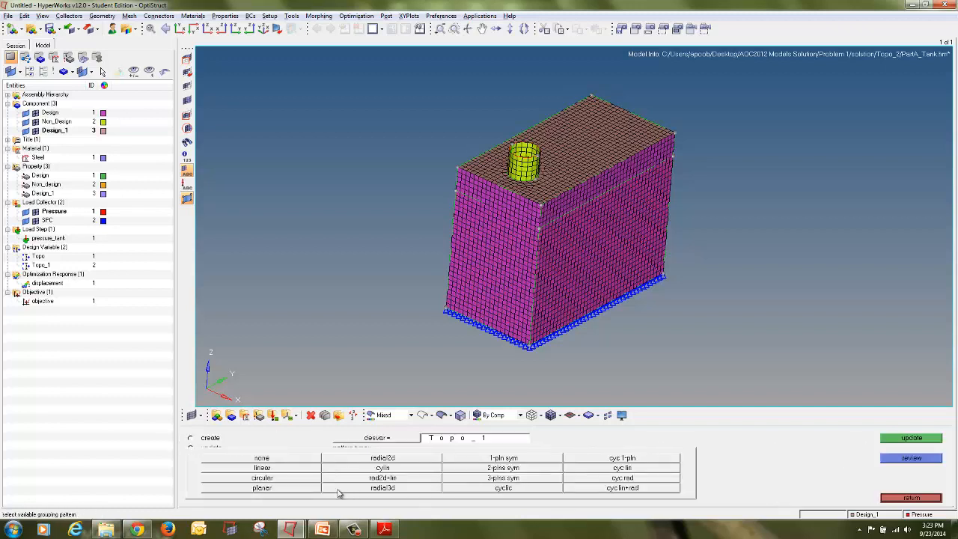
pyautogui.click(306, 490)
pyautogui.keyDown('ctrl'); pyautogui.moveTo(418, 299); pyautogui.dragTo(545, 236); pyautogui.keyUp('ctrl')
pyautogui.keyDown('ctrl'); pyautogui.scroll(4, 542, 238); pyautogui.keyUp('ctrl')
pyautogui.keyDown('ctrl'); pyautogui.scroll(3, 532, 247); pyautogui.keyUp('ctrl')
pyautogui.click(498, 256)
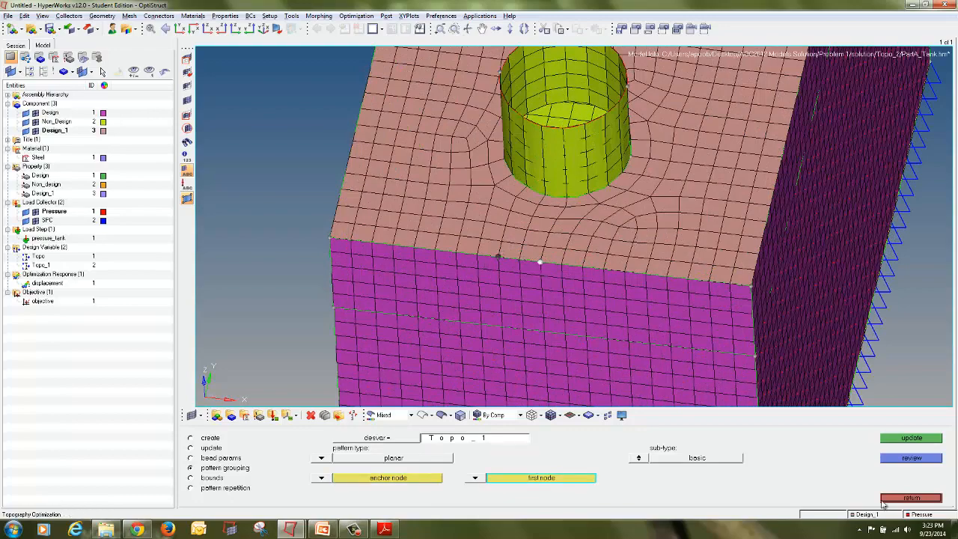
pyautogui.click(912, 439)
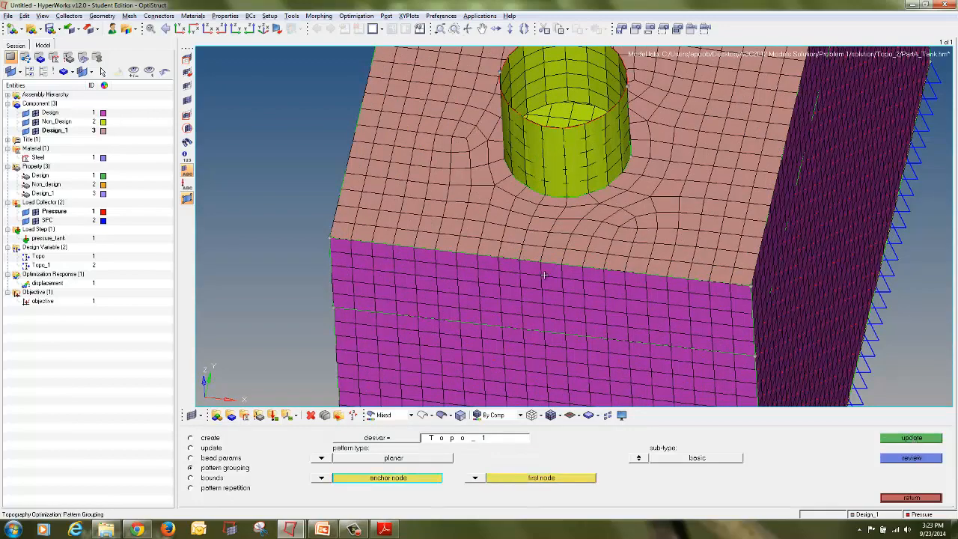
pyautogui.keyDown('ctrl'); pyautogui.scroll(-7, 544, 275); pyautogui.keyUp('ctrl')
pyautogui.keyDown('ctrl'); pyautogui.moveTo(592, 323); pyautogui.dragTo(545, 322); pyautogui.keyUp('ctrl')
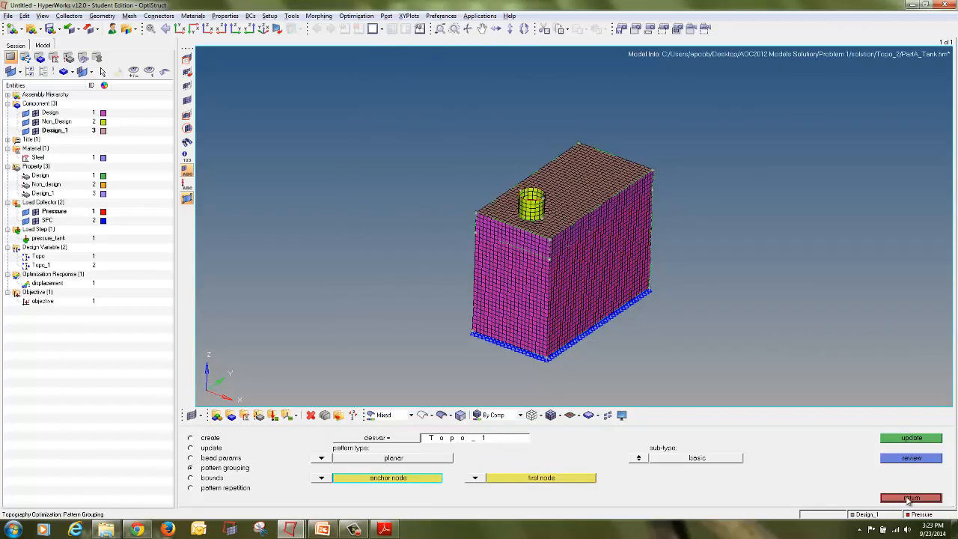
# Step: Update Topo_1's bounds with the default upper and lower bound values
pyautogui.click(192, 478)
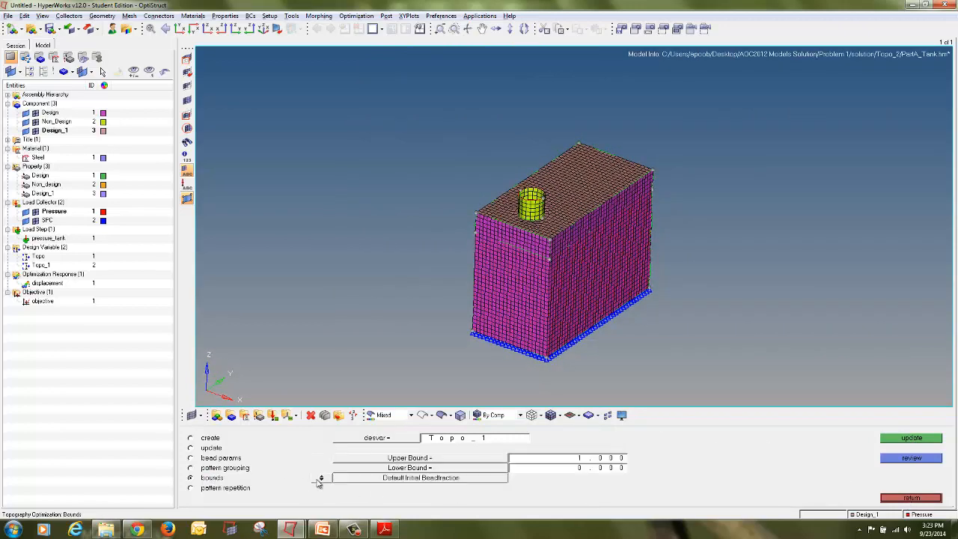
pyautogui.click(373, 439)
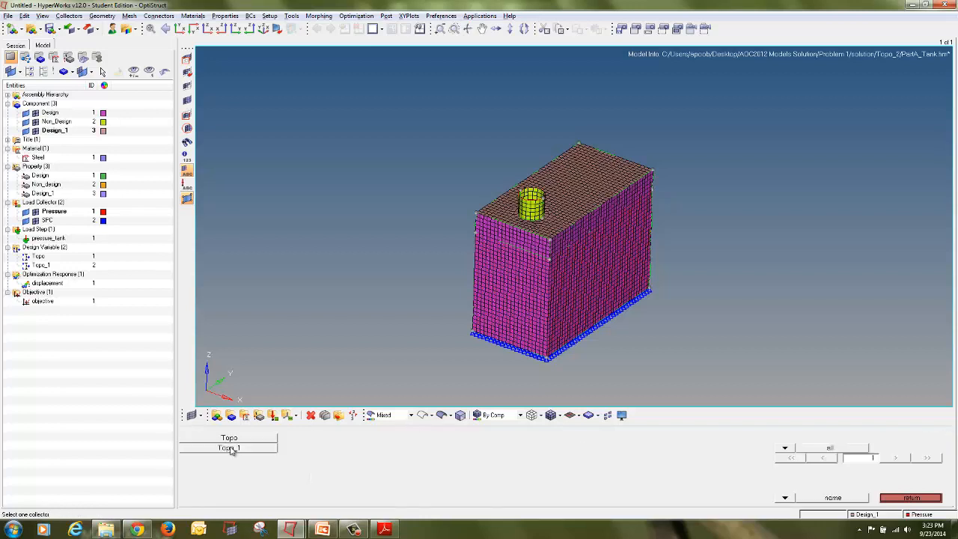
pyautogui.click(230, 447)
pyautogui.click(910, 439)
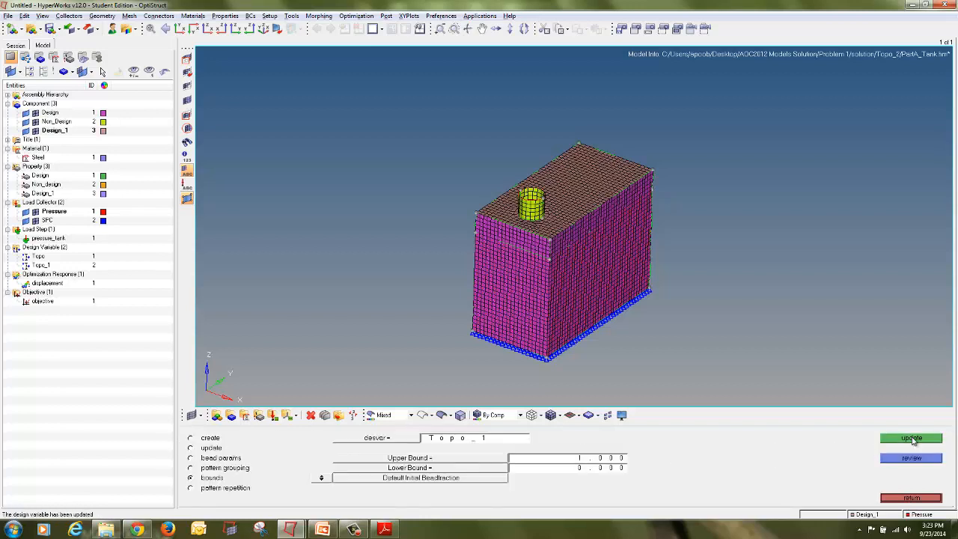
pyautogui.click(911, 498)
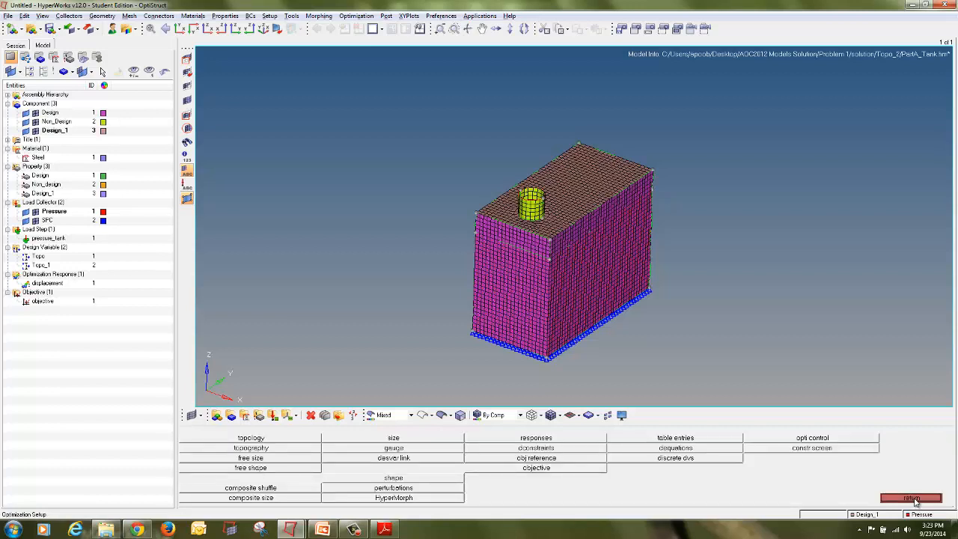
# Step: Save the model as PartA_Tank in a new folder named Topo_3 and launch the OptiStruct run
pyautogui.click(8, 17)
pyautogui.moveTo(44, 71)
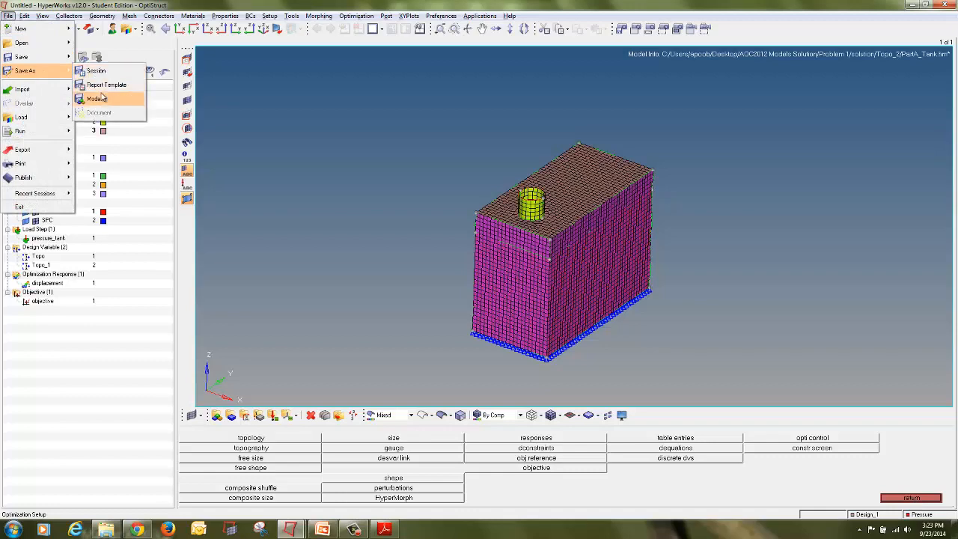
pyautogui.click(97, 98)
pyautogui.click(616, 70)
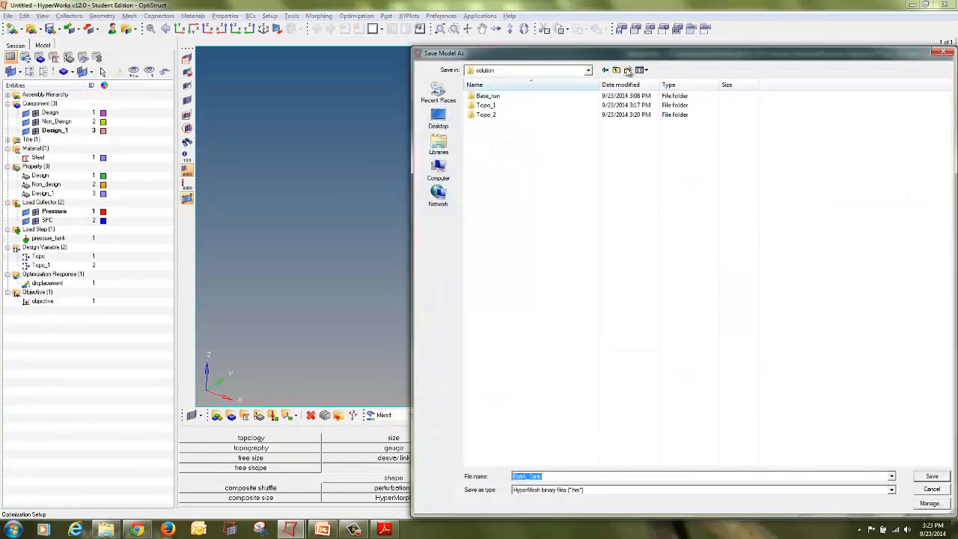
pyautogui.click(628, 69)
pyautogui.write('Topo_3')
pyautogui.press('Return')
pyautogui.press('Return')
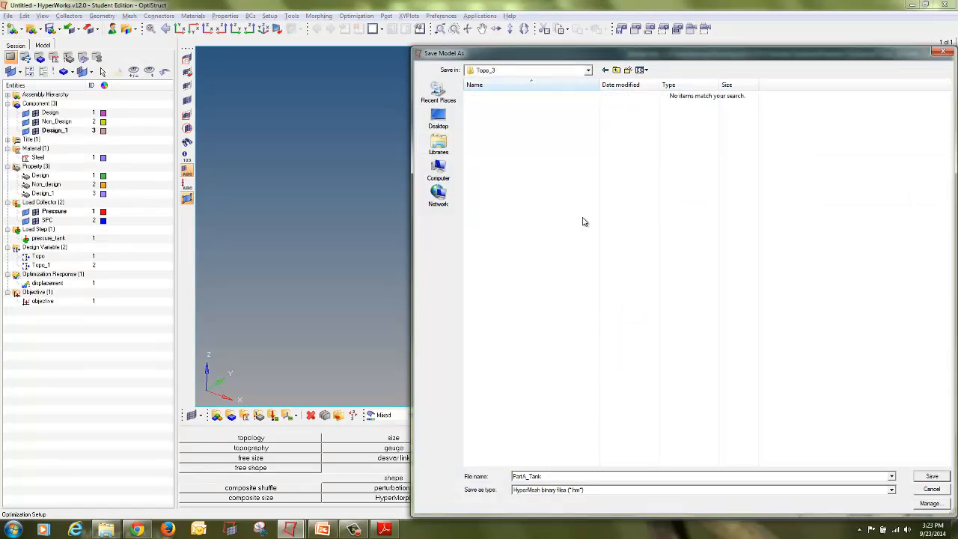
pyautogui.click(932, 477)
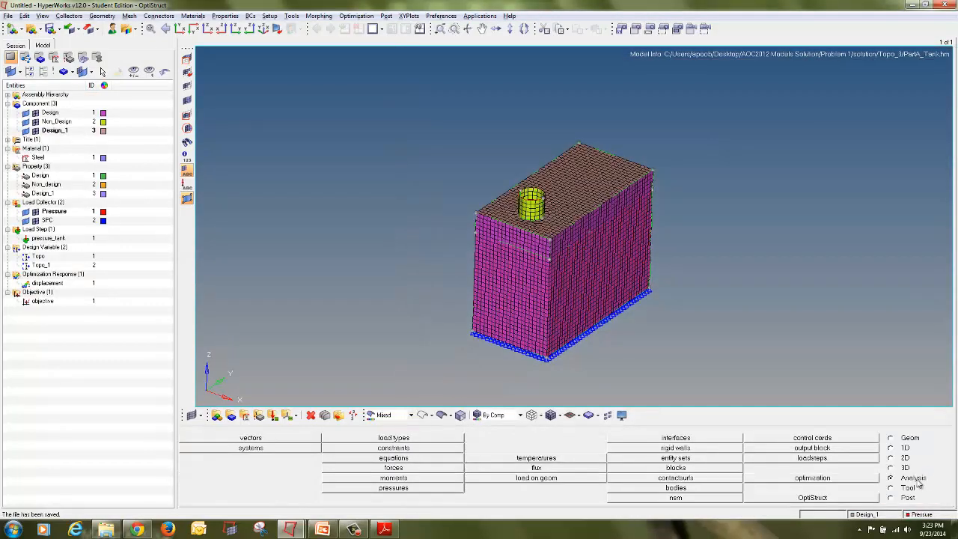
pyautogui.click(863, 498)
pyautogui.click(853, 442)
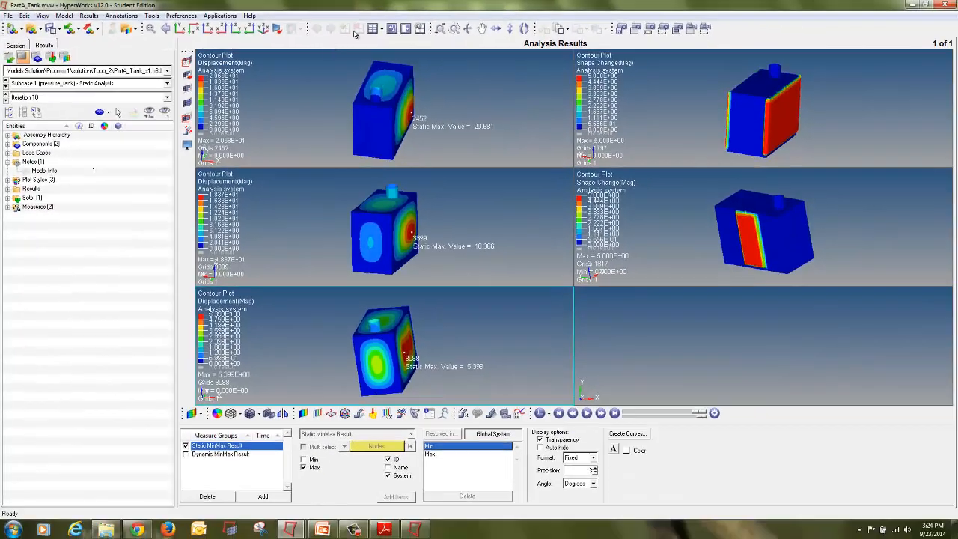
# Step: Change the results page layout to a 3×3 grid and select an empty window
pyautogui.click(382, 29)
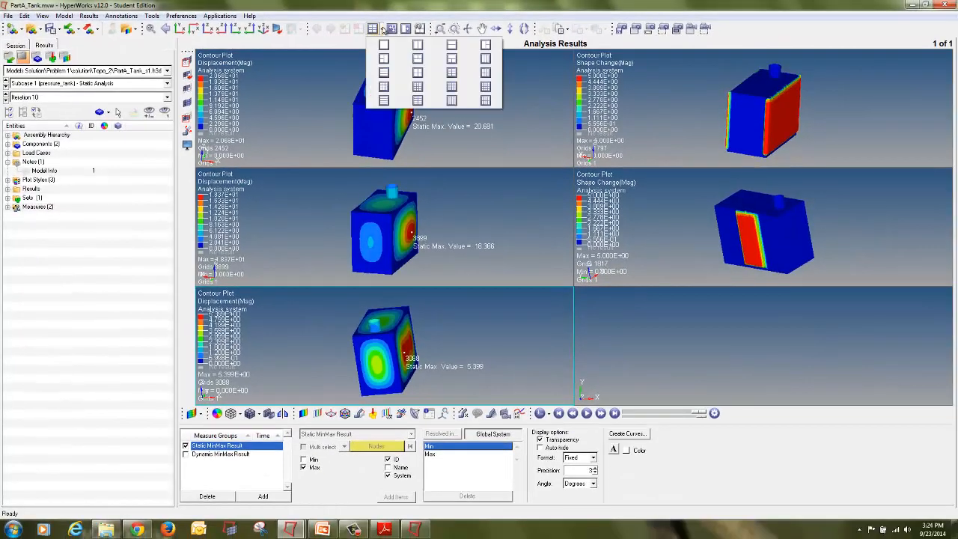
pyautogui.click(391, 87)
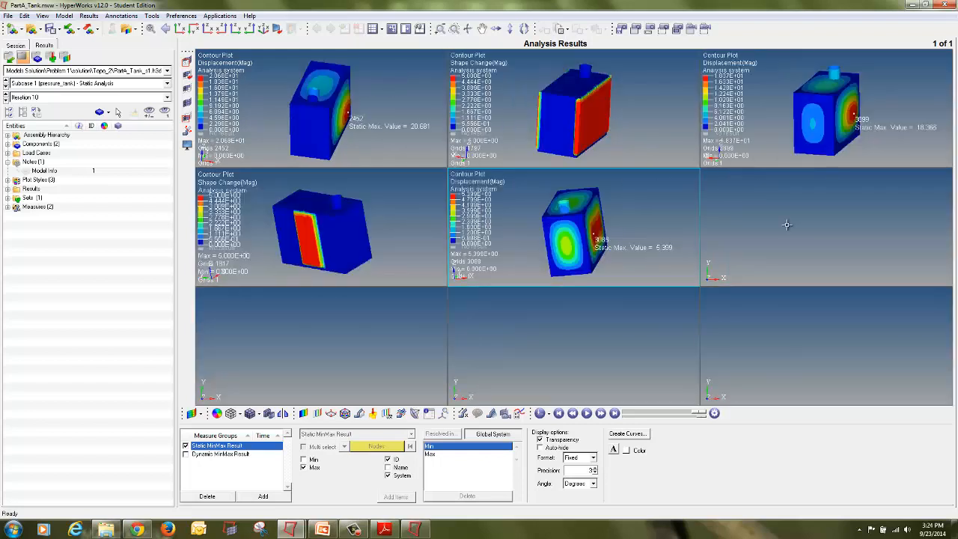
pyautogui.click(787, 224)
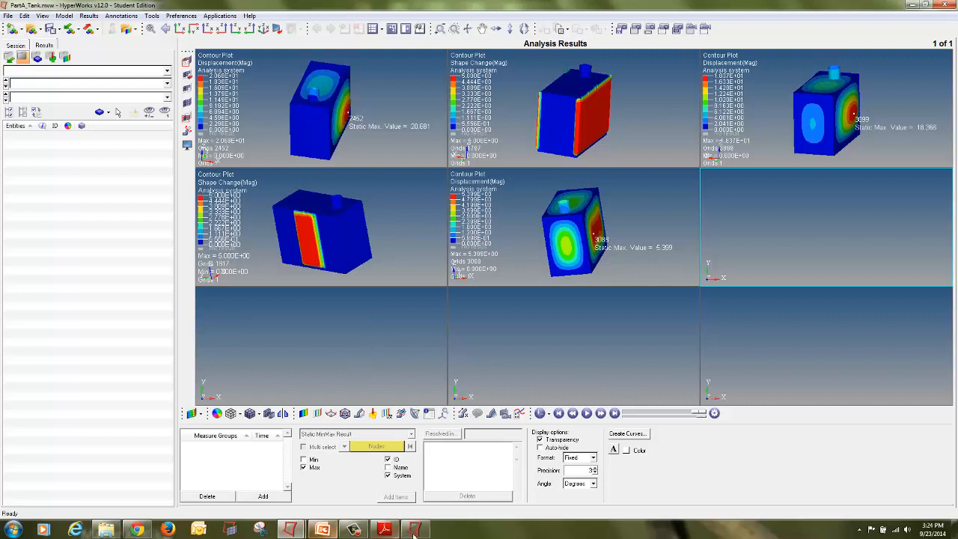
# Step: Check the finished solver job, then load Topo_3's PartA_Tank_des.h3d as model and results into the empty window
pyautogui.click(414, 529)
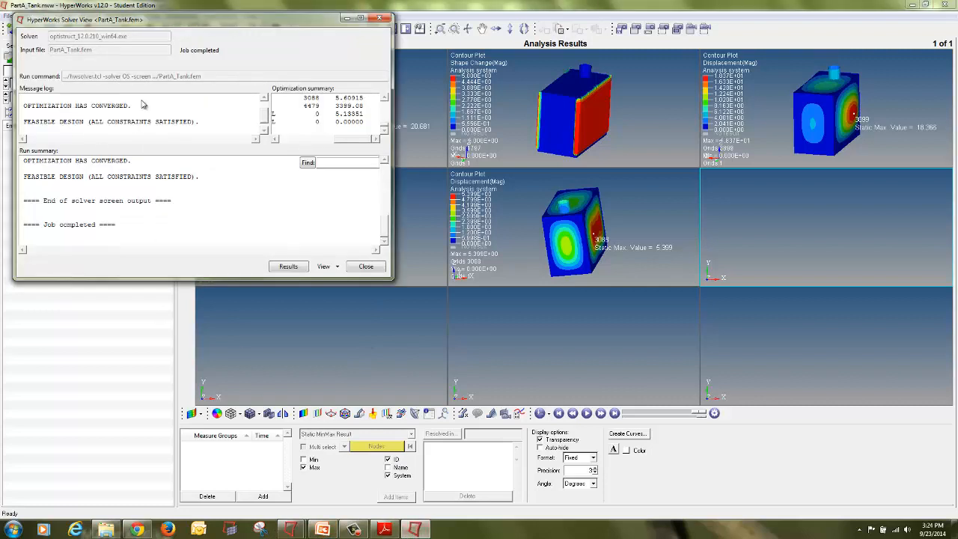
pyautogui.click(377, 267)
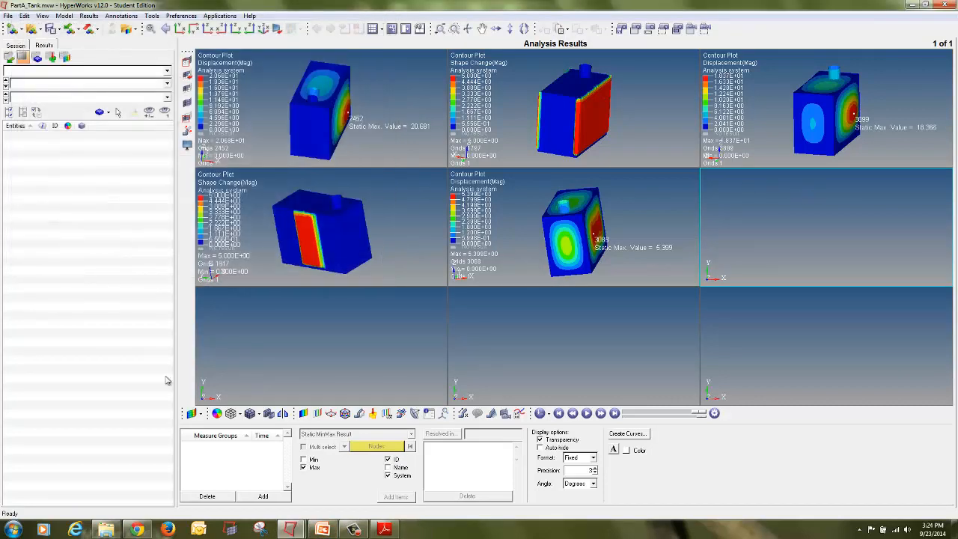
pyautogui.click(31, 30)
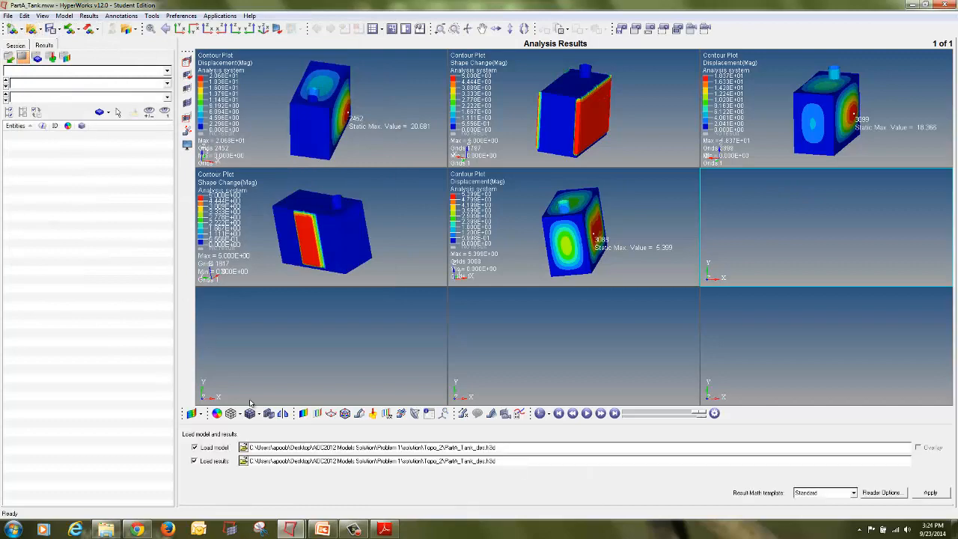
pyautogui.click(244, 448)
pyautogui.click(613, 70)
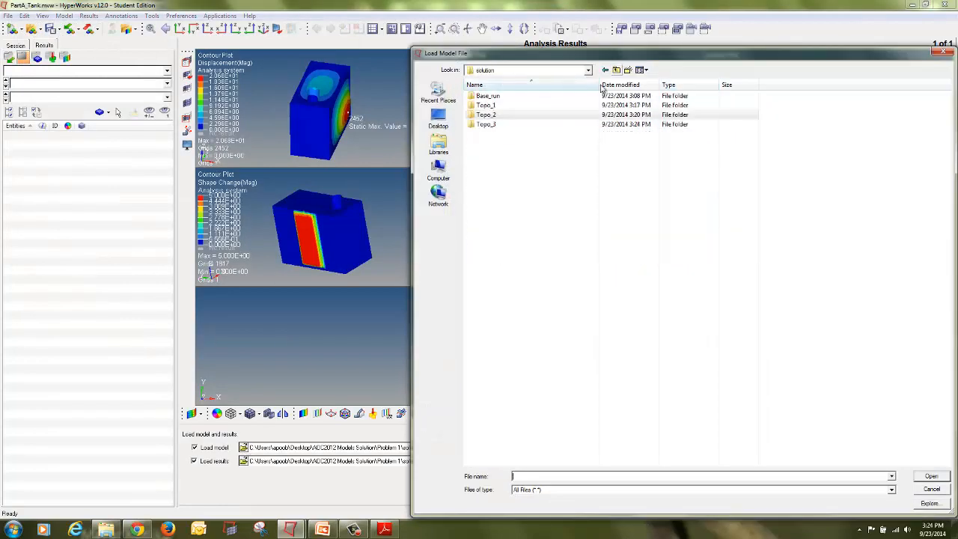
pyautogui.doubleClick(571, 123)
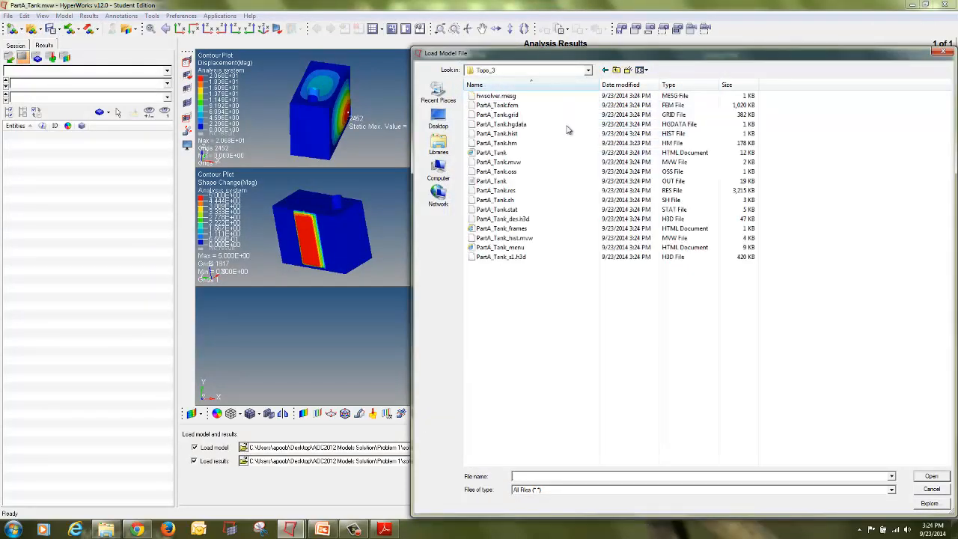
pyautogui.click(684, 86)
pyautogui.doubleClick(680, 116)
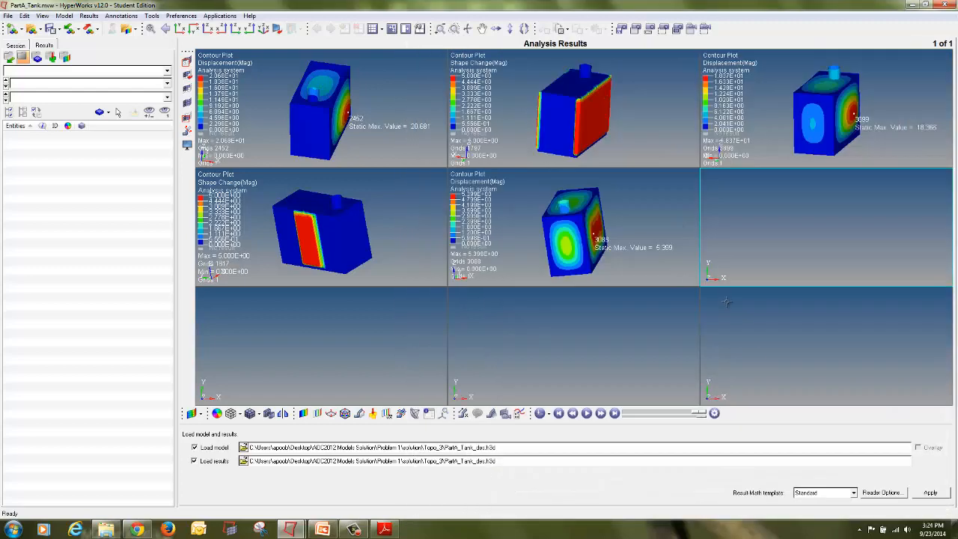
pyautogui.click(928, 494)
pyautogui.click(309, 335)
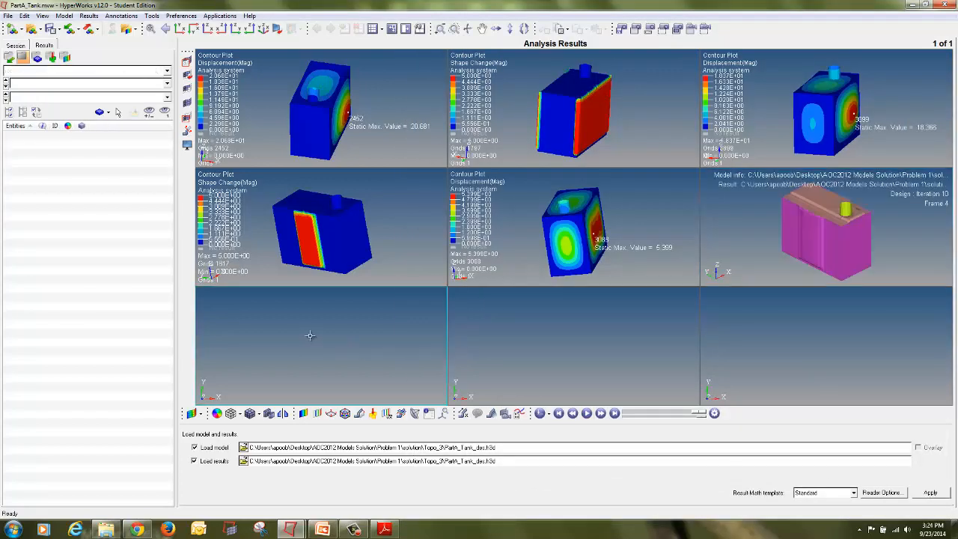
# Step: Load Topo_3's PartA_Tank_s1.h3d as model and results into the empty bottom-left window
pyautogui.click(243, 447)
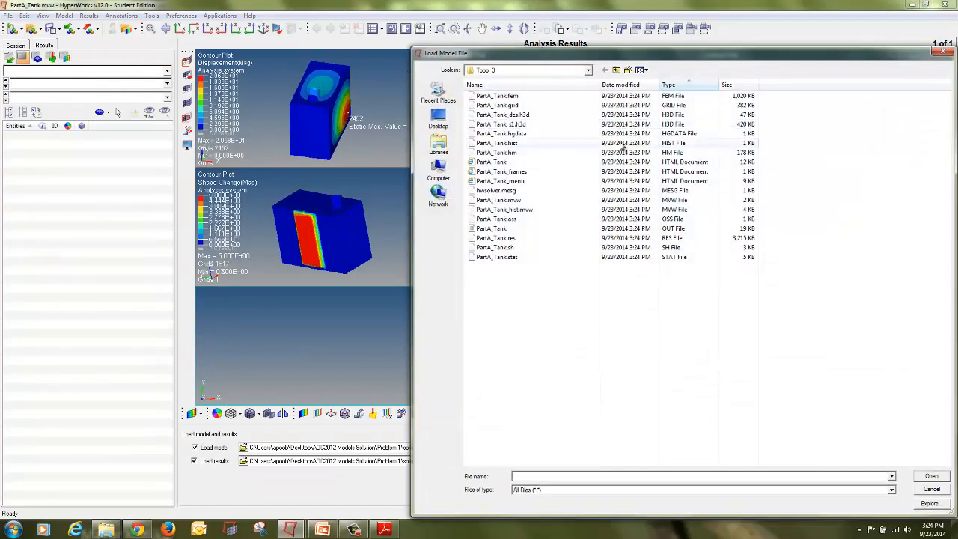
pyautogui.doubleClick(610, 123)
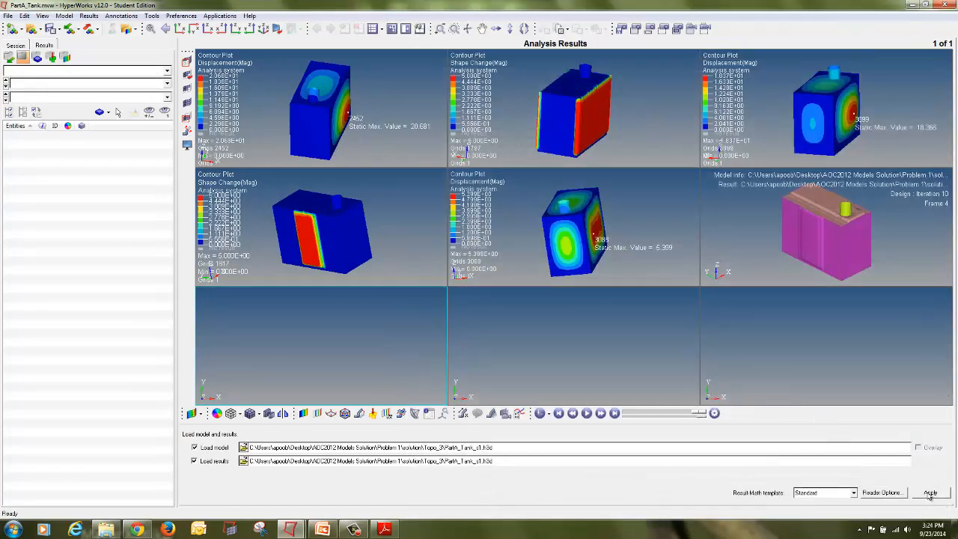
pyautogui.click(930, 494)
# Step: In the Topo_3 design window, switch to Iteration 11 and apply a Shape Change contour plot
pyautogui.click(724, 217)
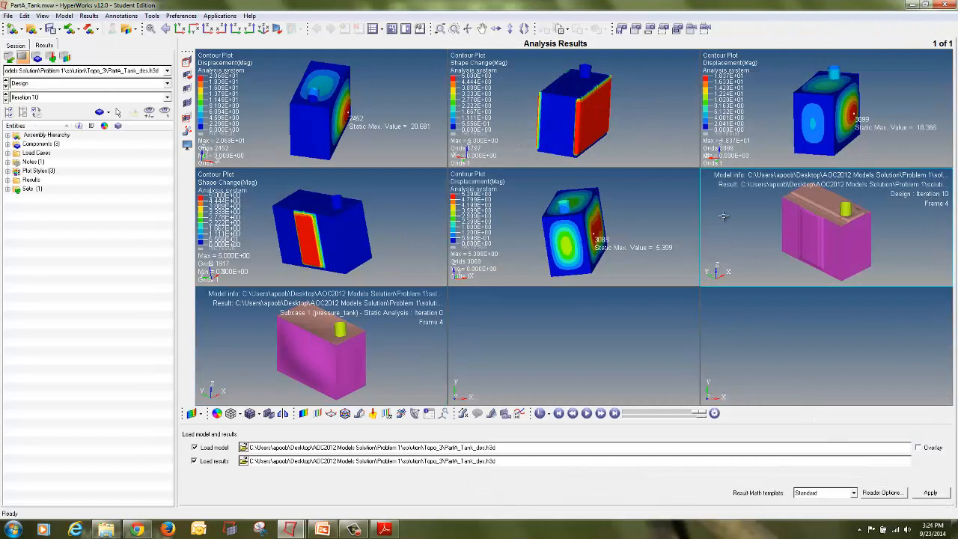
pyautogui.click(31, 101)
pyautogui.click(42, 137)
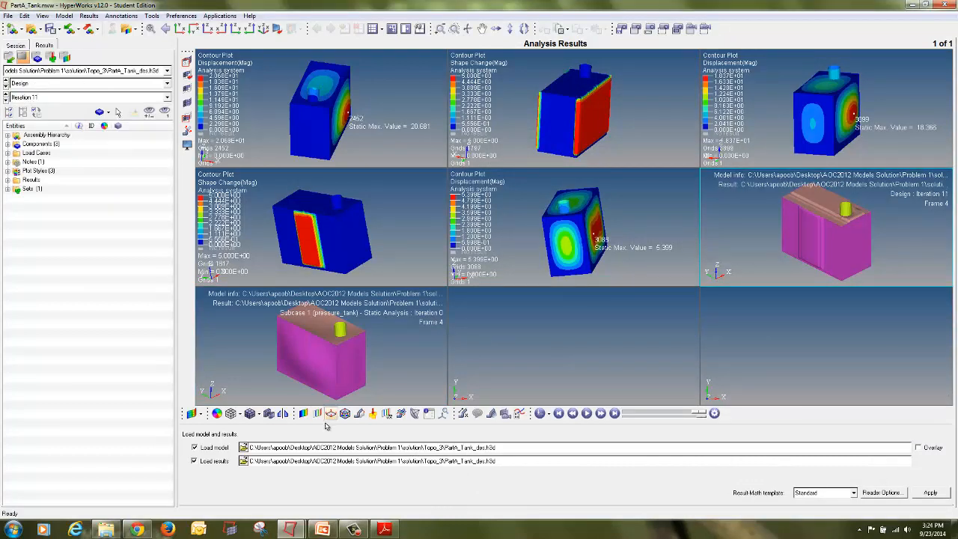
pyautogui.click(304, 415)
pyautogui.click(526, 497)
pyautogui.click(362, 358)
pyautogui.click(787, 197)
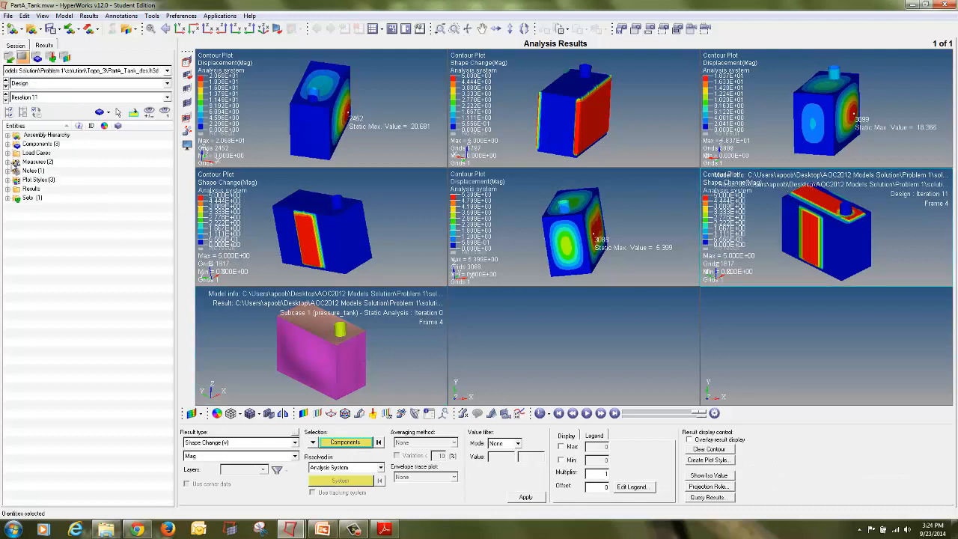
# Step: In the Topo_3 analysis window, hide the Model Info note, pick Iteration 11 and apply a Displacement contour
pyautogui.click(361, 347)
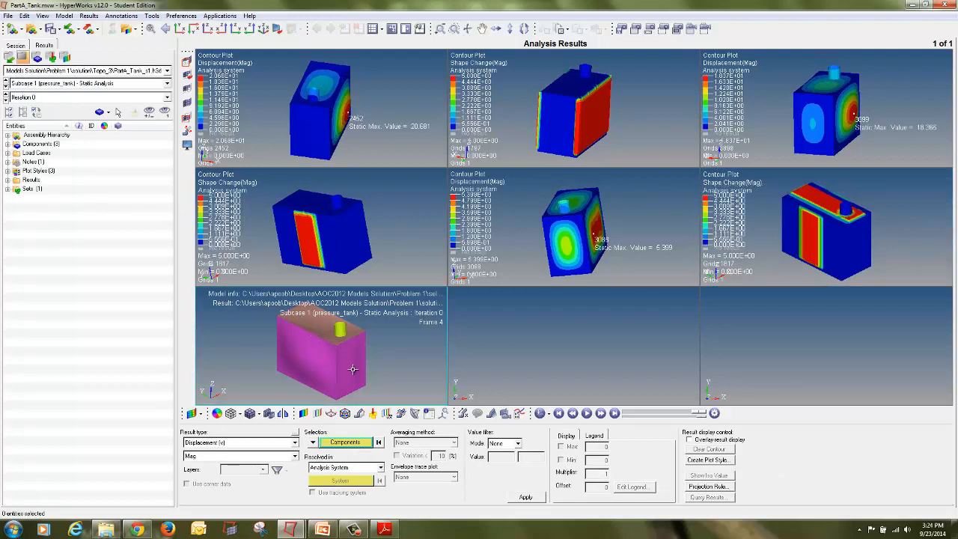
pyautogui.click(7, 162)
pyautogui.click(27, 171)
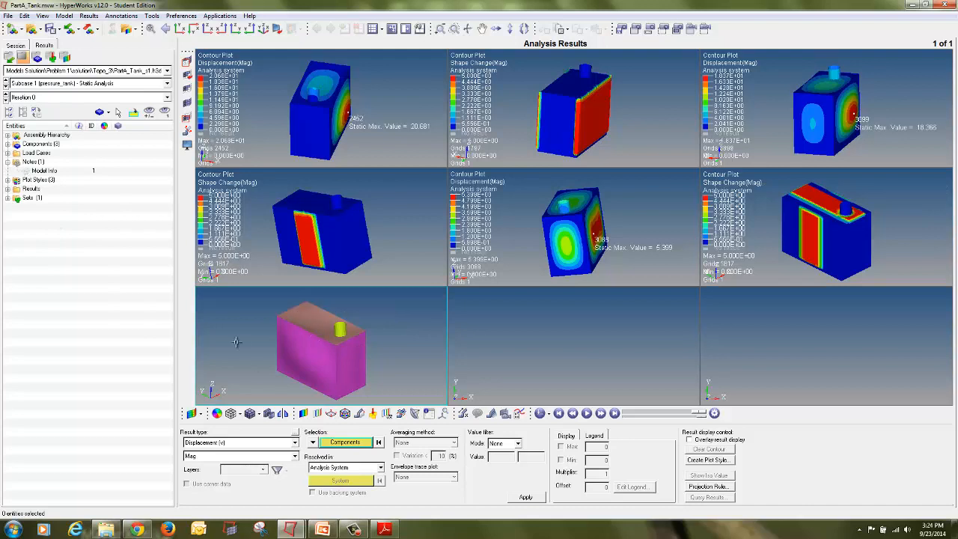
pyautogui.click(68, 97)
pyautogui.click(66, 115)
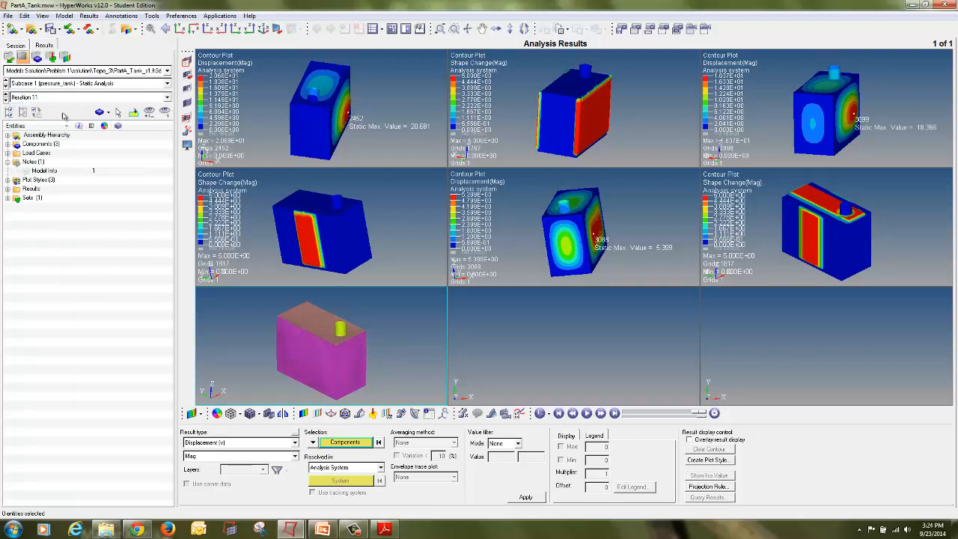
pyautogui.click(526, 498)
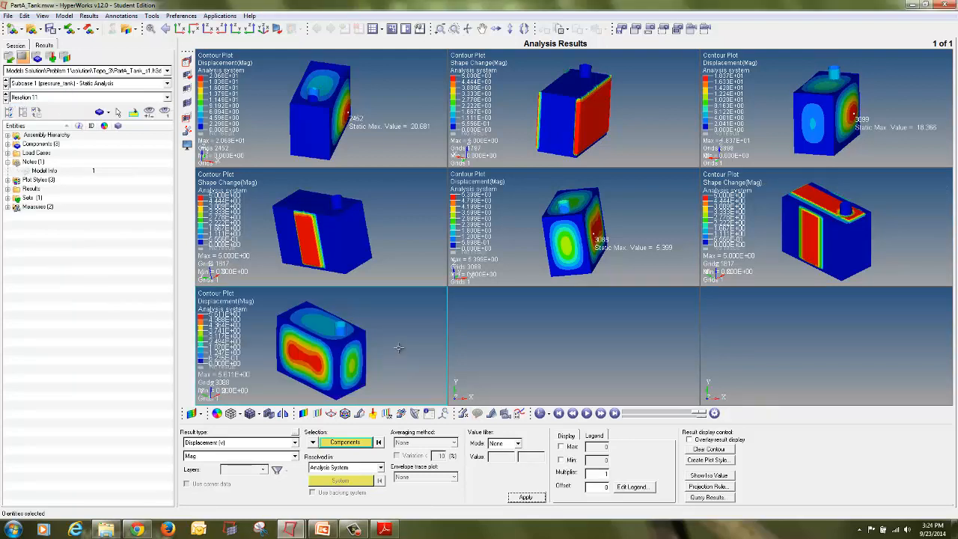
# Step: Add a Static MinMax Result measure to the displacement plot and rotate the Topo_3 views to inspect them
pyautogui.click(462, 413)
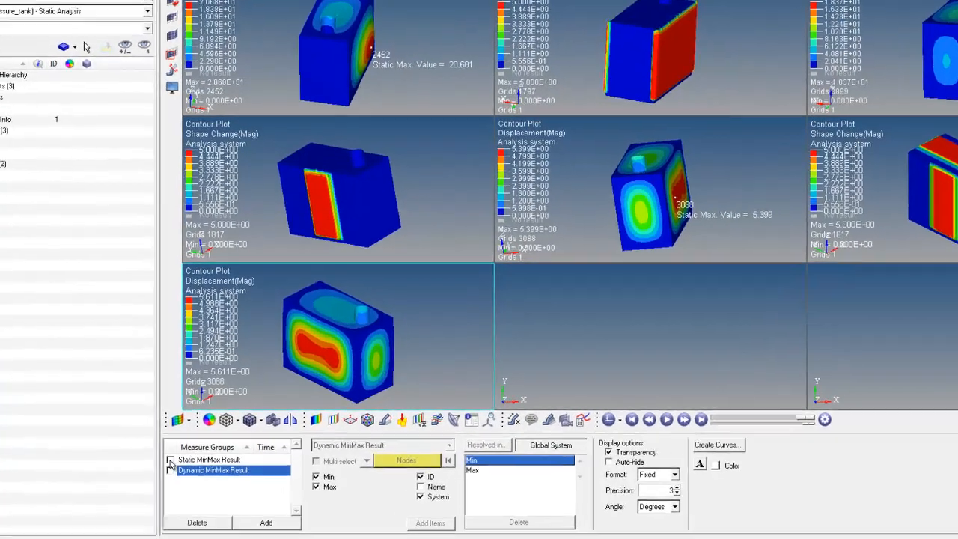
pyautogui.click(171, 459)
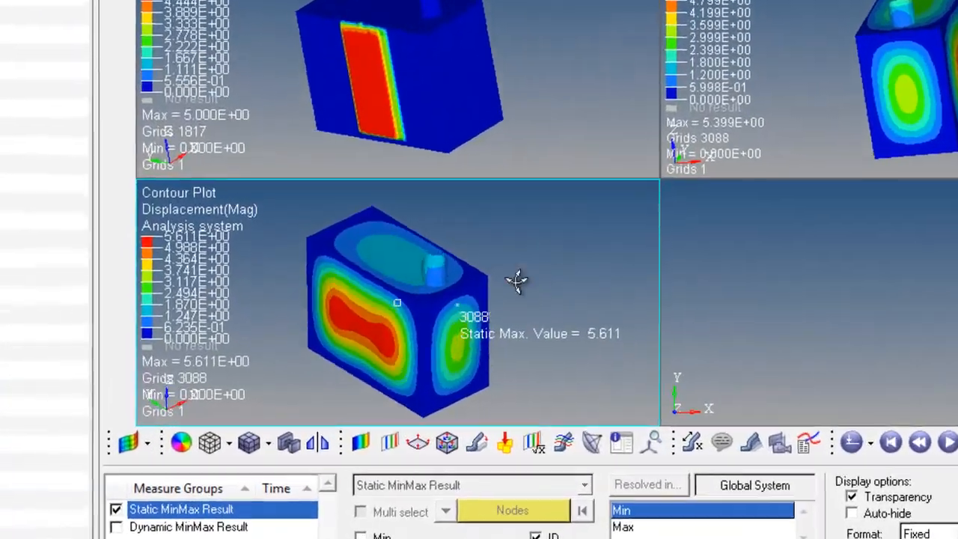
pyautogui.keyDown('ctrl'); pyautogui.moveTo(516, 280); pyautogui.dragTo(466, 413); pyautogui.keyUp('ctrl')
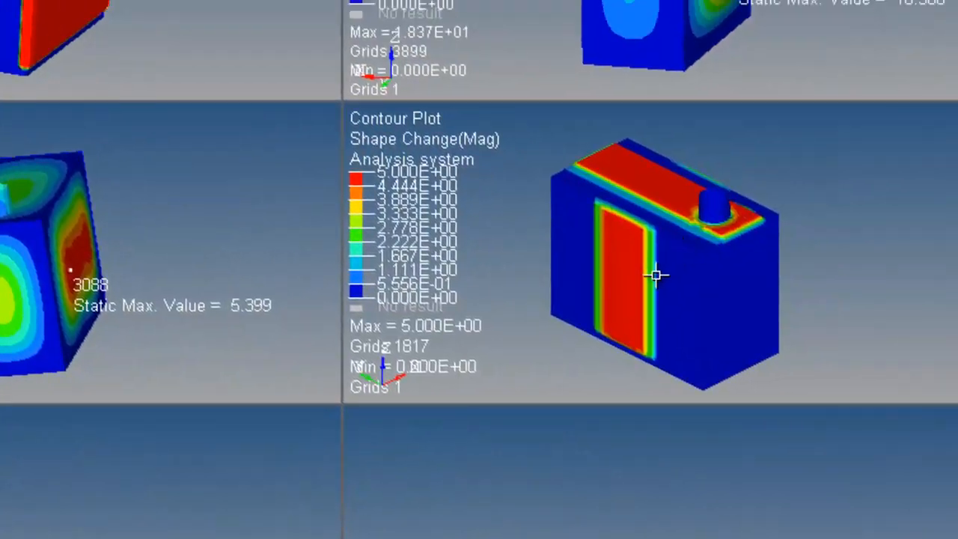
pyautogui.click(656, 275)
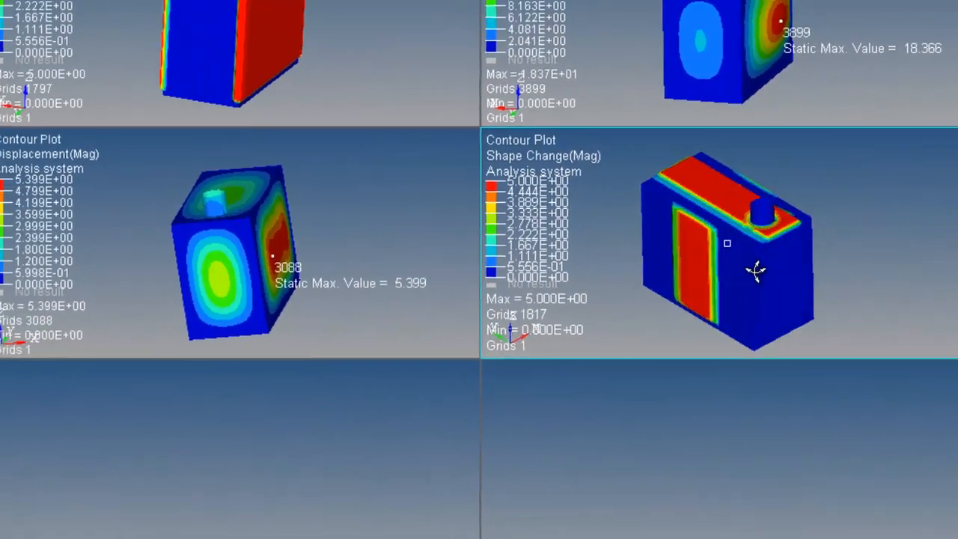
pyautogui.keyDown('ctrl'); pyautogui.moveTo(755, 271); pyautogui.dragTo(771, 257); pyautogui.keyUp('ctrl')
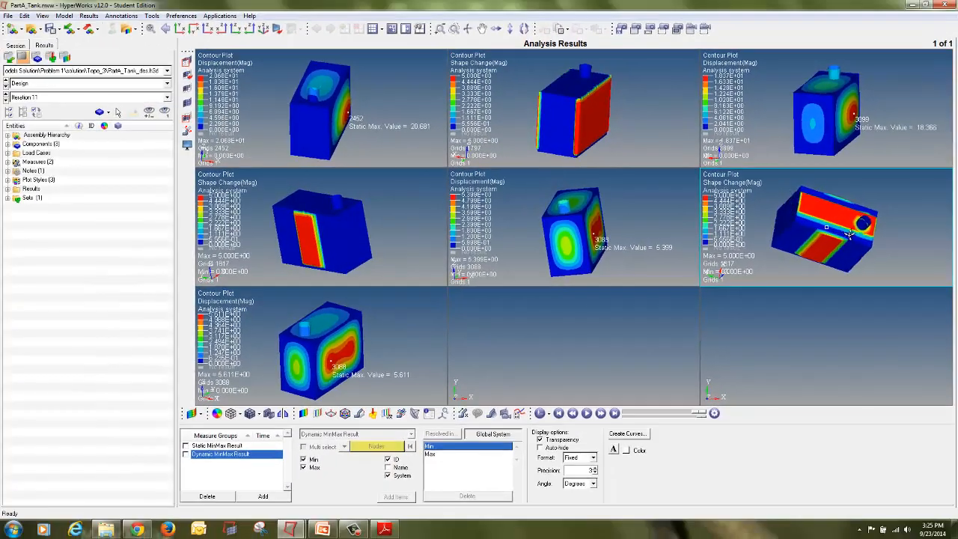
pyautogui.keyDown('ctrl'); pyautogui.moveTo(850, 235); pyautogui.dragTo(775, 234); pyautogui.keyUp('ctrl')
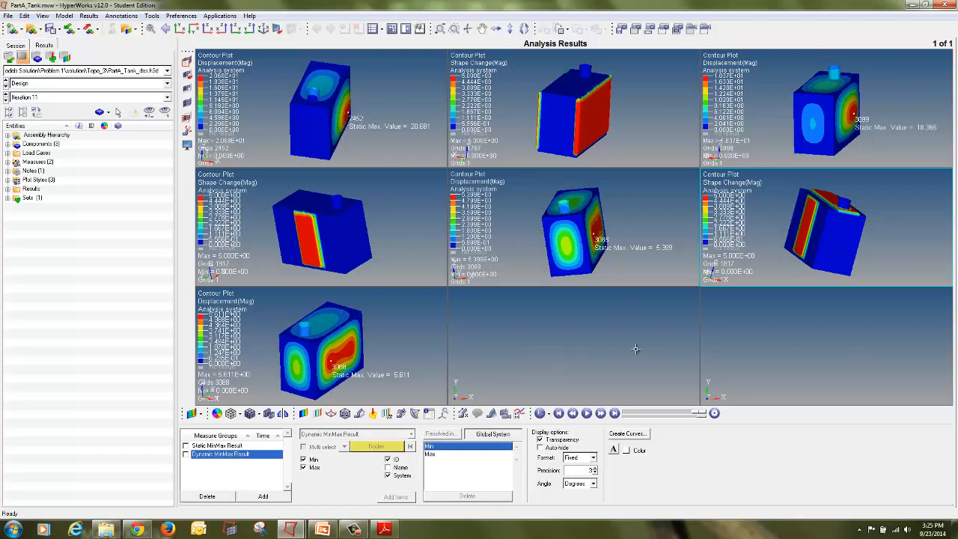
# Step: Switch back to the HyperMesh model and open the topography design variable panel
pyautogui.click(280, 529)
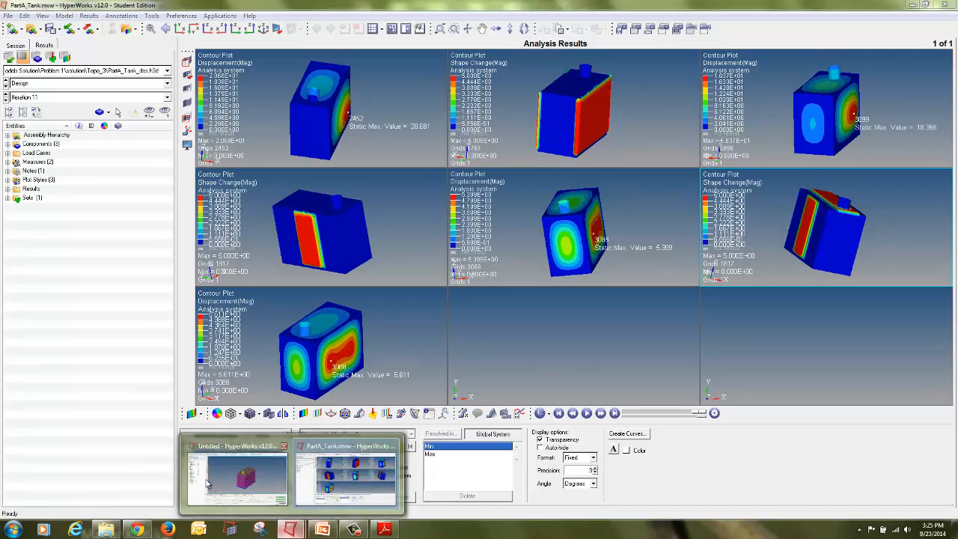
pyautogui.click(251, 479)
pyautogui.click(936, 499)
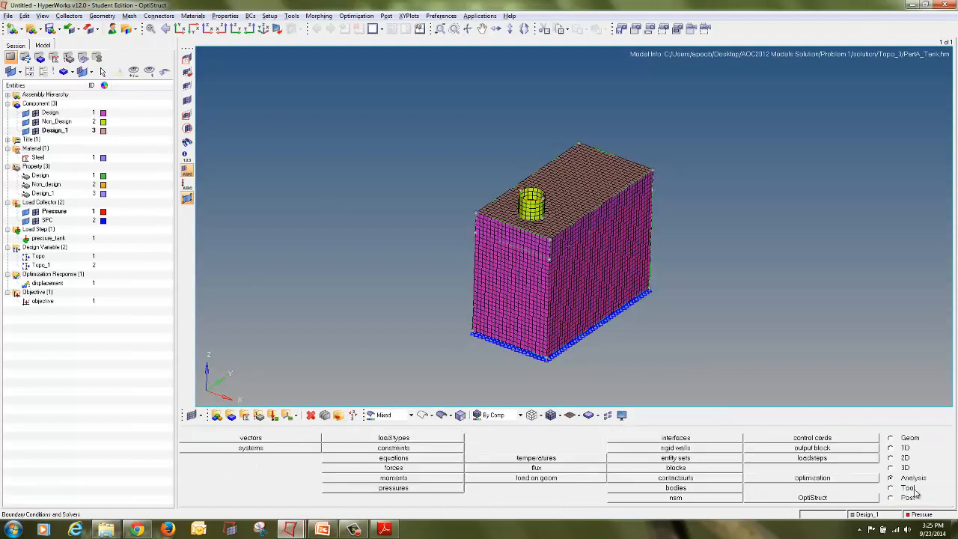
pyautogui.click(756, 485)
pyautogui.click(276, 448)
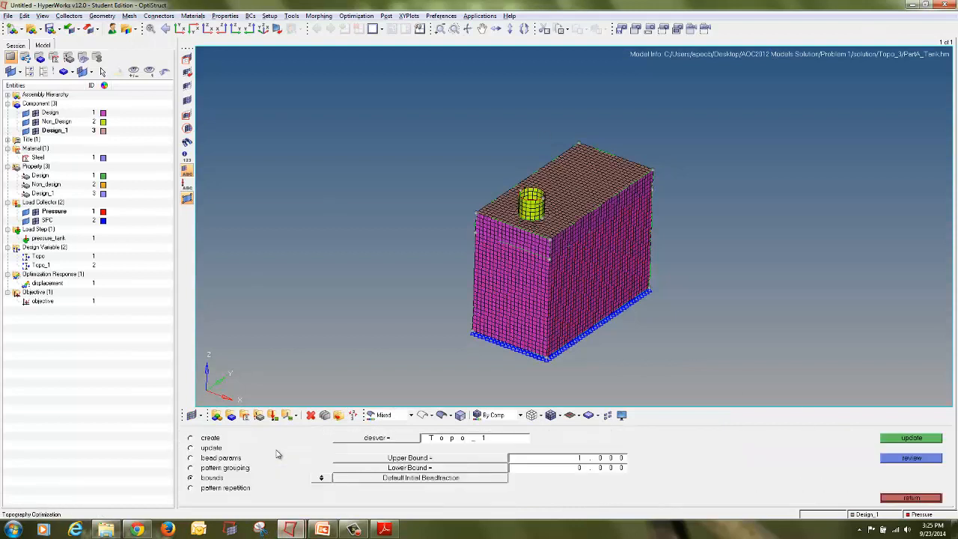
# Step: Give design variable Topo a planar pattern grouping with anchor and first nodes on the side face, and update it
pyautogui.click(240, 459)
pyautogui.click(243, 469)
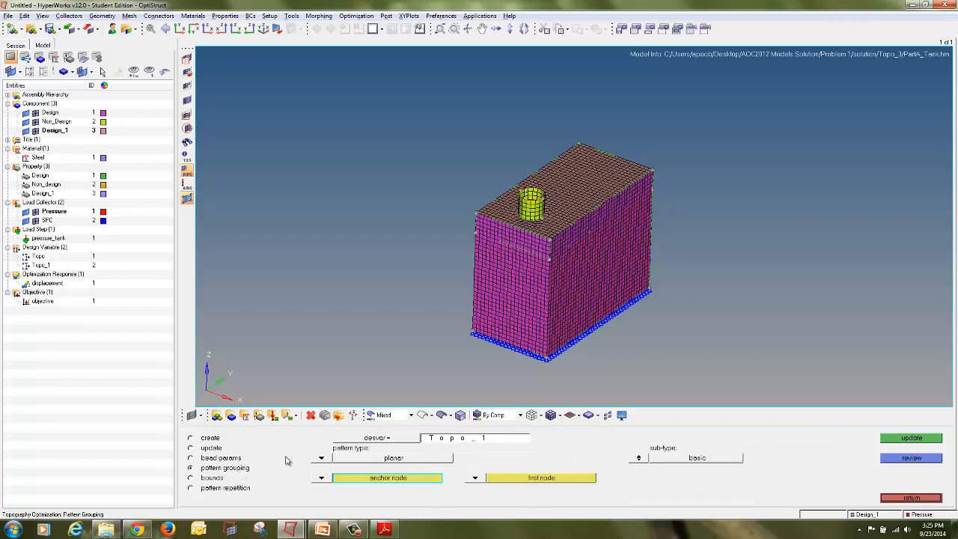
pyautogui.click(392, 438)
pyautogui.click(250, 439)
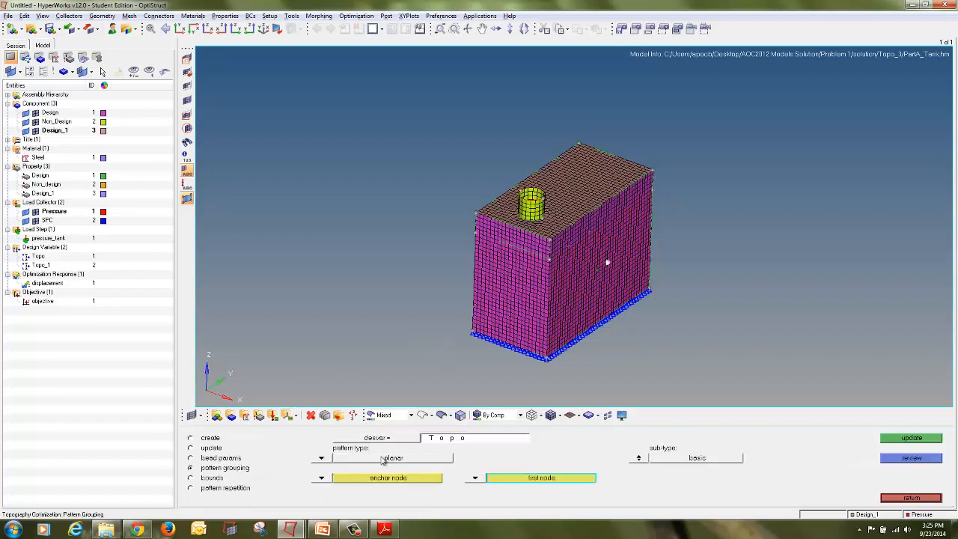
pyautogui.click(387, 482)
pyautogui.keyDown('ctrl'); pyautogui.moveTo(576, 336); pyautogui.dragTo(442, 244); pyautogui.keyUp('ctrl')
pyautogui.keyDown('ctrl'); pyautogui.moveTo(739, 223); pyautogui.dragTo(534, 289); pyautogui.keyUp('ctrl')
pyautogui.scroll(3, 491, 295)
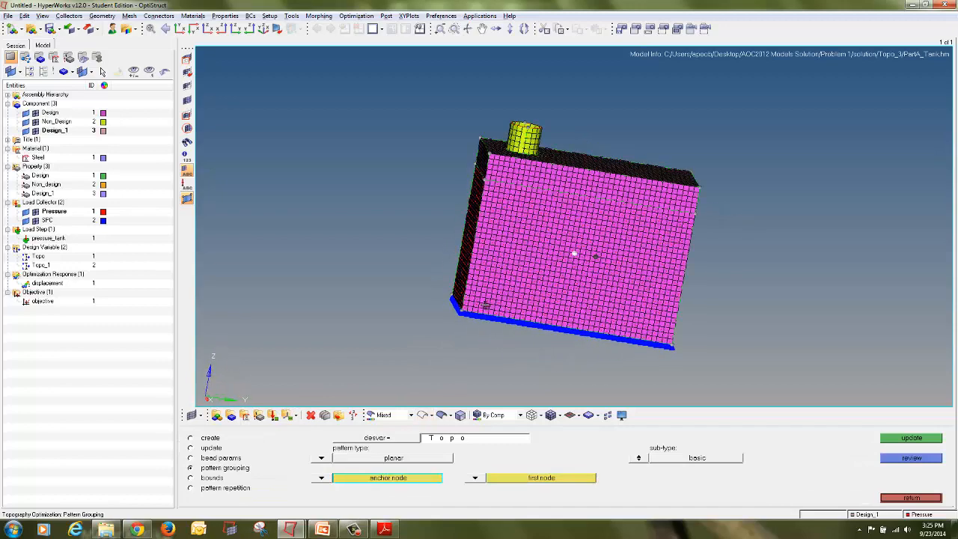
pyautogui.click(485, 297)
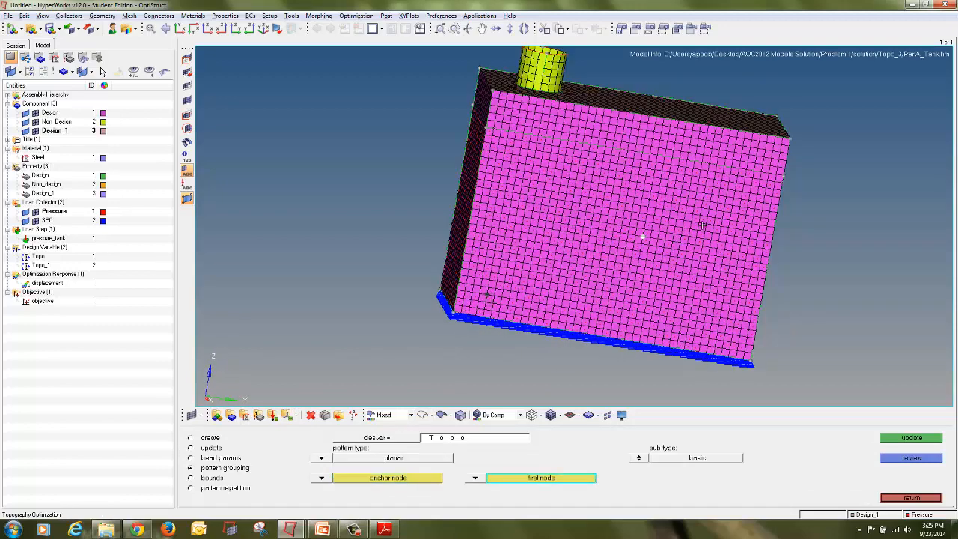
pyautogui.click(734, 198)
pyautogui.click(899, 437)
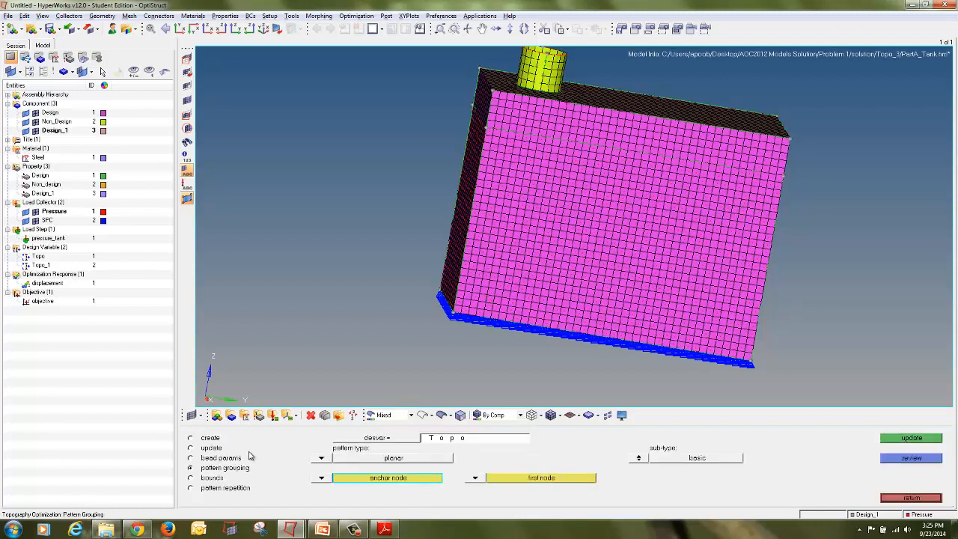
# Step: Give design variable Topo_1 a planar pattern grouping with anchor and first nodes on the top face, update it and exit
pyautogui.click(359, 439)
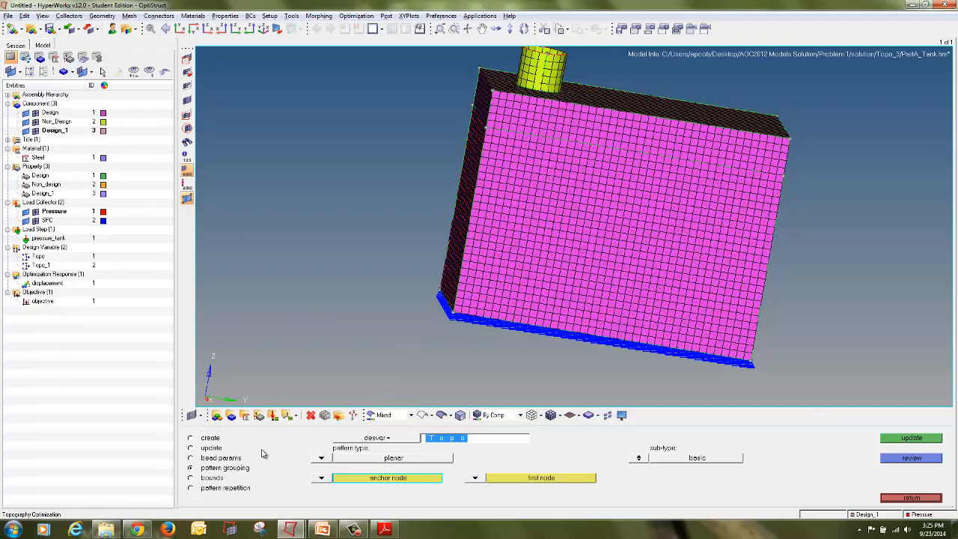
pyautogui.click(342, 441)
pyautogui.click(263, 449)
pyautogui.click(486, 80)
pyautogui.keyDown('ctrl'); pyautogui.moveTo(725, 202); pyautogui.dragTo(607, 106); pyautogui.keyUp('ctrl')
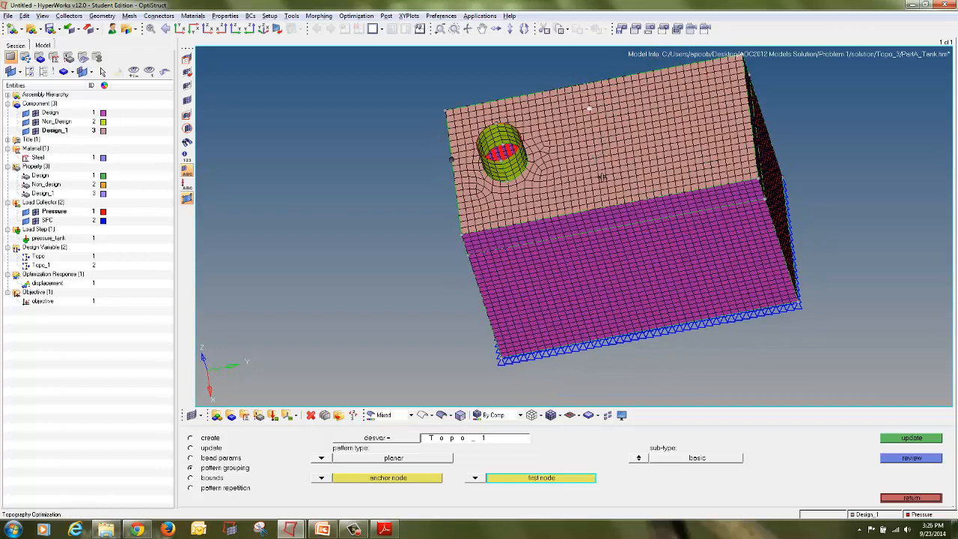
pyautogui.click(431, 478)
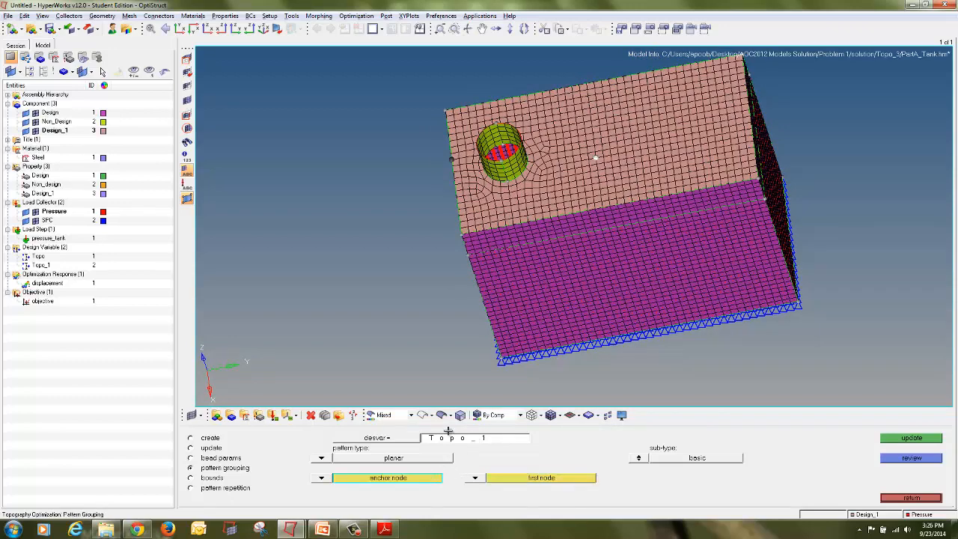
pyautogui.click(598, 113)
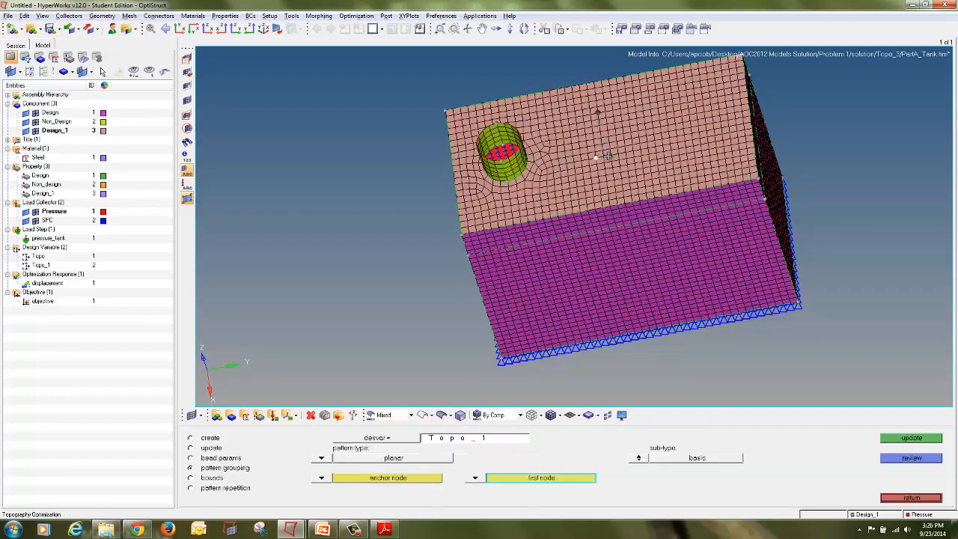
pyautogui.click(929, 442)
pyautogui.click(928, 499)
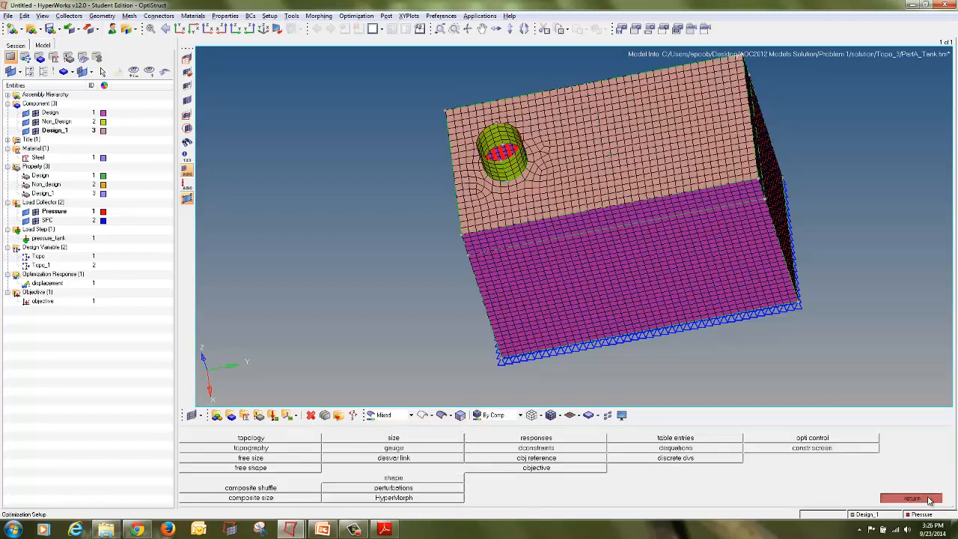
# Step: Save the model as PartA_Tank in a new folder named topo_4
pyautogui.click(7, 16)
pyautogui.moveTo(22, 67)
pyautogui.click(93, 98)
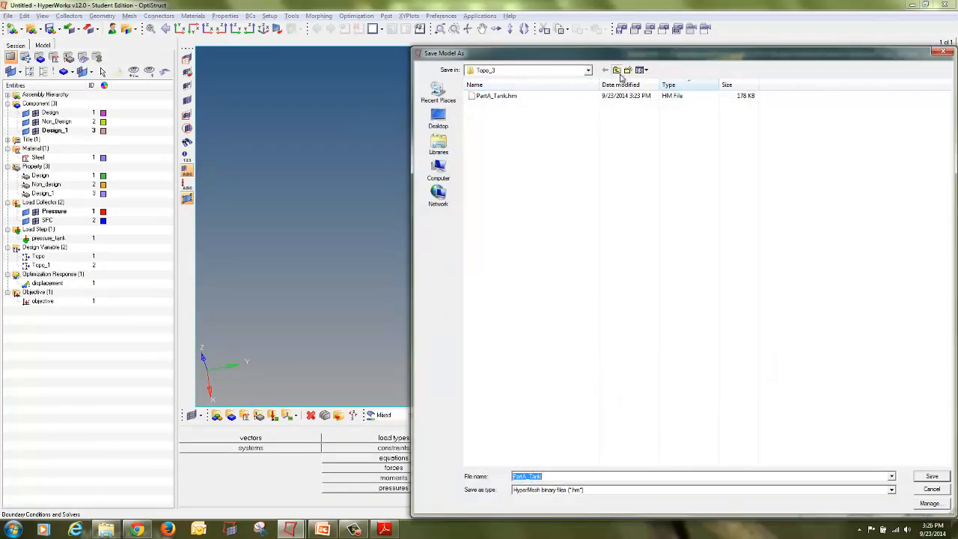
pyautogui.click(616, 70)
pyautogui.click(628, 69)
pyautogui.write('topo_4')
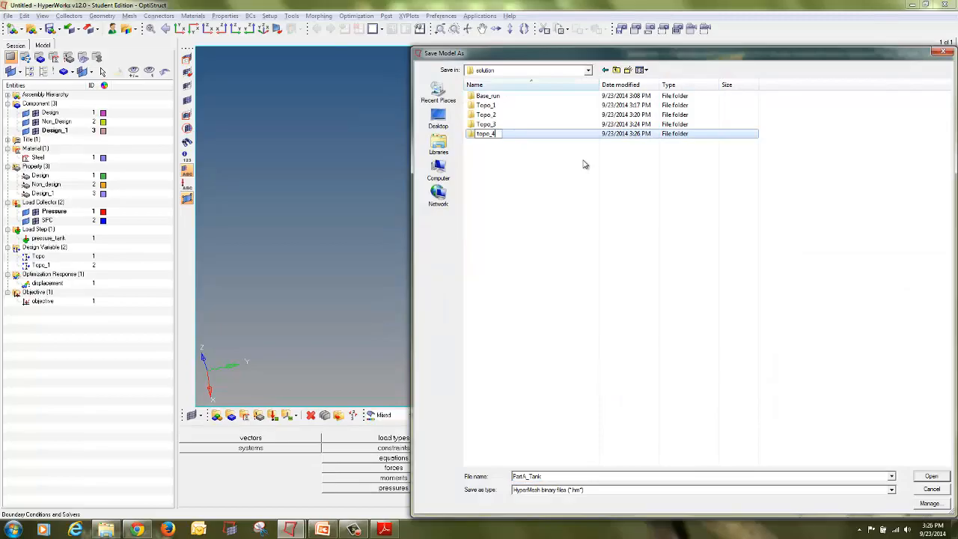
pyautogui.press('Return')
pyautogui.press('Return')
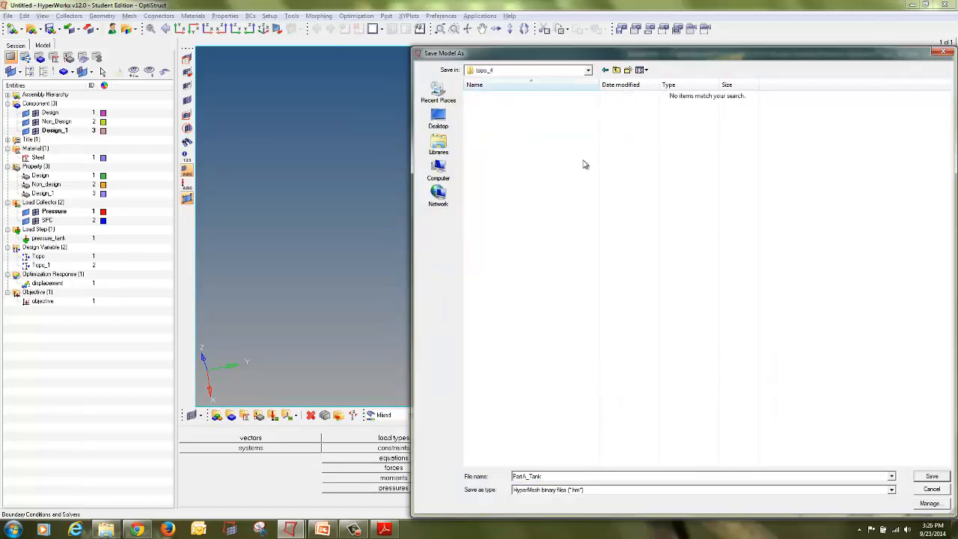
pyautogui.click(945, 476)
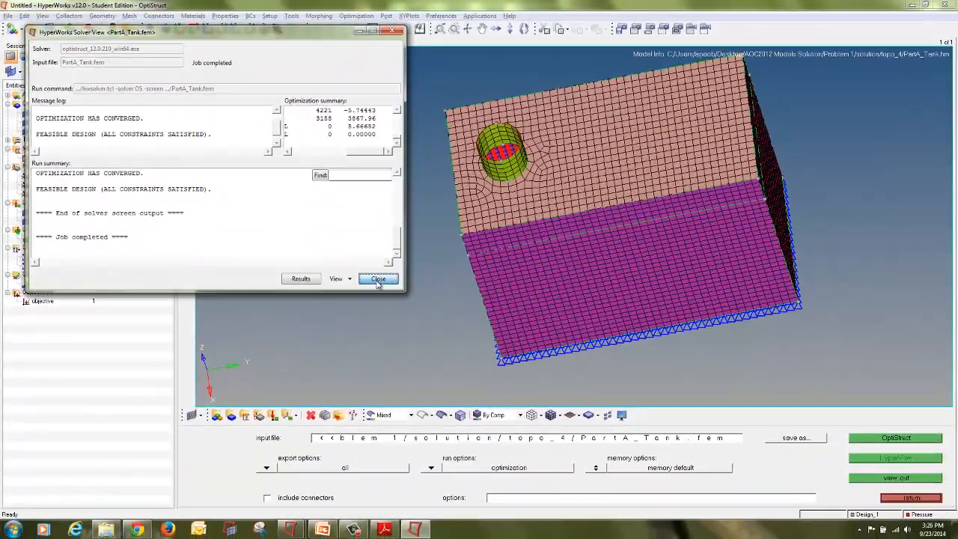
# Step: Close the solver view, return to the results page and select the empty bottom-middle window
pyautogui.click(378, 279)
pyautogui.moveTo(290, 529)
pyautogui.click(371, 505)
pyautogui.click(592, 350)
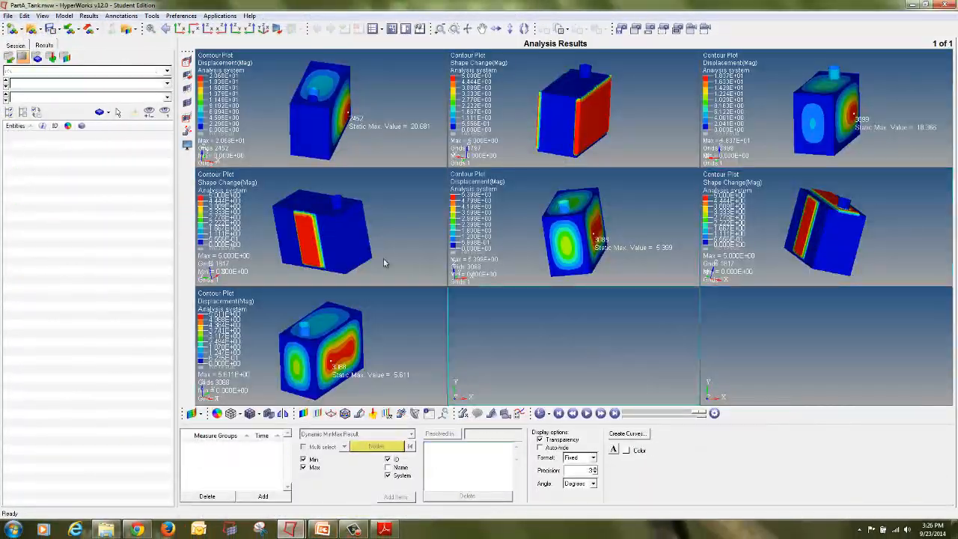
# Step: Load the topo_4 design and static-subcase H3D result files into the bottom-middle and bottom-right windows
pyautogui.click(31, 28)
pyautogui.click(243, 448)
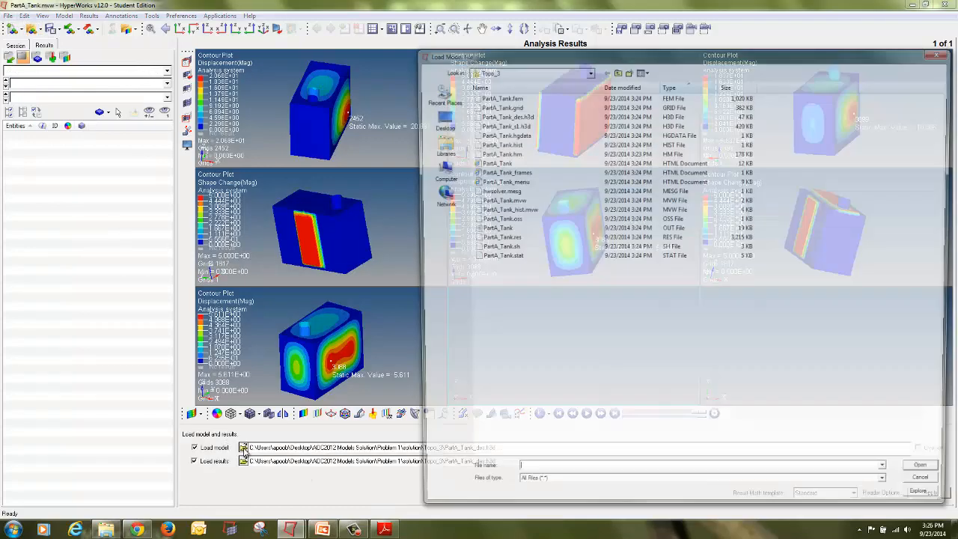
pyautogui.click(616, 70)
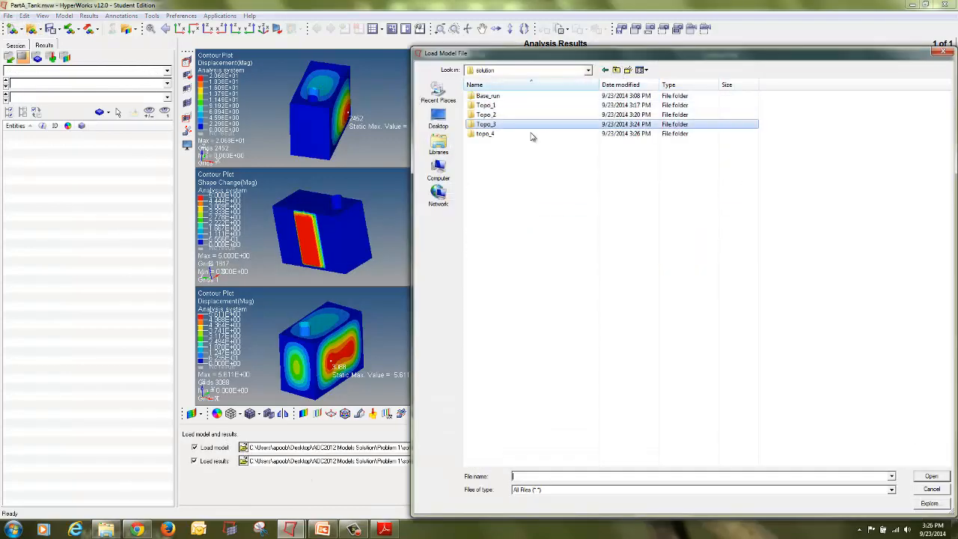
pyautogui.doubleClick(486, 133)
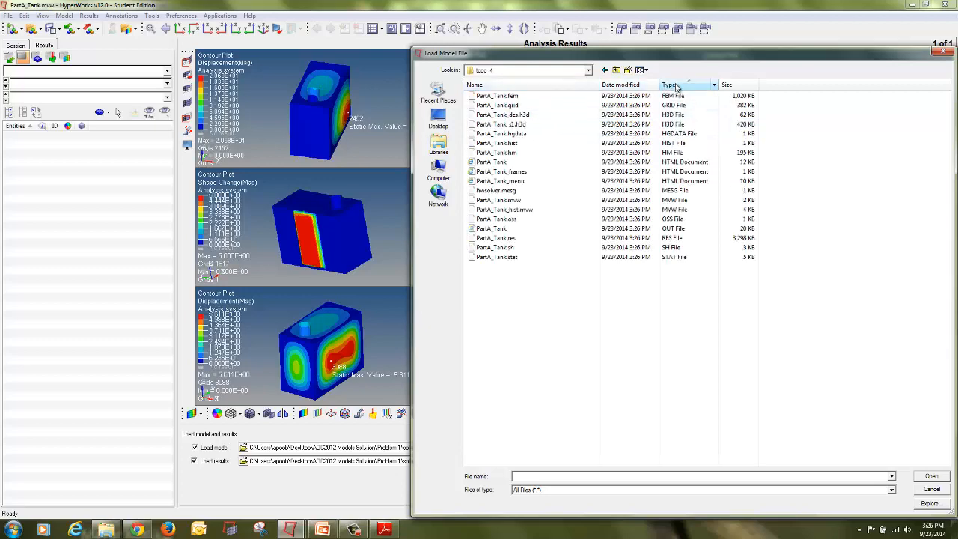
pyautogui.doubleClick(566, 116)
pyautogui.click(932, 492)
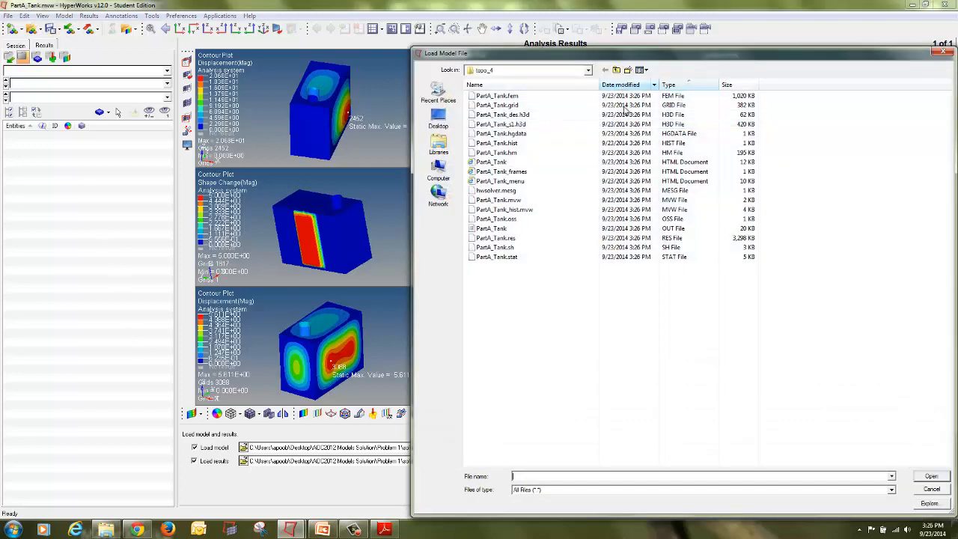
pyautogui.click(612, 125)
pyautogui.doubleClick(612, 125)
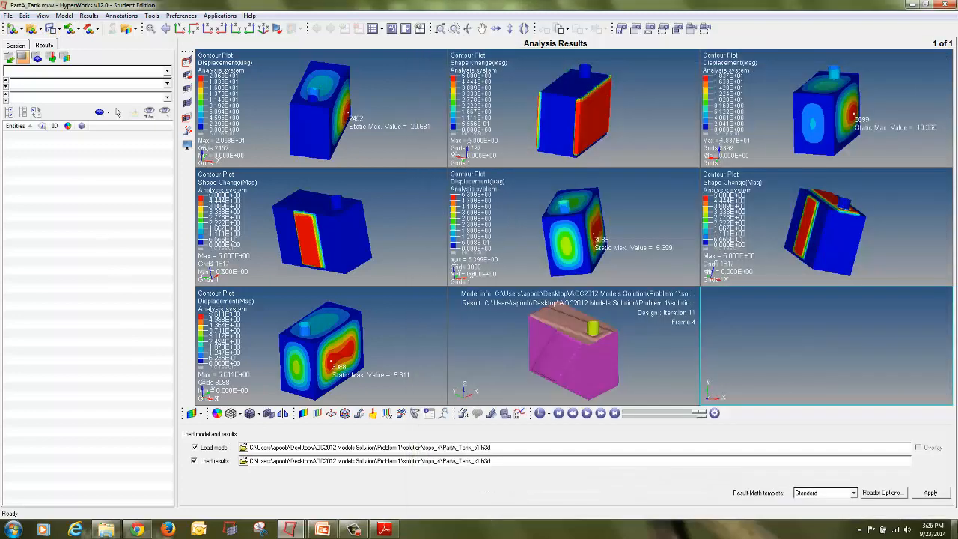
pyautogui.click(930, 493)
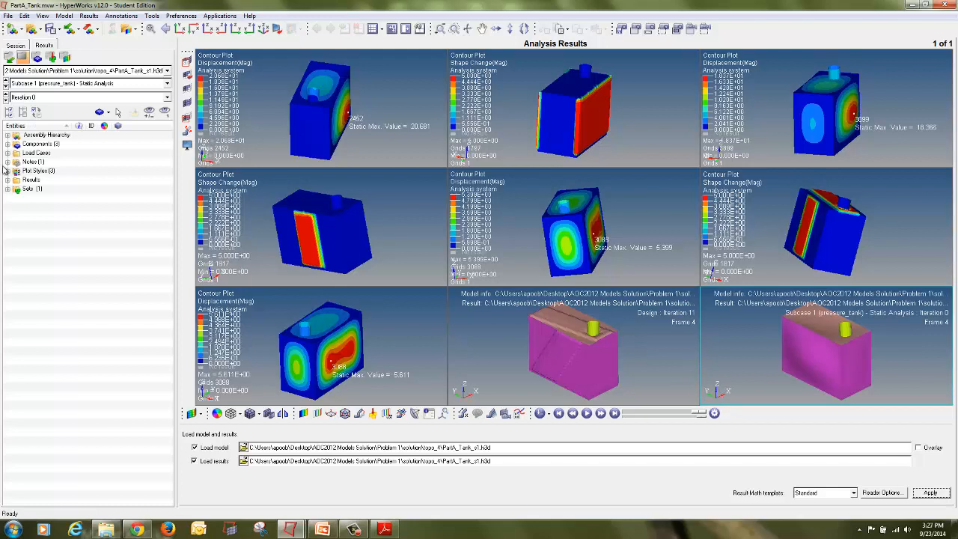
# Step: Select the bottom-middle window, hide its model info note and plot the Shape Change contour
pyautogui.click(681, 374)
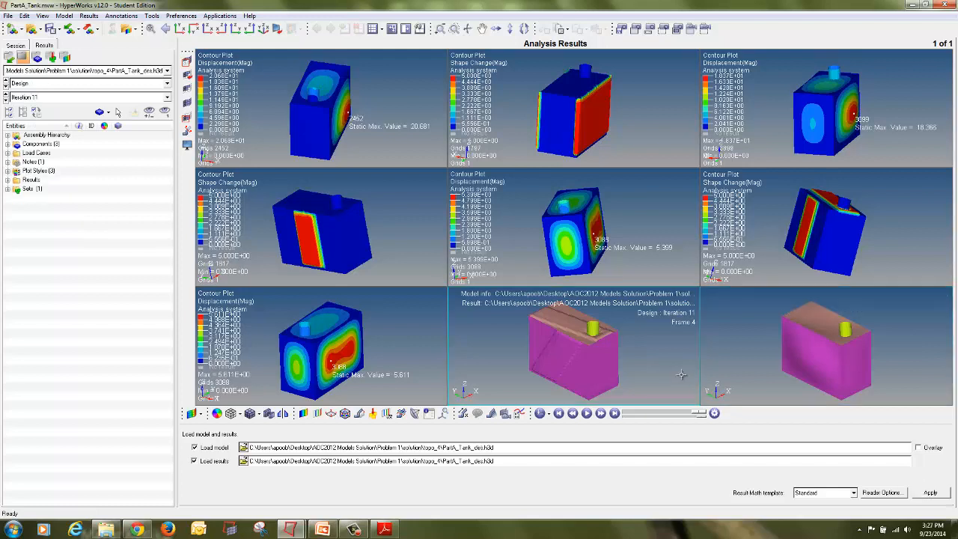
pyautogui.click(8, 162)
pyautogui.click(27, 171)
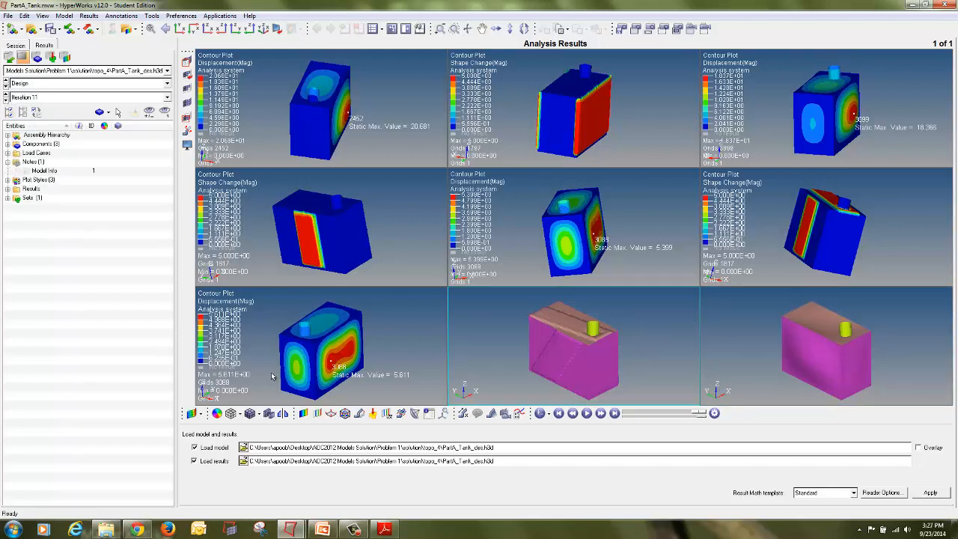
pyautogui.click(303, 414)
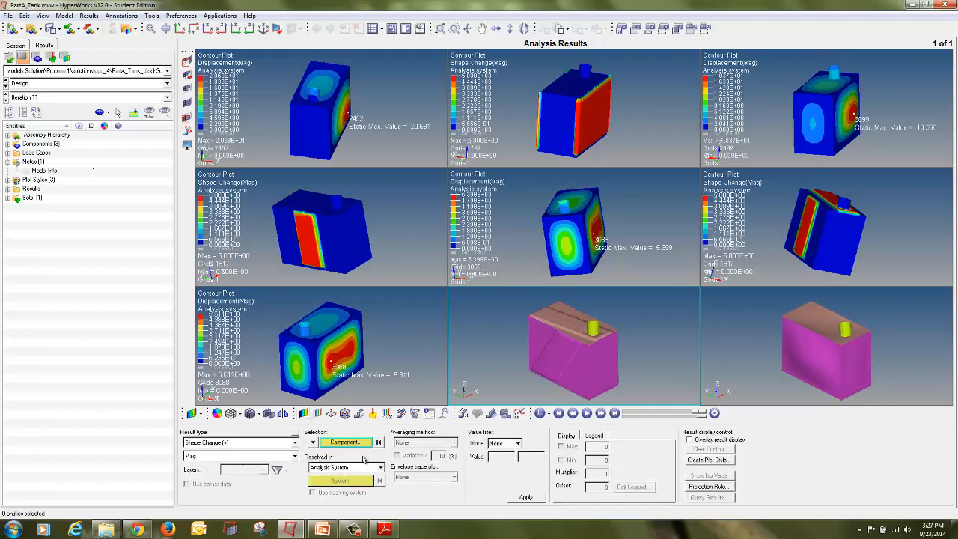
pyautogui.click(525, 498)
# Step: Switch the topo_4 results to Iteration 12 and plot the Displacement contour
pyautogui.click(59, 97)
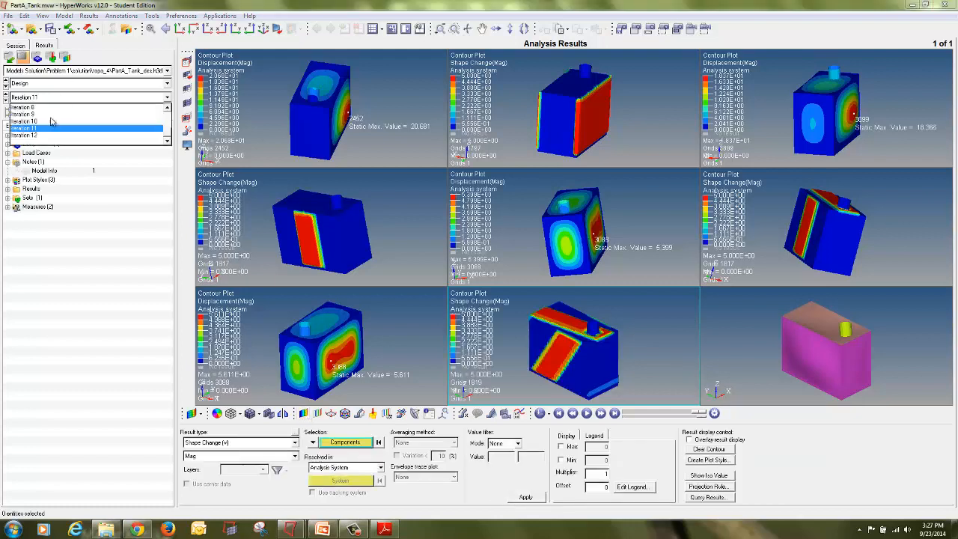
pyautogui.click(44, 136)
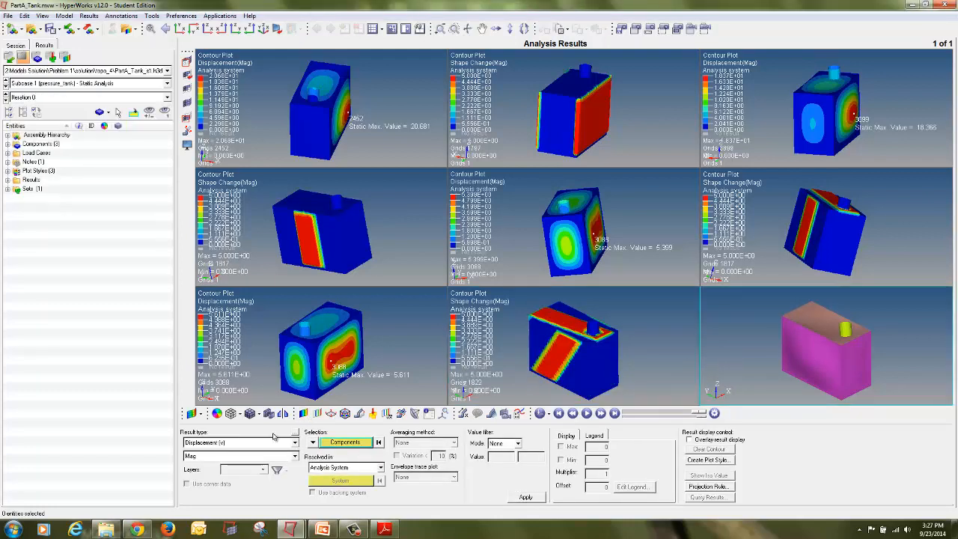
pyautogui.click(81, 99)
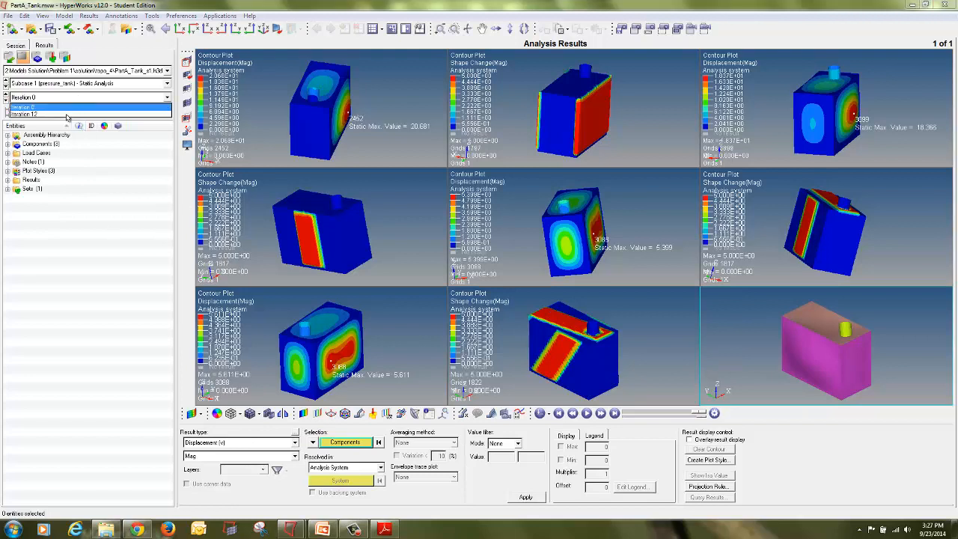
pyautogui.click(45, 114)
pyautogui.click(522, 499)
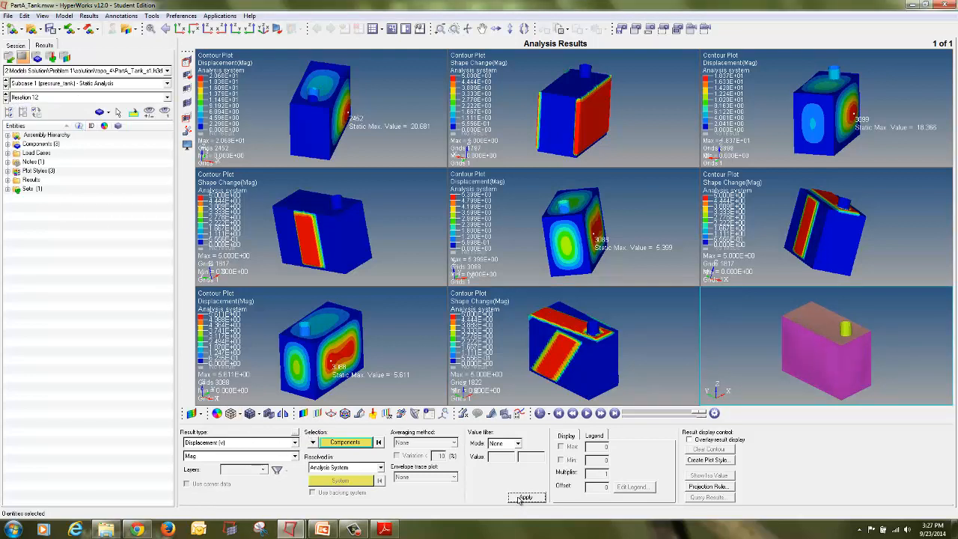
# Step: Add a Static MinMax Result measure showing the maximum displacement on the topo_4 static results in the bottom-right window
pyautogui.click(478, 390)
pyautogui.click(463, 413)
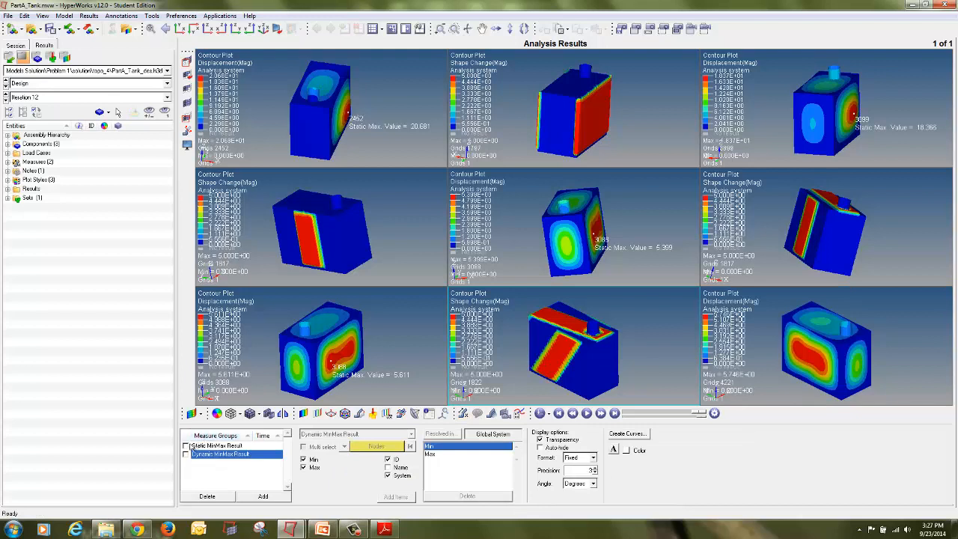
pyautogui.click(186, 445)
pyautogui.click(186, 445)
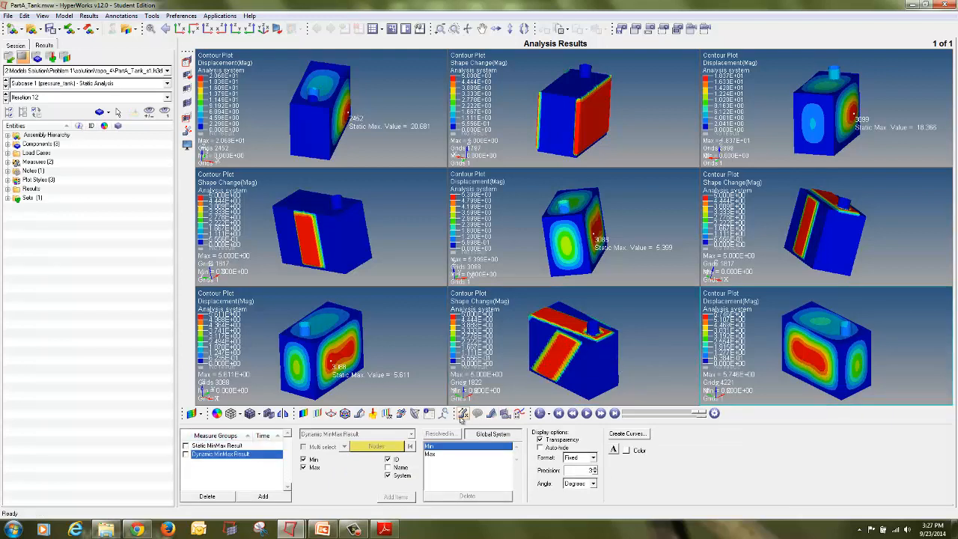
pyautogui.click(234, 445)
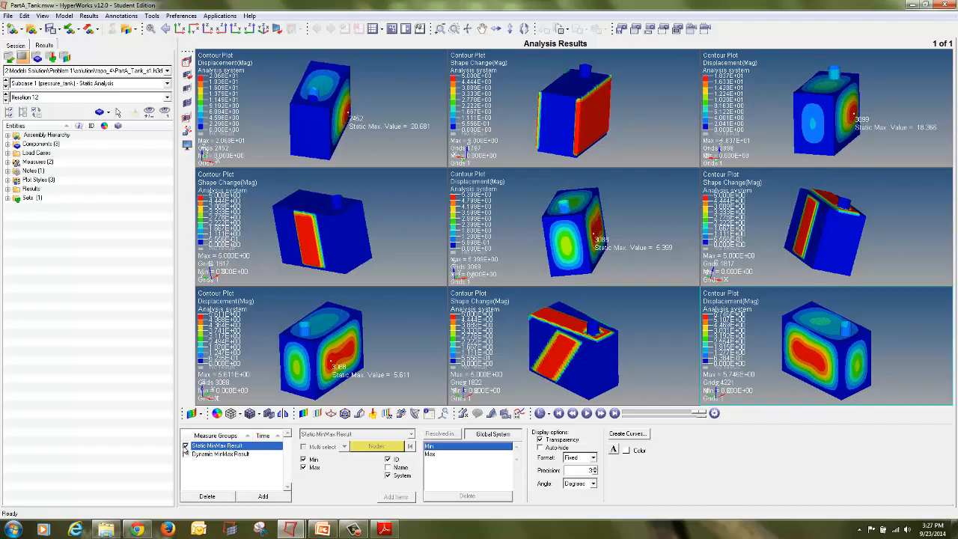
pyautogui.click(186, 447)
pyautogui.click(304, 460)
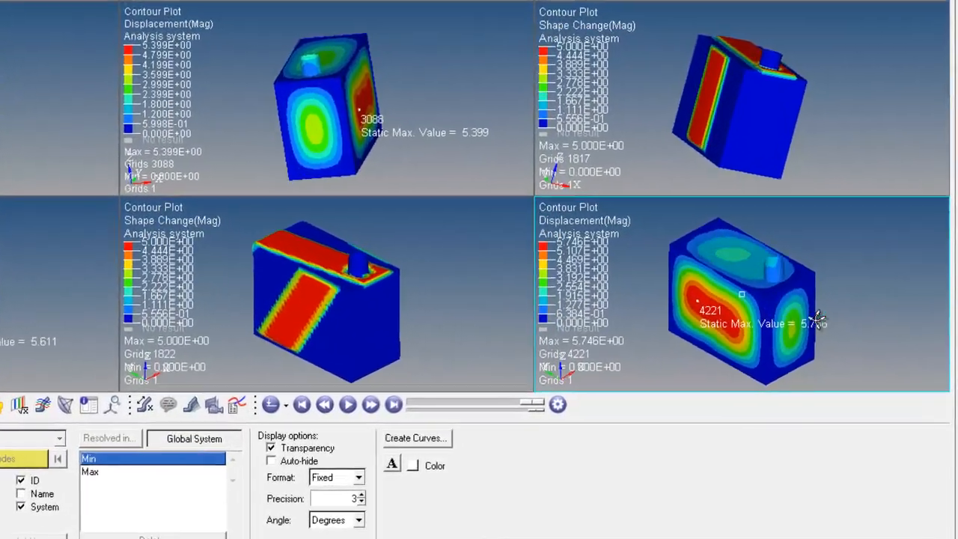
pyautogui.keyDown('ctrl'); pyautogui.moveTo(781, 320); pyautogui.dragTo(842, 300); pyautogui.keyUp('ctrl')
pyautogui.keyDown('ctrl'); pyautogui.moveTo(698, 272); pyautogui.dragTo(812, 243); pyautogui.keyUp('ctrl')
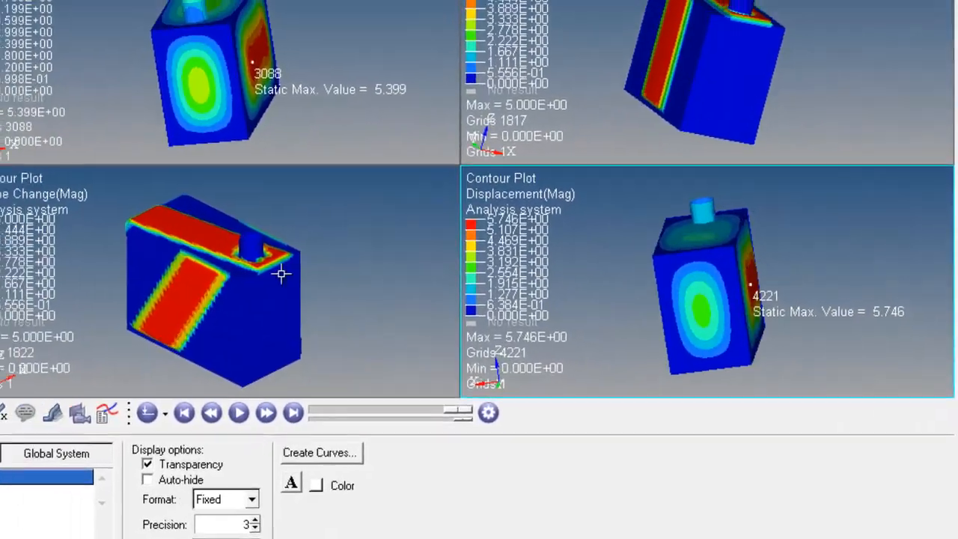